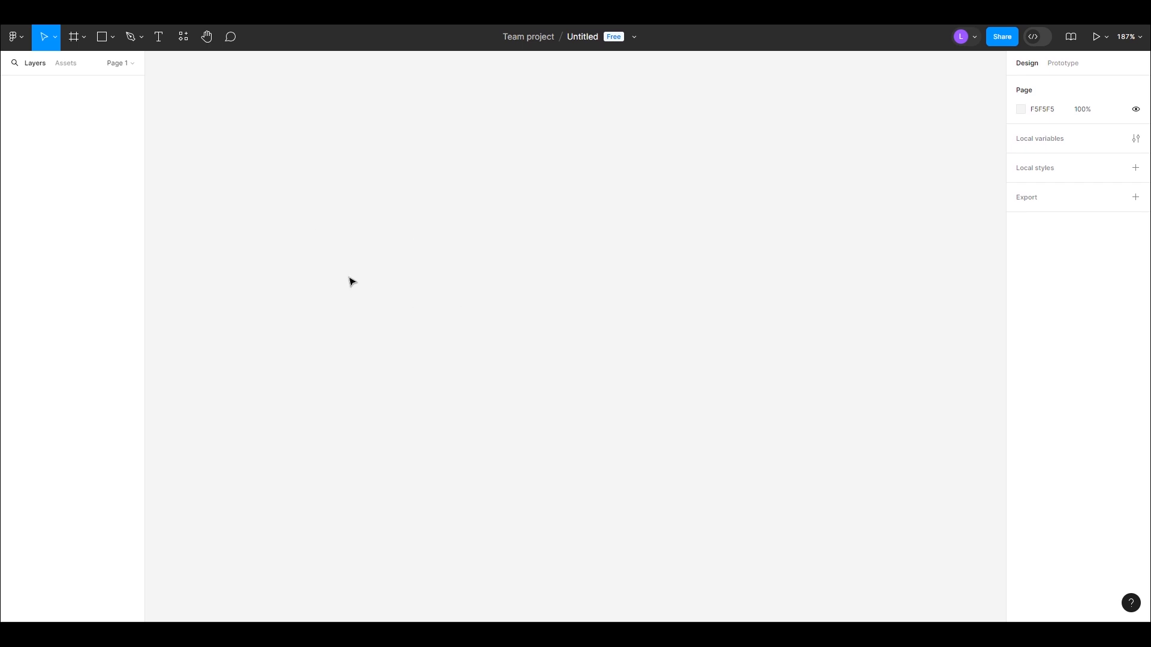
- Add a rectangle to the canvas and set its width and height to 165
click(102, 38)
click(384, 166)
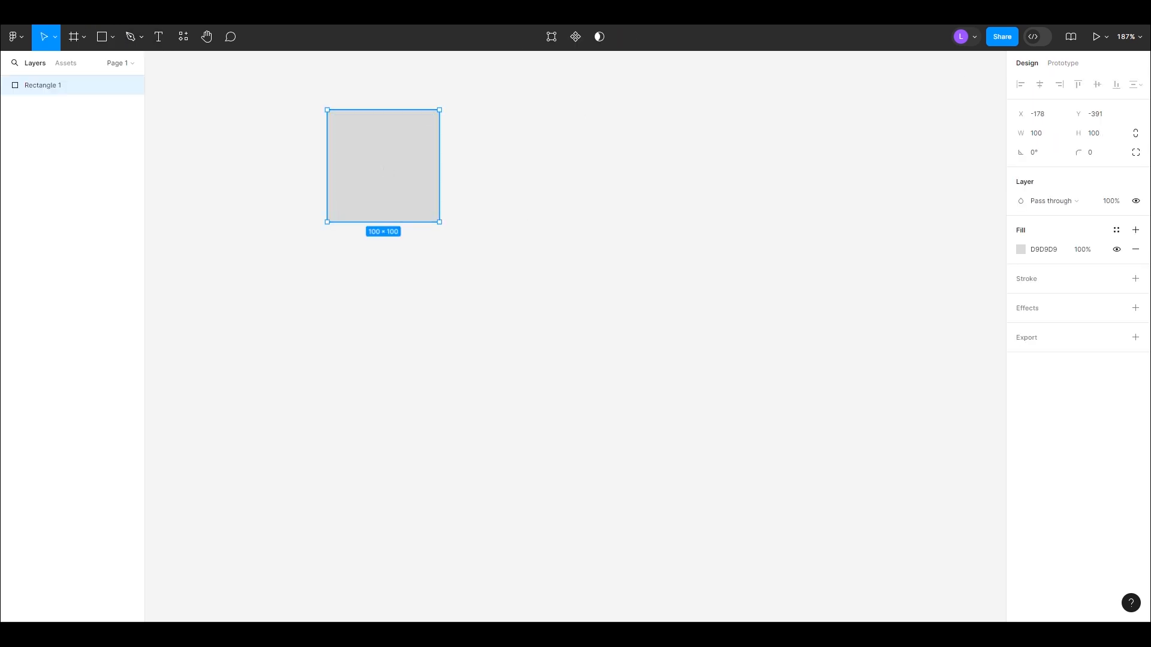
click(1038, 134)
text(165)
click(1094, 136)
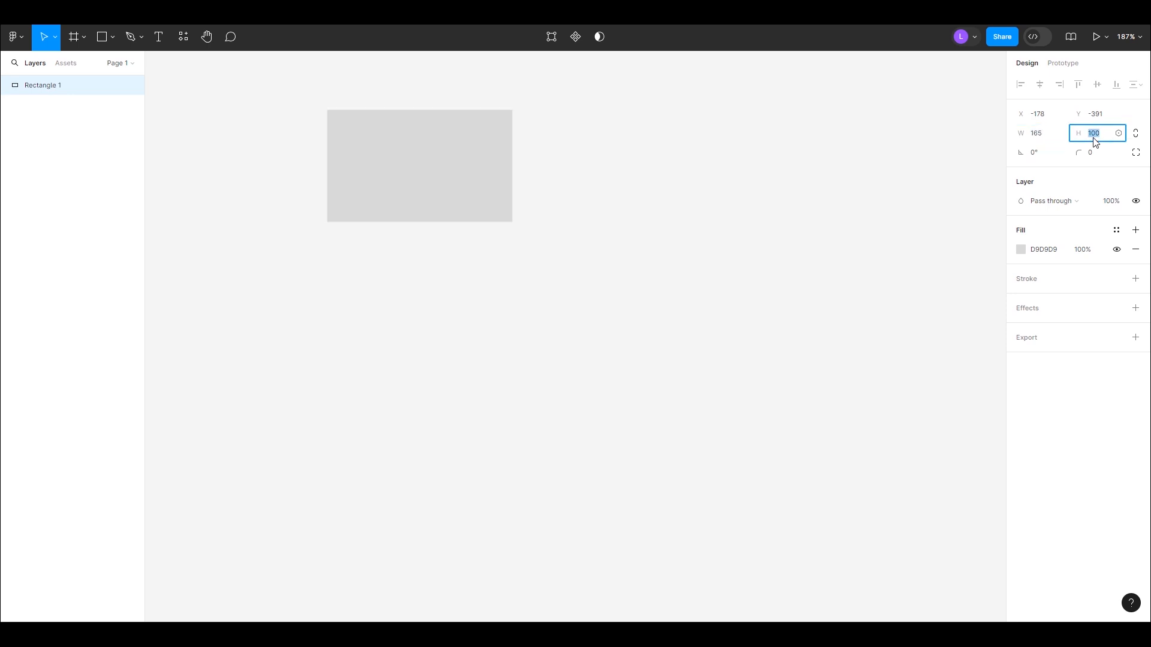
click(1048, 136)
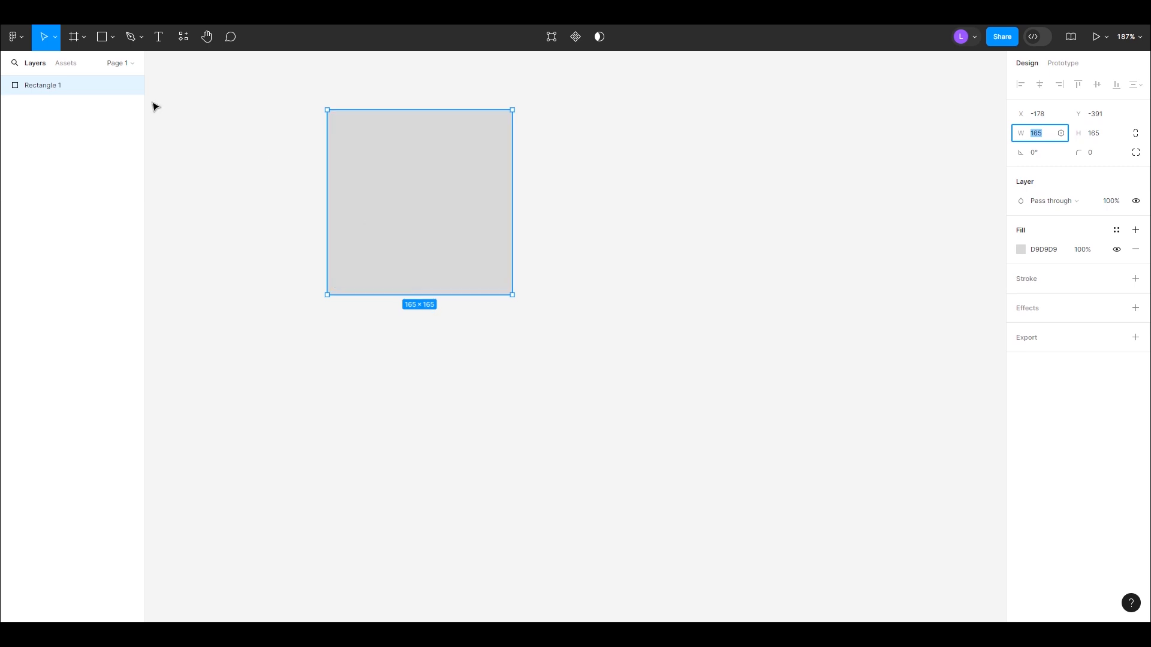
key(Escape)
- Add an ellipse beside the square and set its width and height to 165
key(r)
click(114, 37)
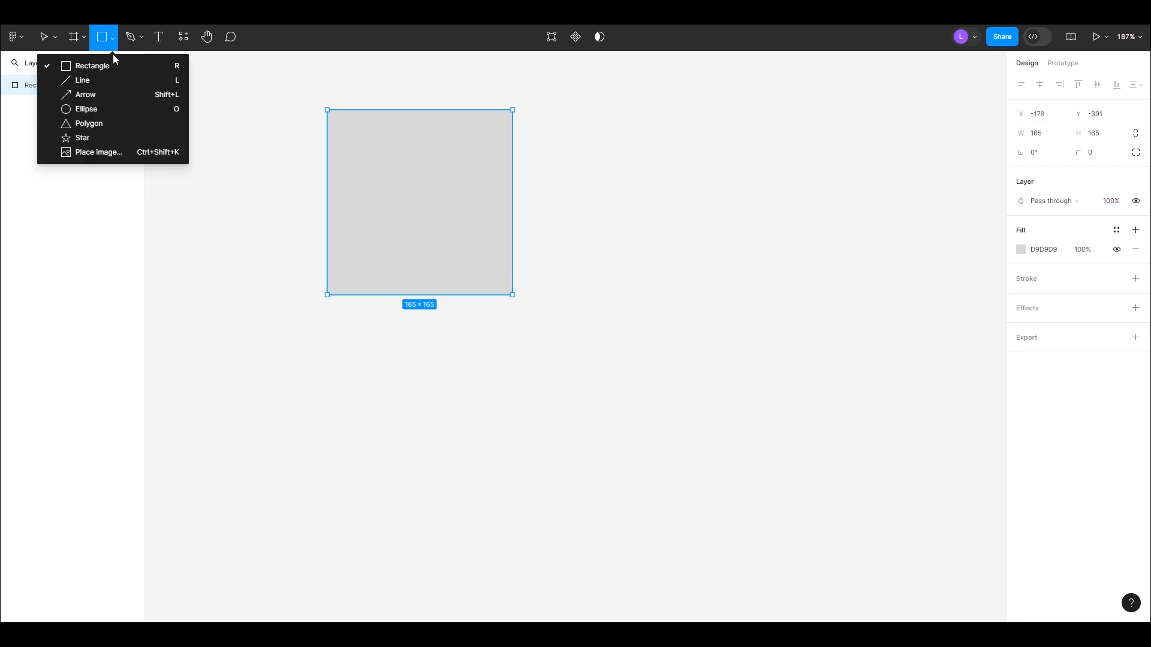
click(87, 109)
click(579, 166)
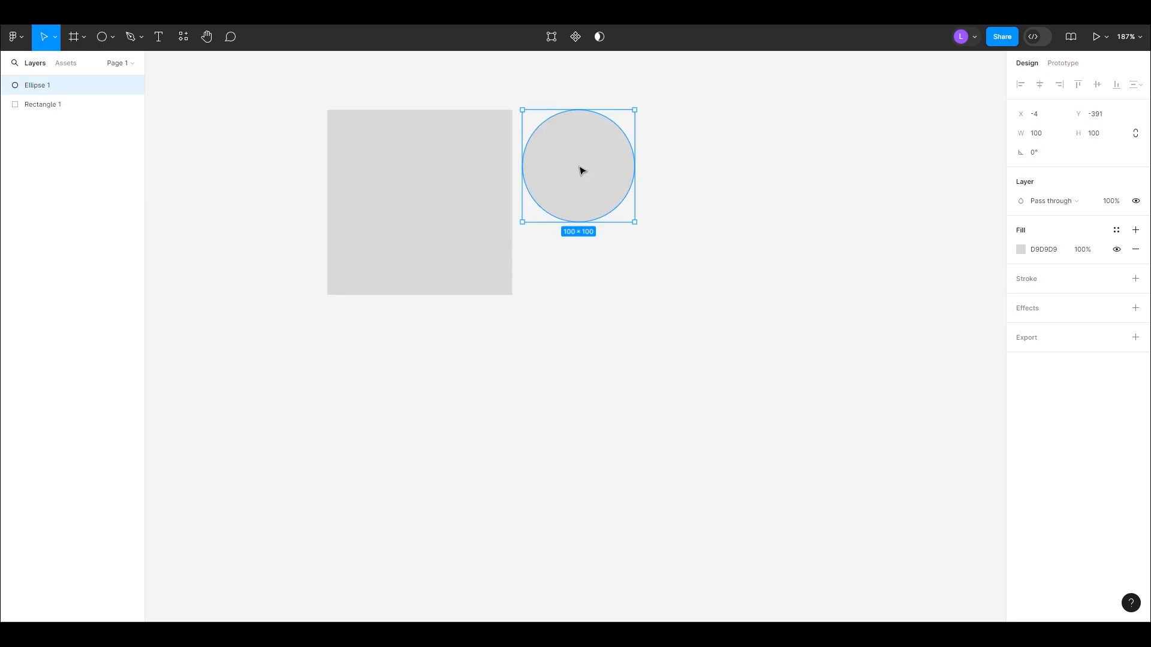
click(1044, 144)
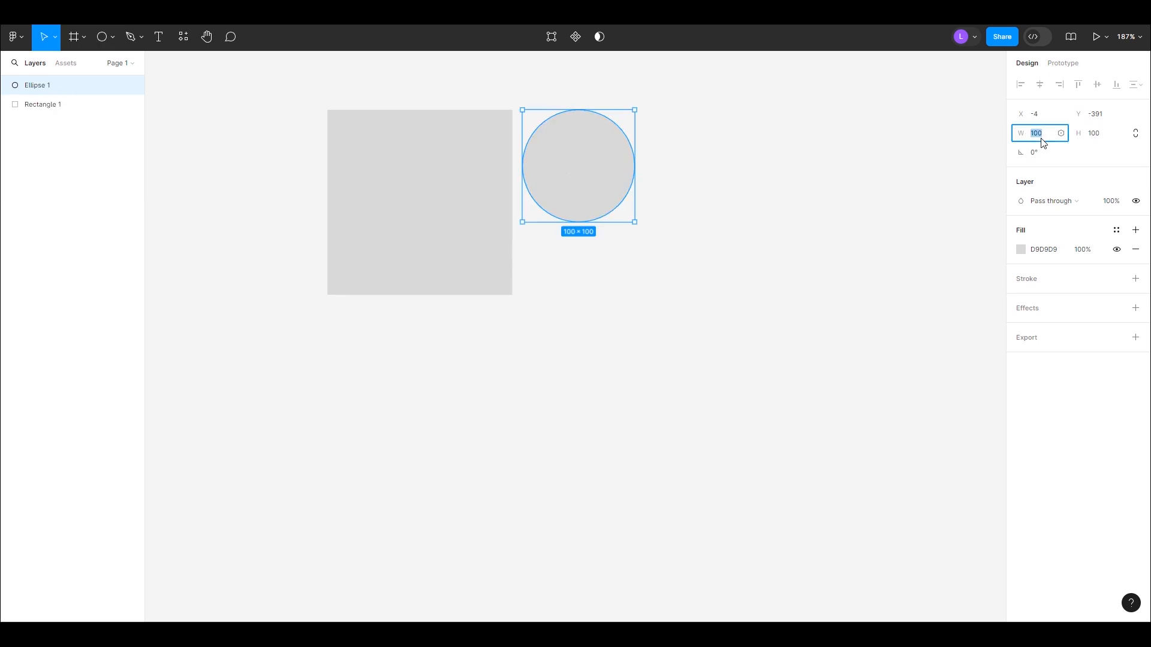
click(1101, 140)
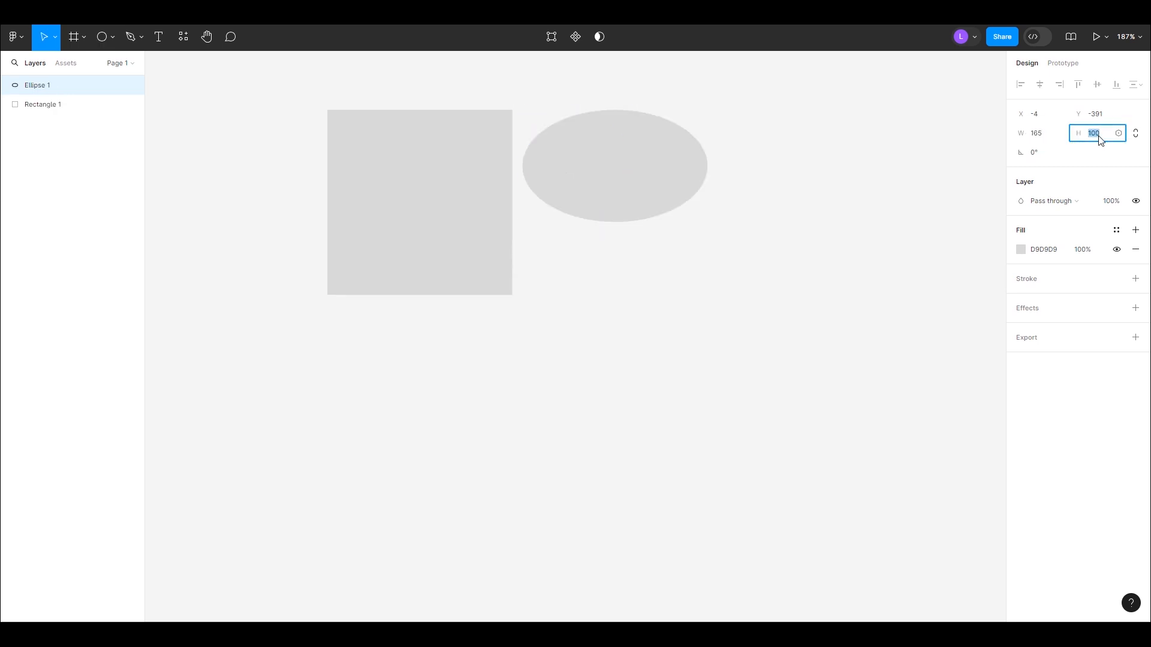
click(879, 211)
- Change the circle's fill colour to FF0000
click(671, 227)
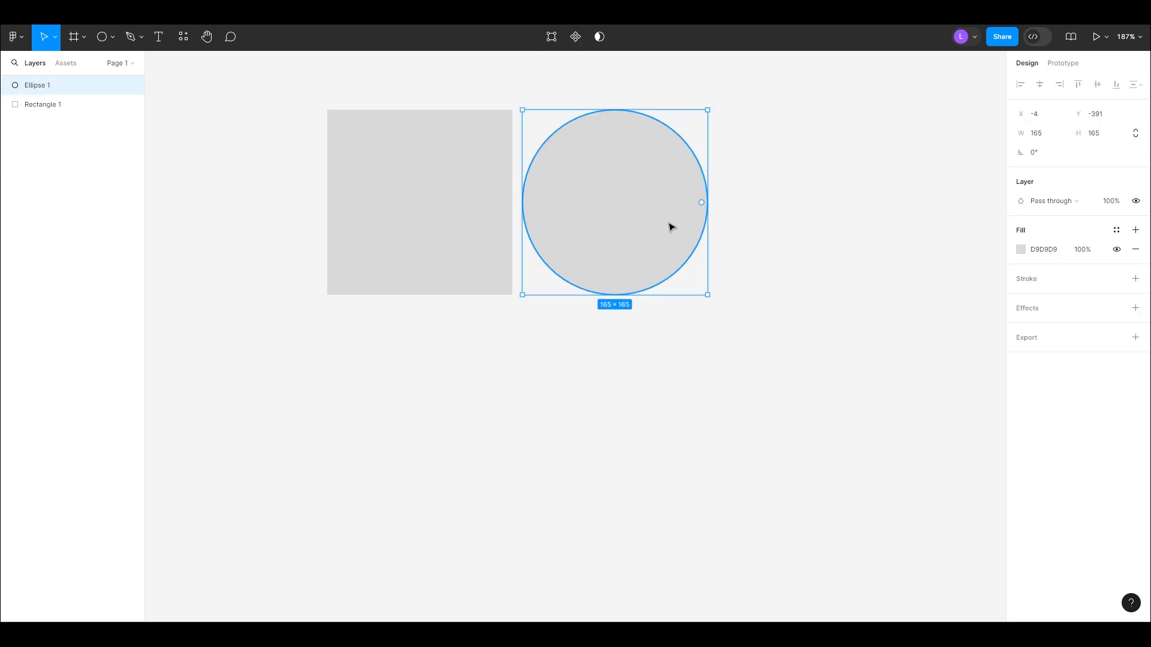
click(1021, 250)
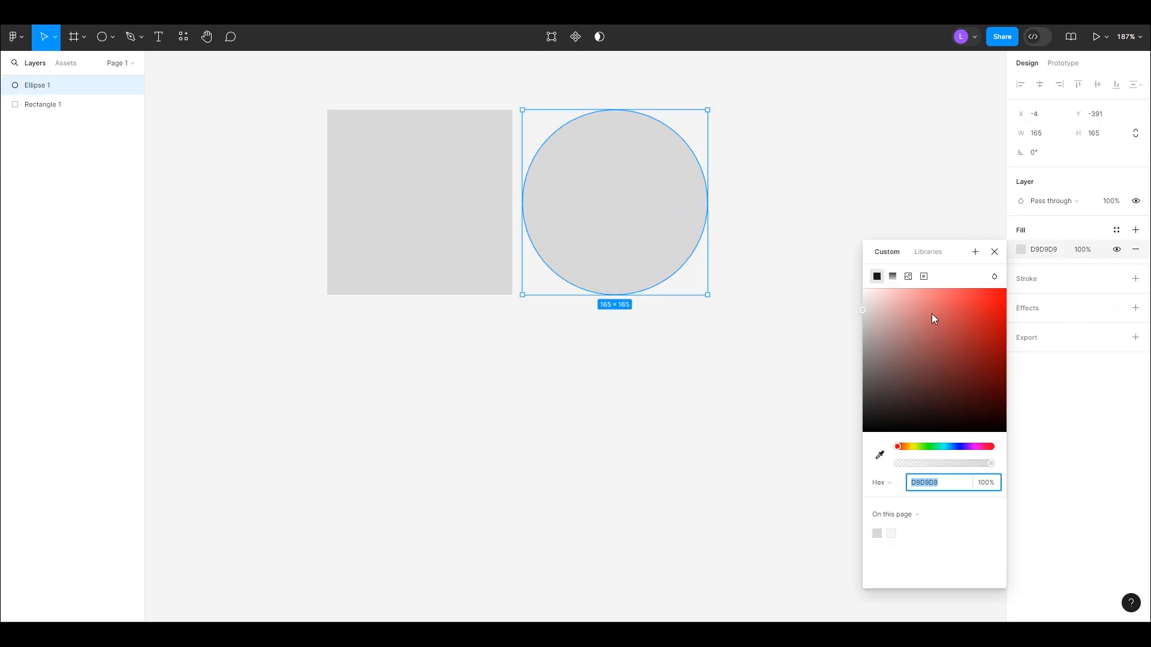
text(FF0000)
key(Return)
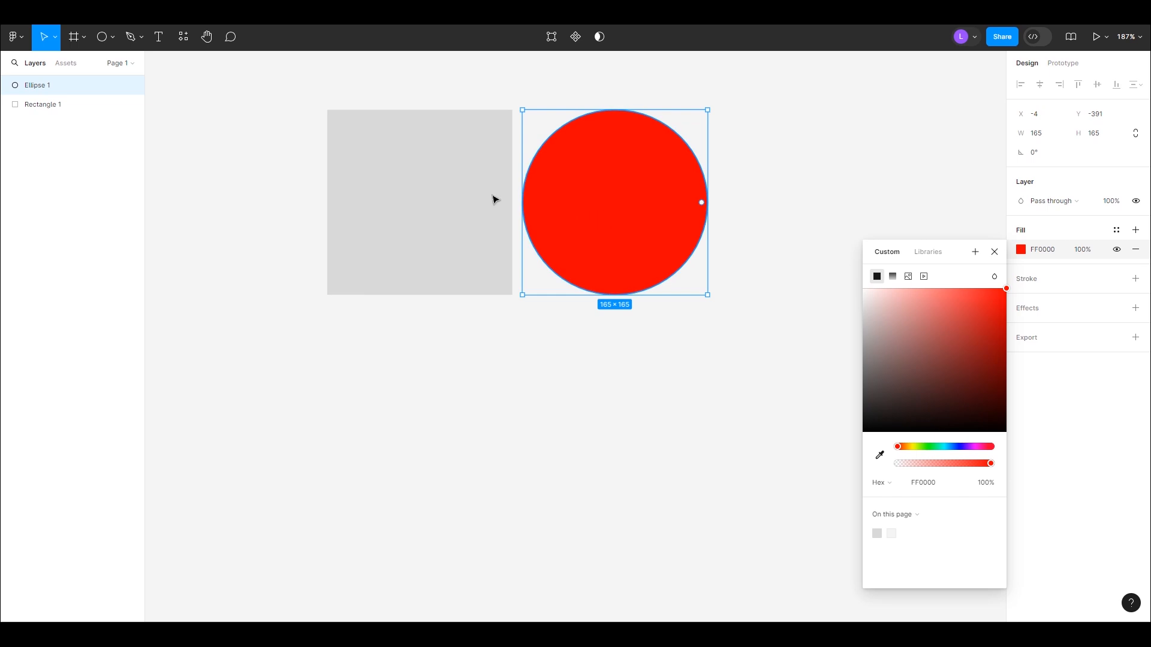
- Align the square and the red circle on their horizontal centres so they overlap
click(255, 128)
drag(247, 117, 680, 293)
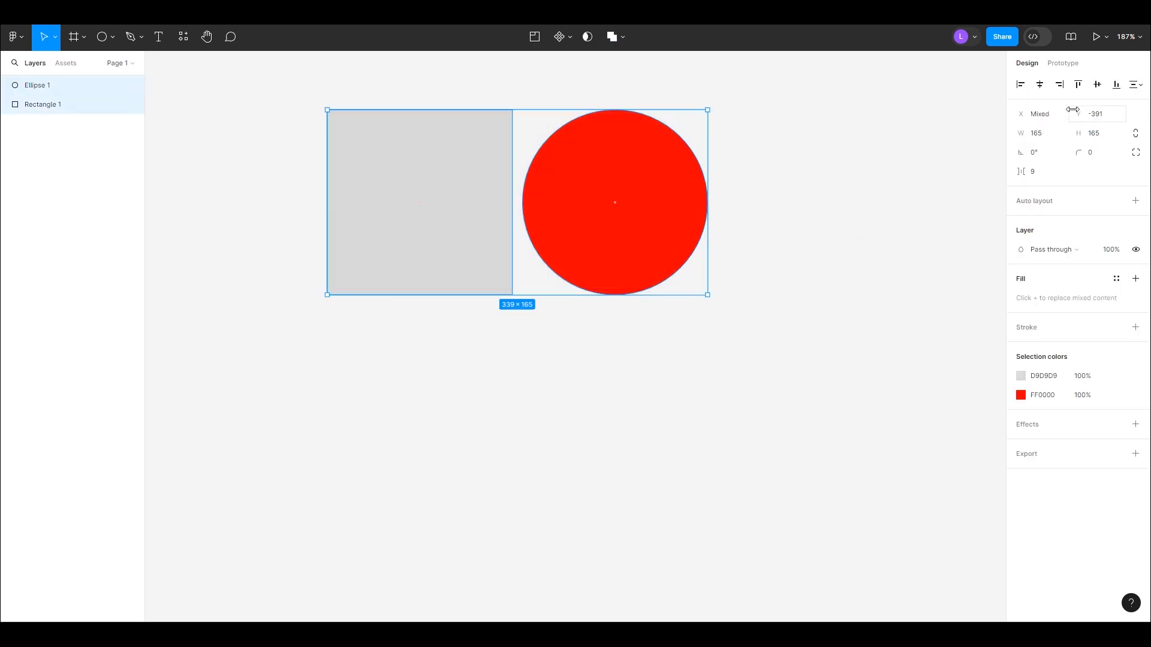
click(1040, 85)
click(647, 329)
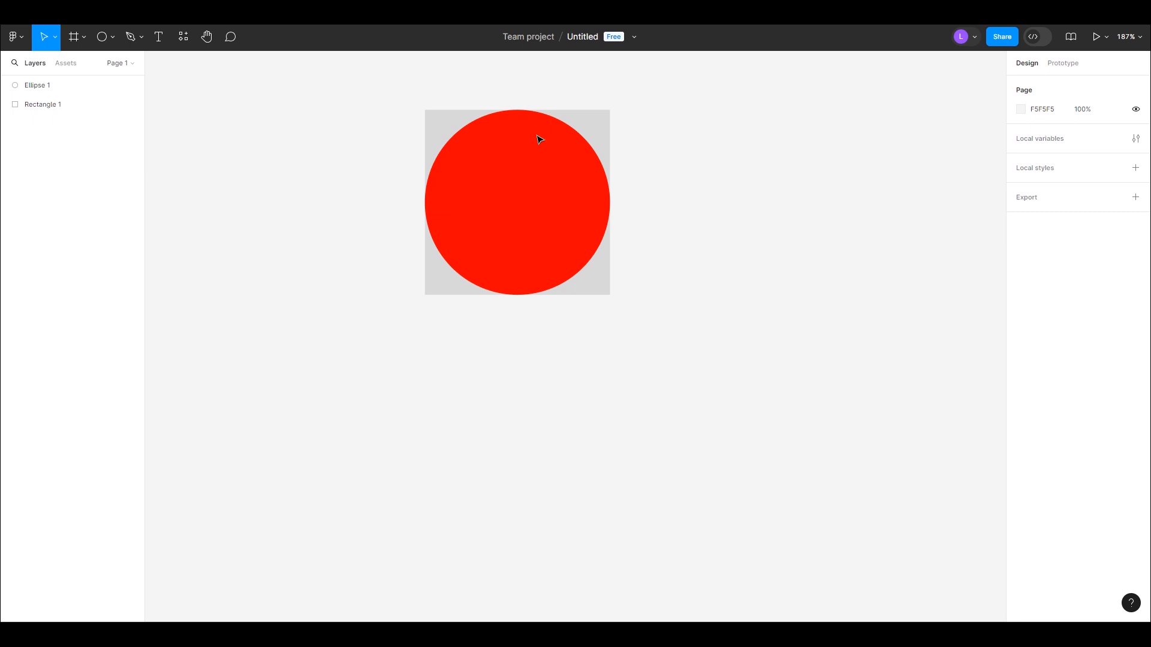
- Add a second ellipse beside the stacked shapes and set its width and height to 123
click(102, 36)
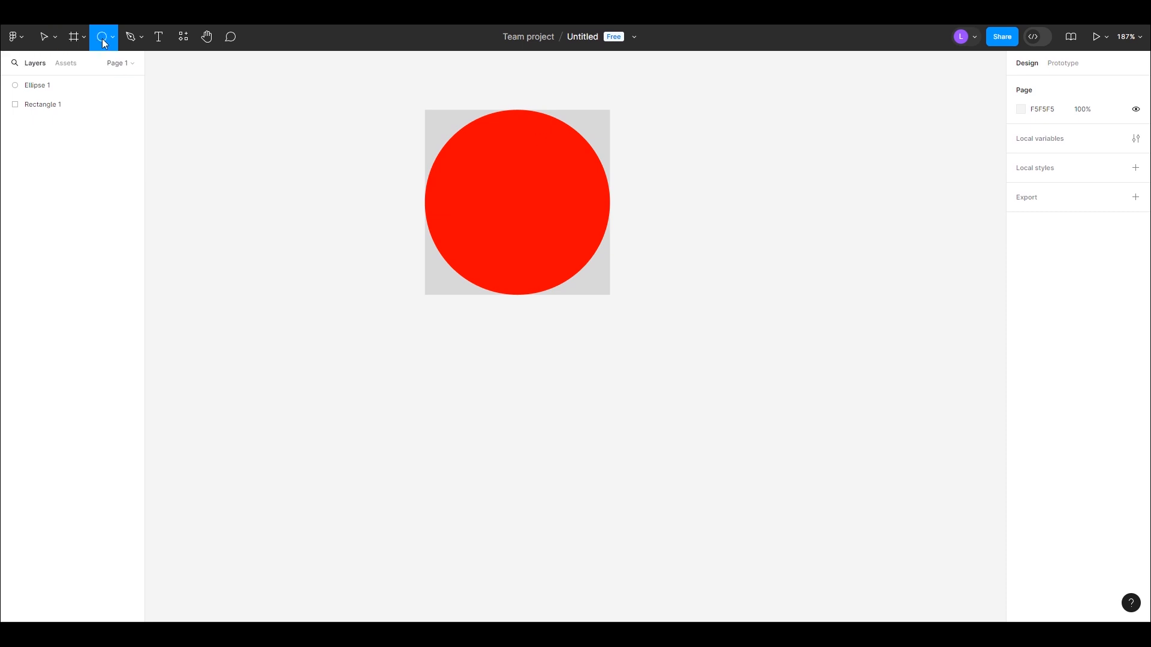
click(743, 184)
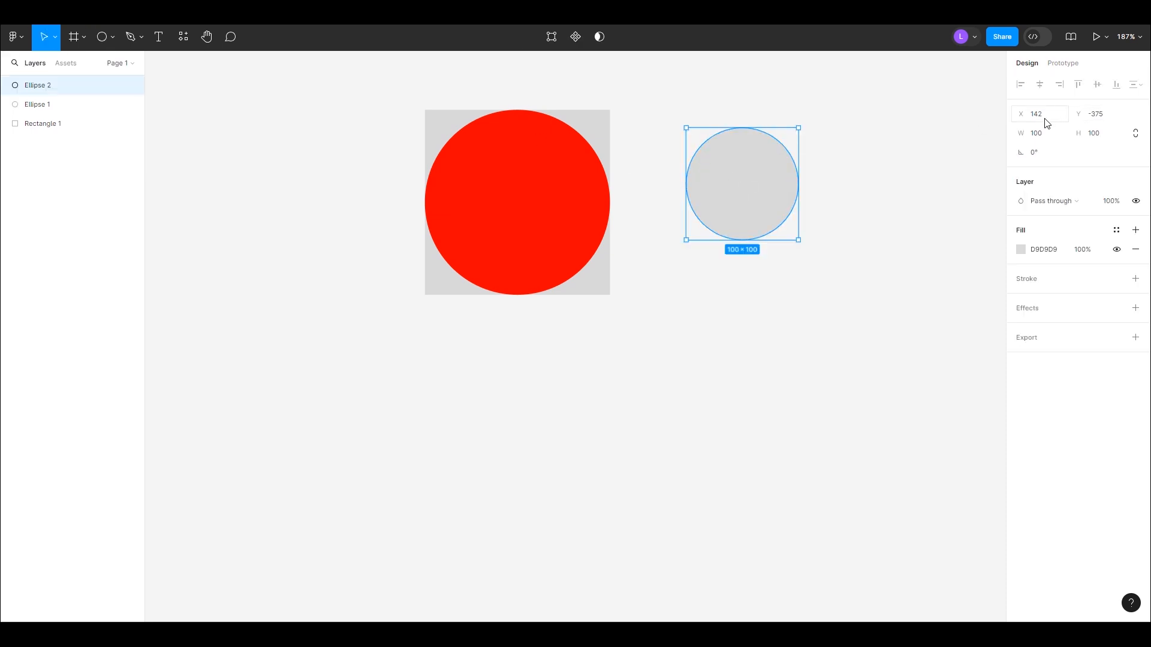
click(1043, 134)
click(1093, 142)
text(123)
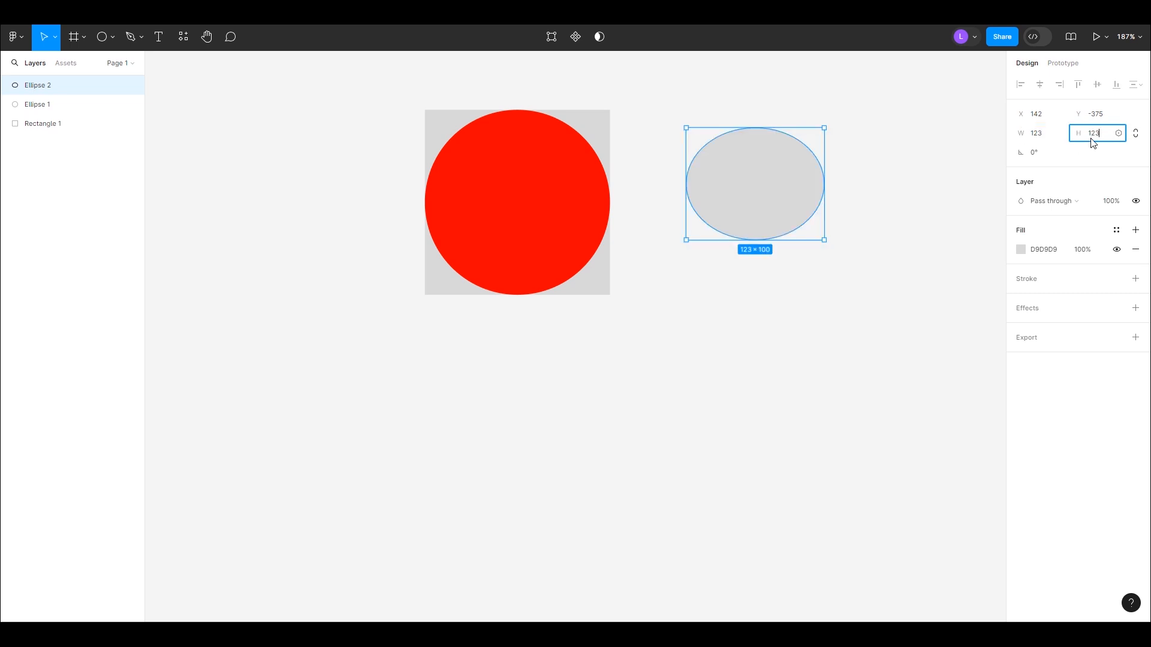
key(Return)
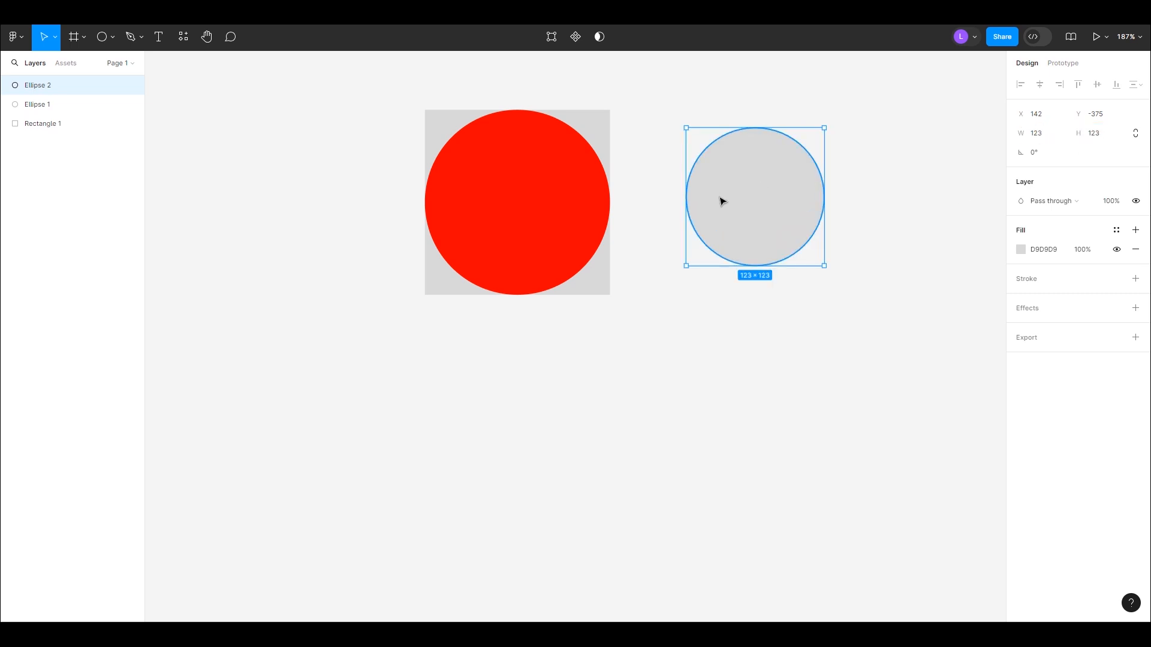
- Move the 123 circle onto the middle of the red circle and align all three shapes on their horizontal centres
drag(722, 198, 526, 190)
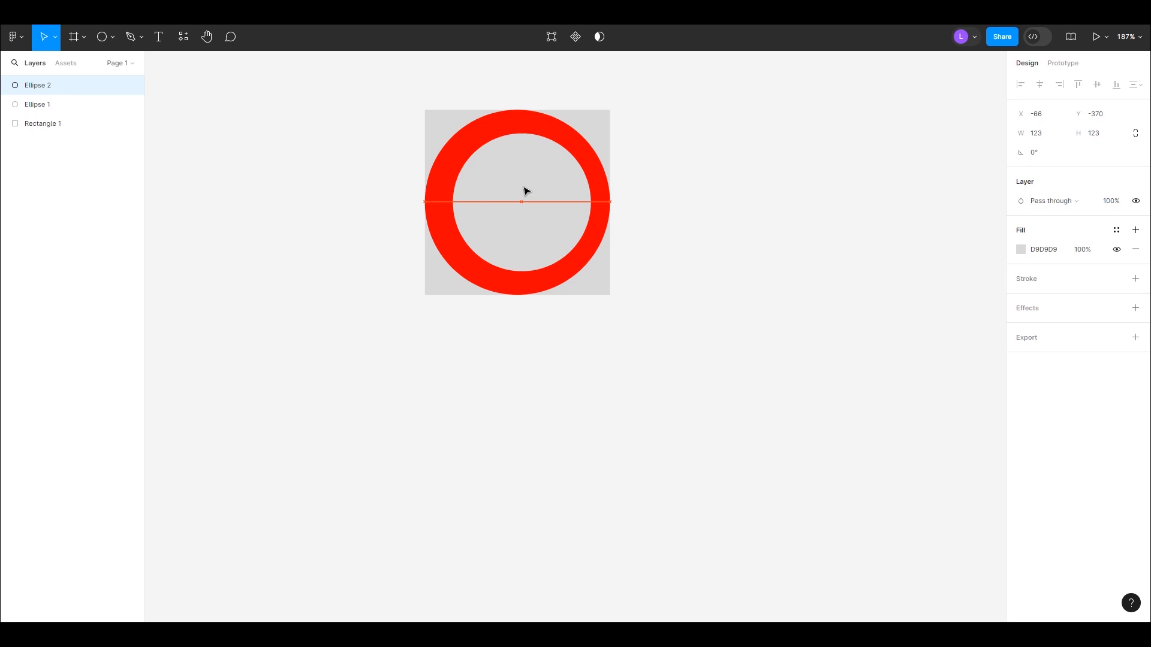
drag(319, 152, 645, 282)
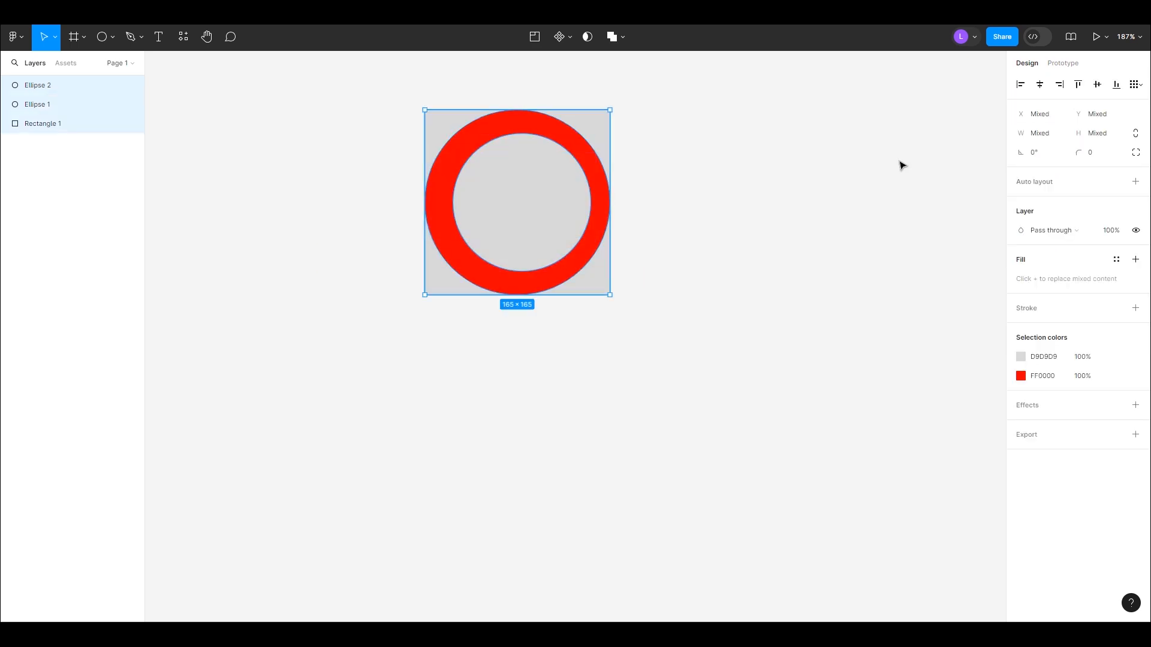
click(1039, 86)
click(635, 303)
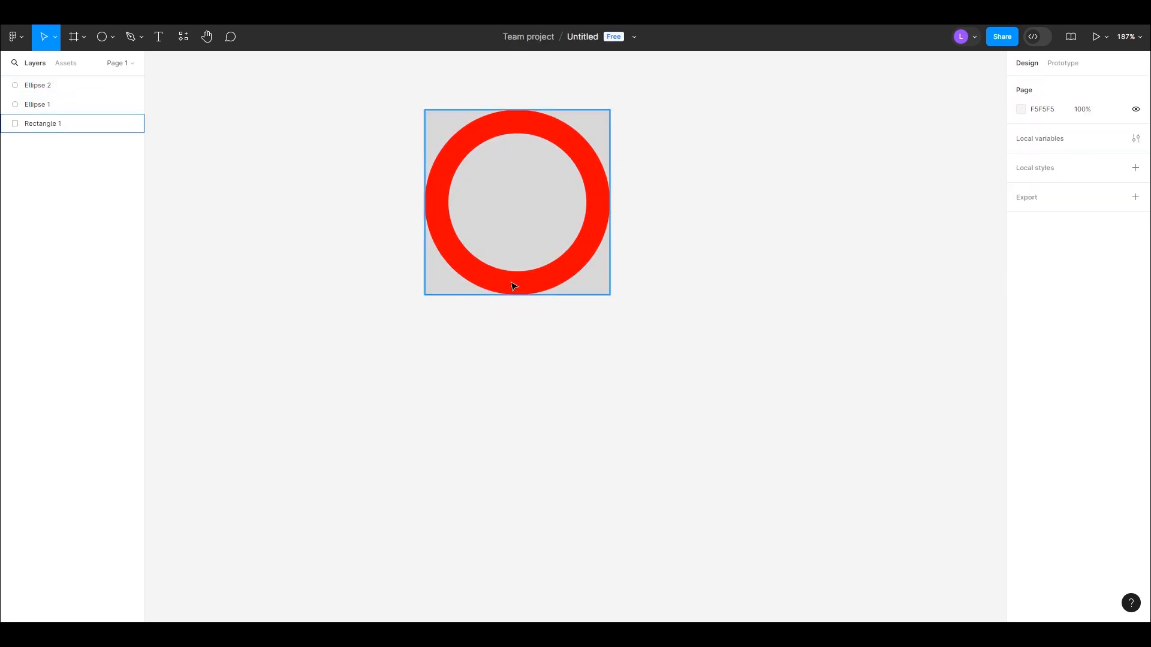
click(497, 216)
click(340, 308)
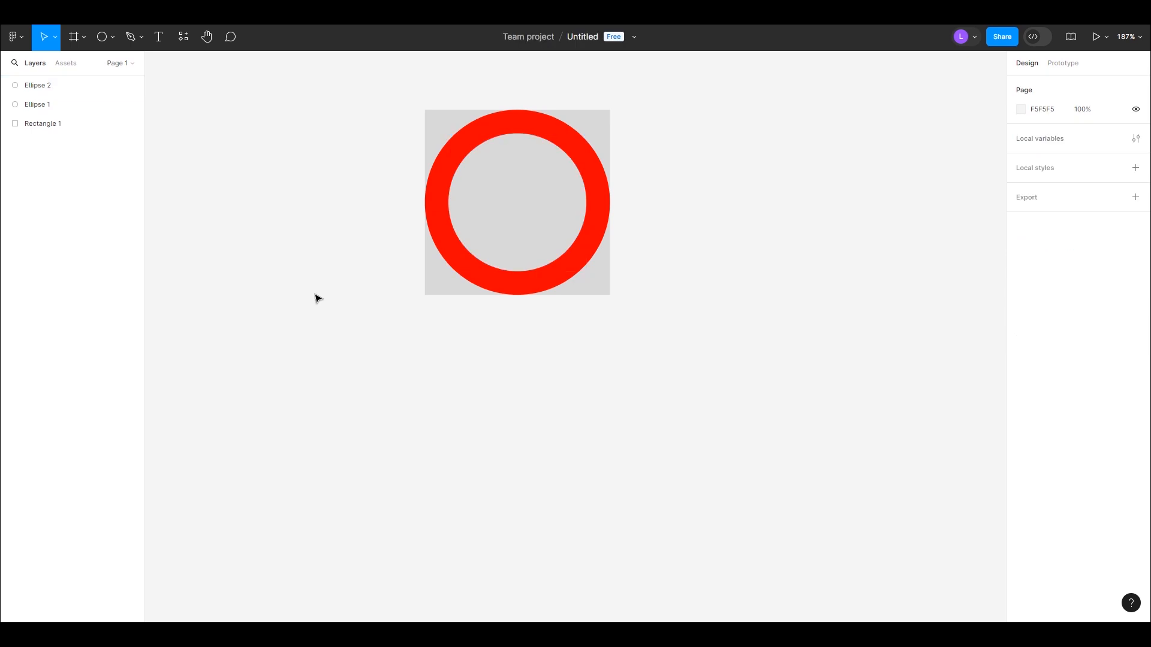
- Add a third ellipse on the empty canvas beside the ring and set its width and height to 21
click(102, 37)
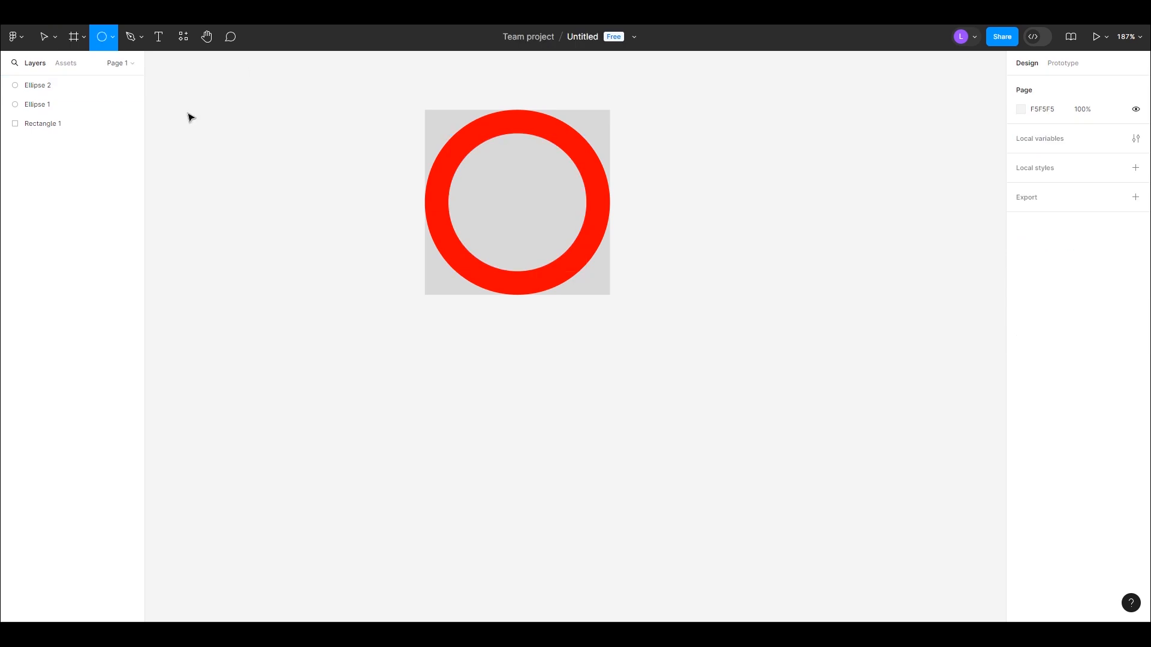
click(277, 180)
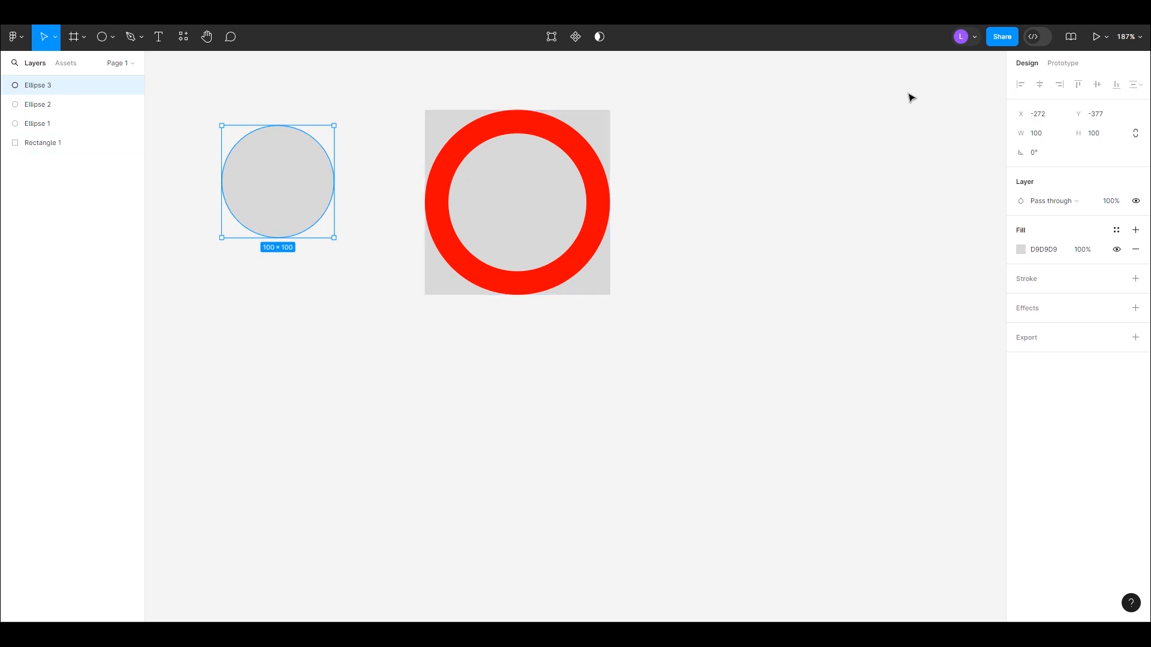
click(1033, 135)
text(21)
click(1099, 139)
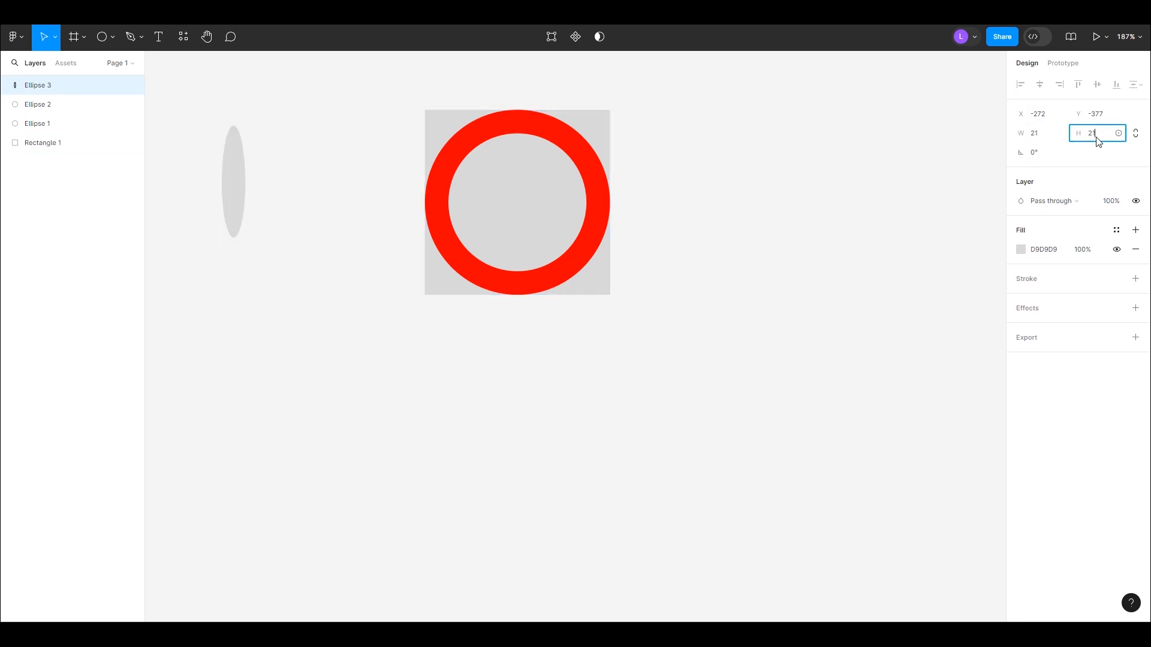
click(331, 253)
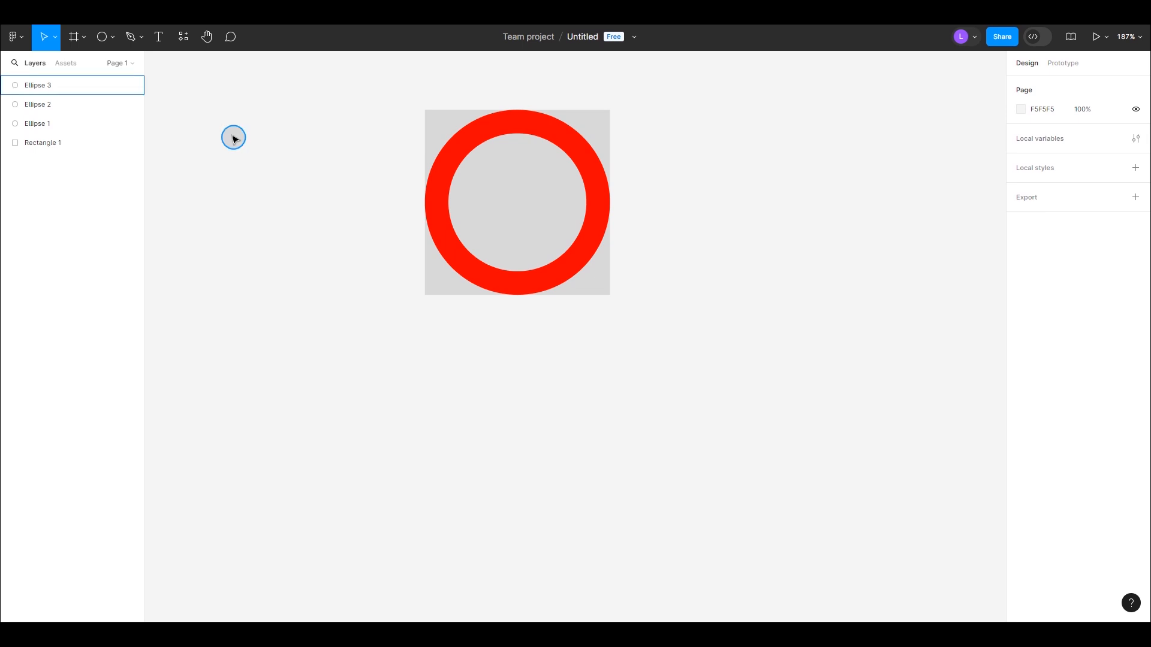
- Place the small circle centred within the top of the red band and fill it with FFFFFF
drag(235, 139, 518, 122)
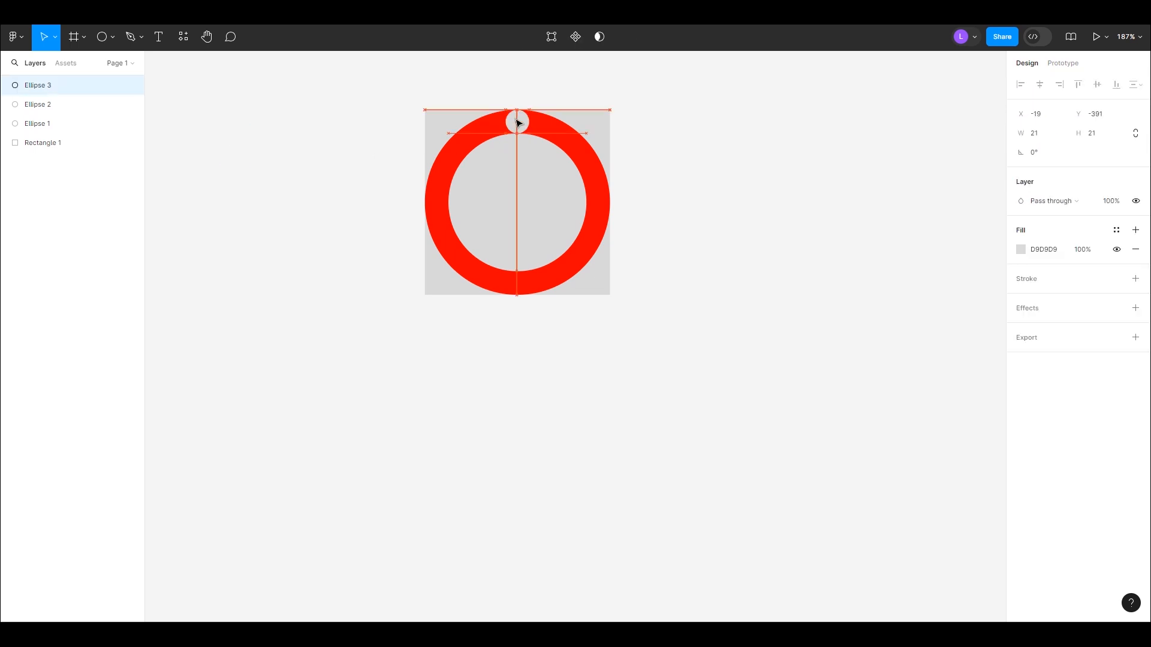
click(1021, 249)
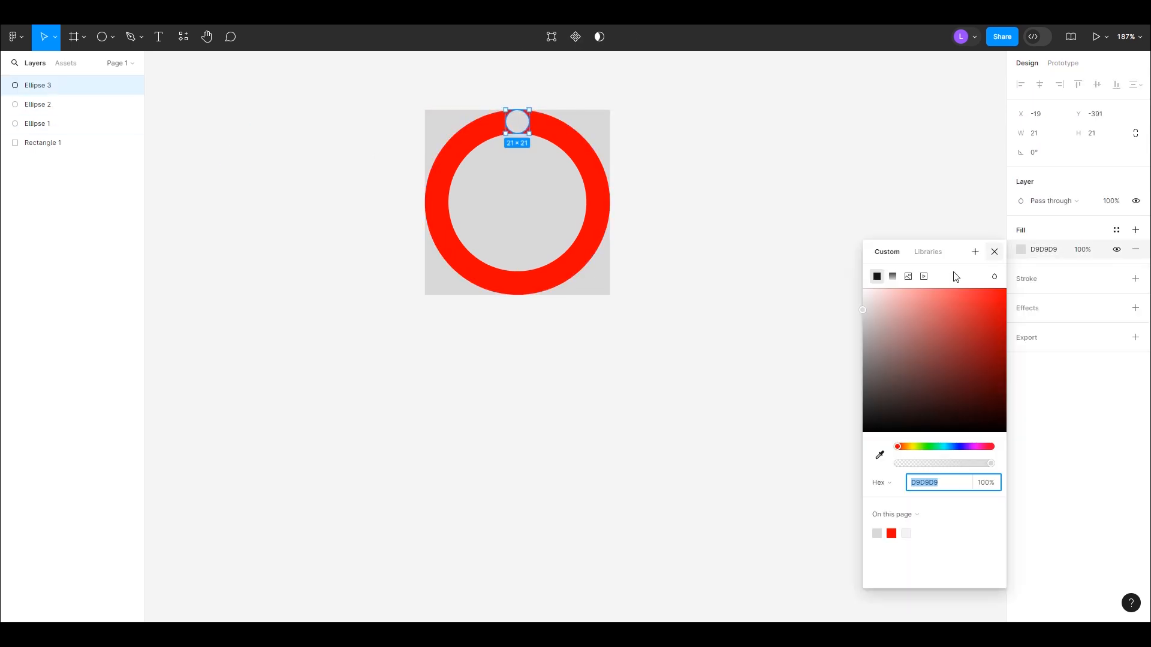
text(FFFFFF)
key(Return)
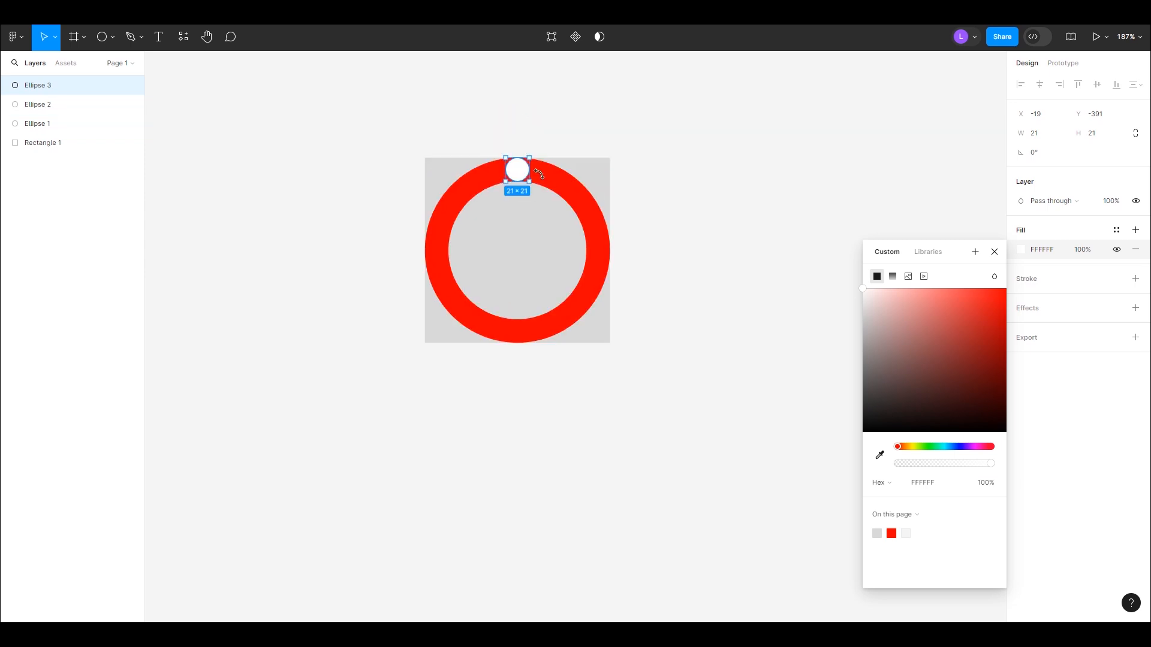
scroll(567, 186, up, 5)
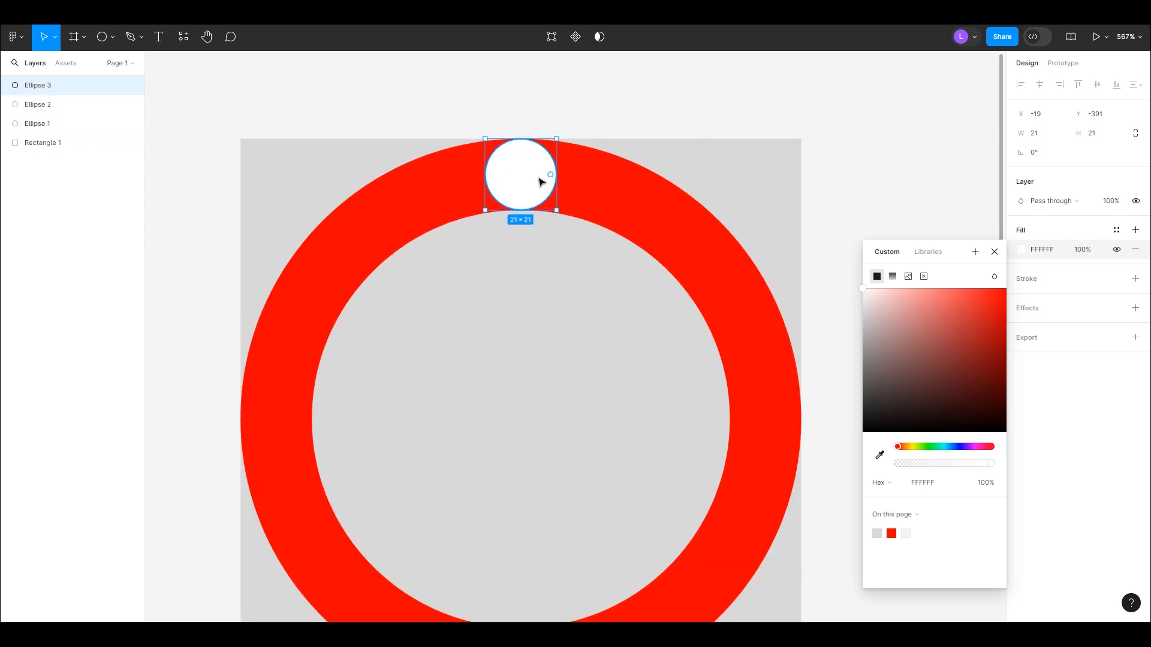
drag(537, 182, 538, 182)
click(545, 90)
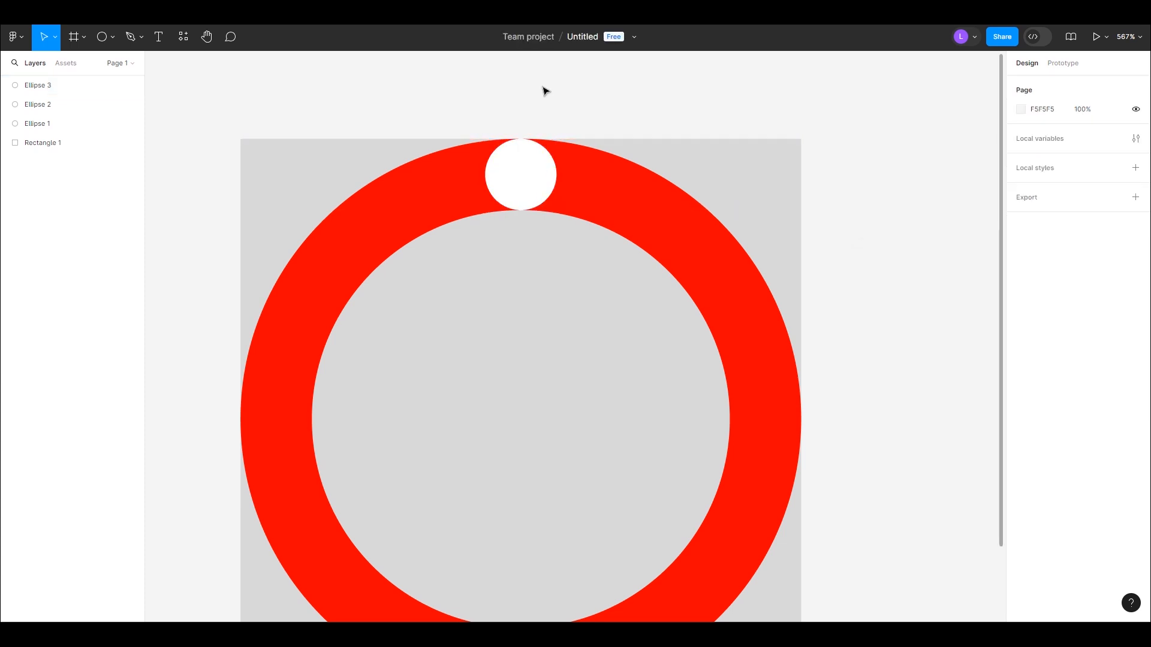
- Move the small circle off the ring onto the empty canvas beside the square's upper right corner
scroll(545, 90, down, 5)
click(534, 134)
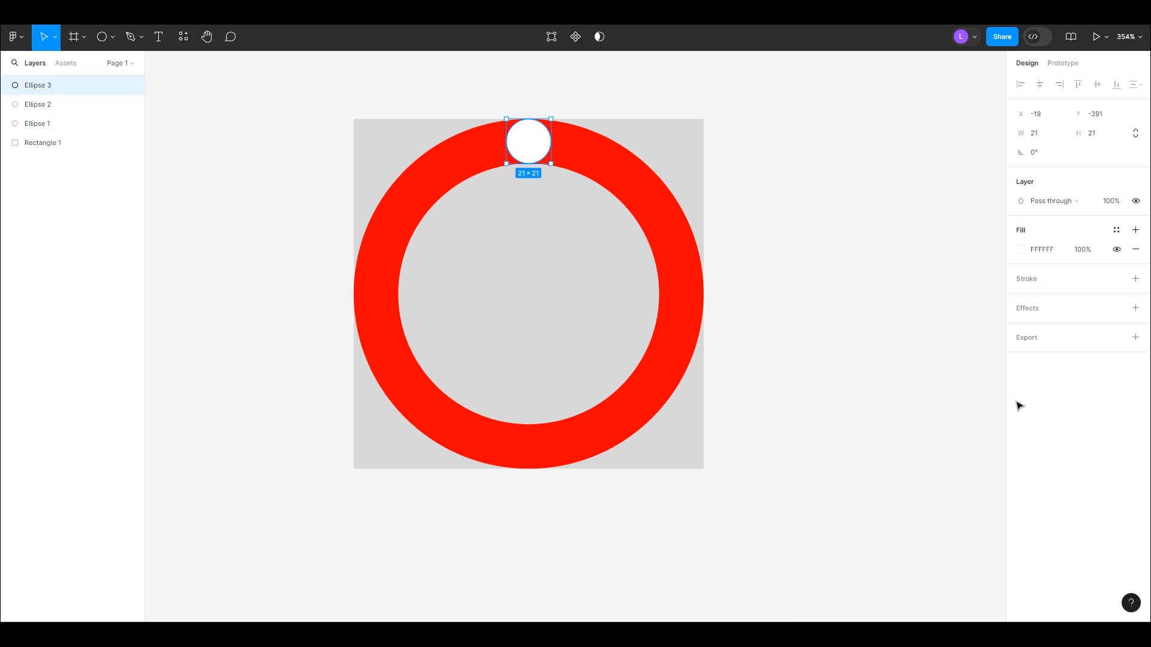
click(1021, 250)
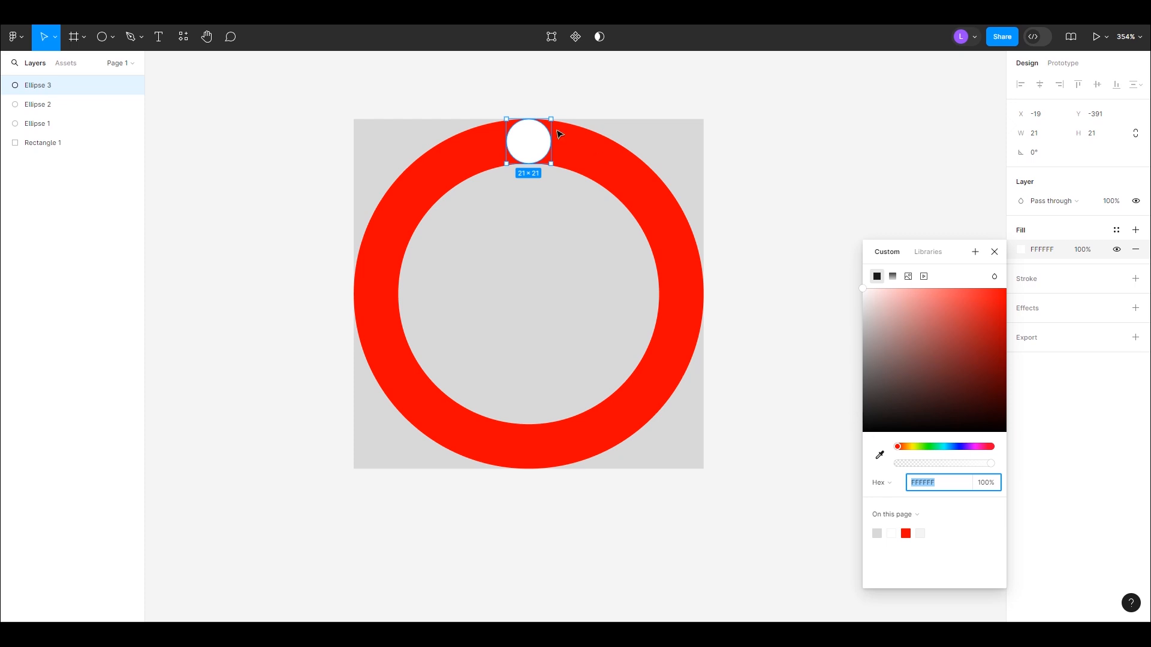
drag(537, 144, 773, 148)
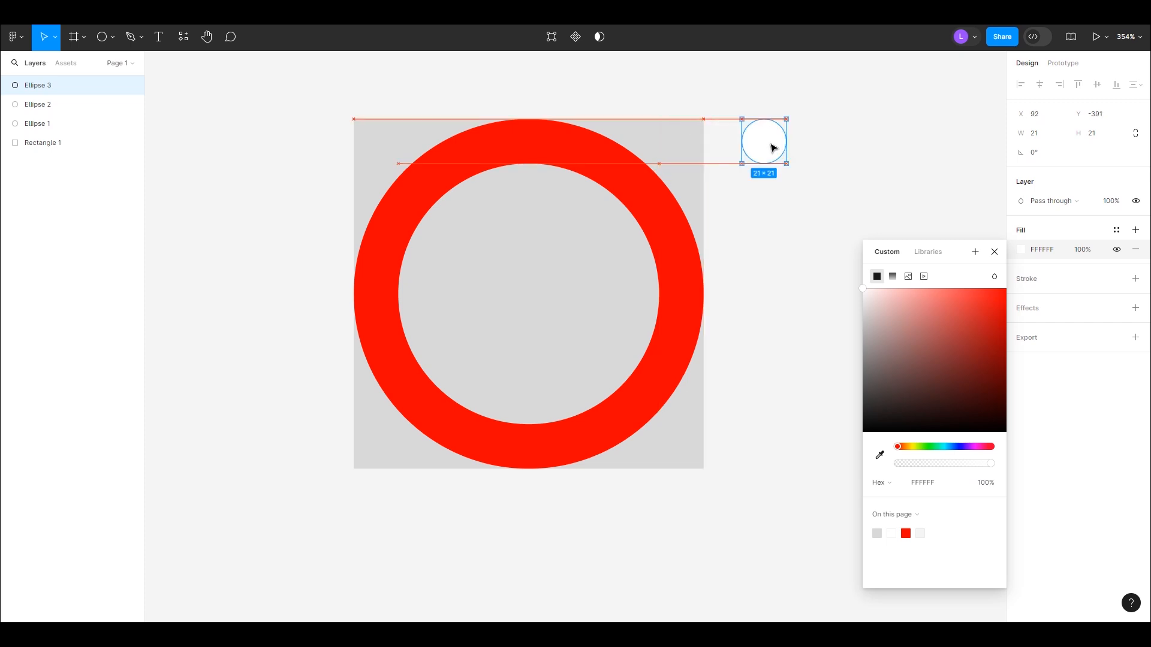
click(832, 131)
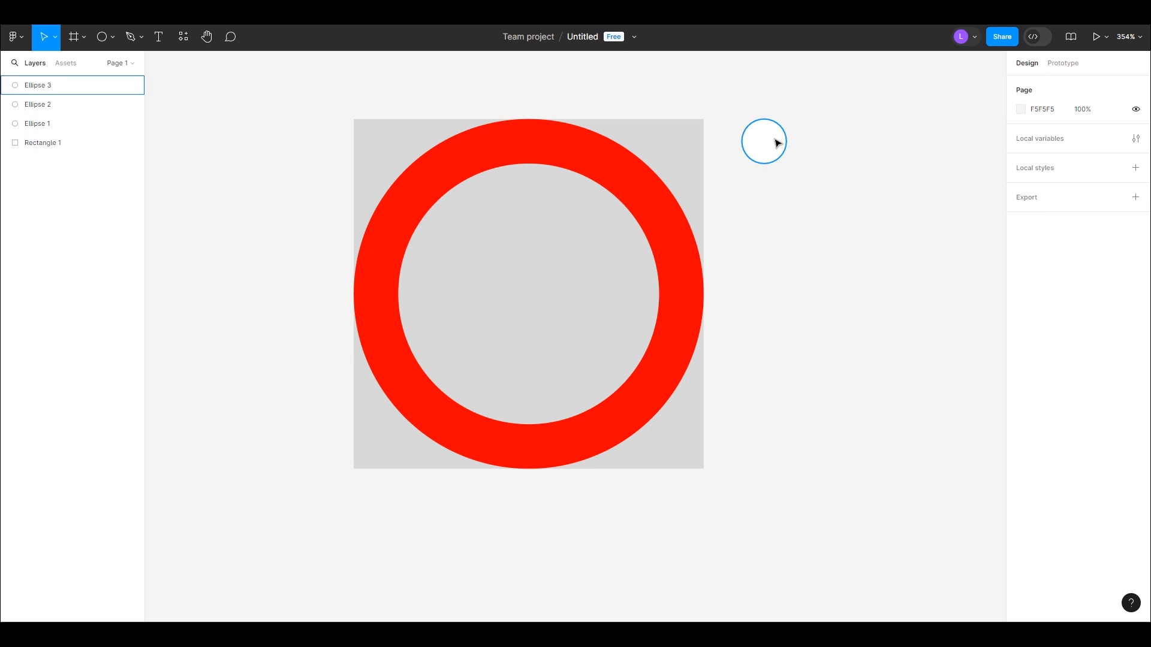
drag(777, 143, 826, 168)
- Change the small circle's fill colour to black
click(1020, 249)
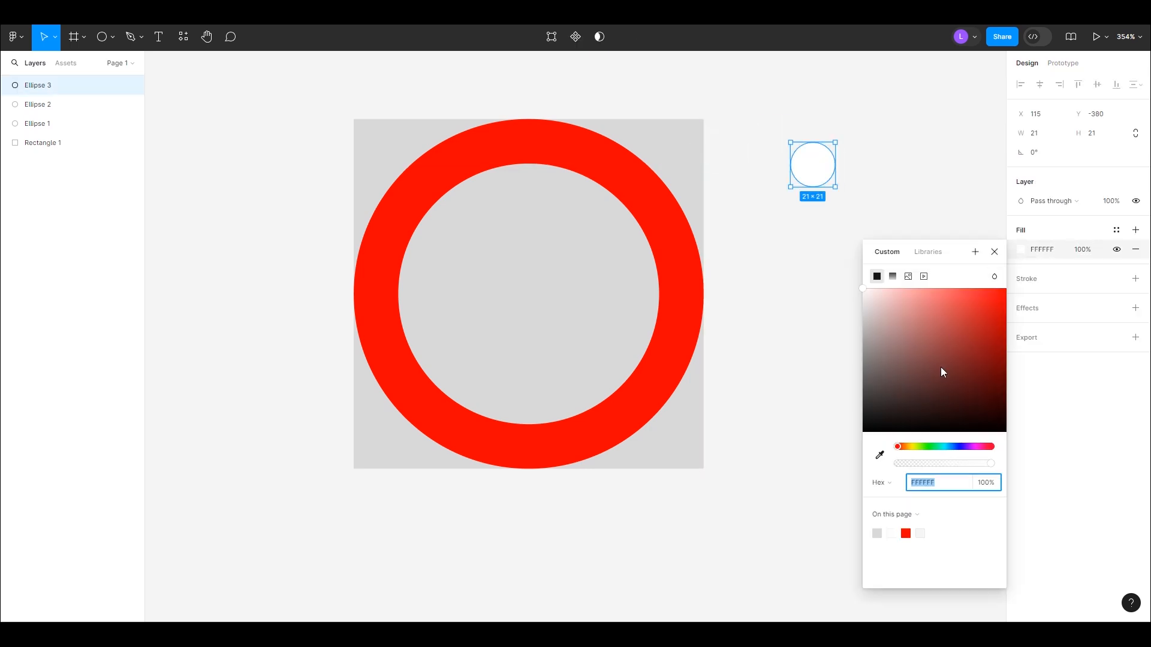
drag(938, 376, 873, 442)
click(911, 167)
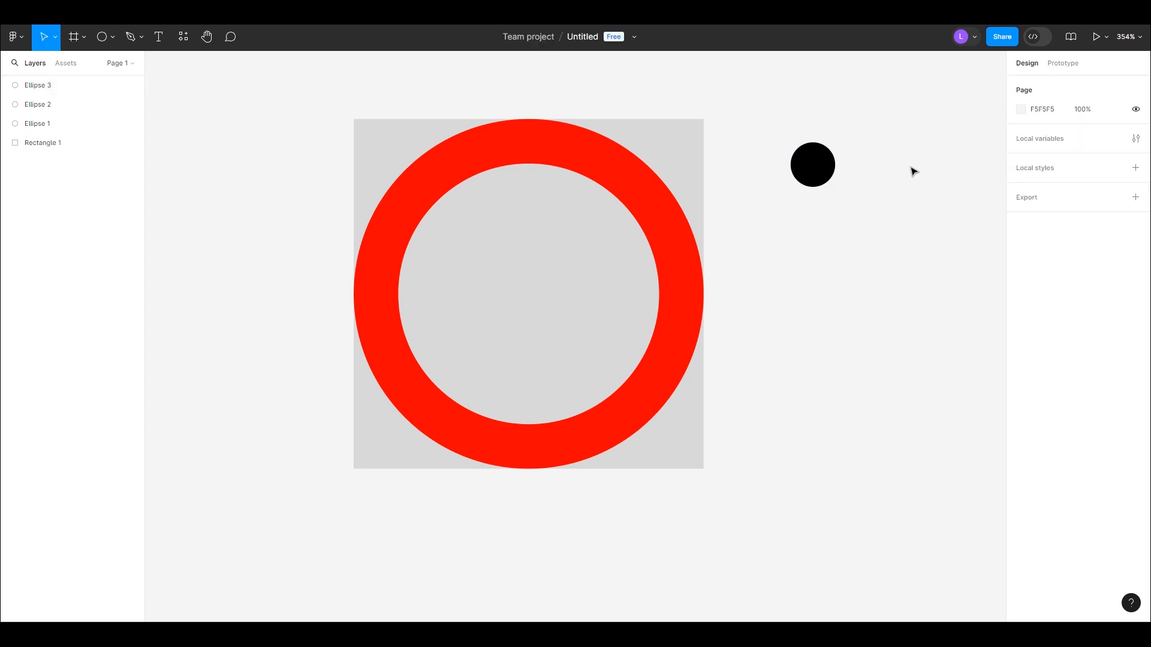
- Remove the small circle's fill and give it a black inside stroke with a weight of 1
click(821, 169)
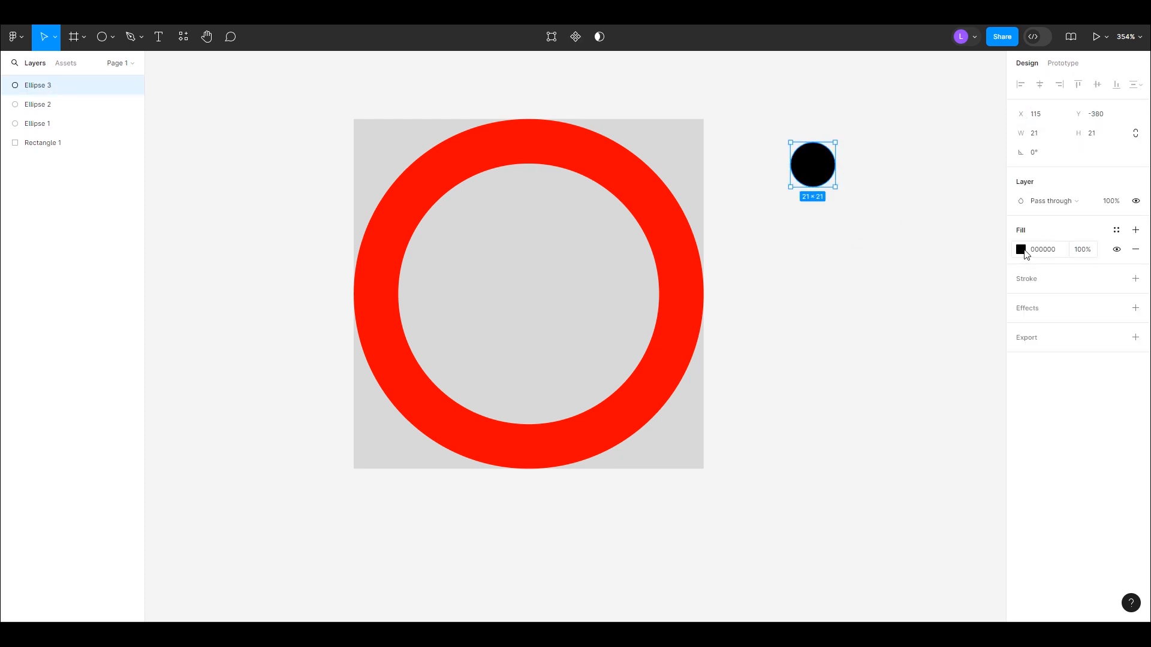
click(1135, 249)
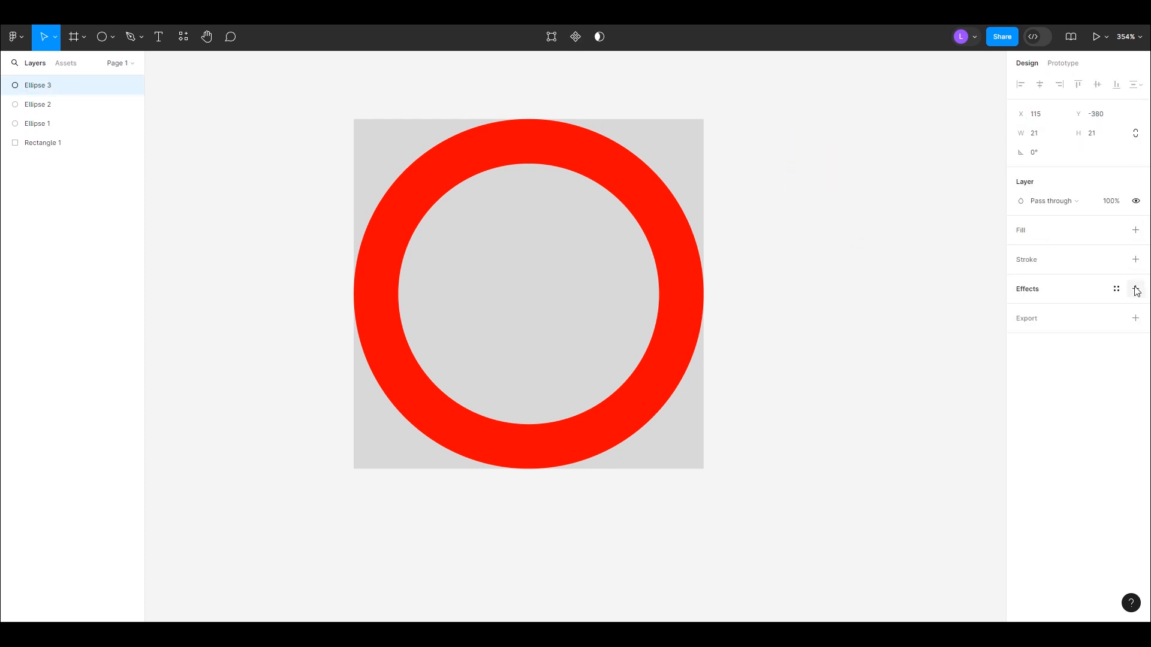
click(1135, 260)
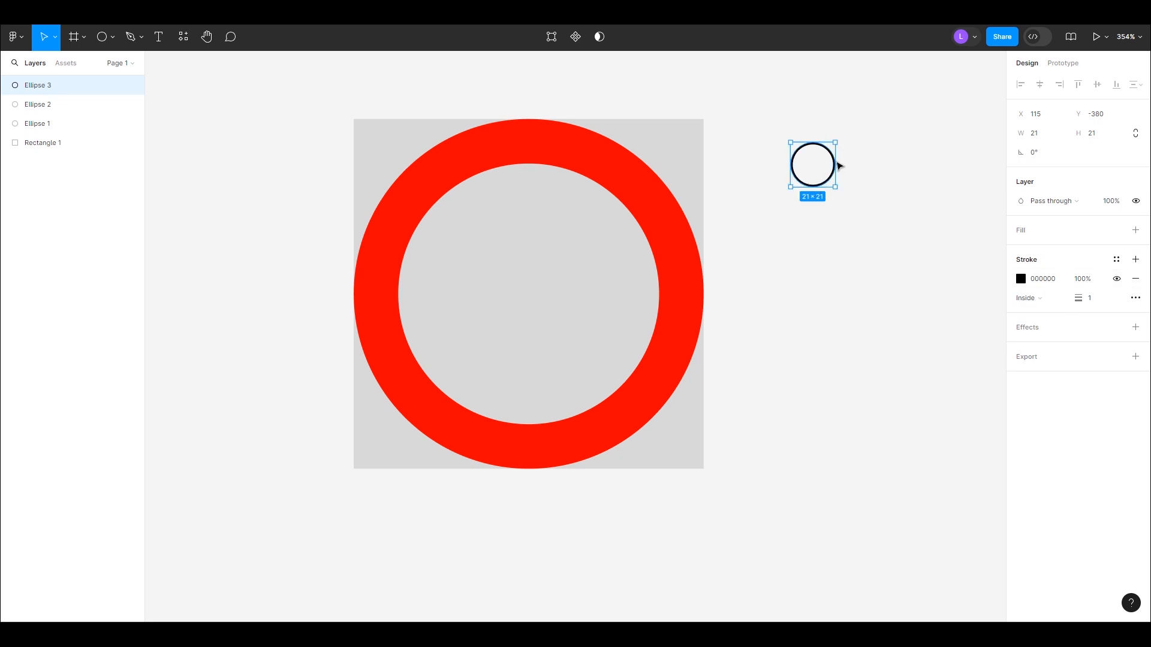
ctrl+scroll(843, 164, up, 5)
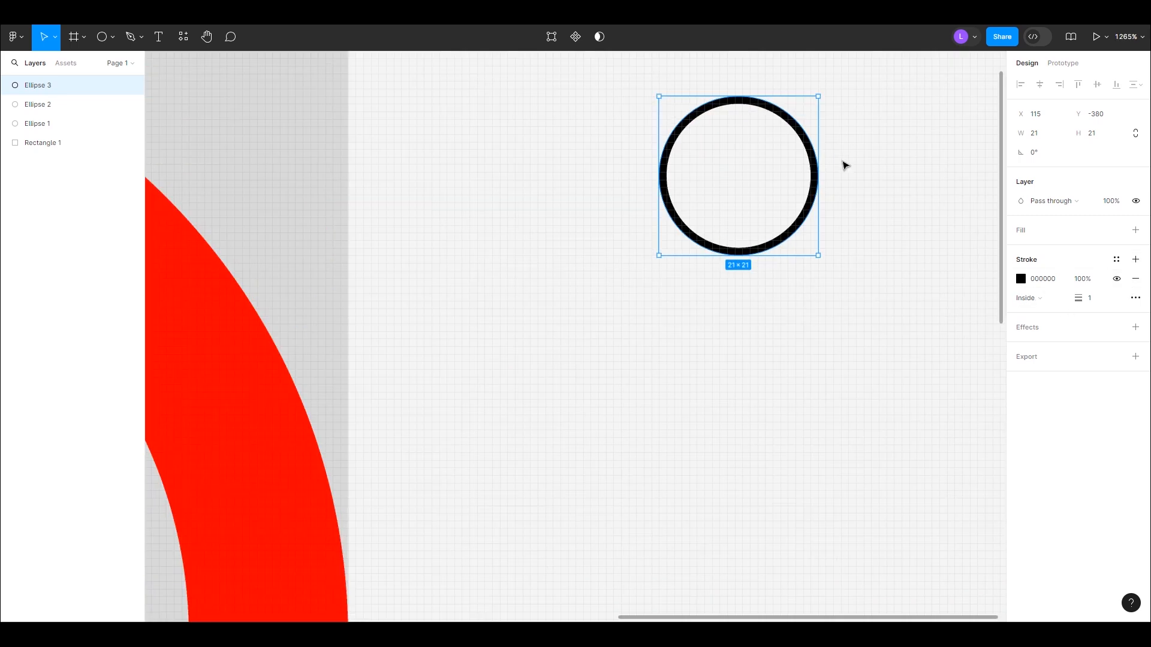
click(869, 175)
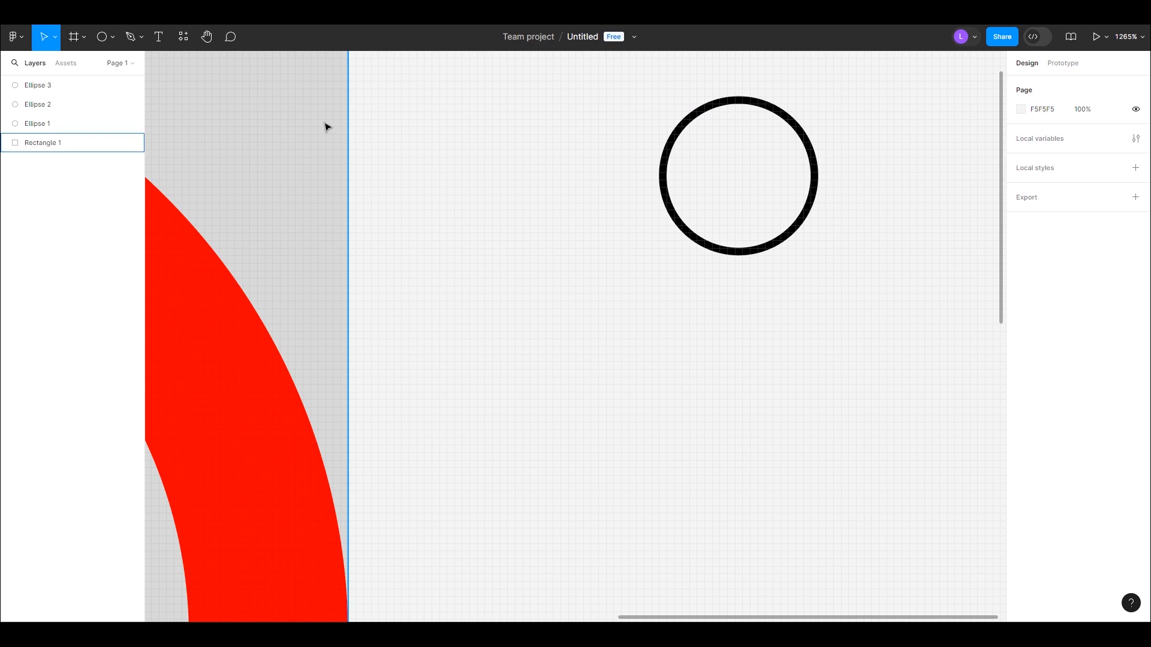
click(102, 36)
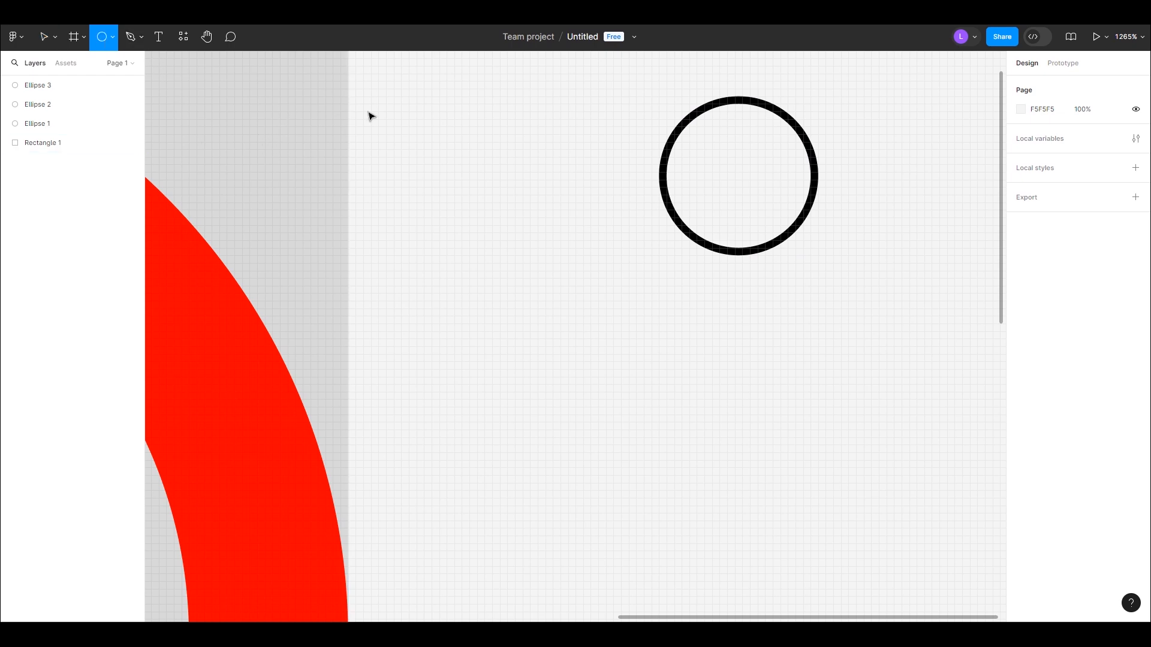
click(716, 140)
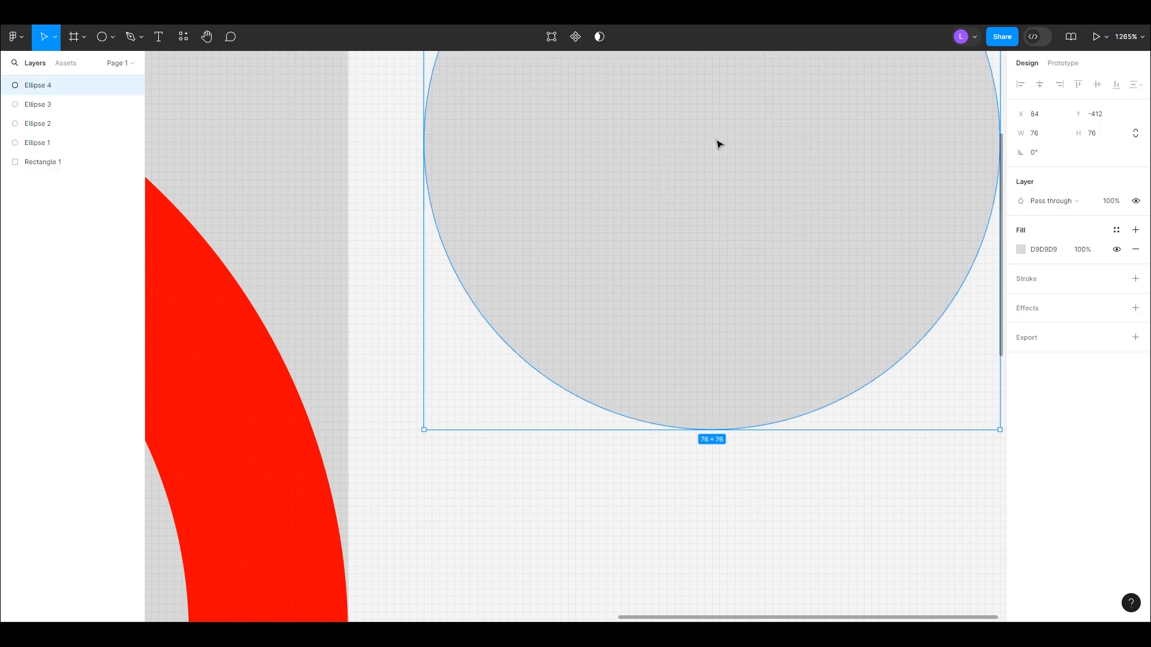
key(ctrl+z)
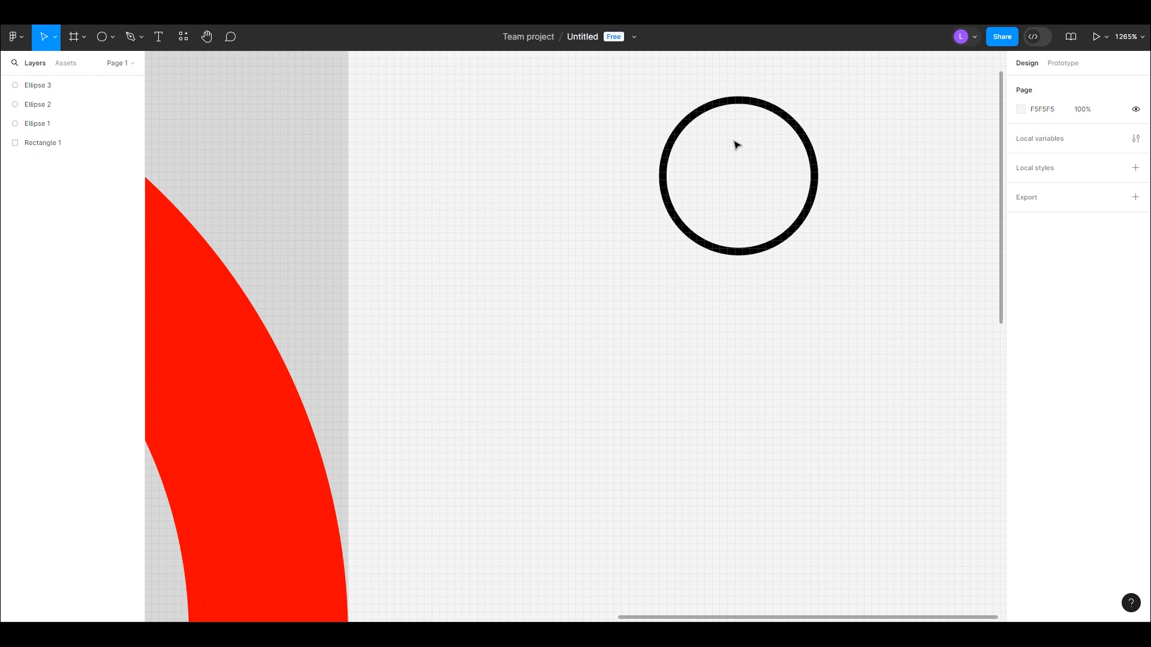
- Duplicate the outlined small circle and shrink the copy about its centre to 17 × 17
click(765, 108)
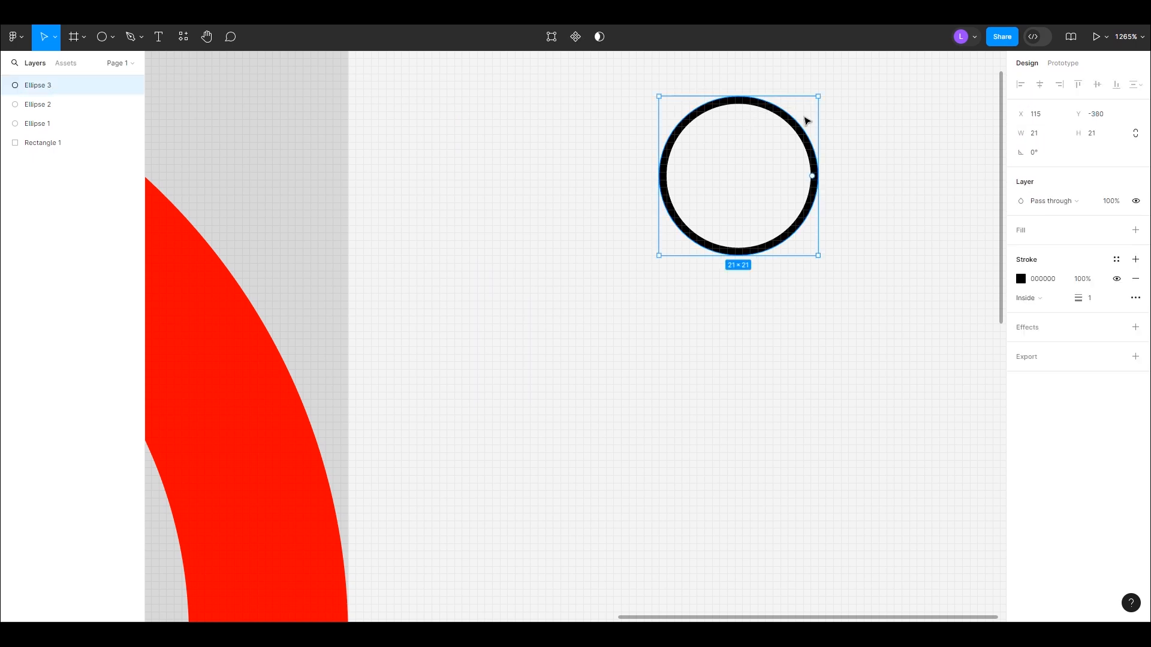
key(ctrl+d)
drag(817, 98, 802, 120)
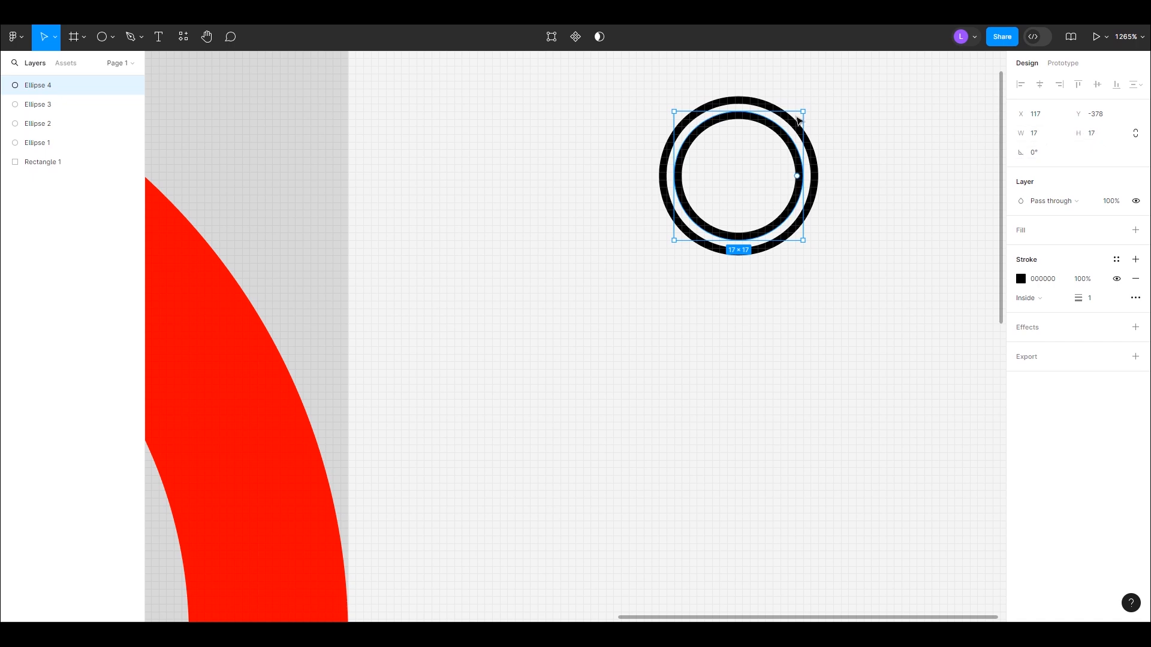
- Duplicate the 17 × 17 circle in place and shrink the copy about its centre to 13 × 13
key(ctrl+d)
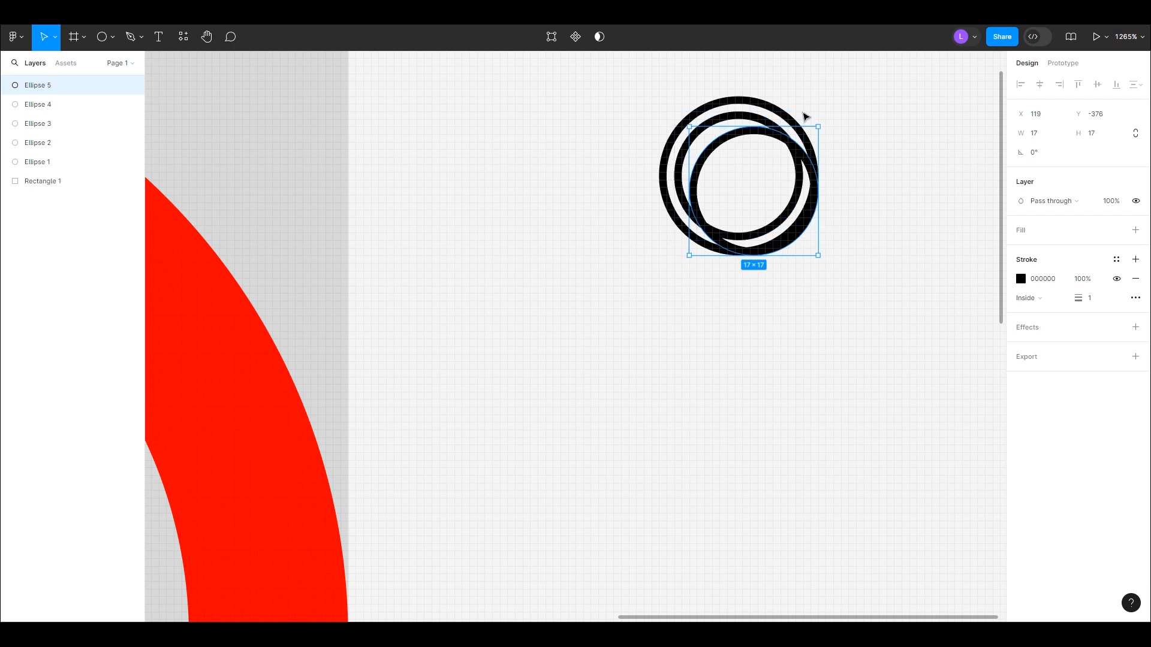
key(Delete)
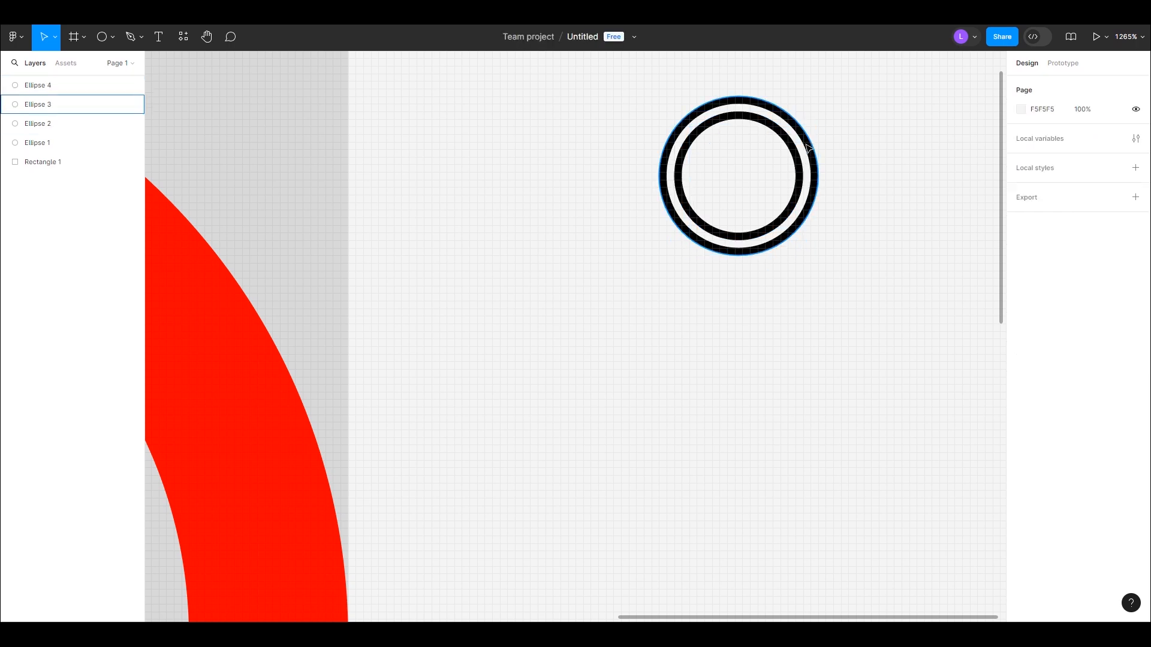
click(781, 136)
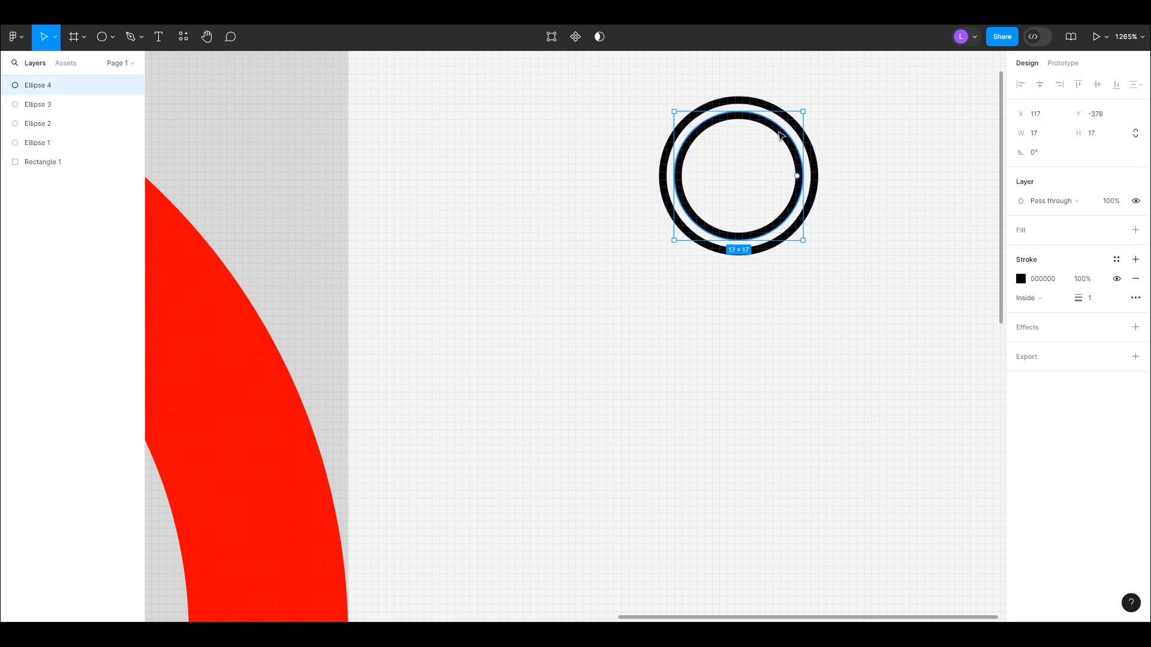
key(ctrl+d)
drag(801, 113, 786, 124)
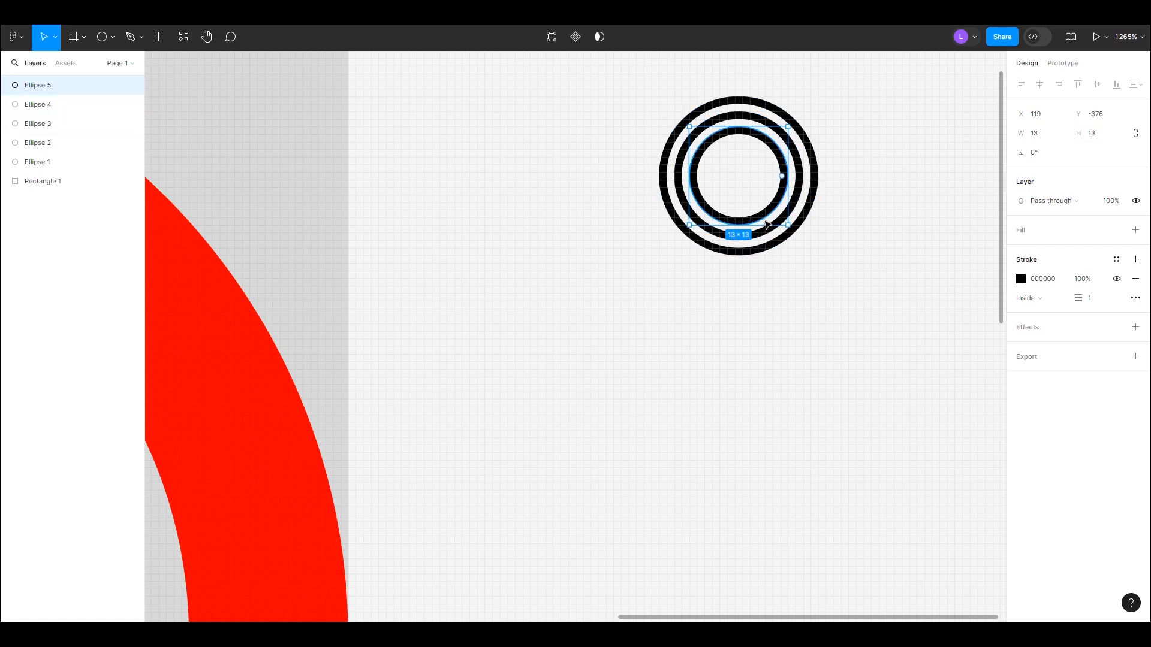
- Duplicate the 13 × 13 circle in place and shrink the copy about its centre to 9 × 9
scroll(761, 231, up, 5)
scroll(773, 354, up, 5)
scroll(773, 363, up, 3)
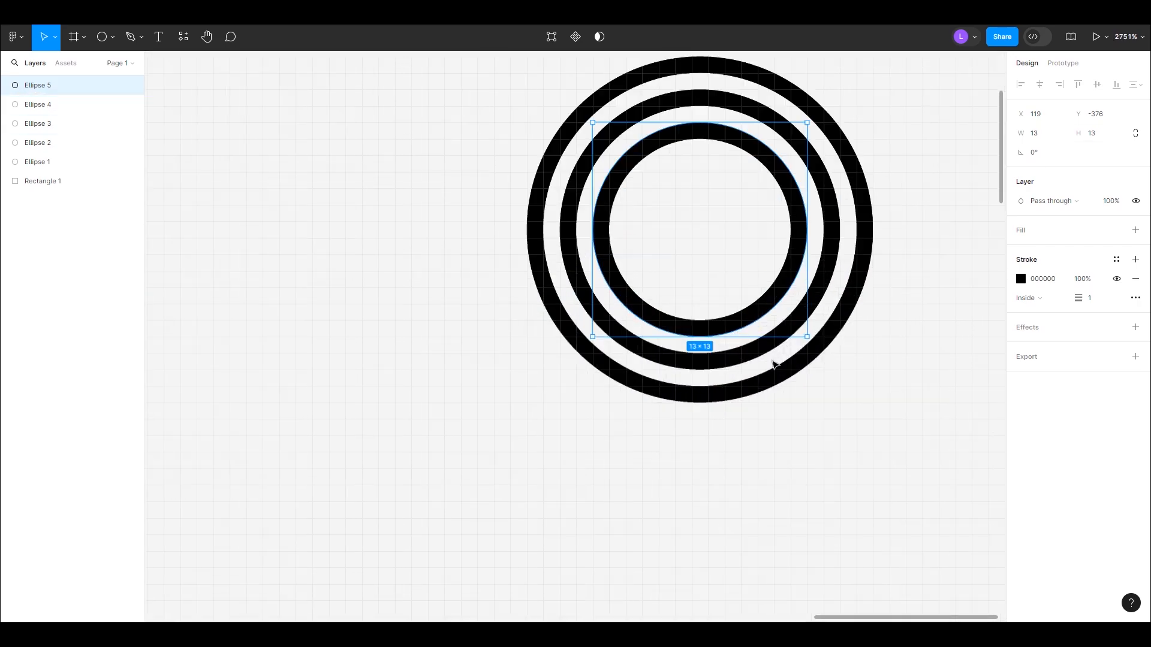
scroll(699, 300, right, 3)
scroll(685, 325, up, 2)
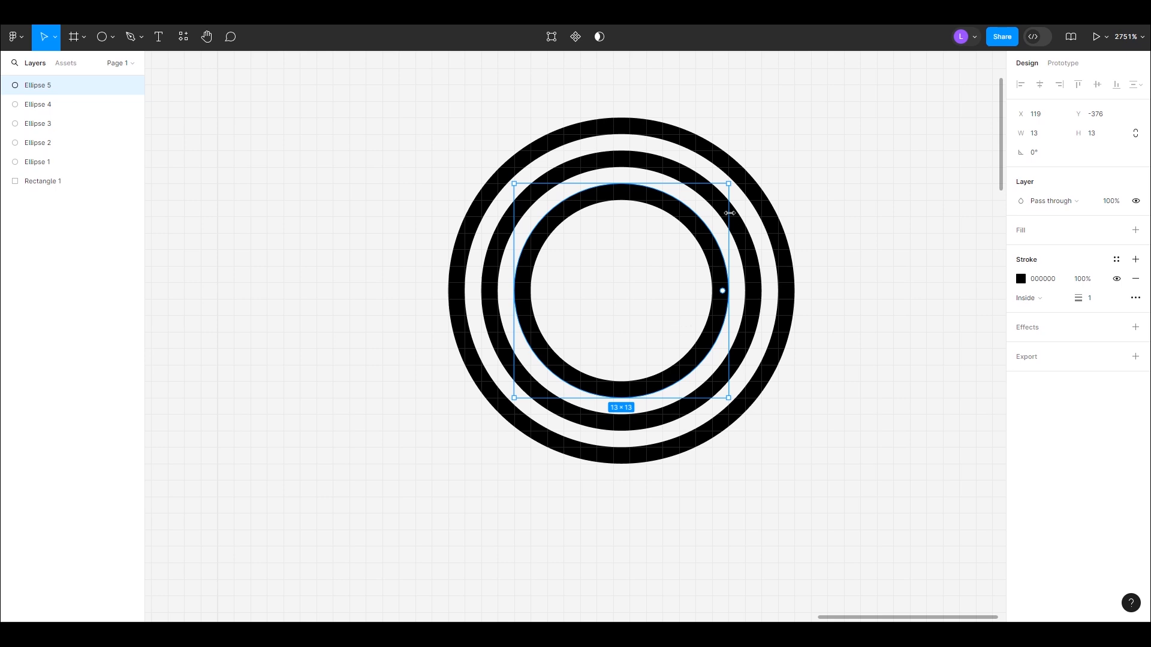
key(ctrl+d)
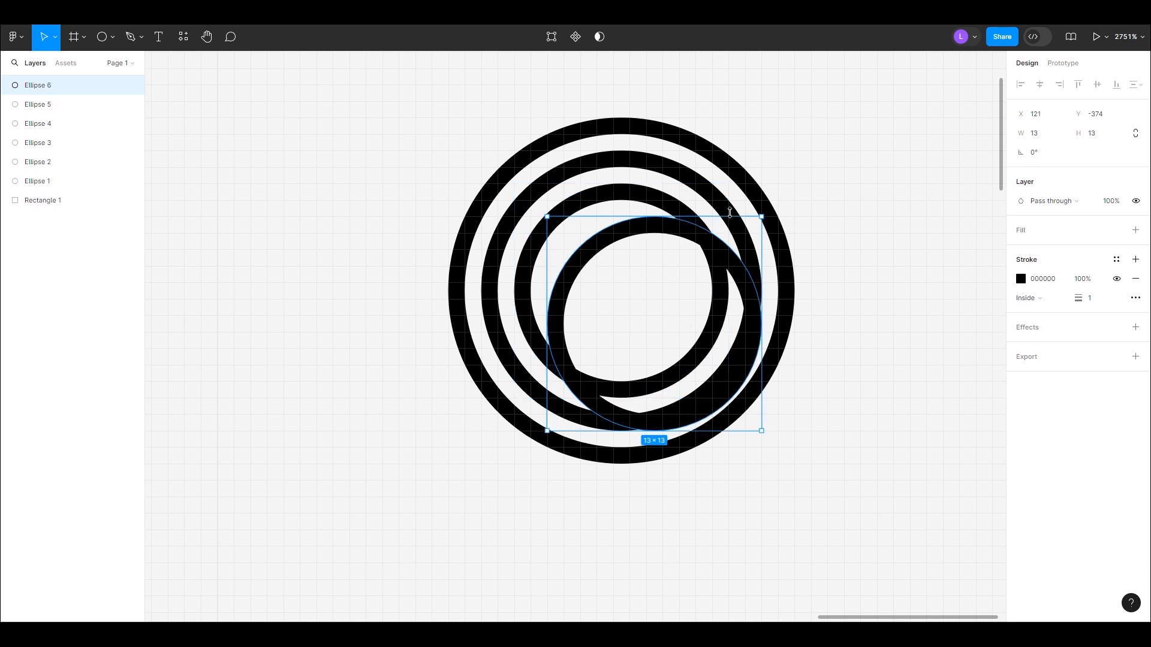
key(Delete)
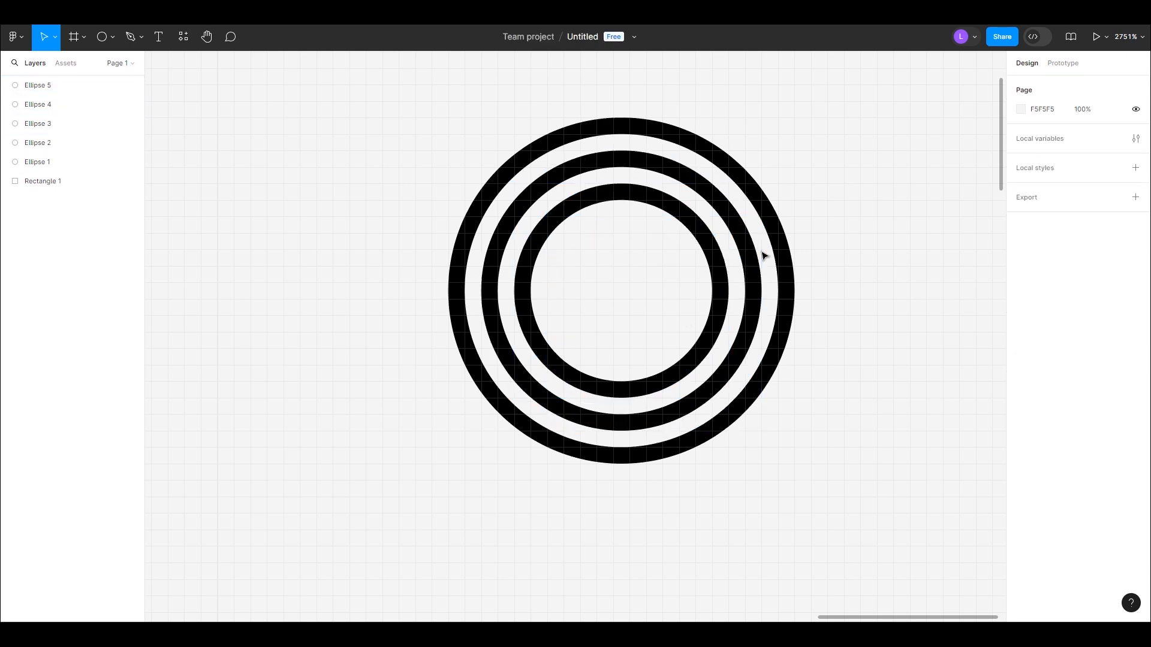
click(694, 228)
key(ctrl+d)
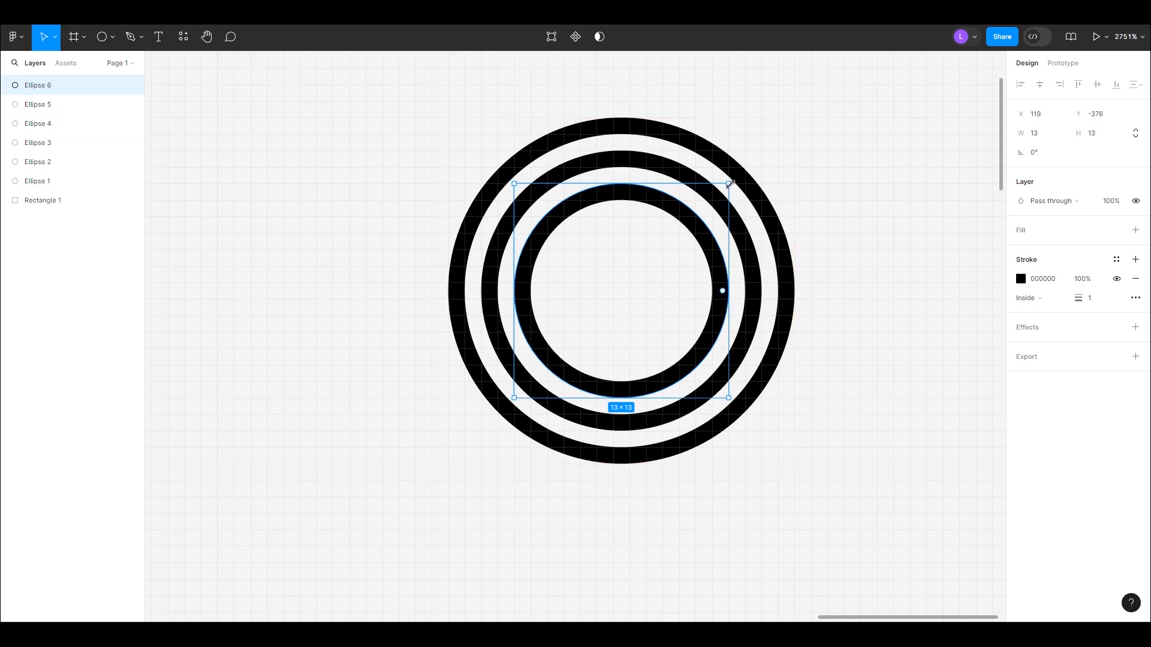
drag(728, 184, 698, 226)
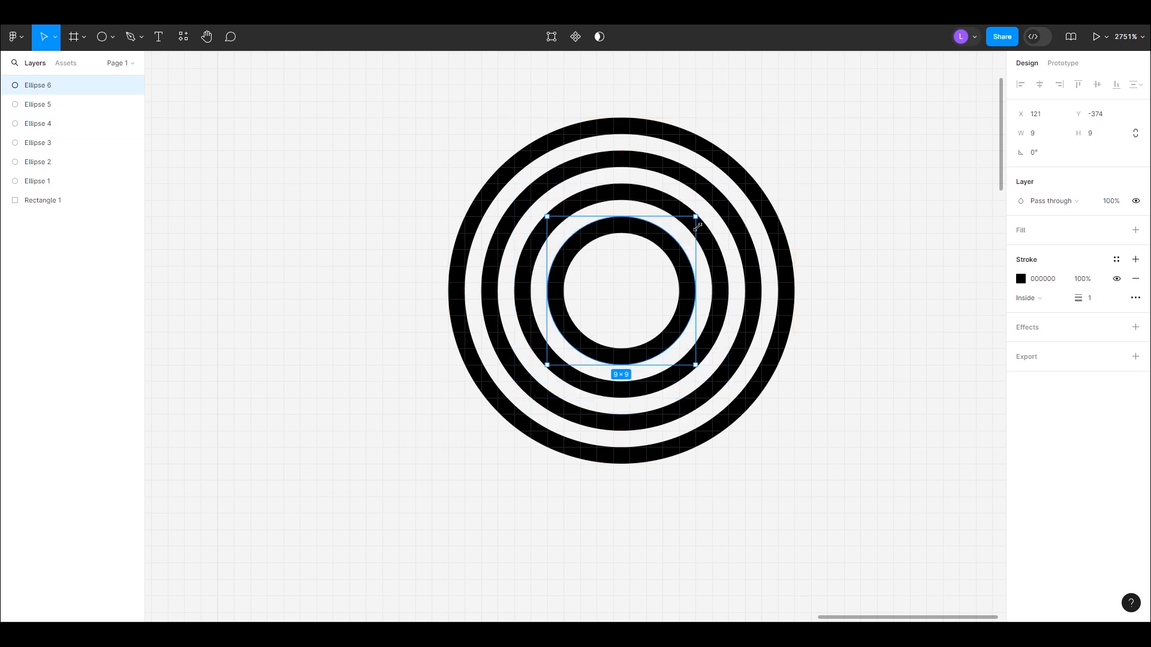
click(851, 291)
scroll(851, 291, down, 15)
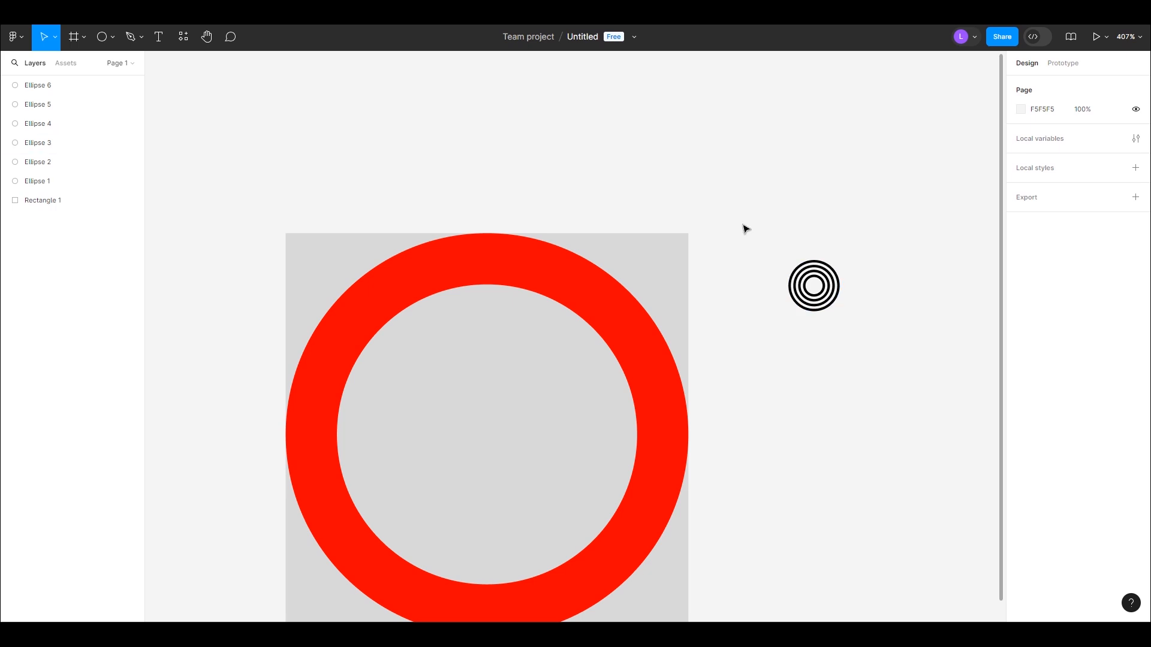
drag(745, 228, 869, 343)
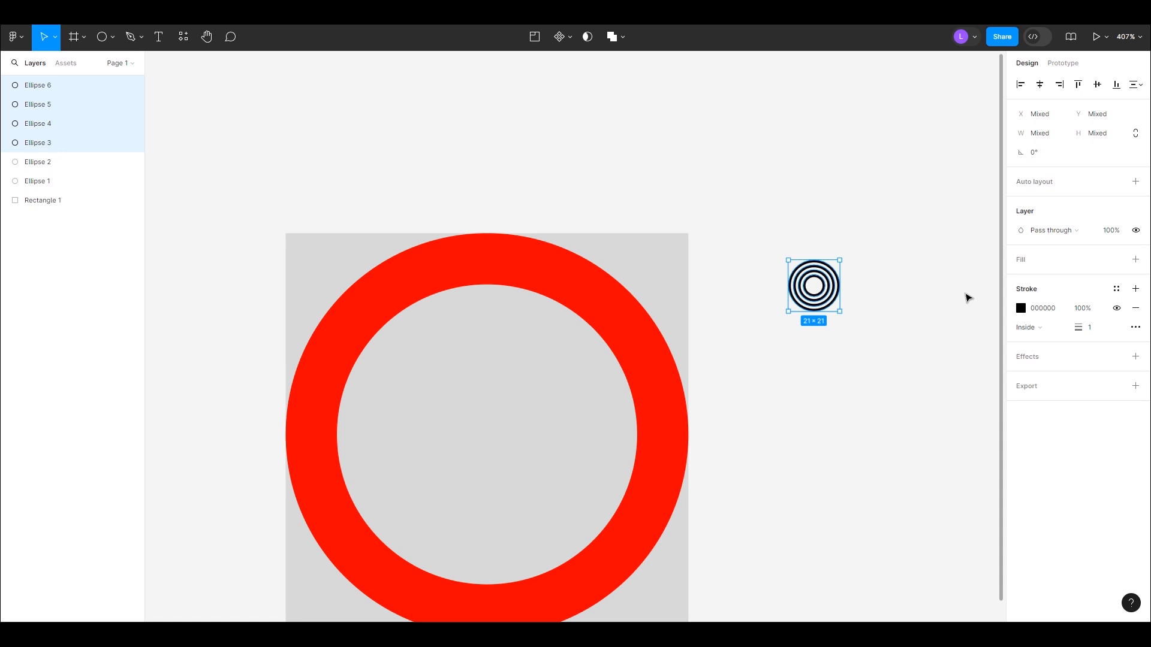
click(942, 178)
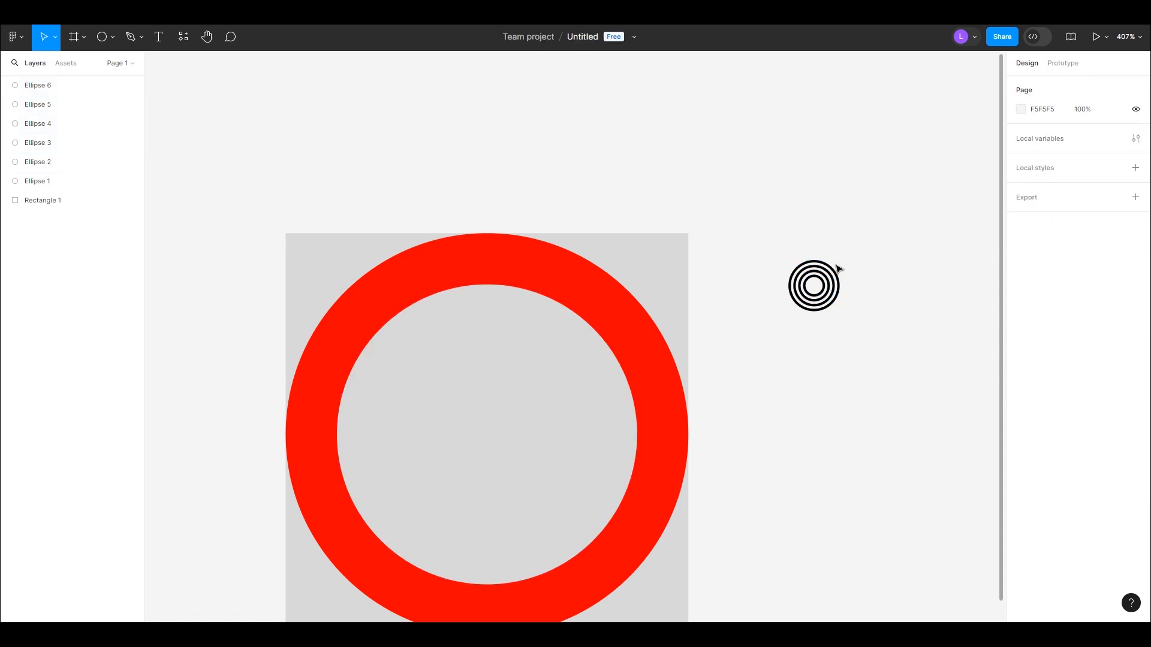
click(832, 267)
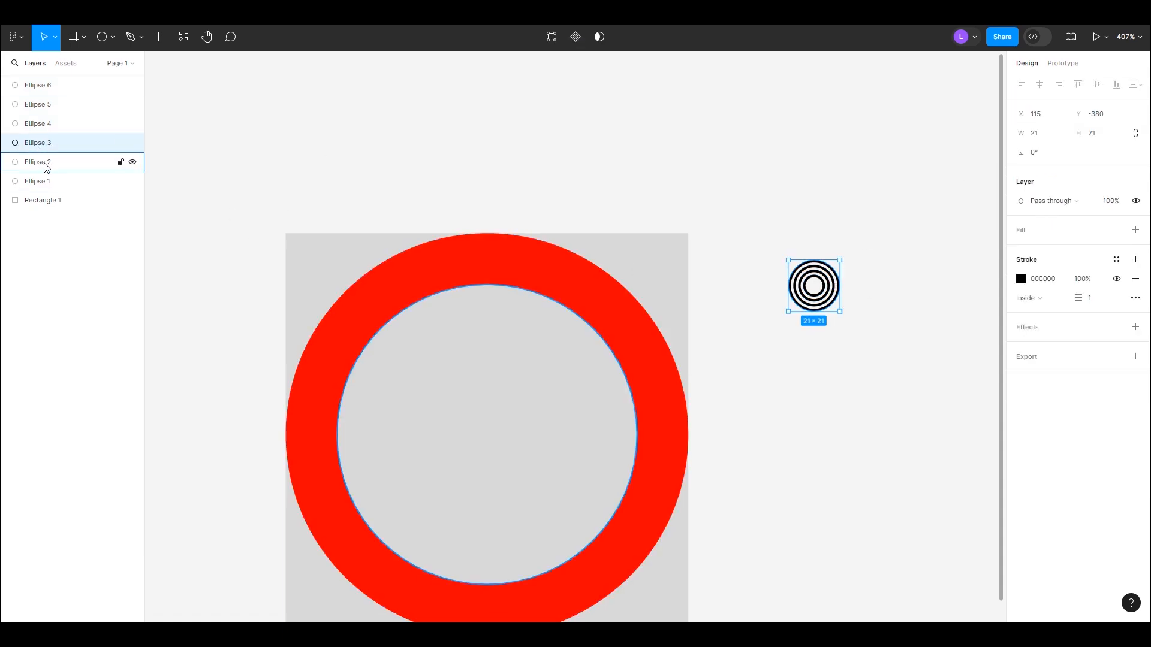
click(46, 167)
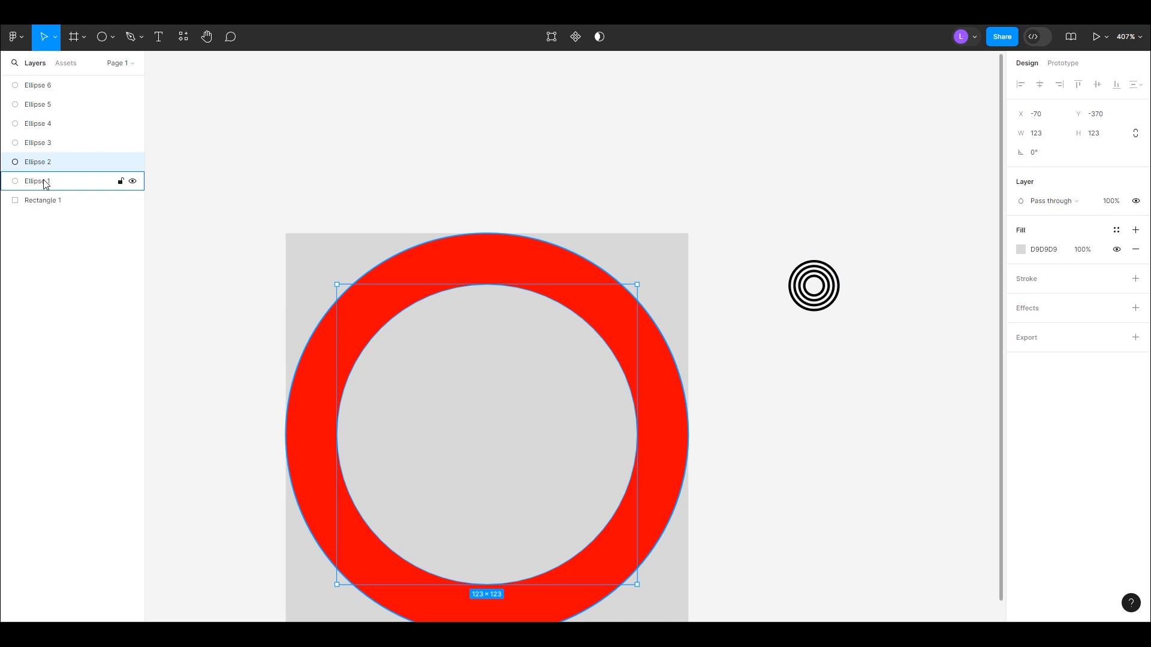
click(192, 155)
- Group the grey square with the two large ring circles and lock the group
scroll(300, 146, down, 2)
drag(247, 91, 711, 538)
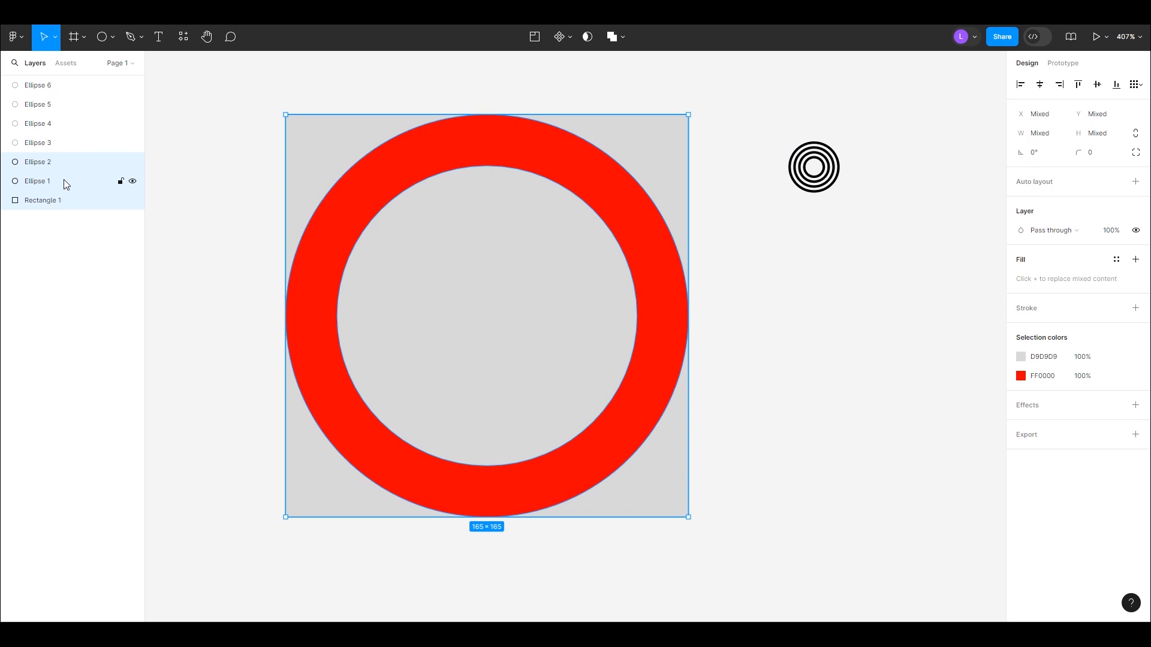
key(ctrl+g)
click(120, 162)
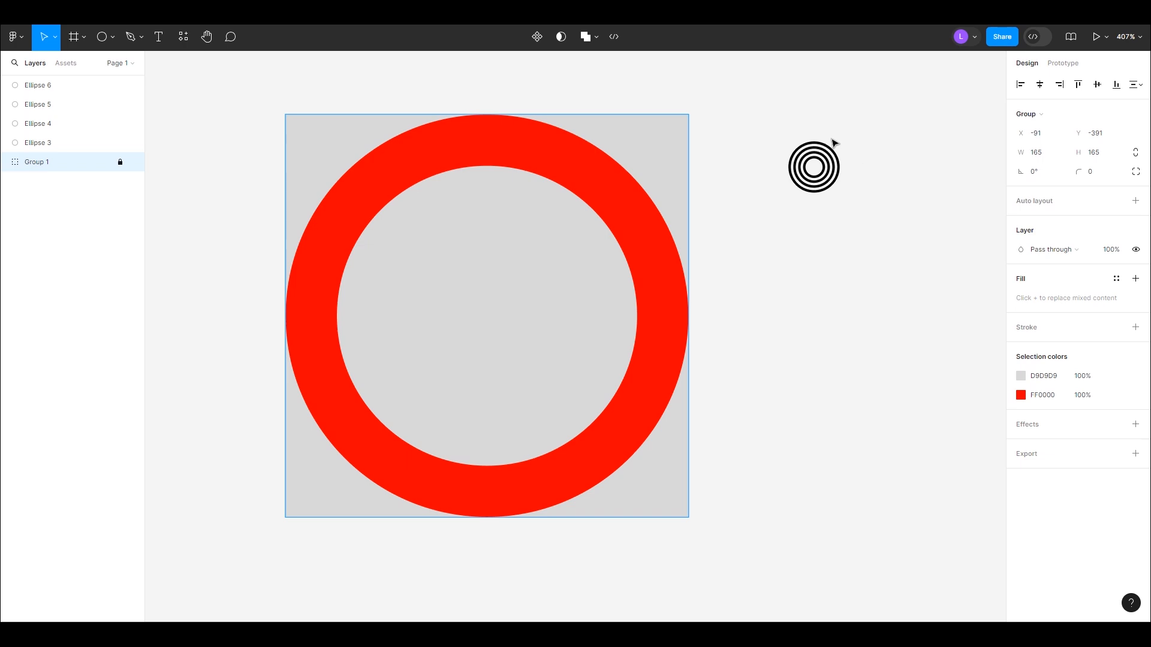
- Rename the outermost small circle's layer as "circle 1"
scroll(835, 146, up, 5)
scroll(763, 139, down, 1)
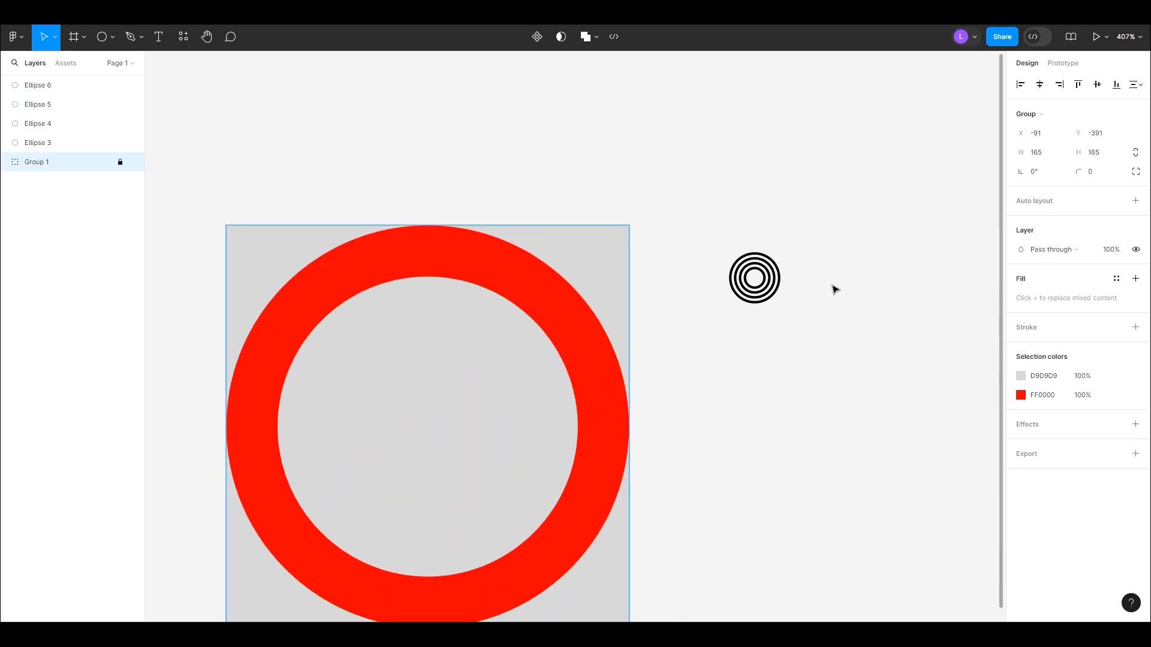
scroll(749, 264, up, 10)
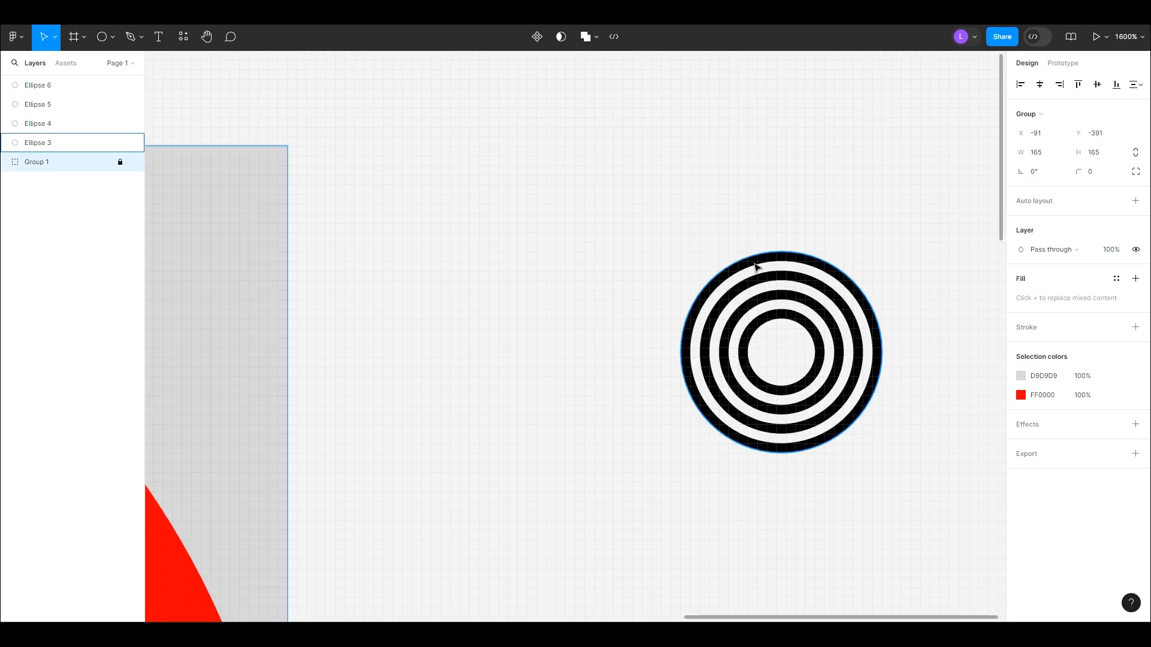
click(753, 265)
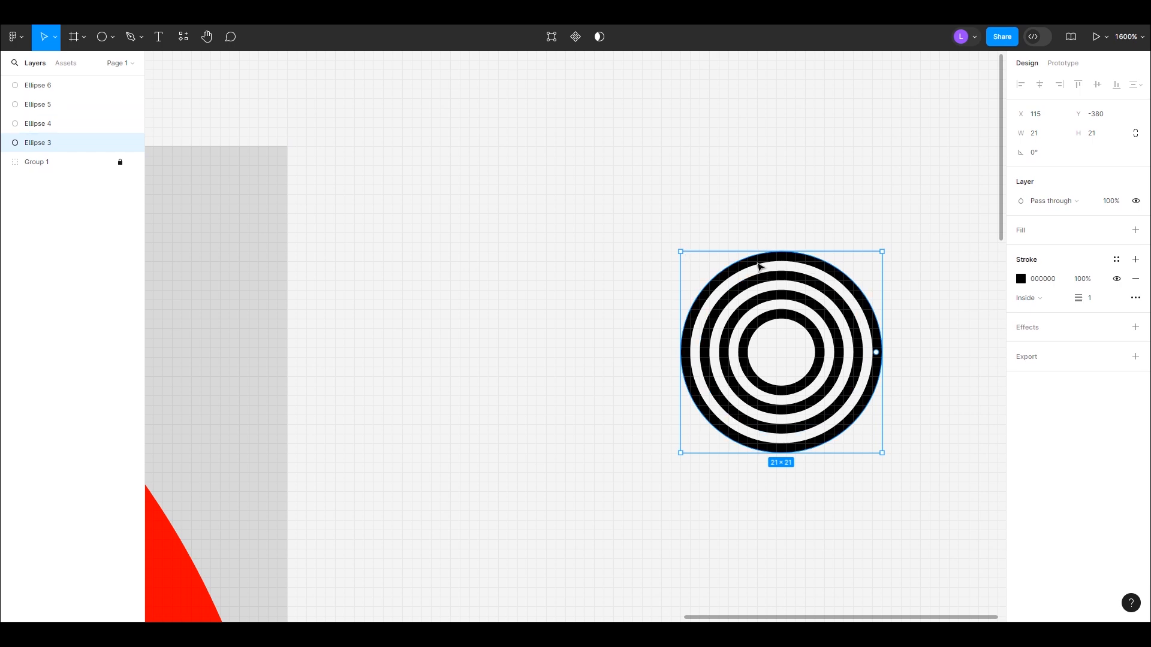
double_click(37, 147)
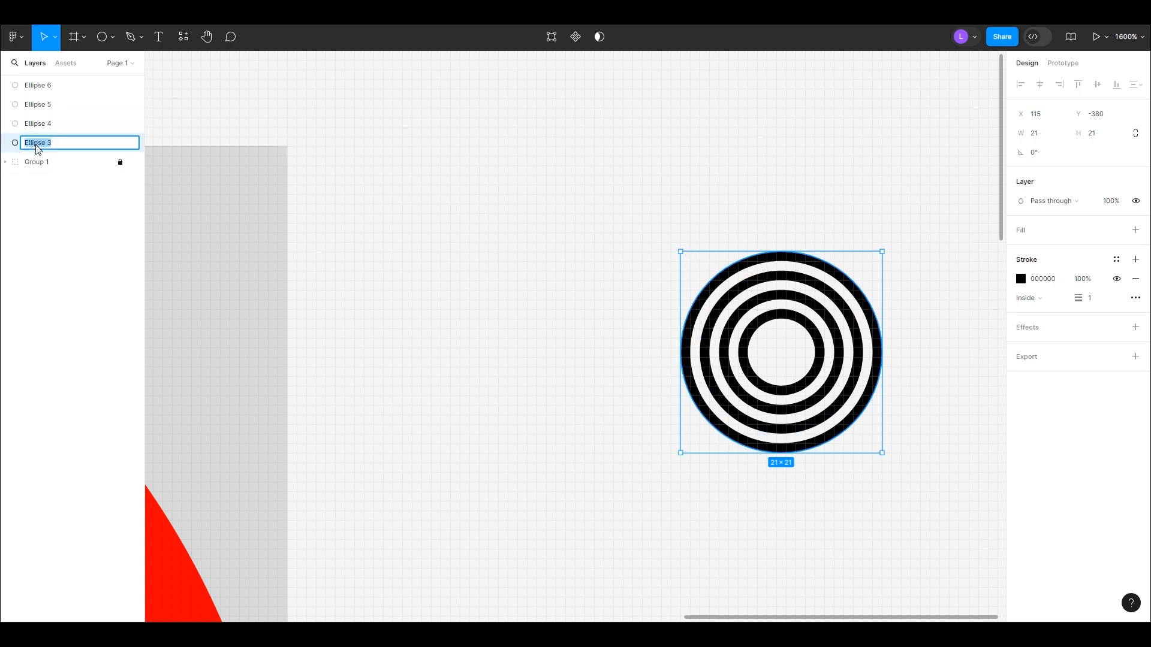
text(circle 1)
- Rename the layer of the second circle from the outside as "circle 2"
click(776, 283)
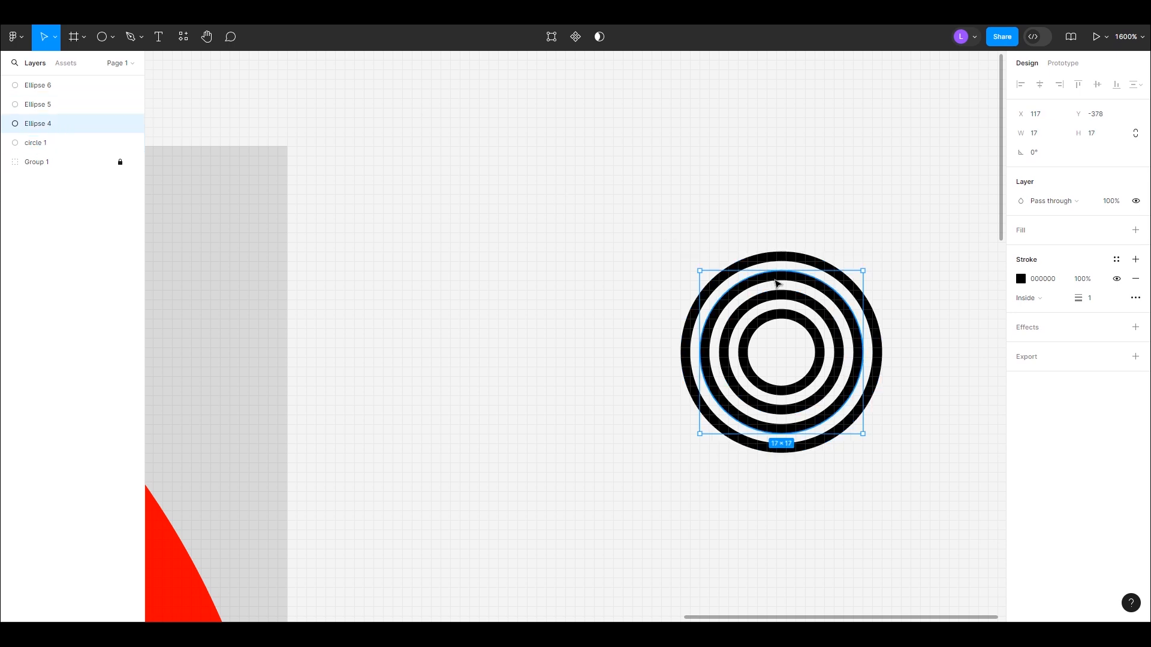
double_click(50, 126)
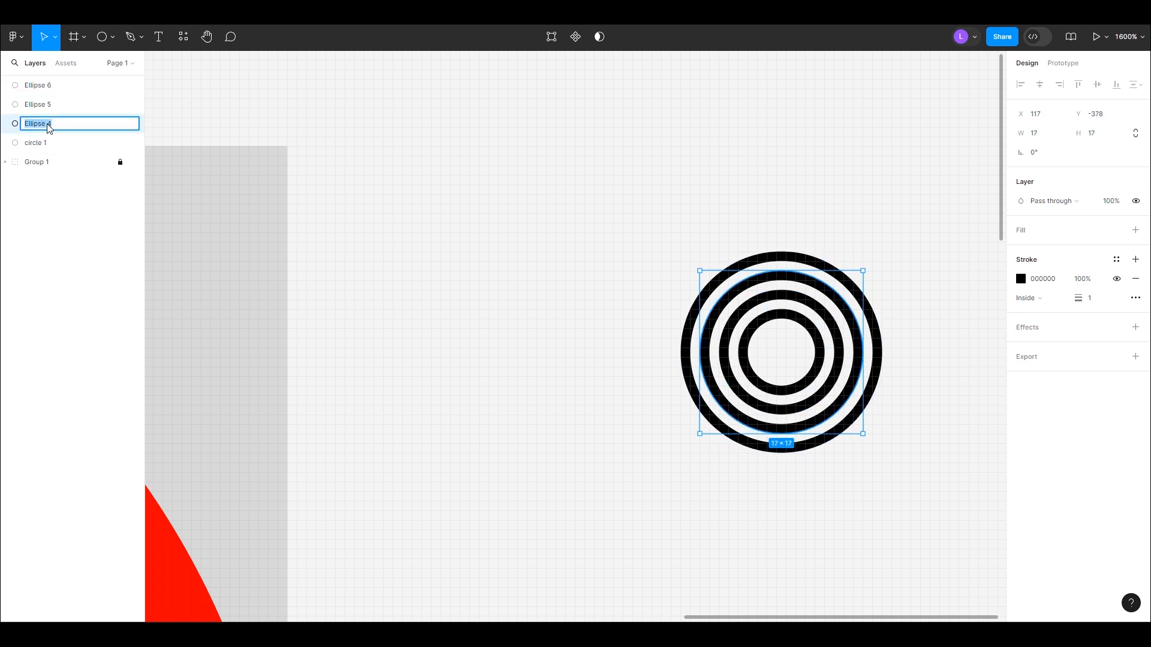
text(circle 2)
- Rename the layer of the 13 × 13 circle, third from the outside, as "circle 3"
click(757, 300)
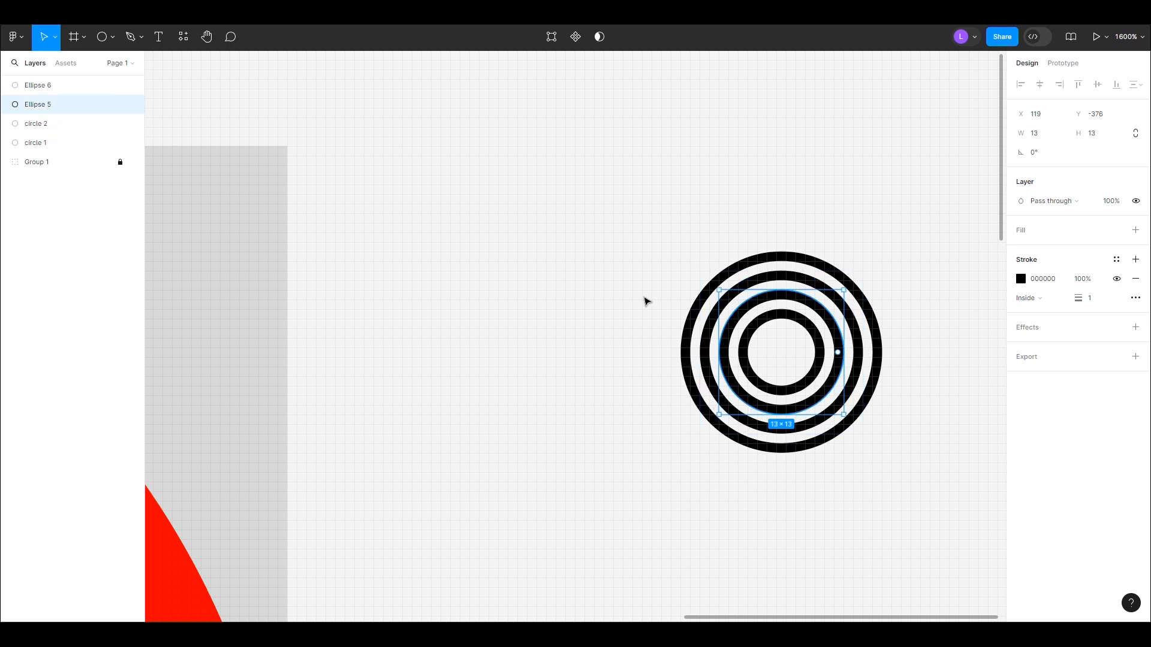
double_click(39, 106)
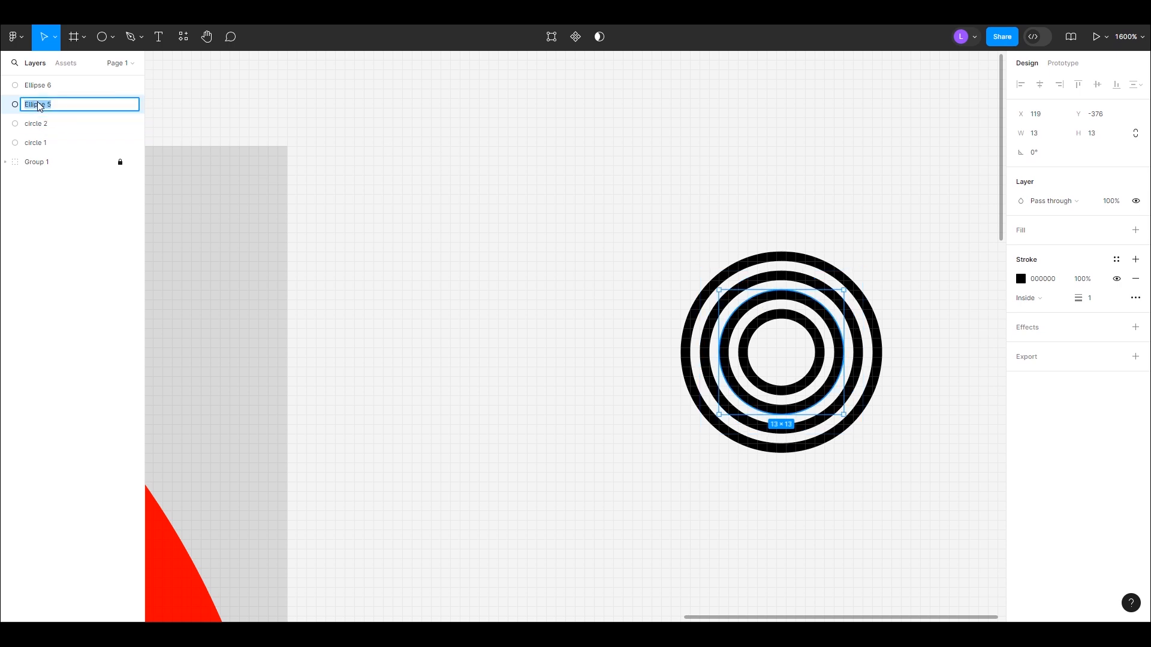
text(circle 3)
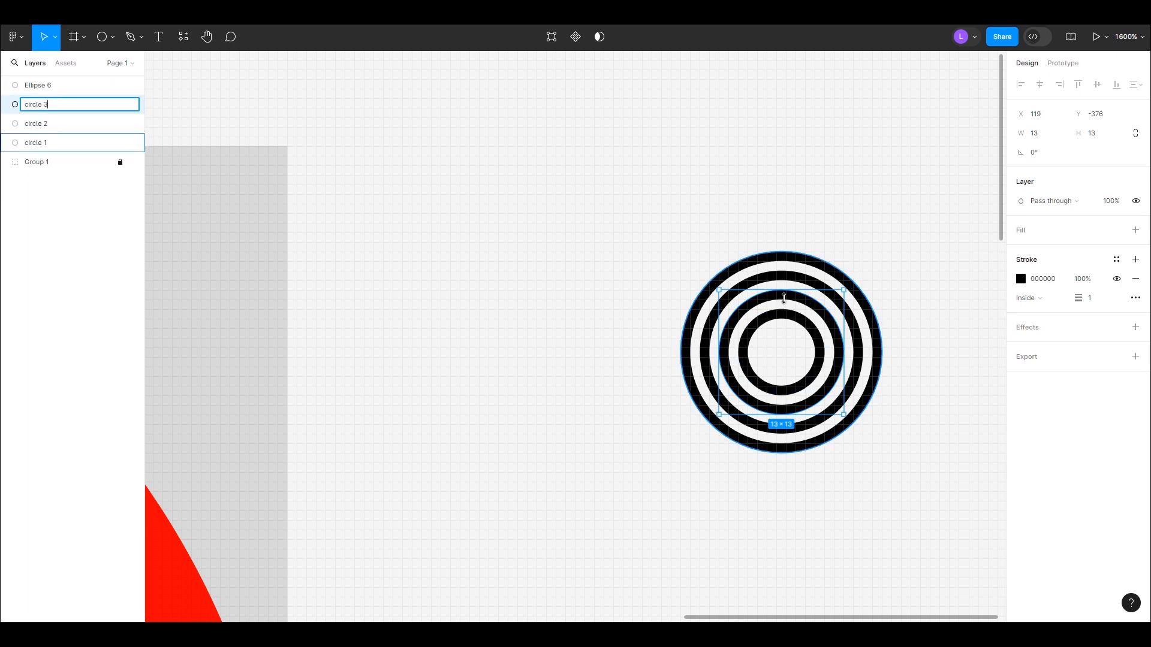
- Rename the innermost small circle's layer as "circle 4" and clear the selection
click(781, 317)
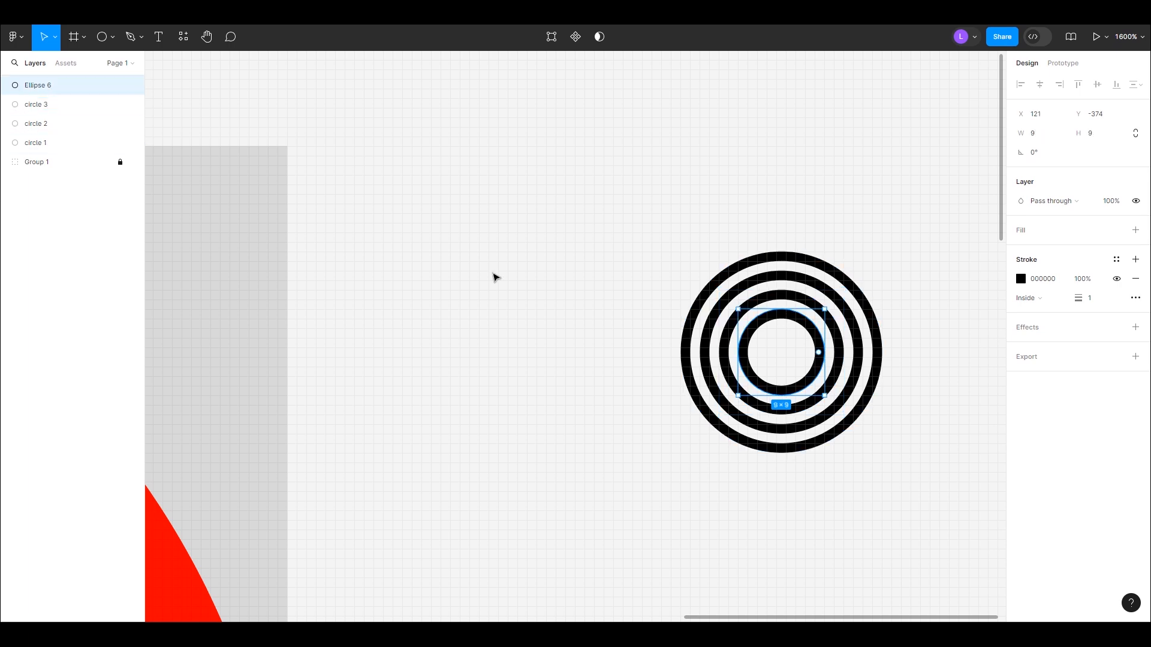
double_click(47, 89)
text(circle 4)
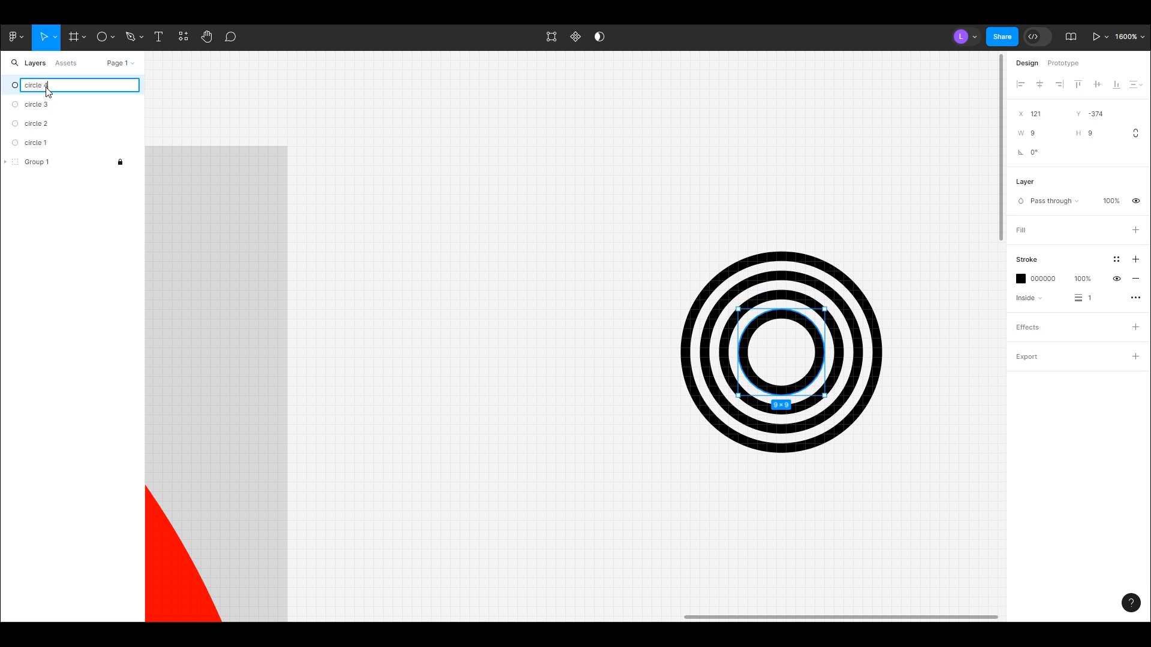
click(512, 191)
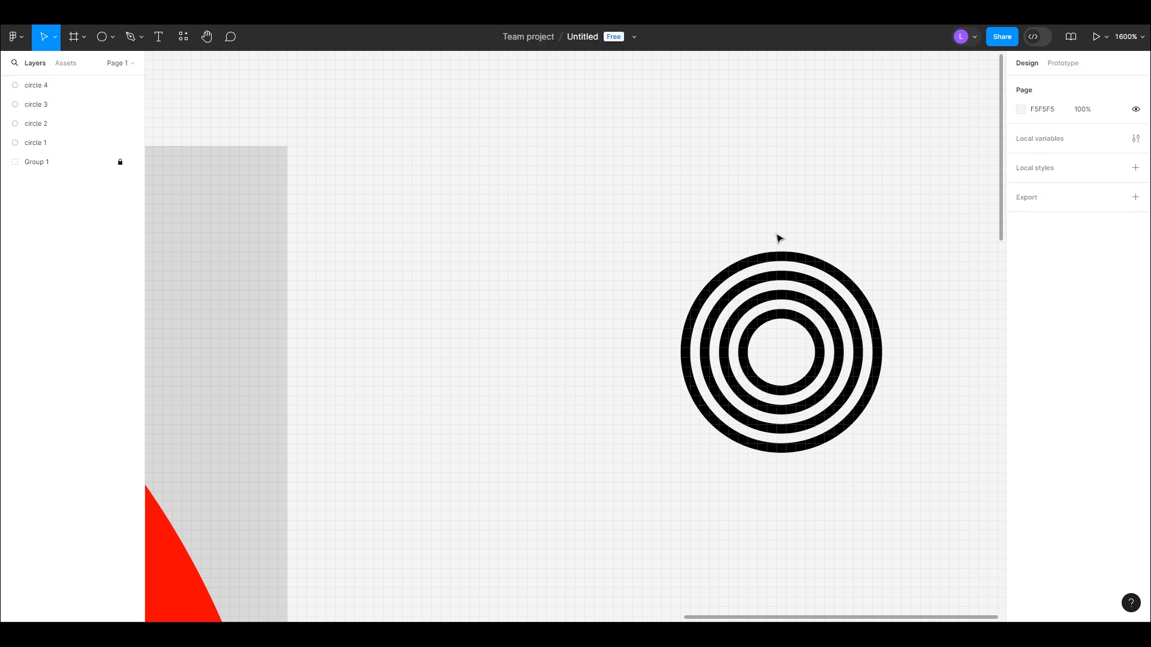
- Draw a vertical line 165 long through the large ring's centre, from its top edge to its bottom edge
scroll(776, 234, down, 1)
drag(903, 233, 753, 235)
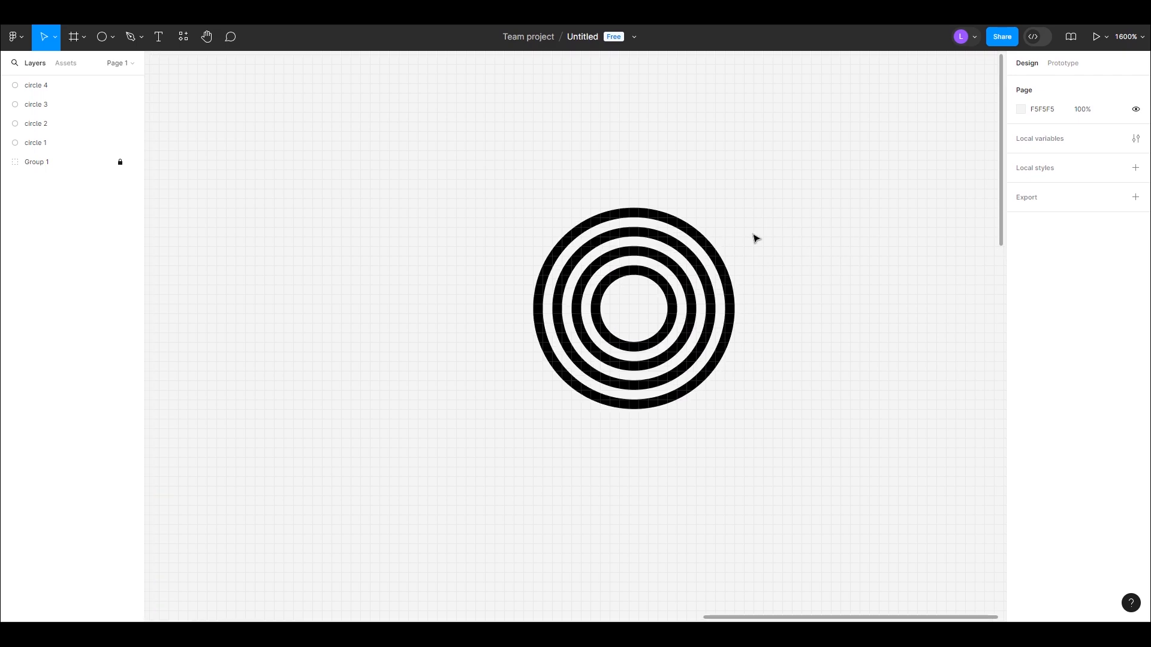
scroll(754, 234, down, 3)
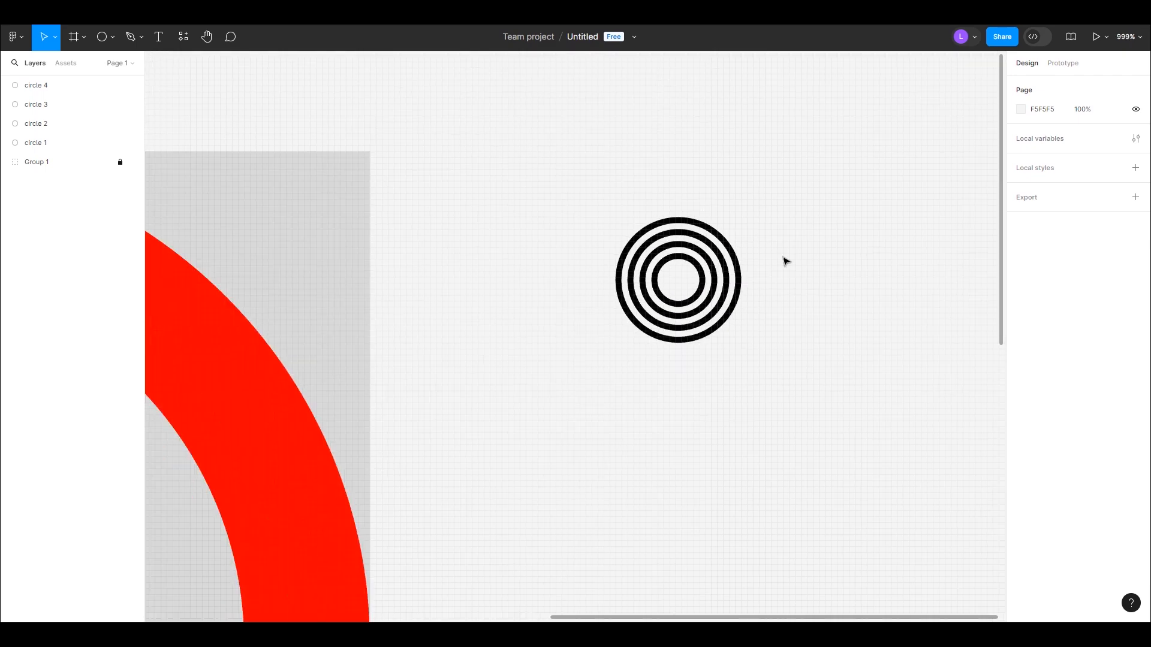
scroll(785, 261, down, 3)
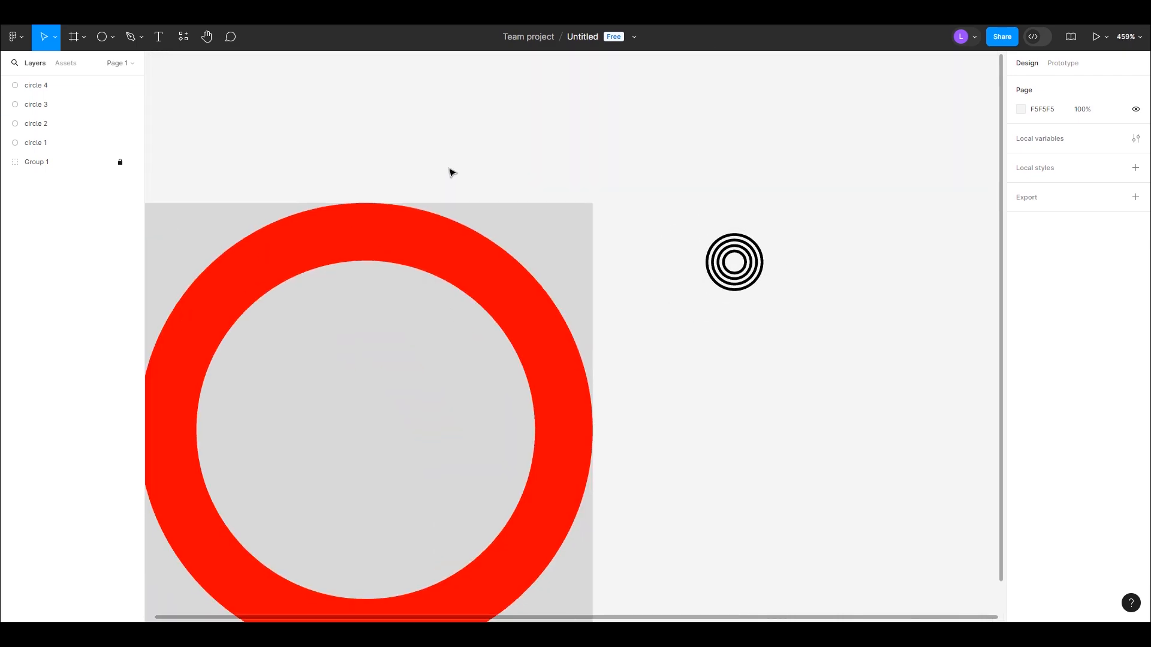
scroll(451, 170, down, 1)
drag(468, 128, 593, 96)
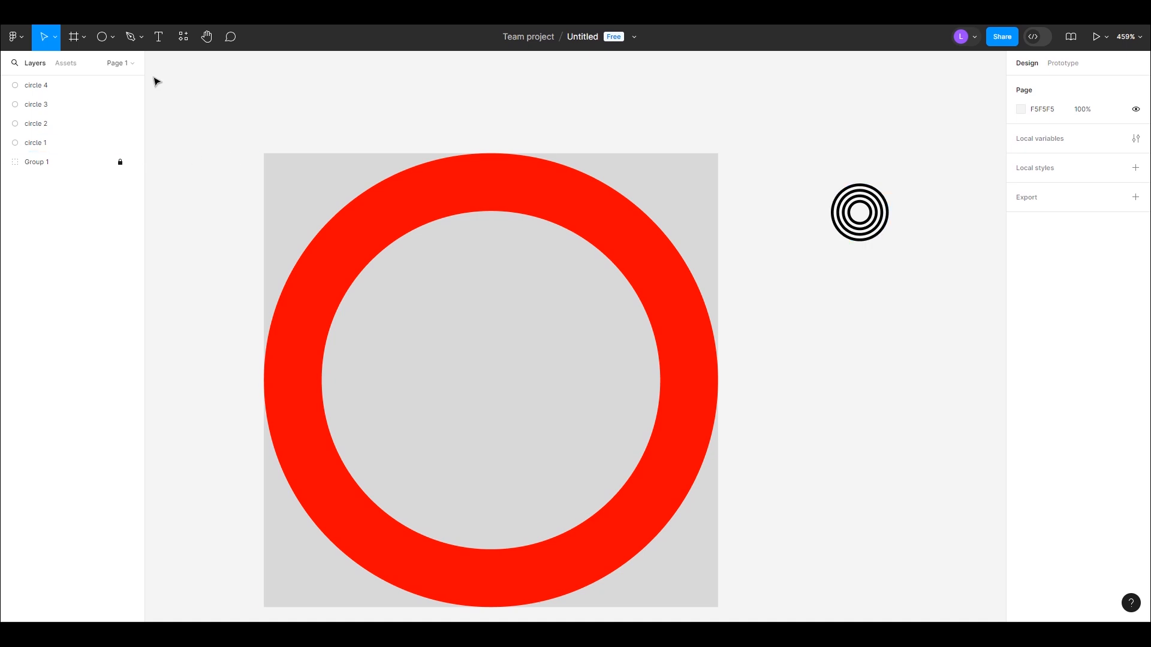
click(114, 36)
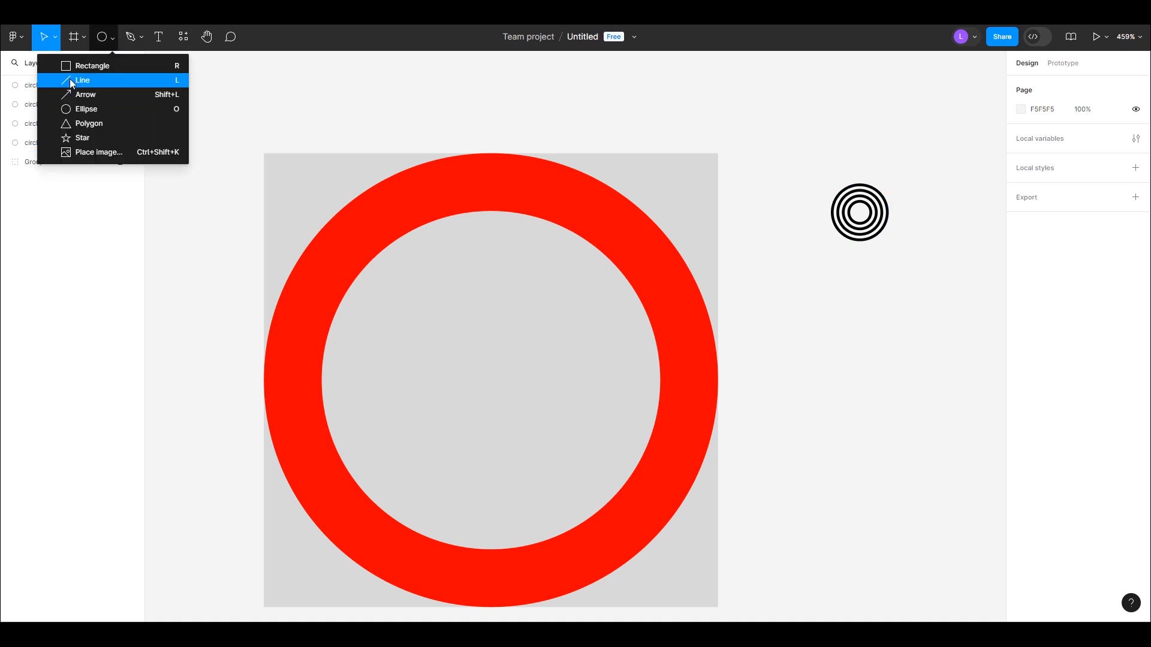
click(71, 81)
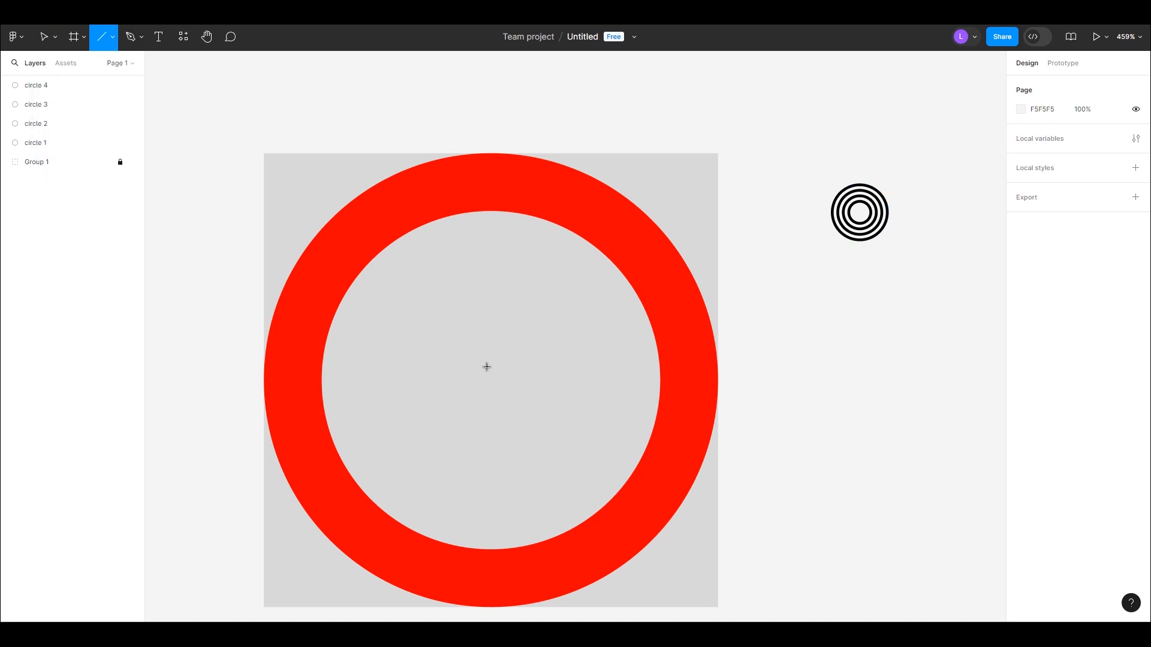
drag(490, 154, 484, 609)
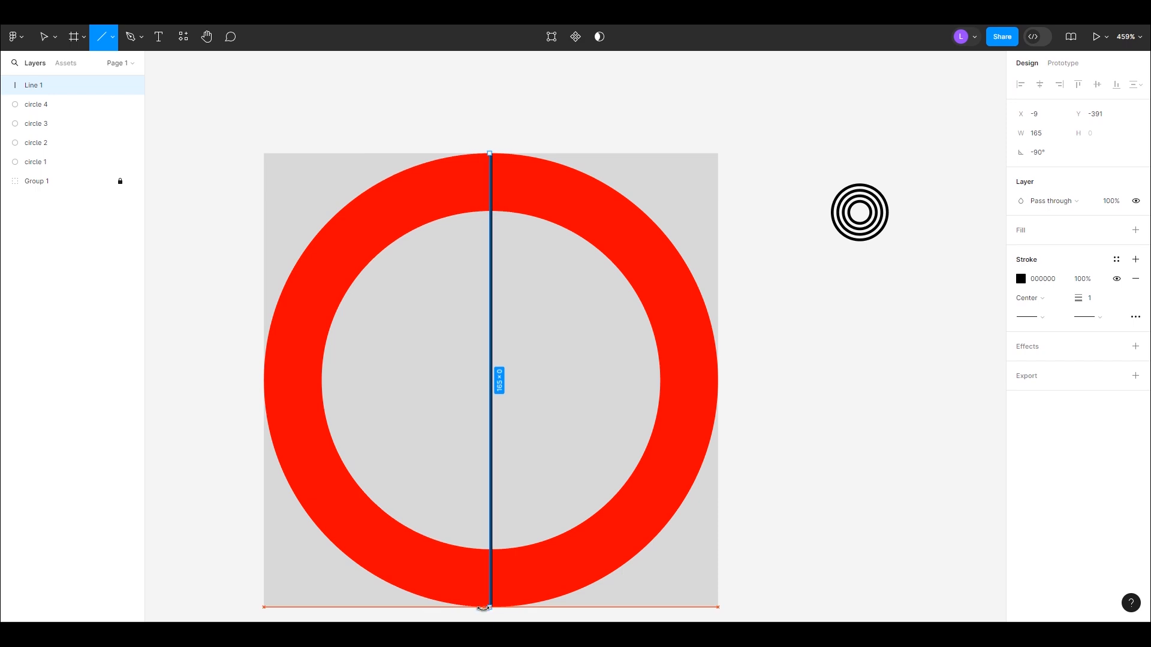
- Examine both ends of the vertical line against the ring's outer edge and its centring on the ring
scroll(507, 172, up, 1)
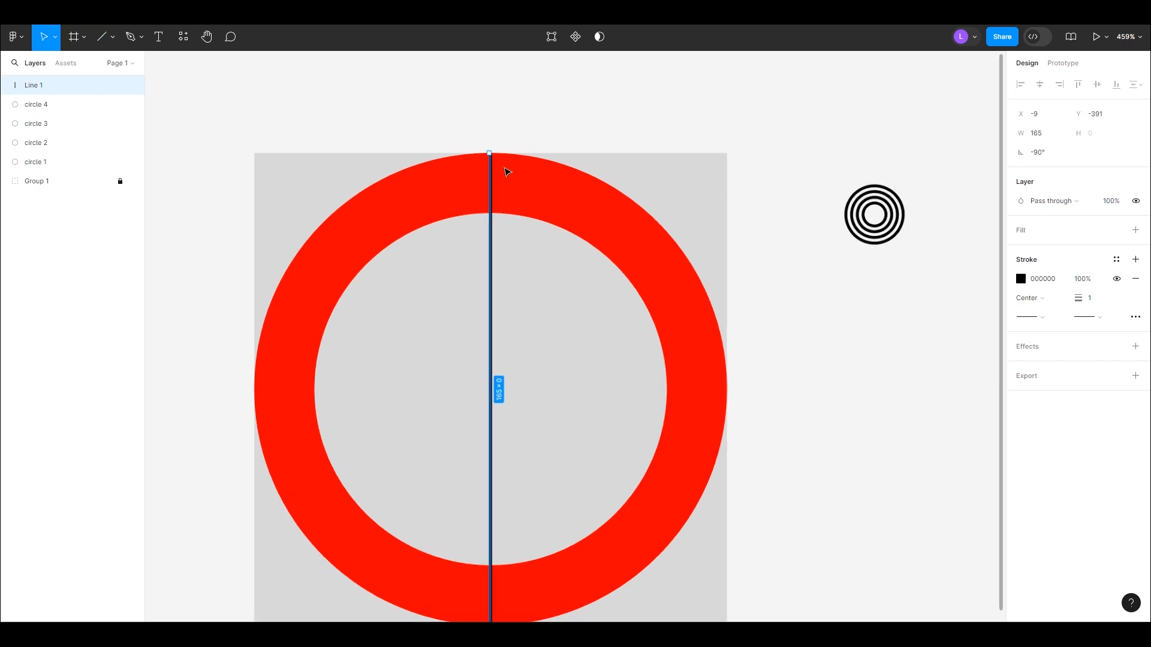
scroll(502, 180, up, 3)
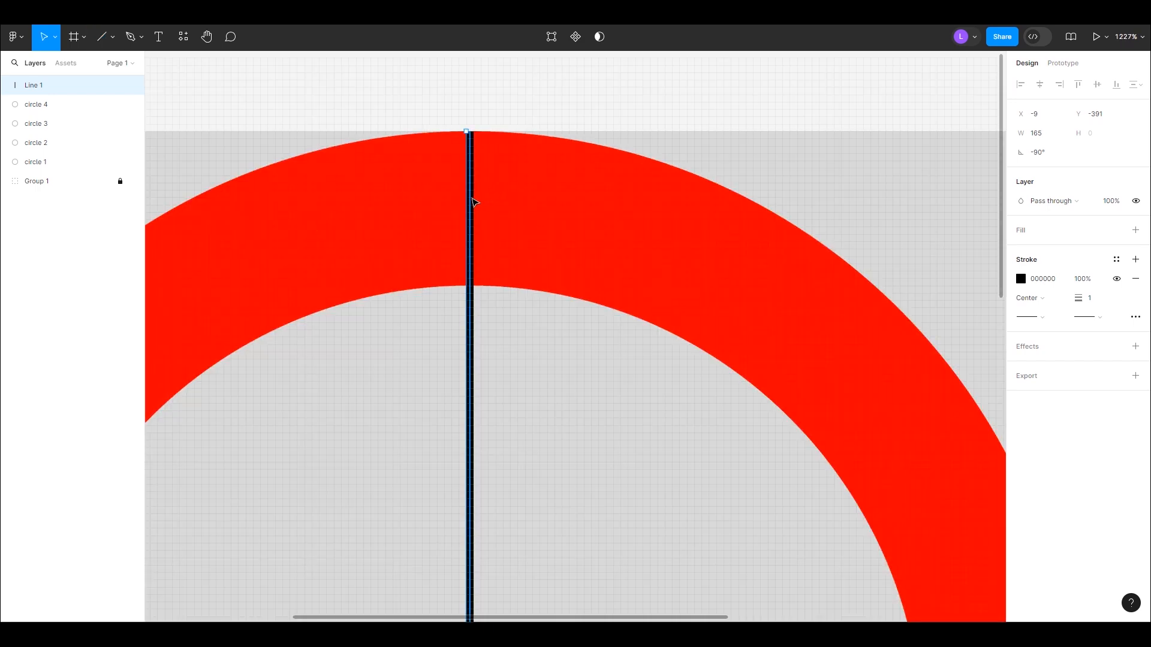
scroll(474, 202, down, 2)
scroll(542, 280, down, 3)
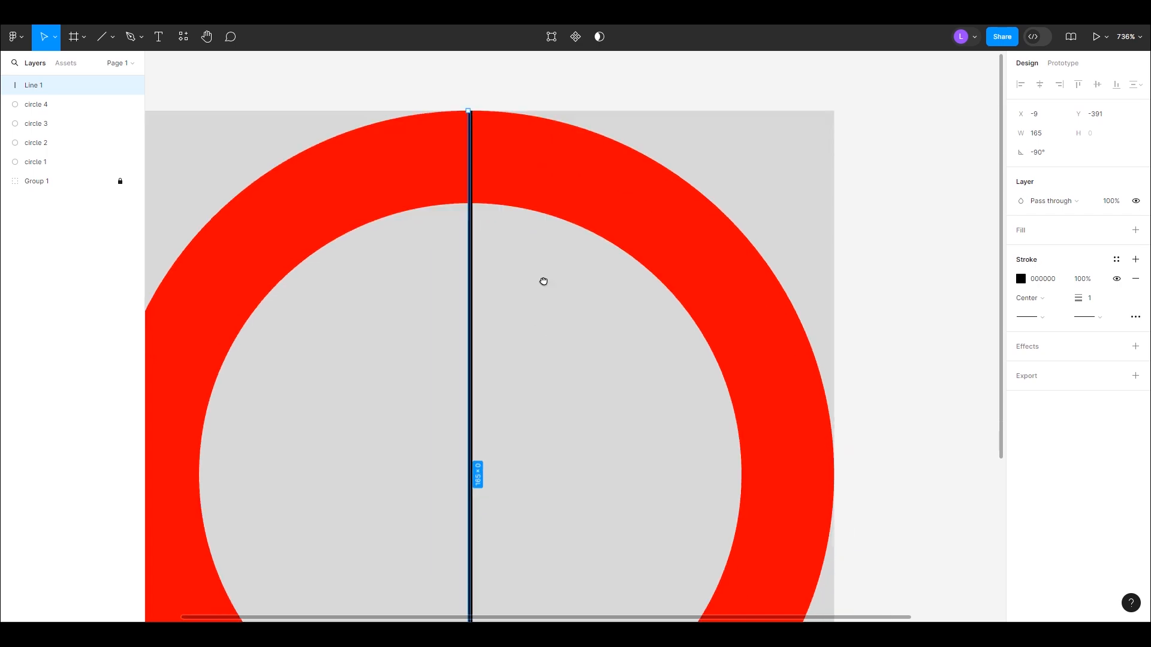
scroll(496, 599, up, 2)
drag(505, 562, 527, 359)
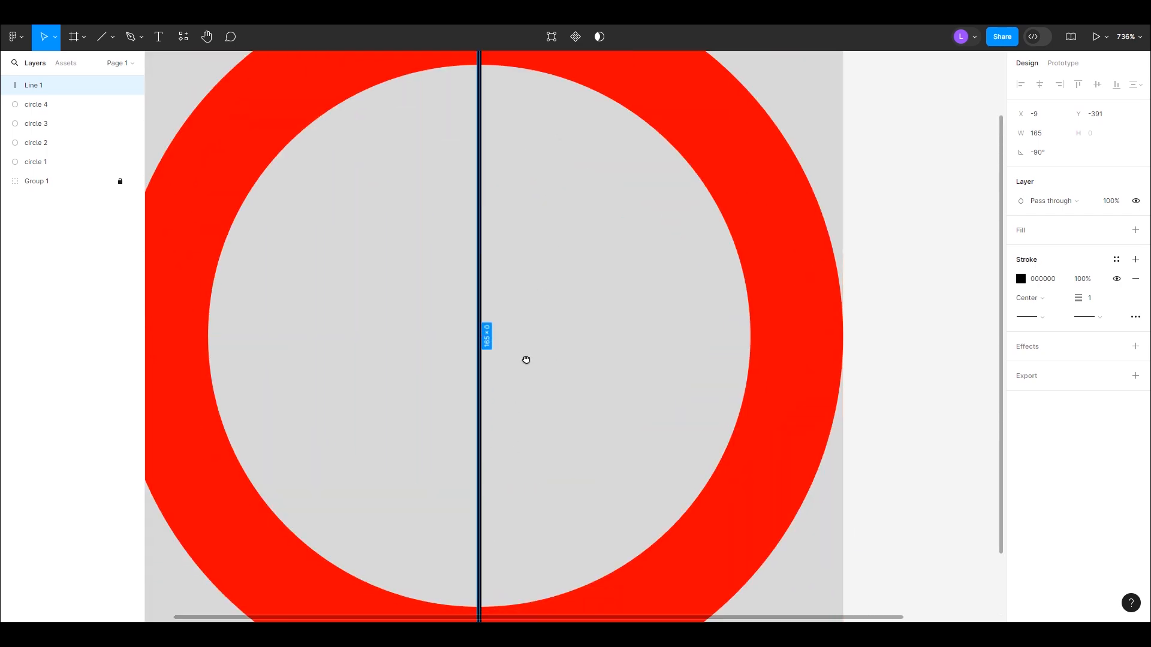
scroll(511, 555, up, 5)
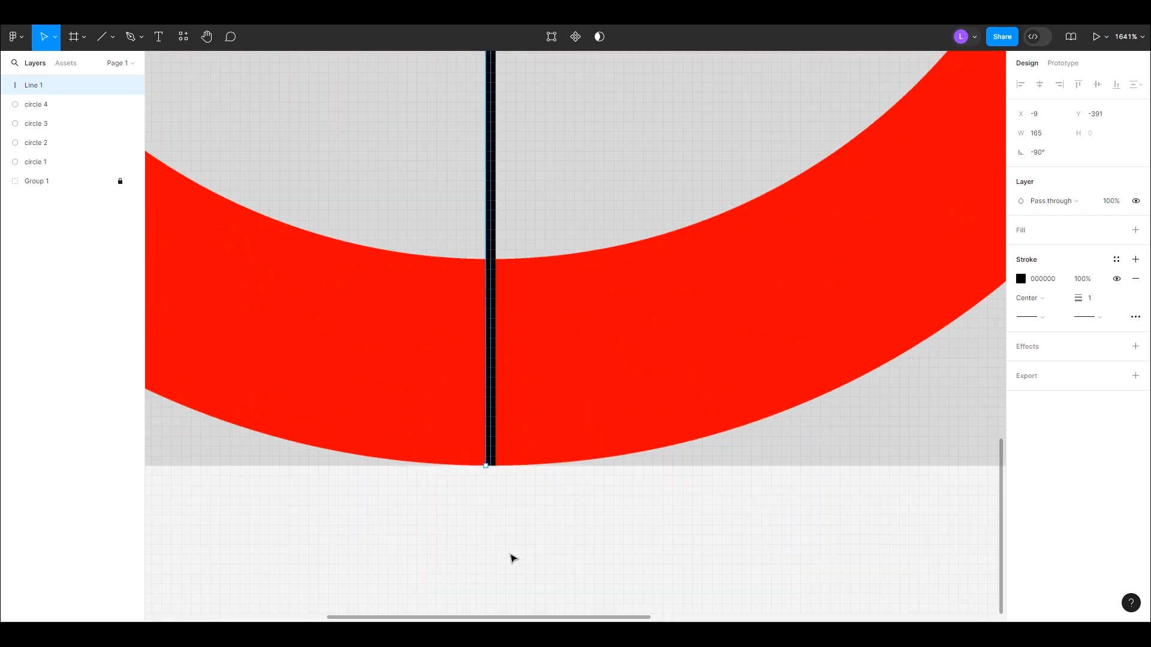
scroll(492, 494, down, 6)
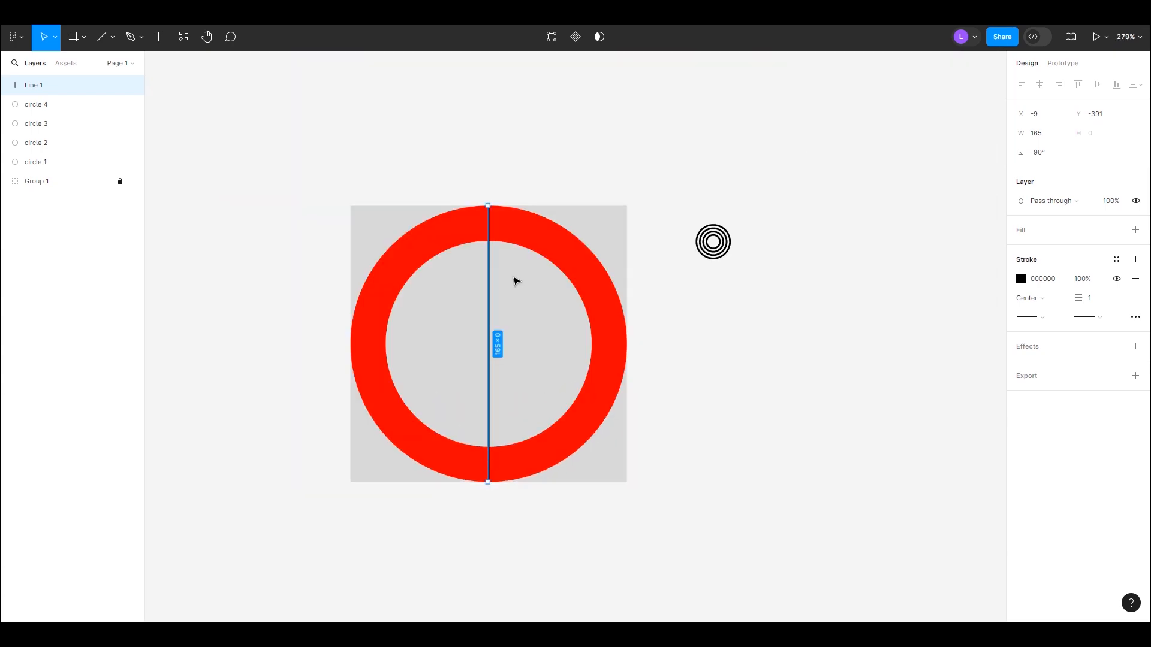
scroll(483, 221, up, 3)
scroll(496, 252, down, 3)
scroll(497, 252, up, 2)
scroll(506, 267, down, 2)
scroll(501, 205, up, 2)
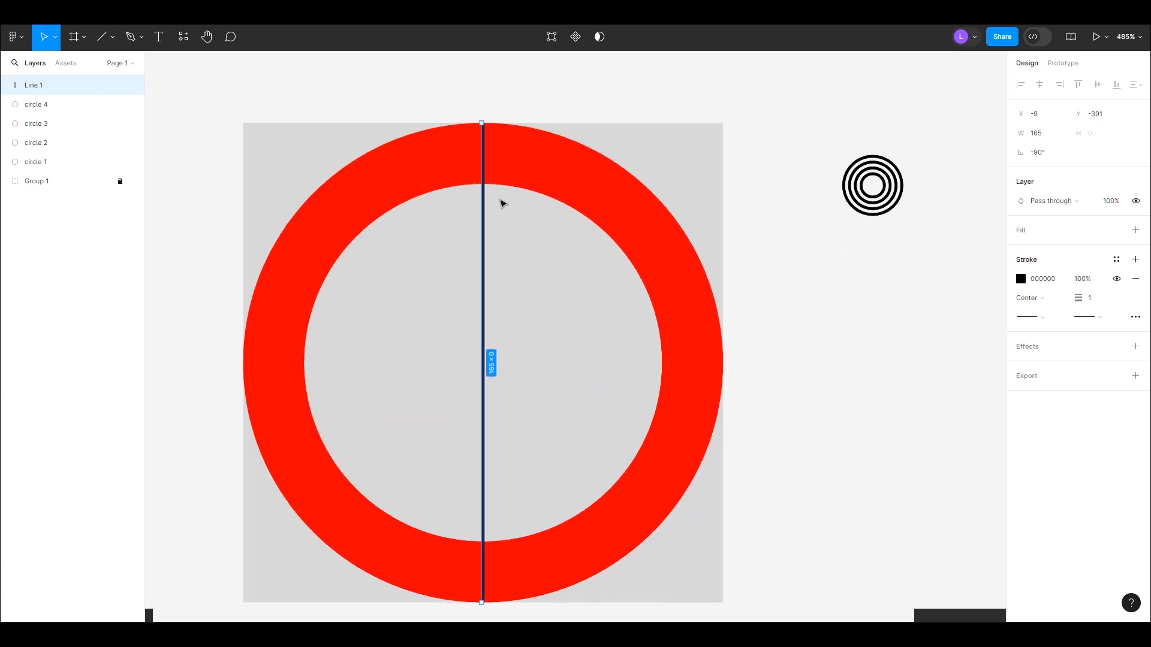
drag(529, 227, 527, 194)
click(809, 343)
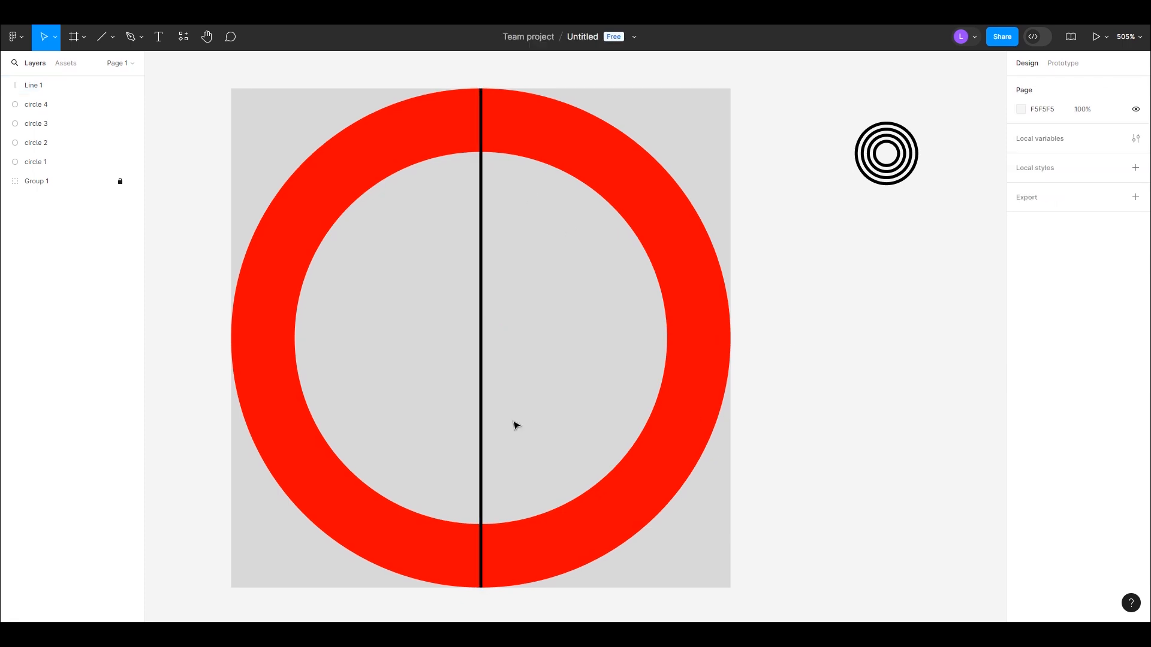
- Duplicate the vertical line in place three times to get one line for each small circle
mouse_move(480, 398)
mouse_down()
mouse_move(494, 398)
mouse_move(481, 398)
mouse_up()
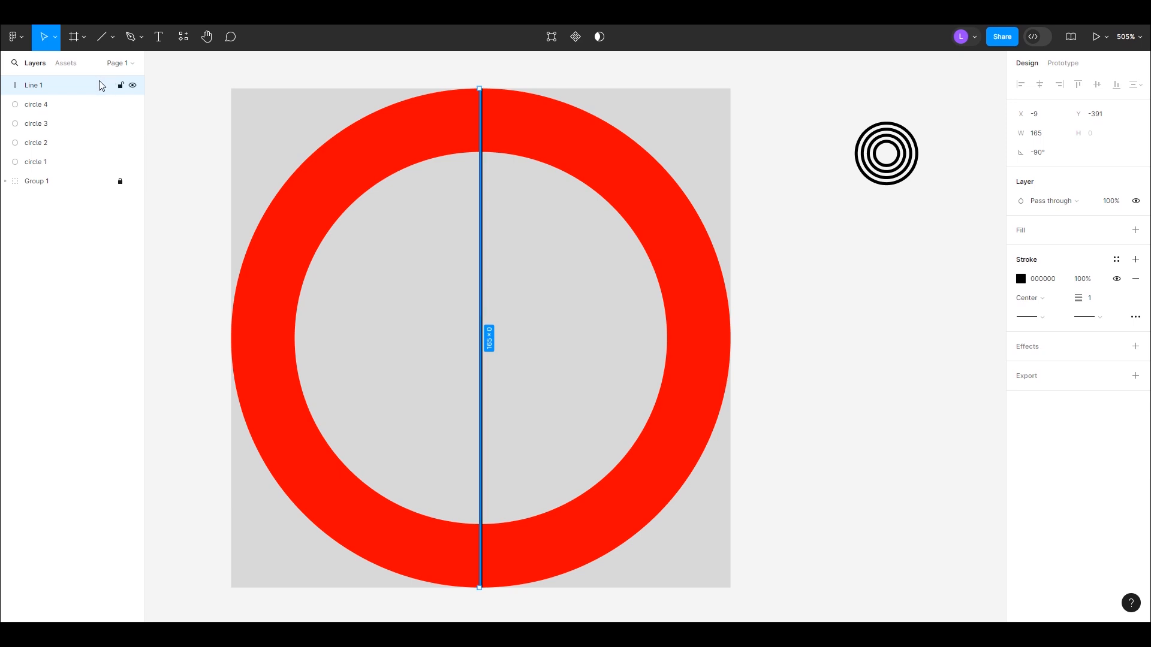
key(ctrl+d)
key(ctrl+d)
key(ctrl+d)
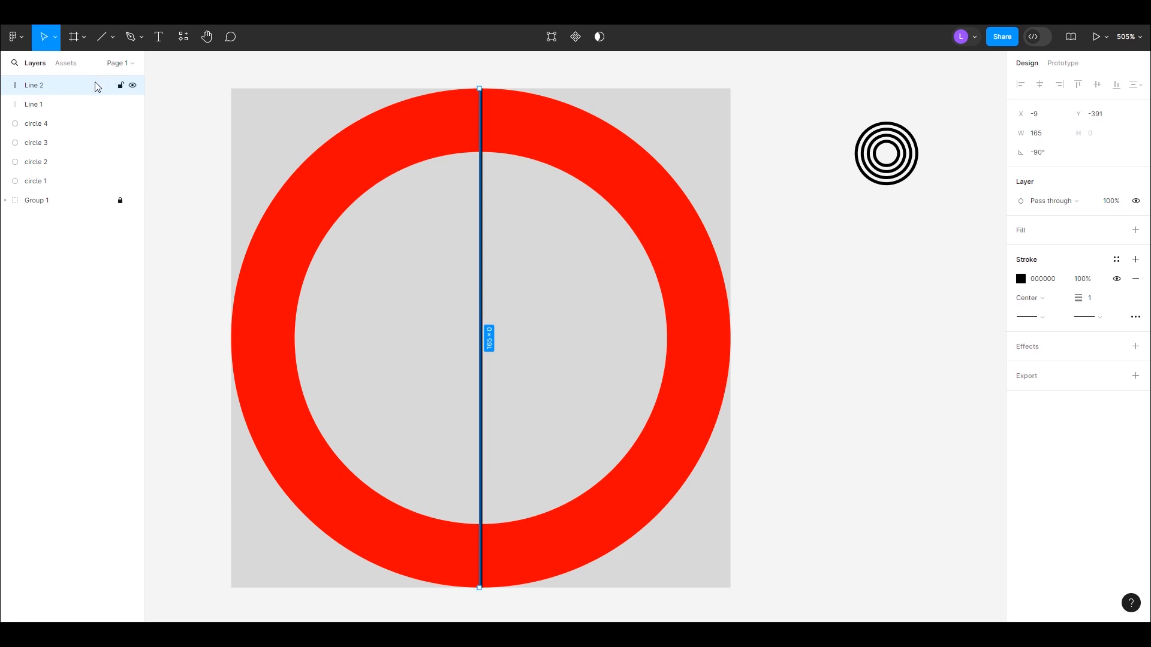
key(ctrl+d)
key(ctrl+z)
- Move the four concentric small circles together onto the top of the red ring, centred on the vertical line
click(54, 145)
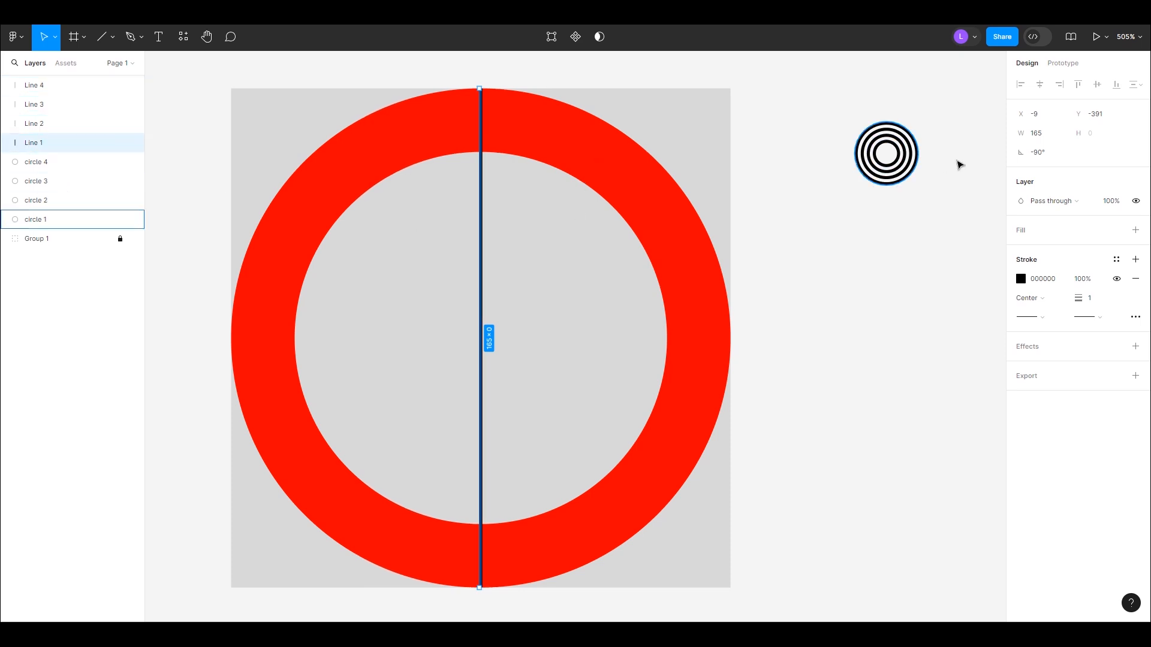
drag(828, 98, 960, 221)
mouse_move(913, 157)
mouse_down()
mouse_move(672, 163)
mouse_move(506, 124)
mouse_up()
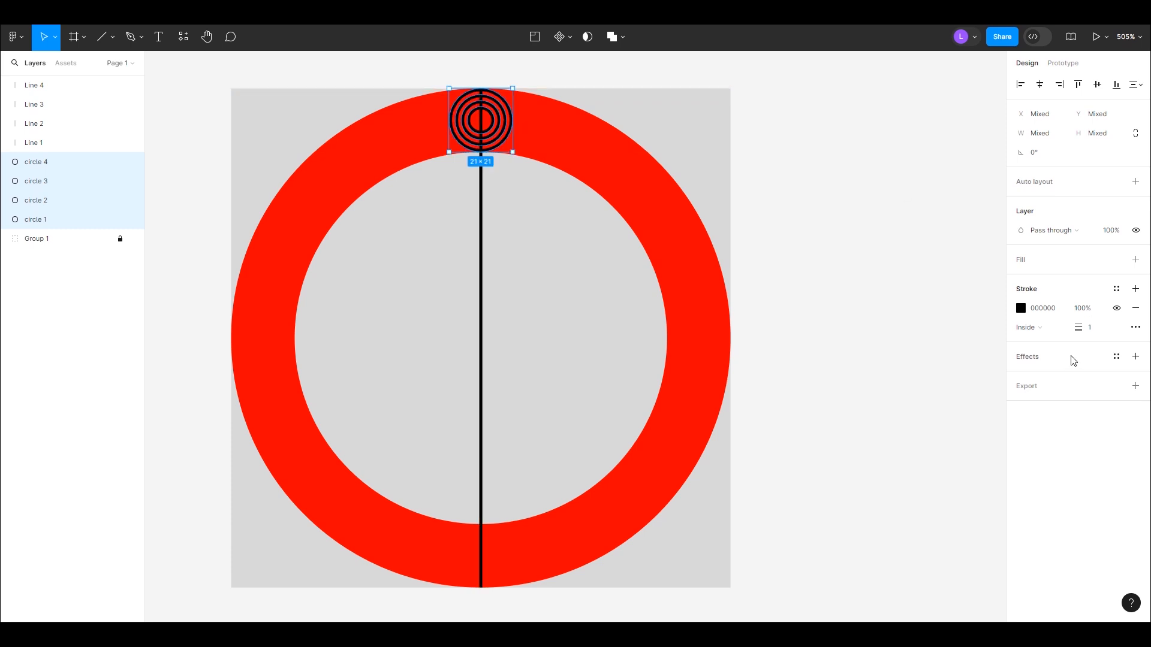
- Remove the stroke from the four small circles and give them a solid white fill, FFFFFF
click(1136, 311)
click(1136, 260)
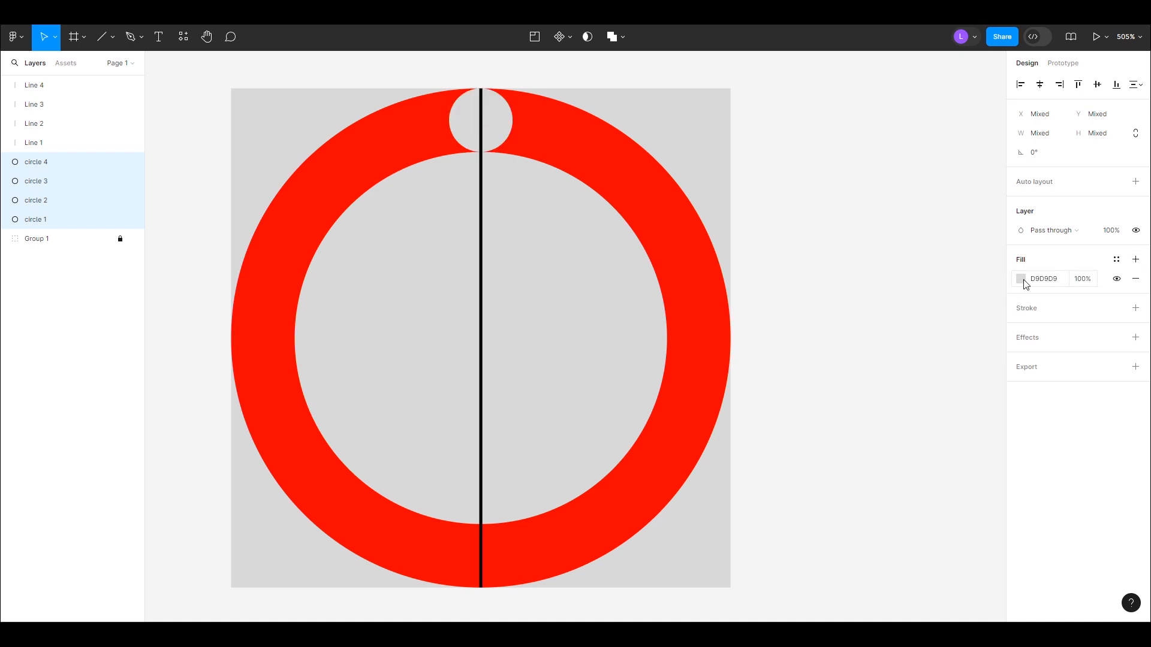
click(1020, 278)
text(FFFFFF)
key(Return)
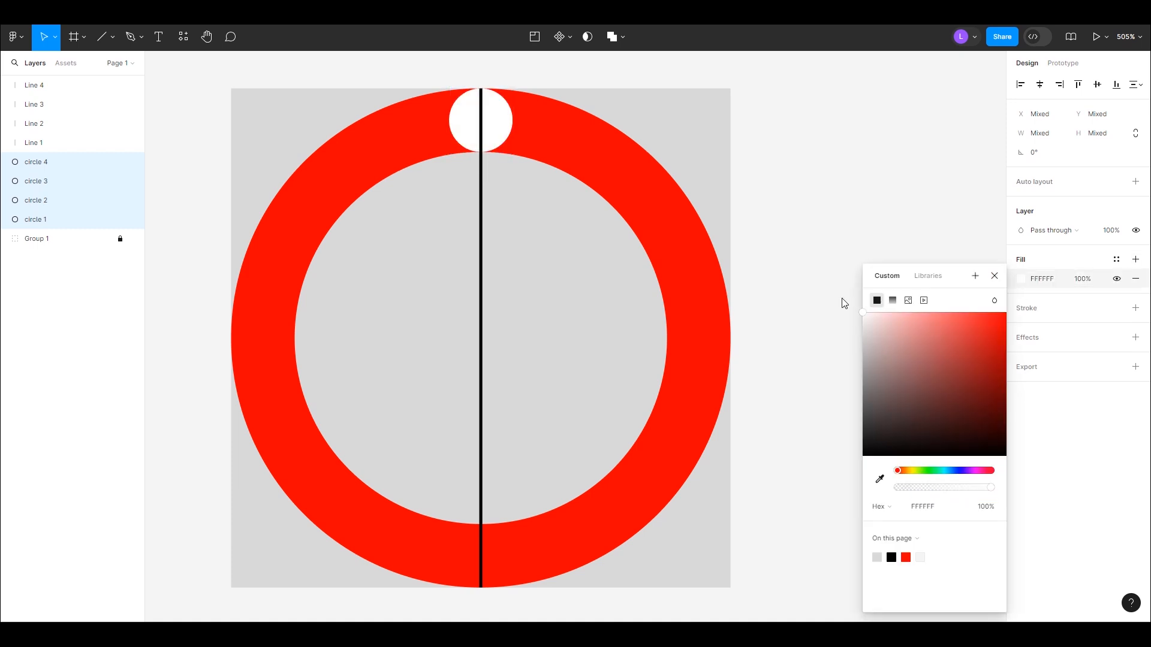
click(842, 193)
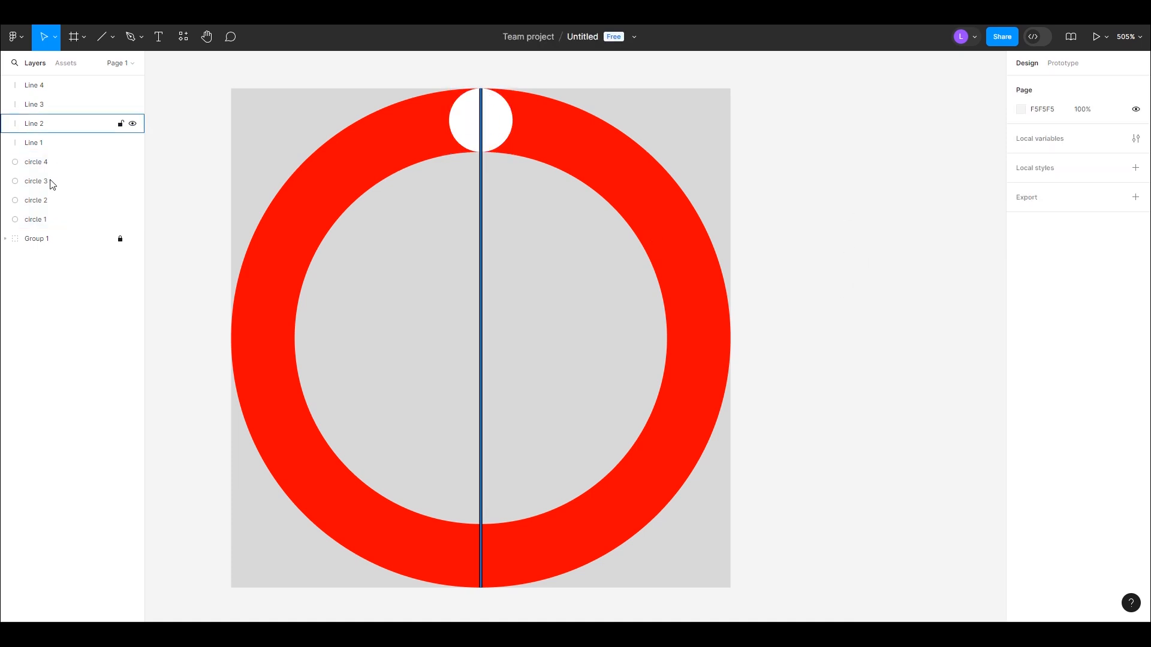
- Reorder the layers so that Line 1, Line 2 and Line 3 each sit directly above the circle with the same number
click(52, 162)
click(36, 147)
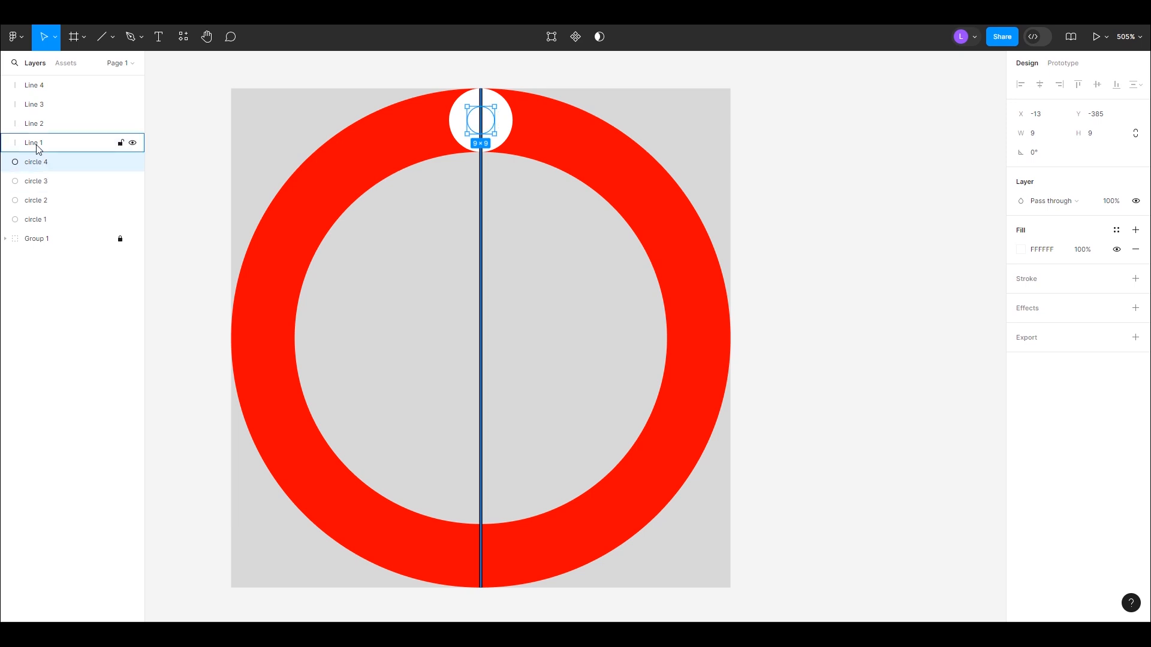
drag(30, 144, 30, 216)
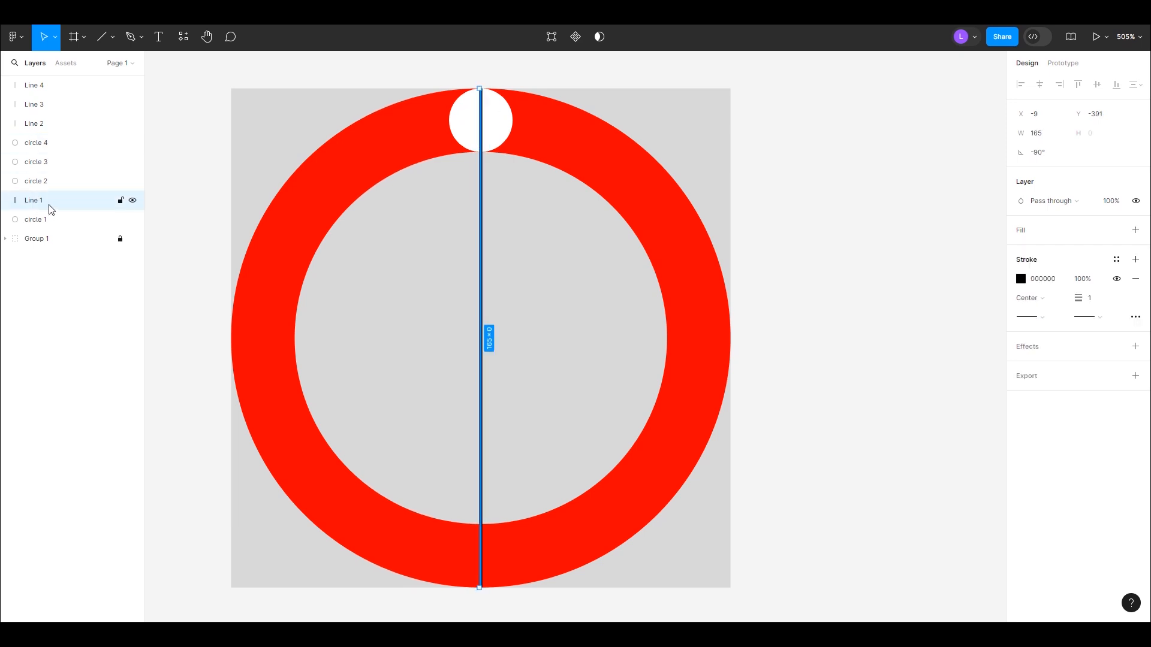
drag(35, 124, 34, 173)
drag(35, 106, 36, 124)
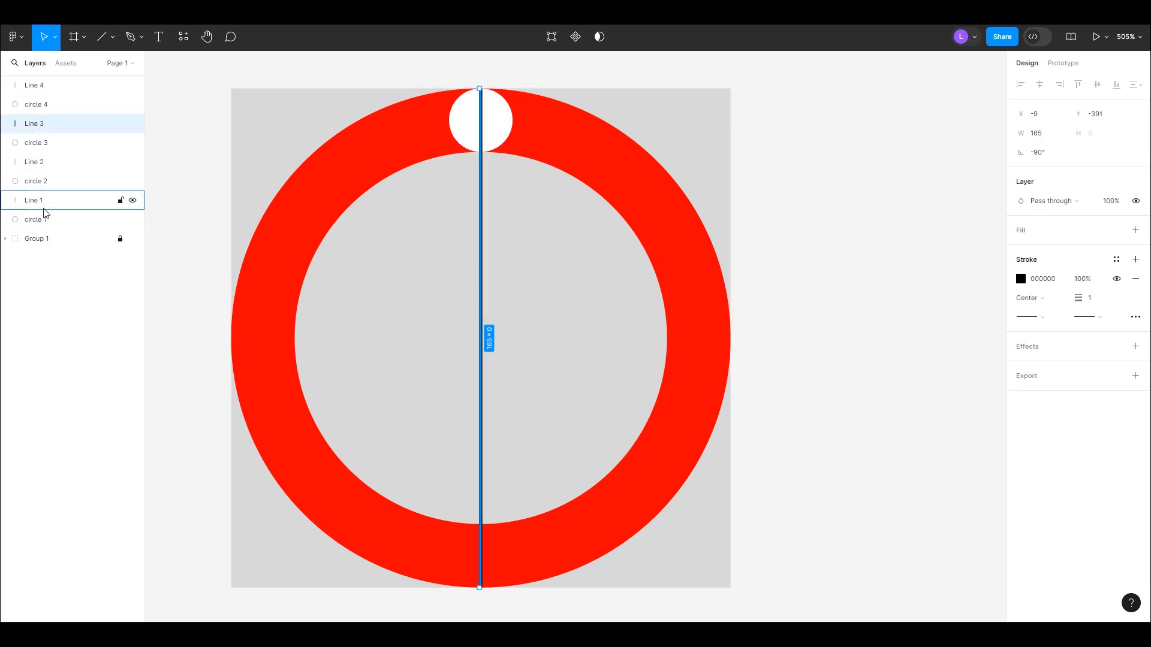
- Group the Line 1 layer with the circle 1 layer
click(67, 207)
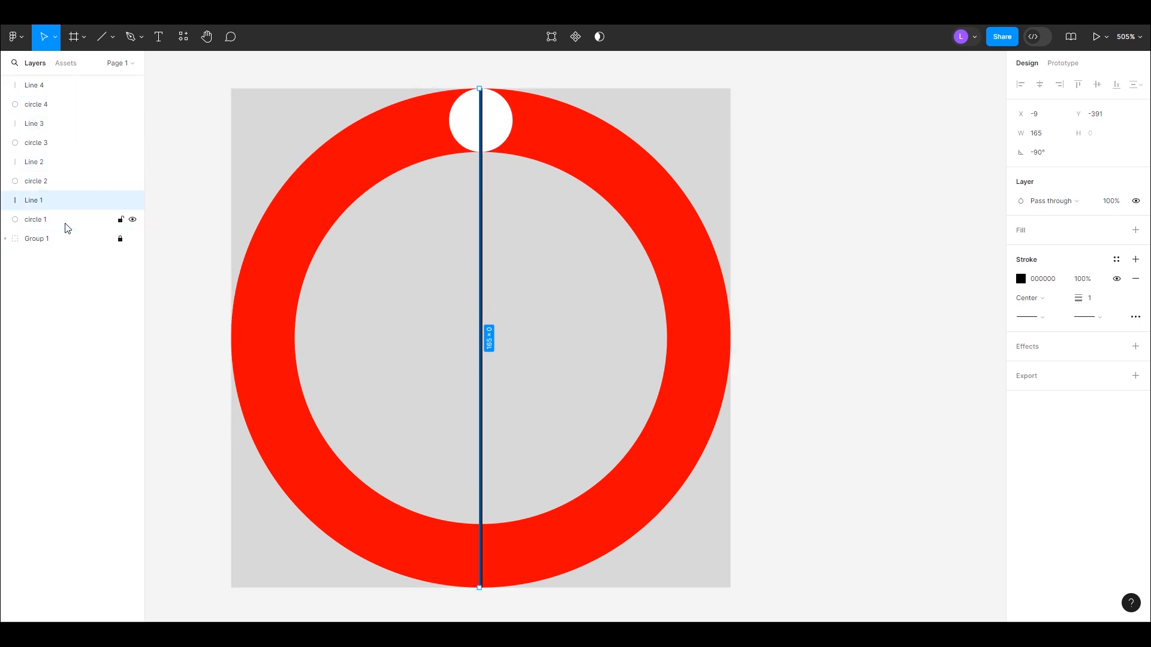
shift+click(65, 222)
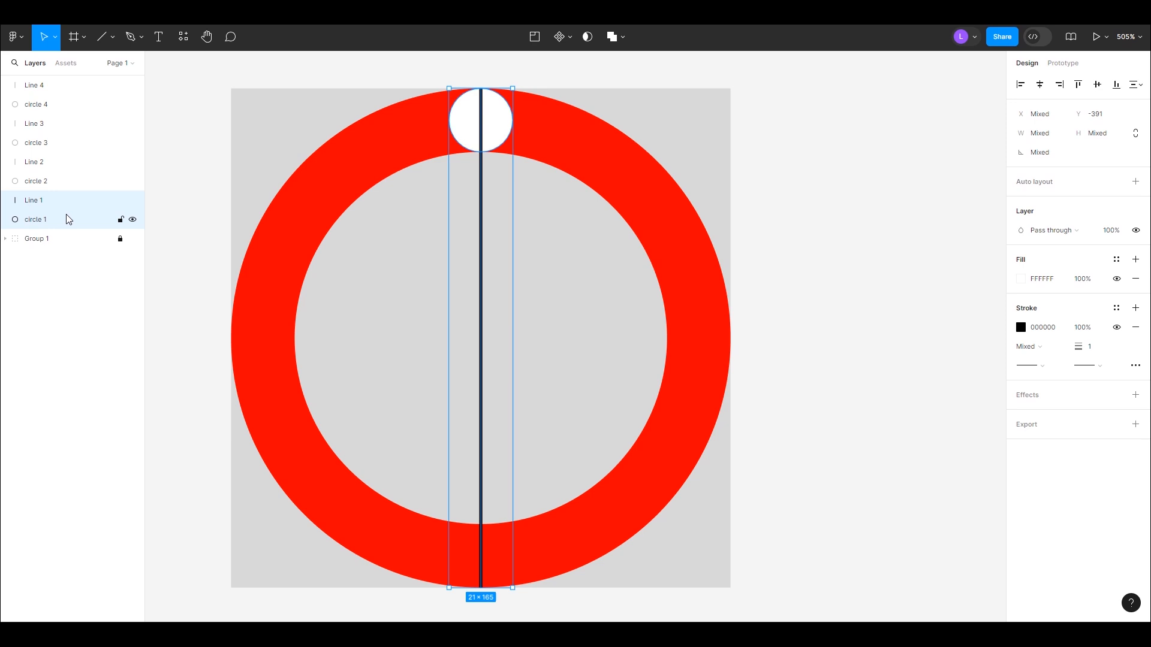
key(ctrl+g)
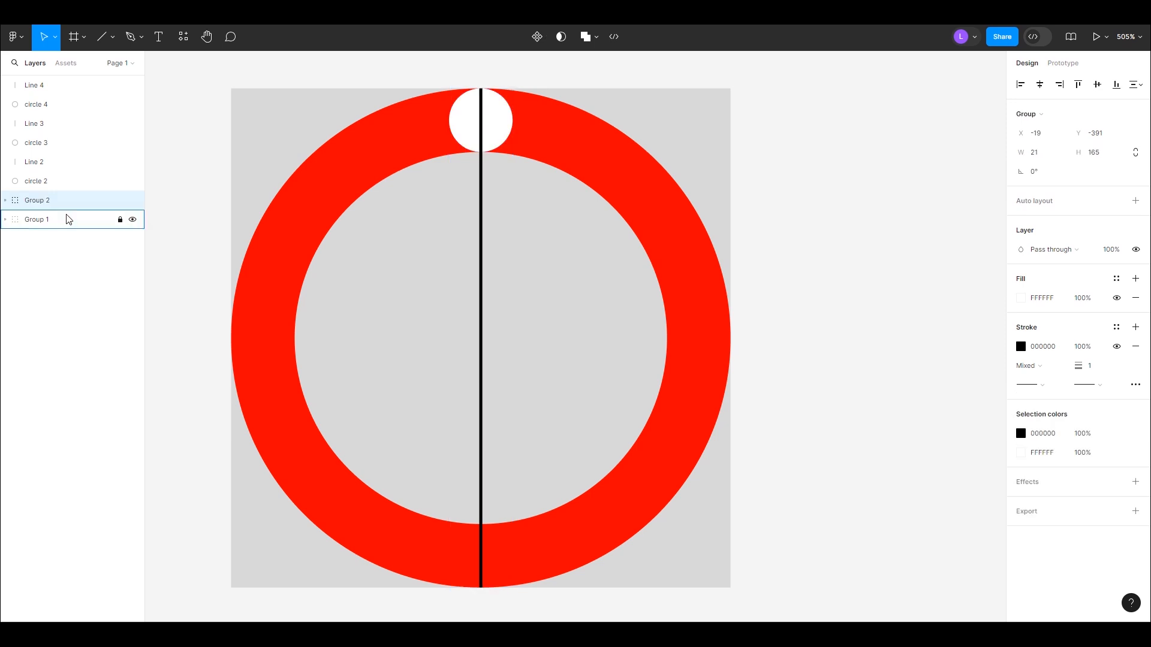
- Group Line 2 with circle 2, Line 3 with circle 3, and Line 4 with circle 4, each pair separately
click(45, 181)
shift+click(44, 162)
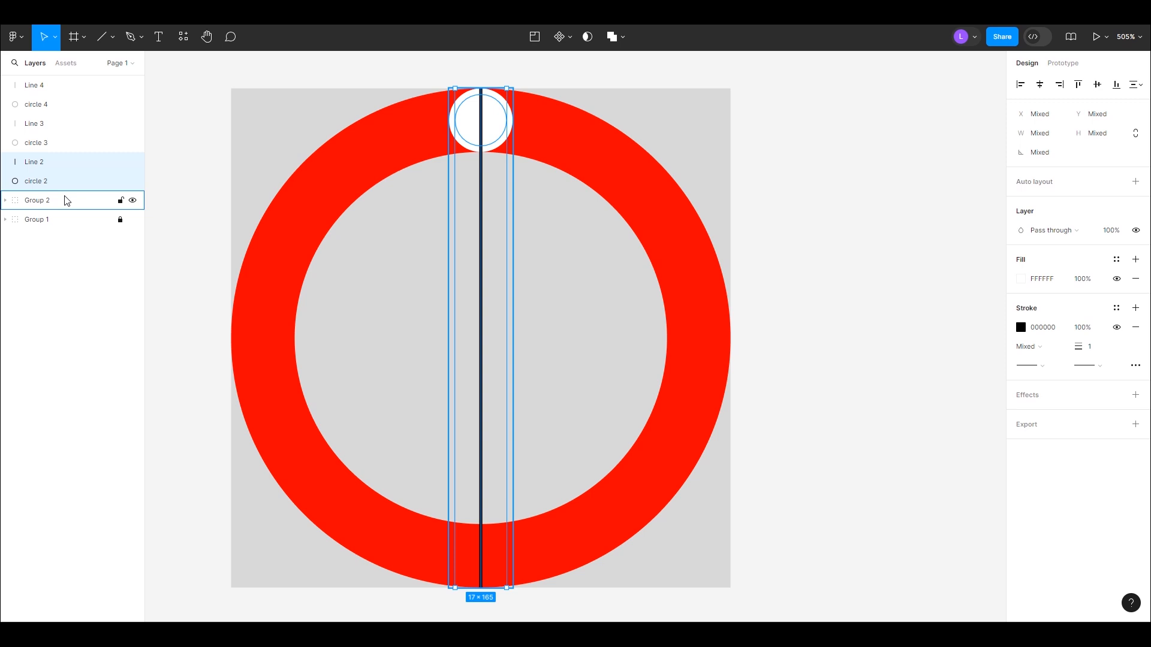
key(ctrl+g)
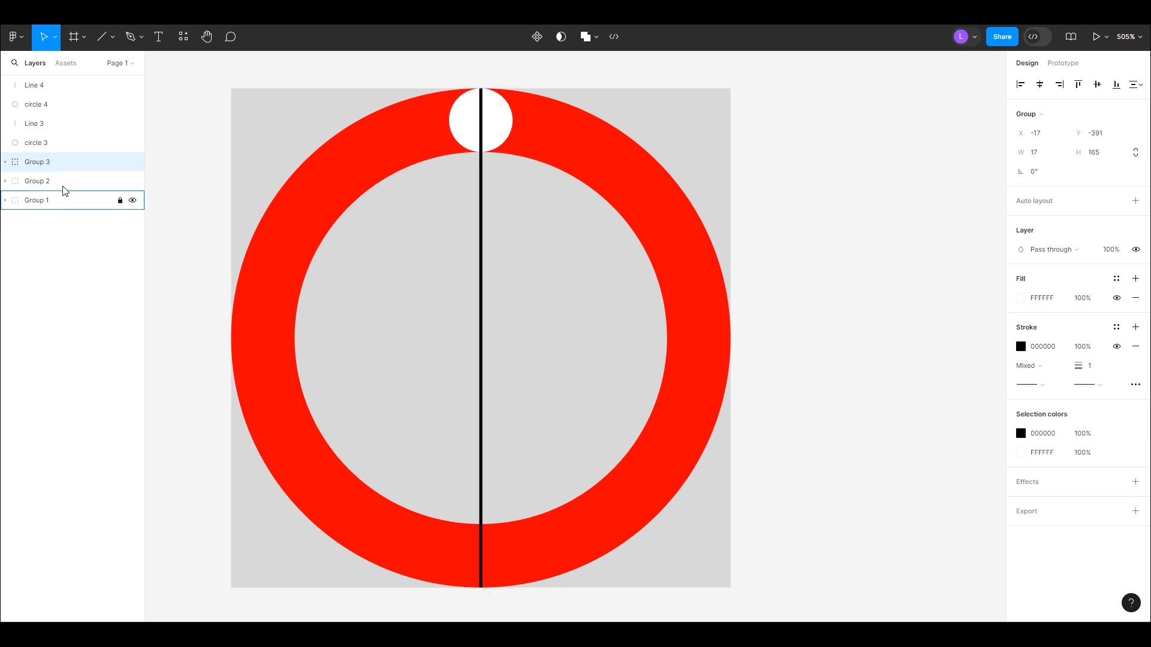
click(56, 143)
shift+click(51, 123)
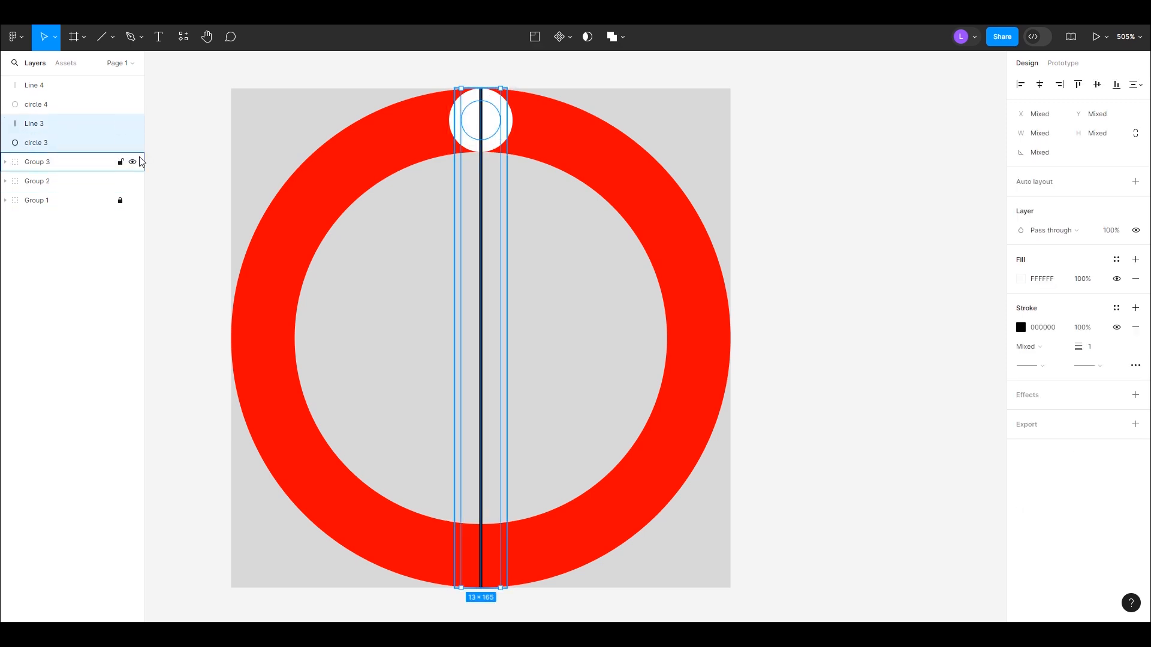
key(ctrl+g)
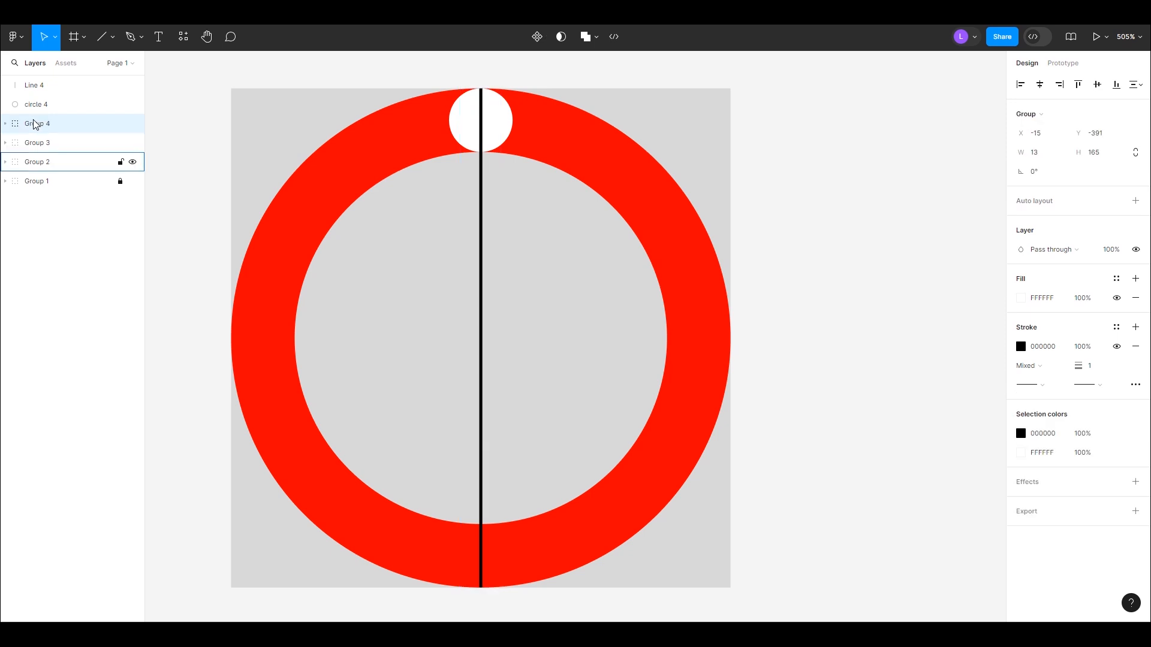
click(47, 103)
shift+click(51, 88)
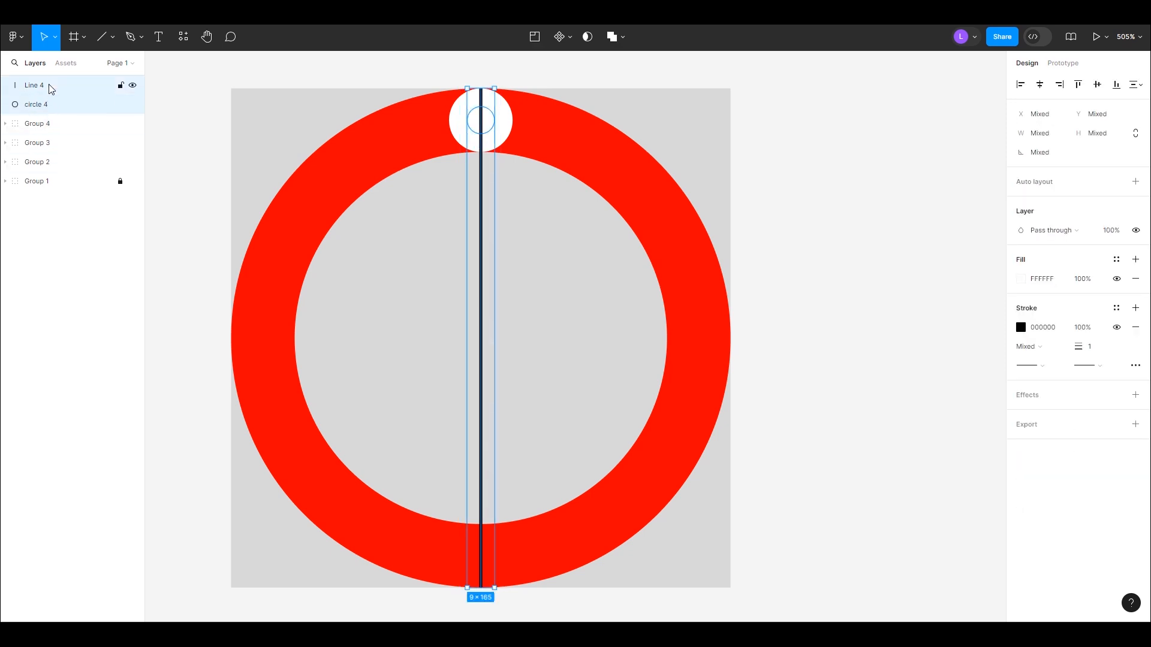
key(ctrl+g)
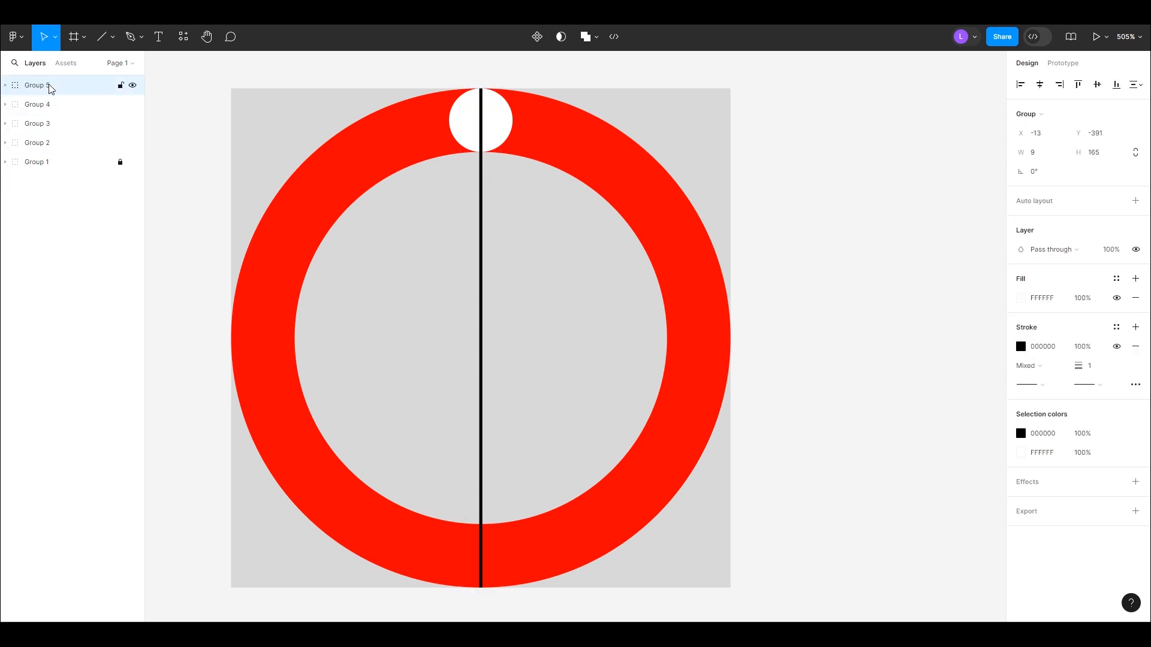
- Expand the four line-and-circle groups and remove the stroke from Line 1, Line 2, Line 3 and Line 4
click(6, 143)
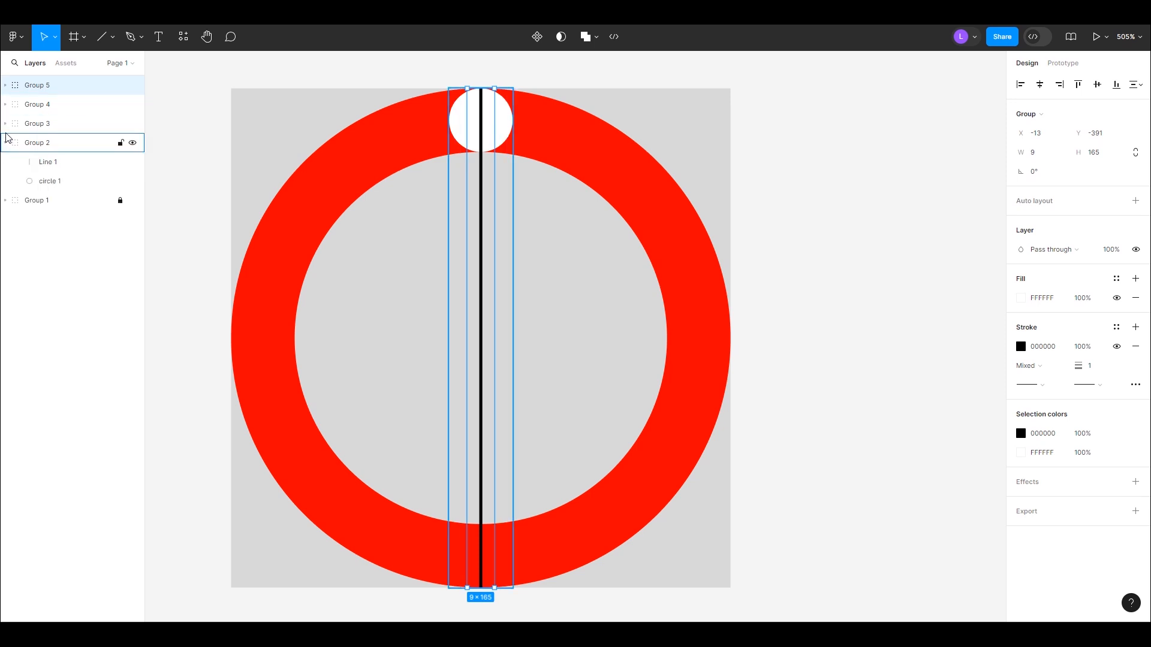
click(6, 124)
click(6, 105)
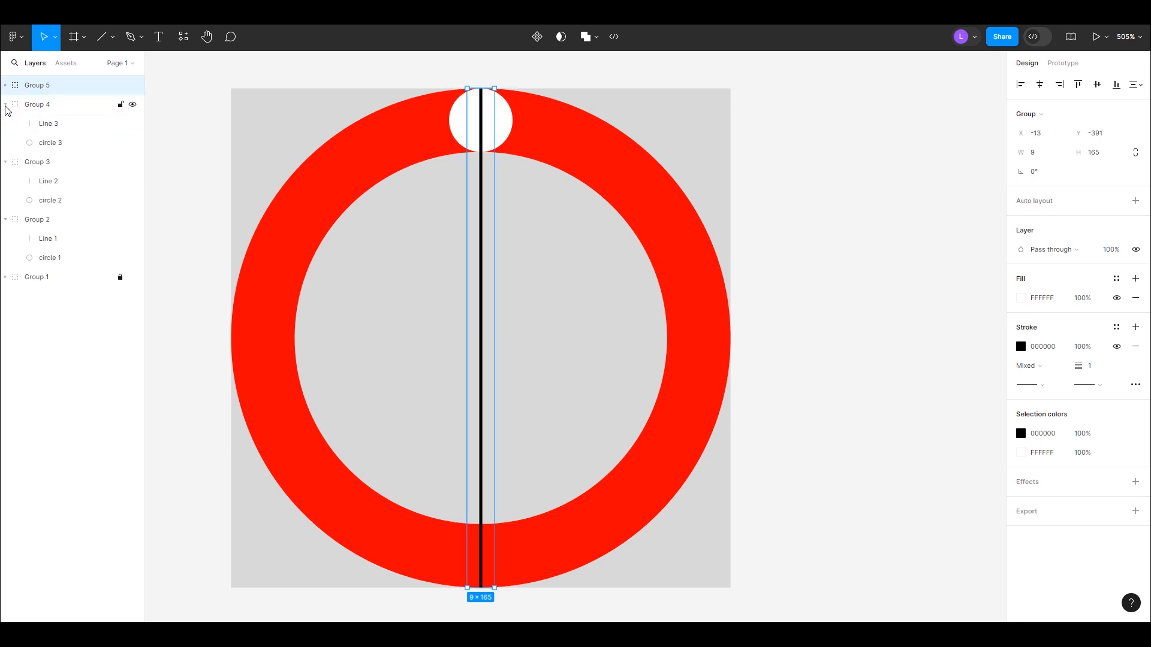
click(6, 86)
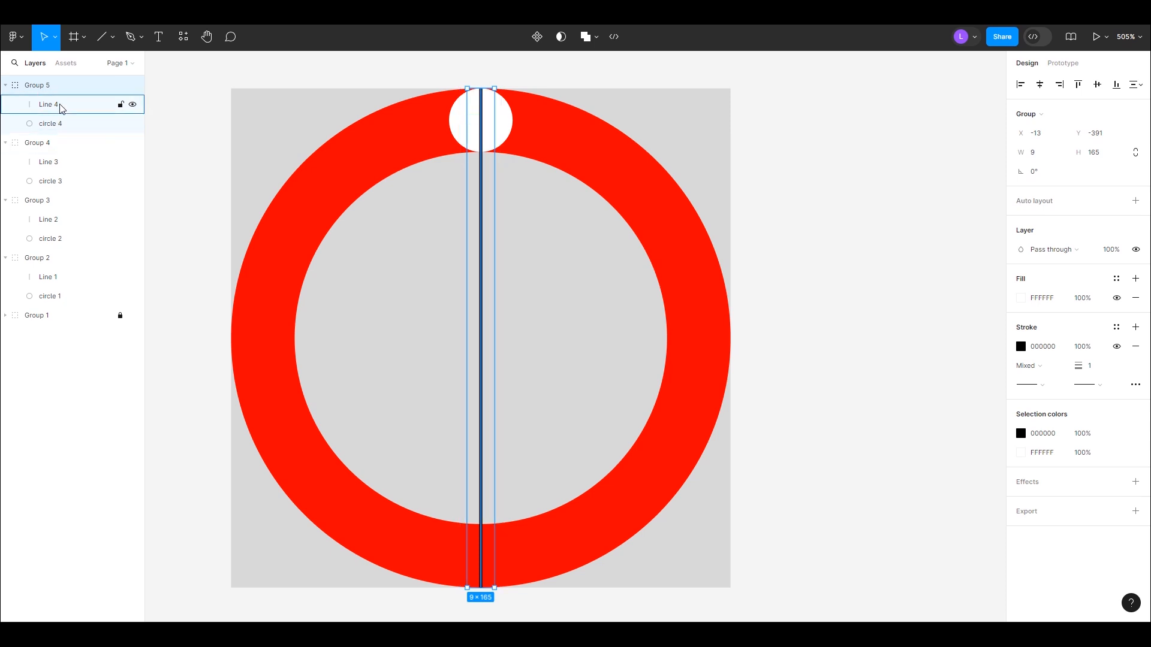
click(60, 104)
shift+click(49, 161)
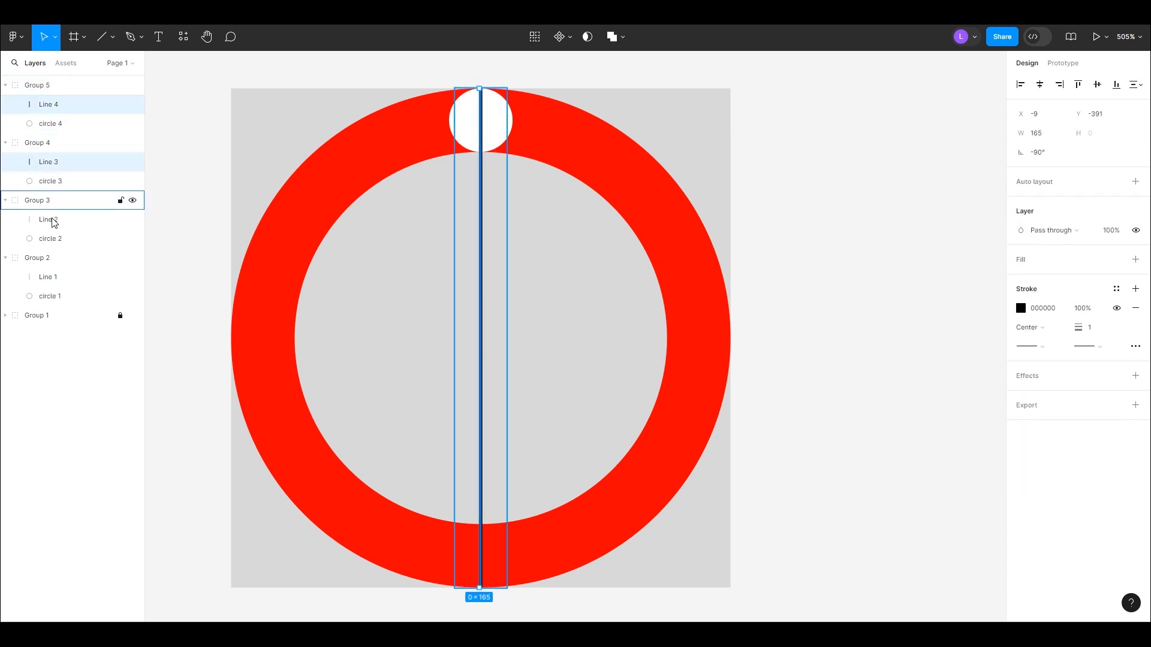
shift+click(49, 220)
shift+click(51, 278)
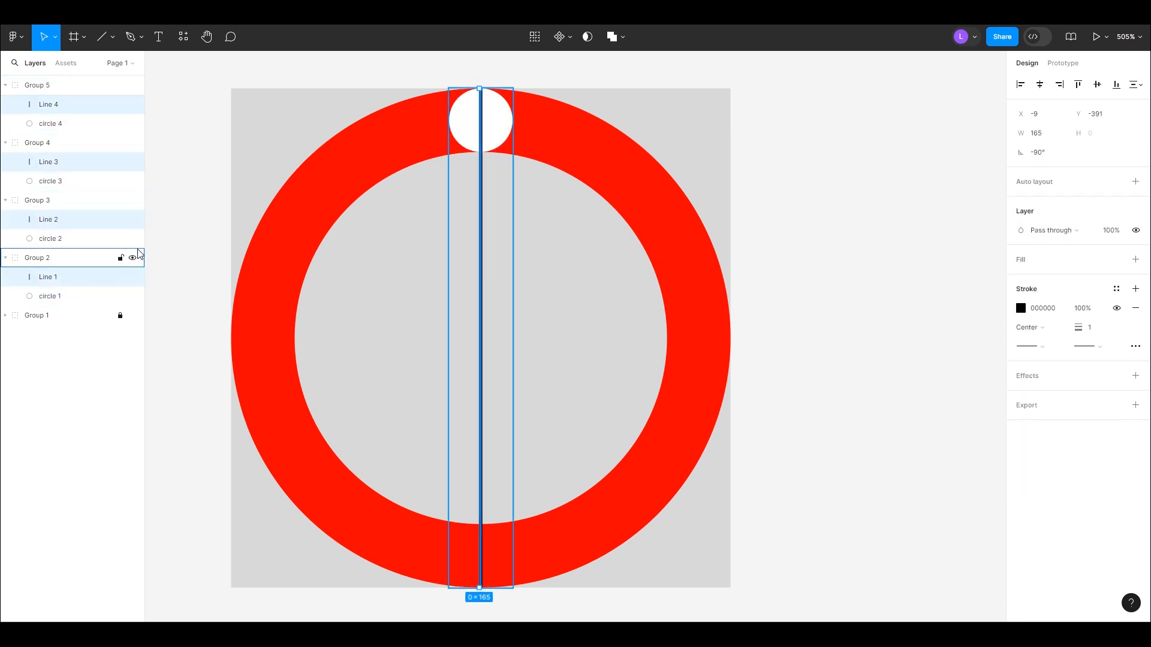
click(1135, 308)
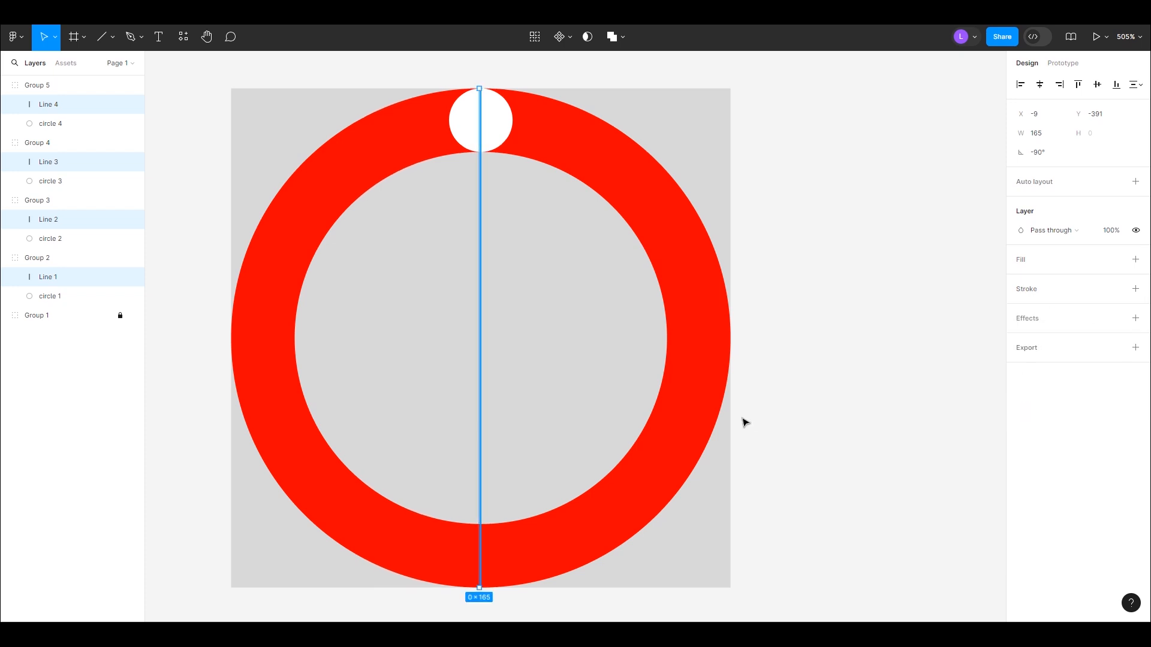
click(862, 340)
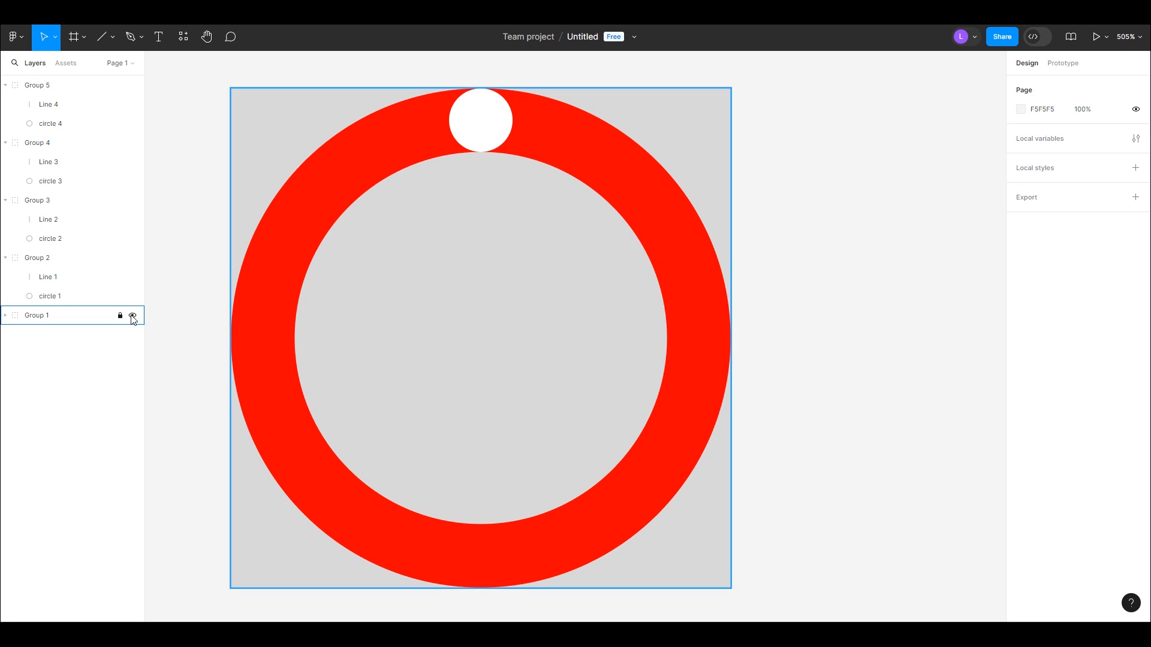
- Hide the ring group, Group 1, and draw a tall rectangle about 323 × 781 over the small circles
click(132, 316)
click(475, 153)
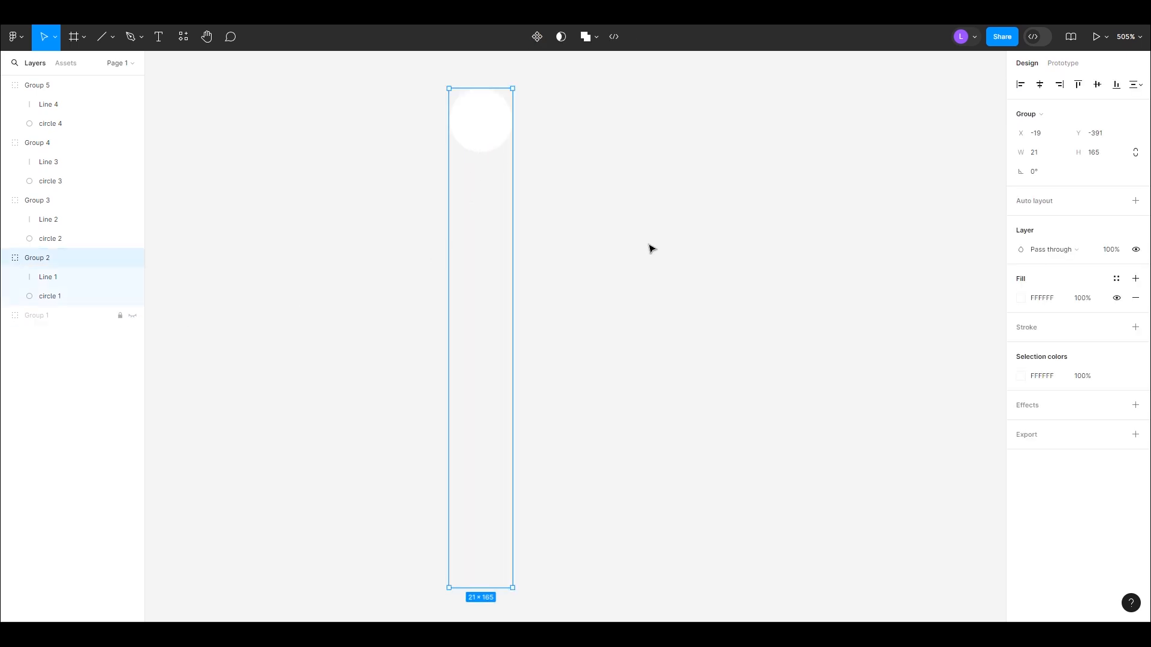
scroll(652, 248, down, 10)
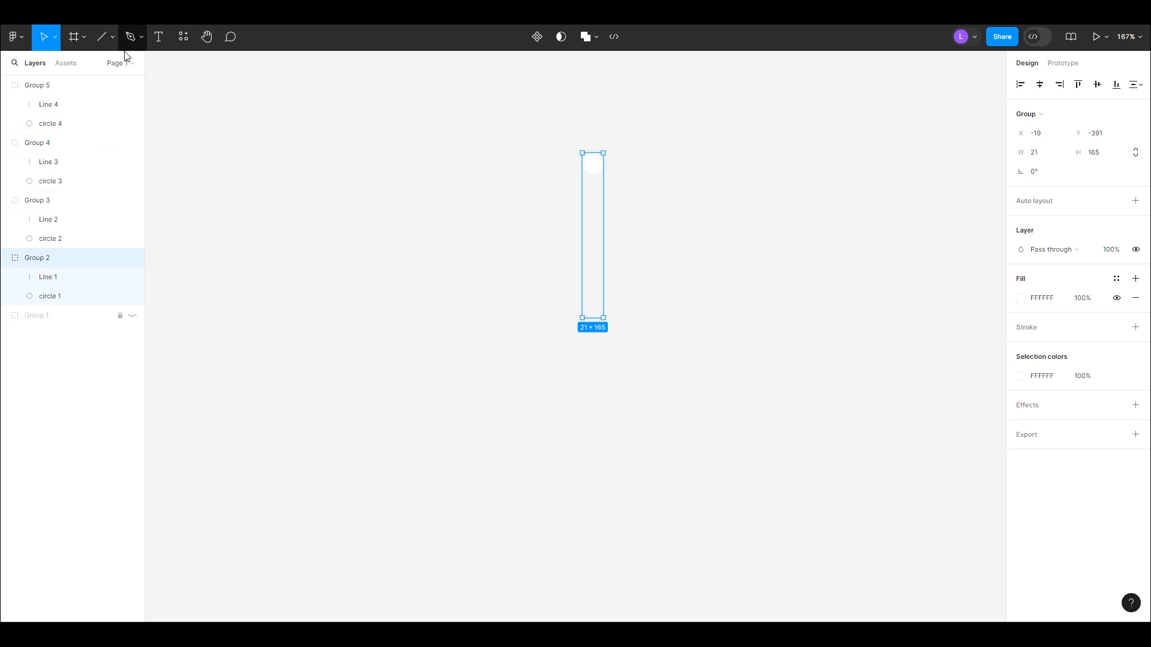
click(110, 41)
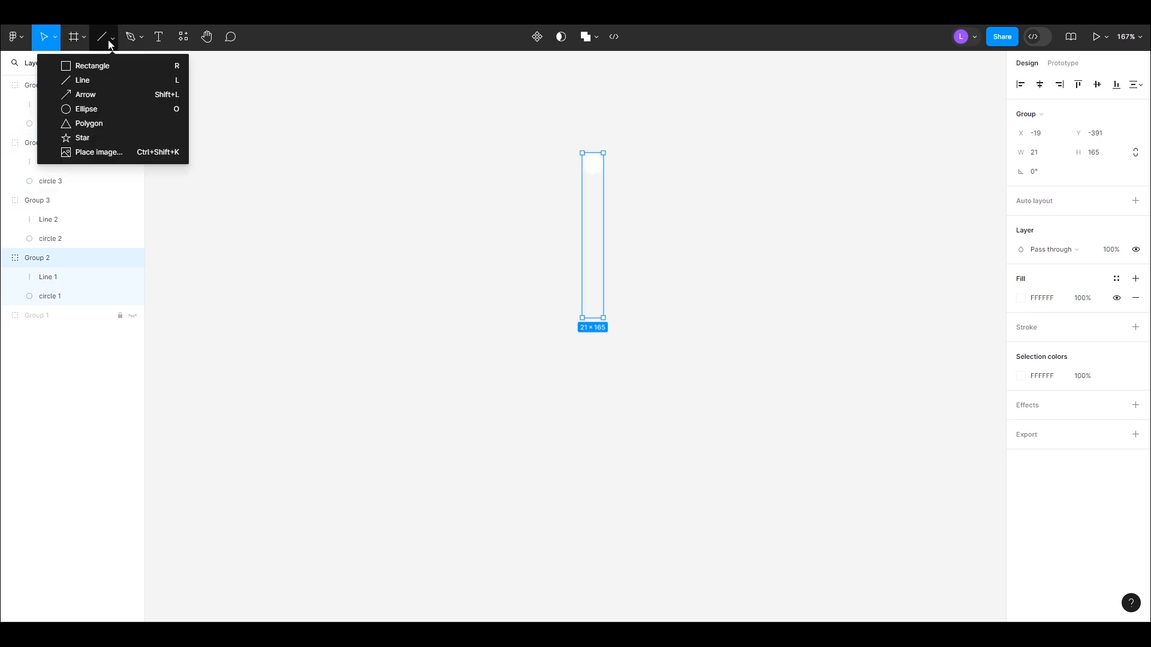
click(89, 67)
mouse_move(435, 100)
mouse_down()
mouse_move(740, 487)
mouse_move(742, 606)
mouse_move(749, 579)
mouse_move(763, 621)
mouse_move(757, 559)
mouse_up()
scroll(714, 369, up, 2)
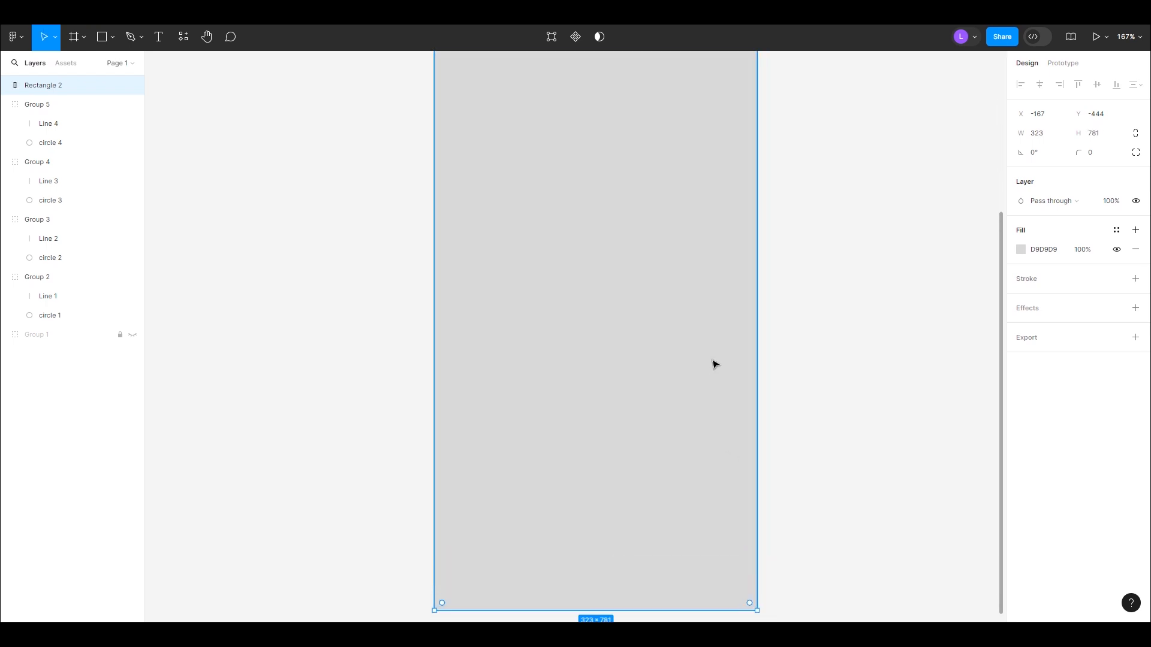
scroll(714, 363, down, 2)
scroll(714, 362, down, 5)
drag(786, 257, 694, 343)
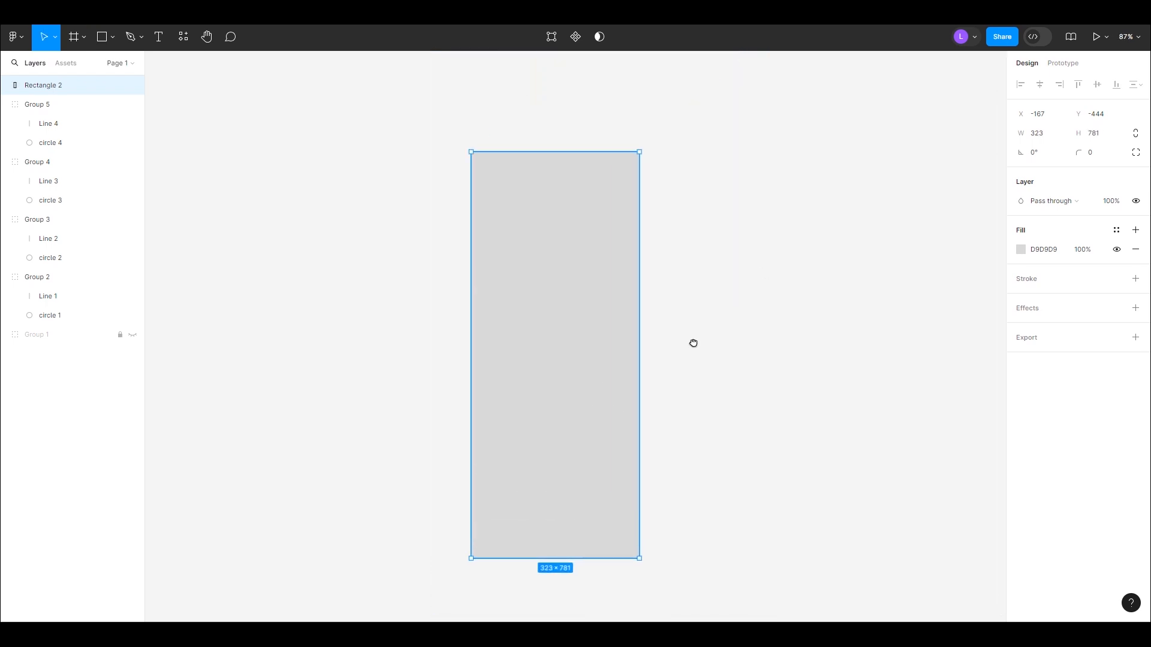
- Fill the tall rectangle with red FF0000 and send it behind all other layers
click(1021, 250)
drag(1002, 292, 1010, 287)
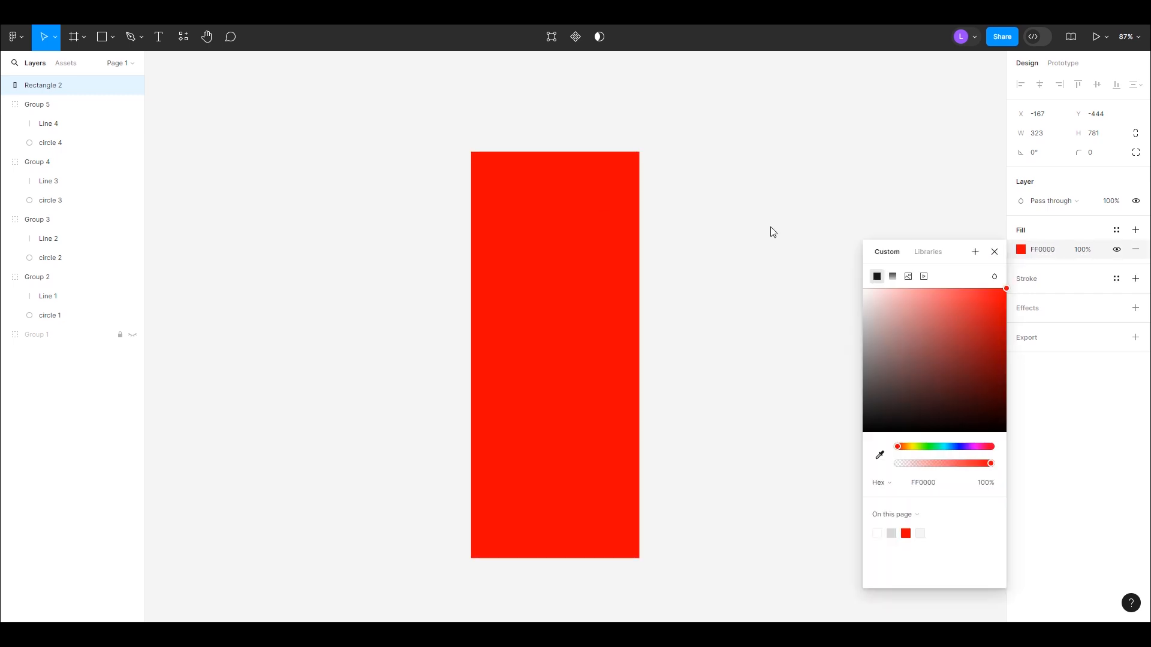
right_click(540, 222)
click(593, 315)
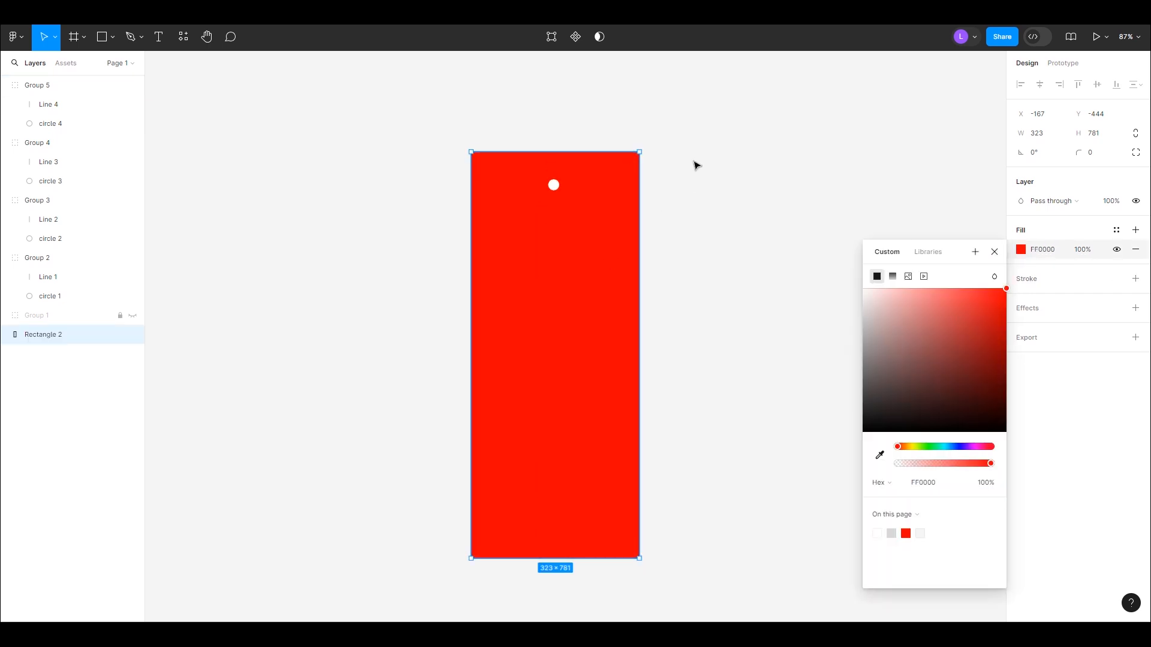
key(Escape)
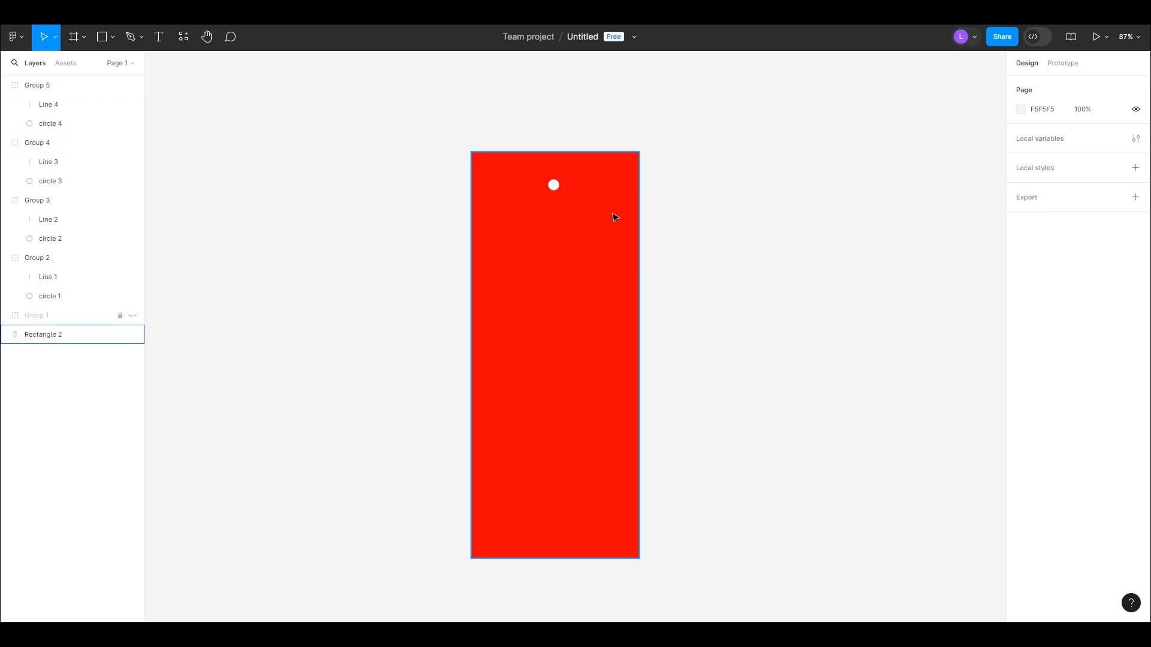
- Widen the red rectangle to about 393 and move it to about X -195, Y -453 behind the ring graphic
click(635, 312)
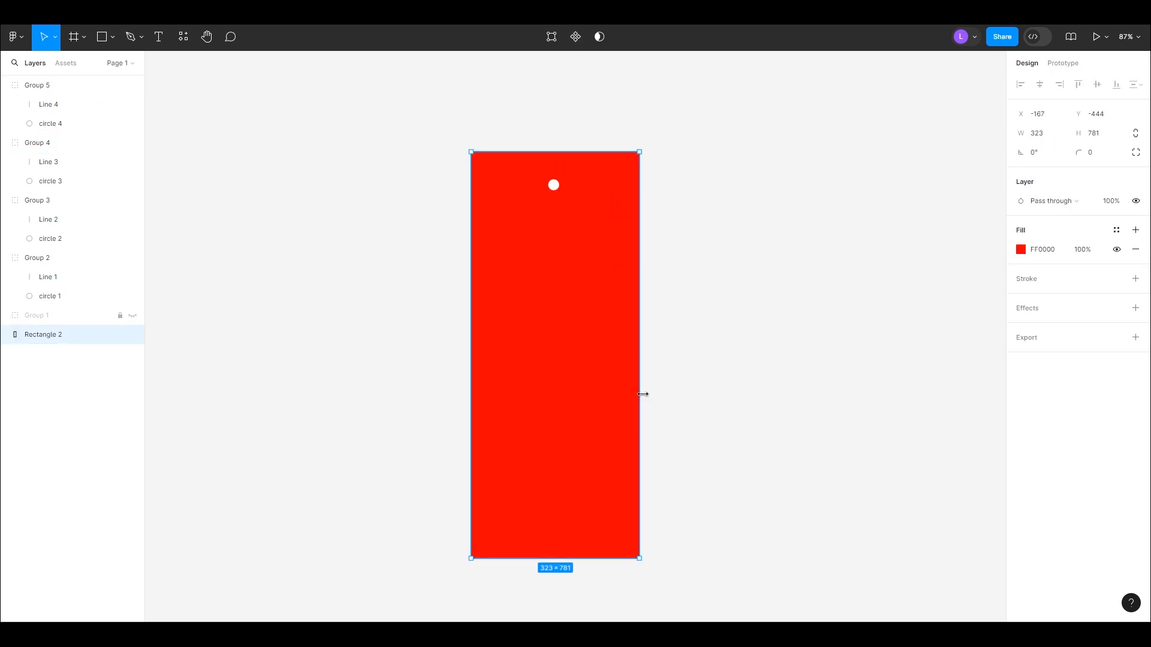
drag(642, 394, 676, 393)
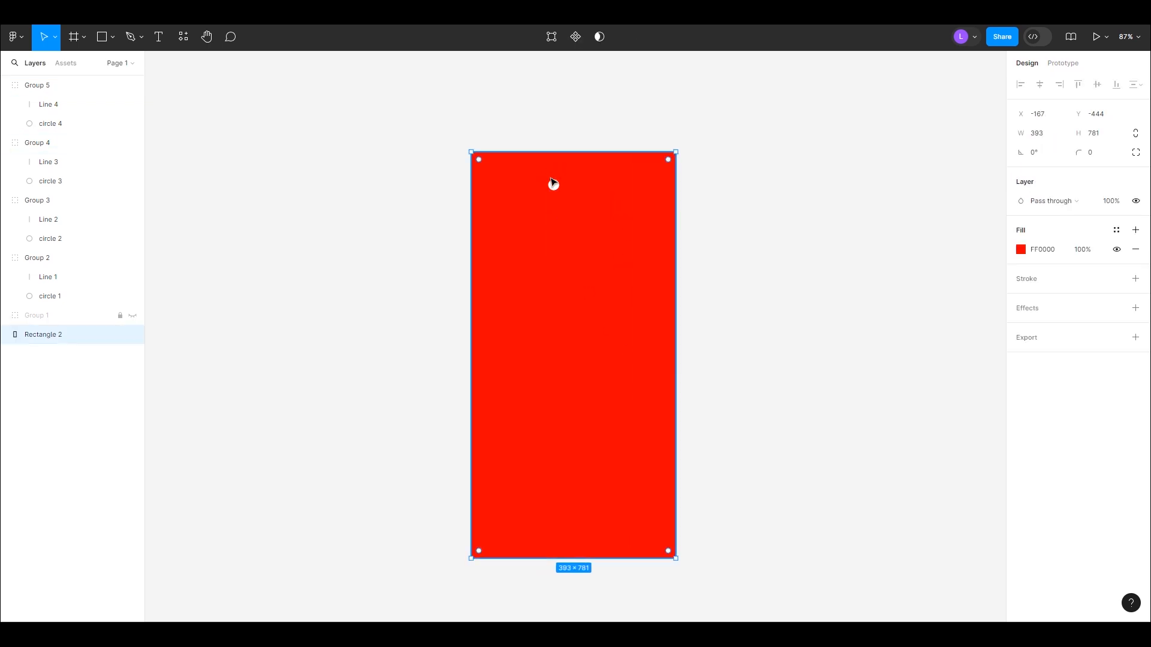
click(554, 187)
click(725, 247)
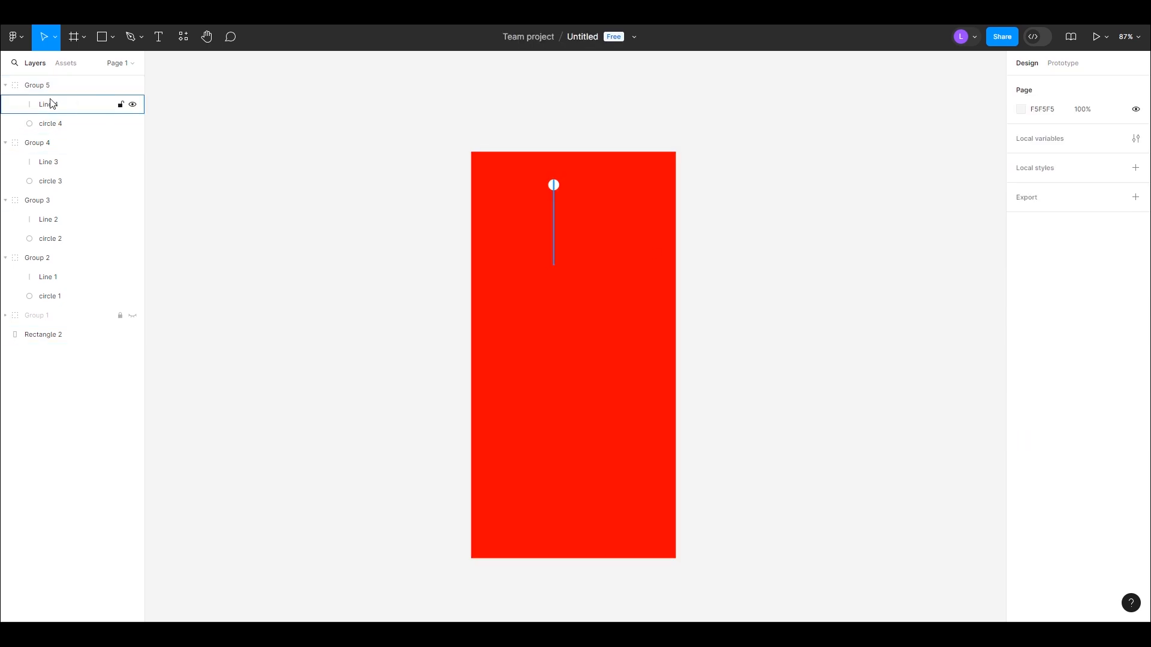
click(42, 96)
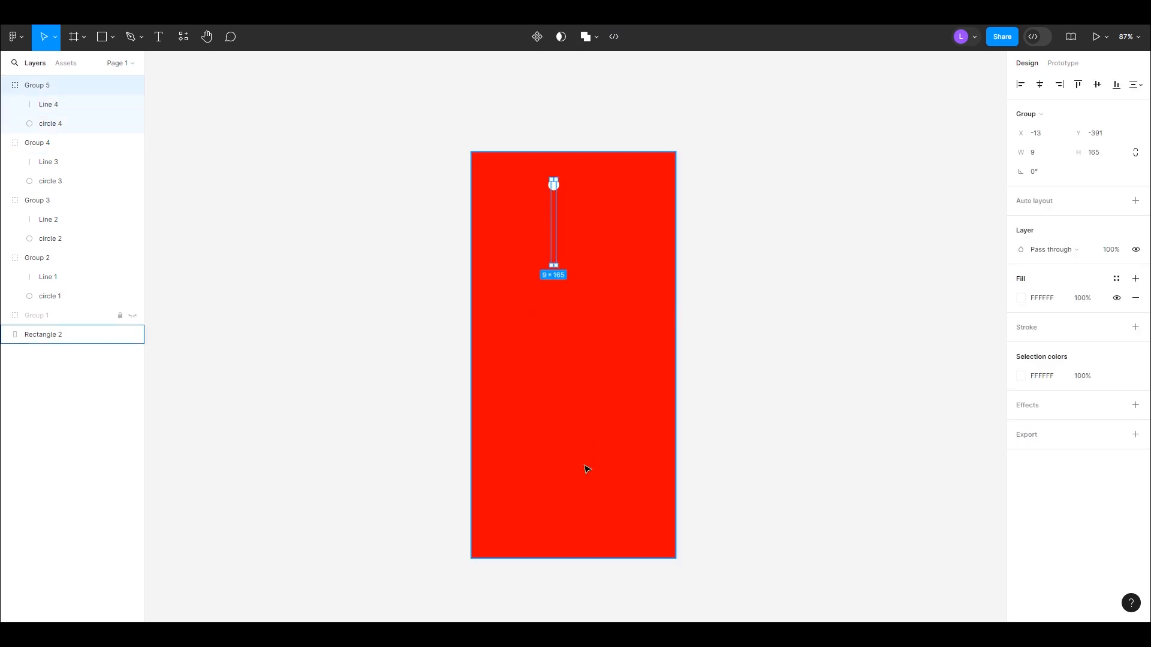
click(627, 524)
drag(627, 524, 615, 521)
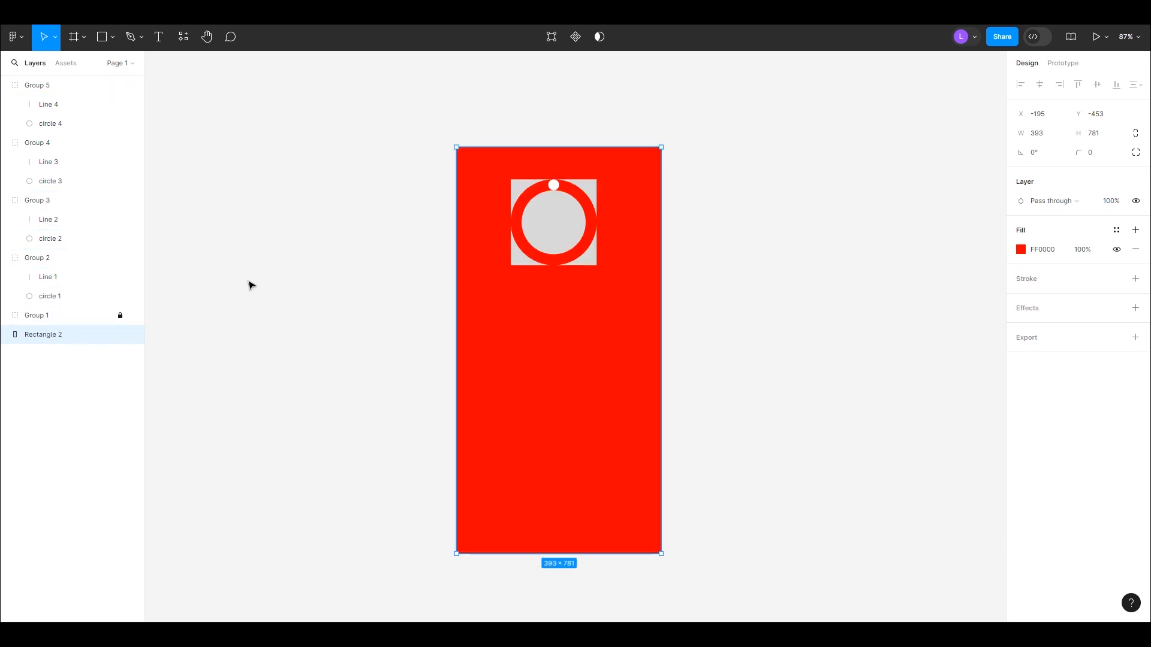
- Set the layer opacity of the locked ring group, Group 1, to 0%
click(76, 319)
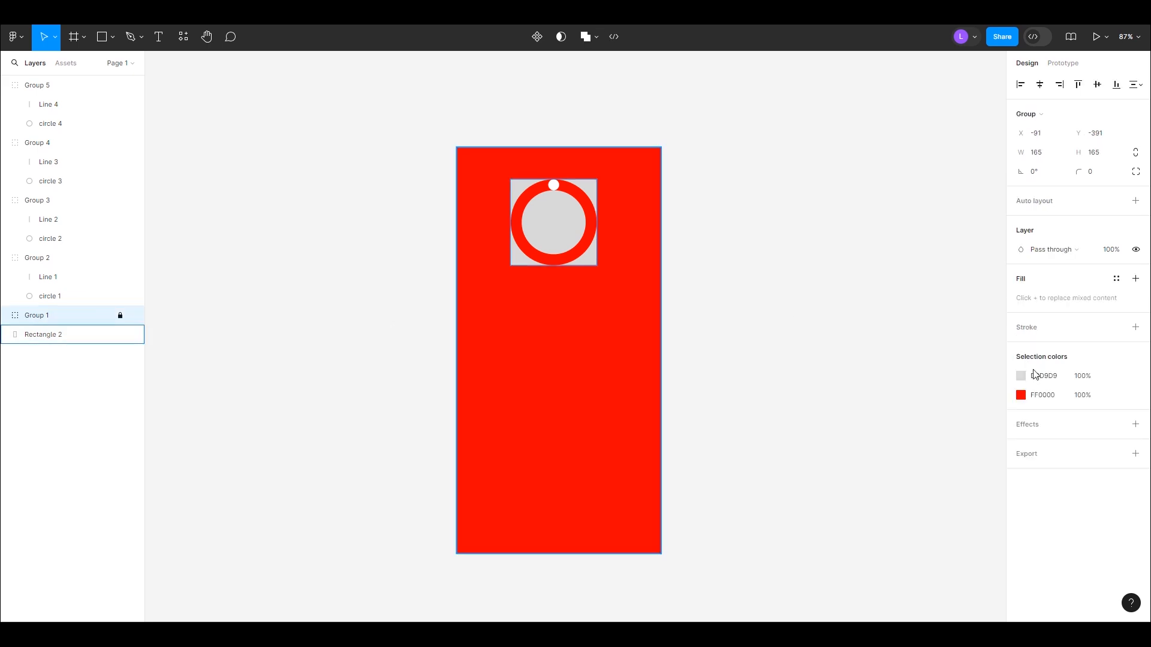
click(1112, 250)
text(0)
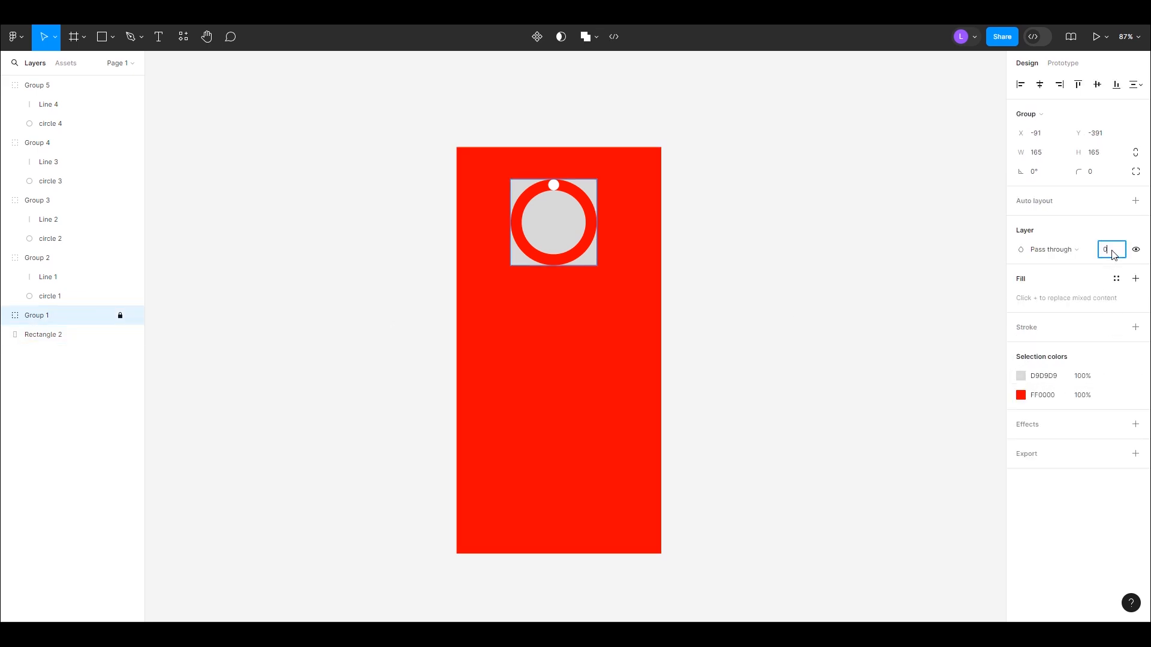
key(Return)
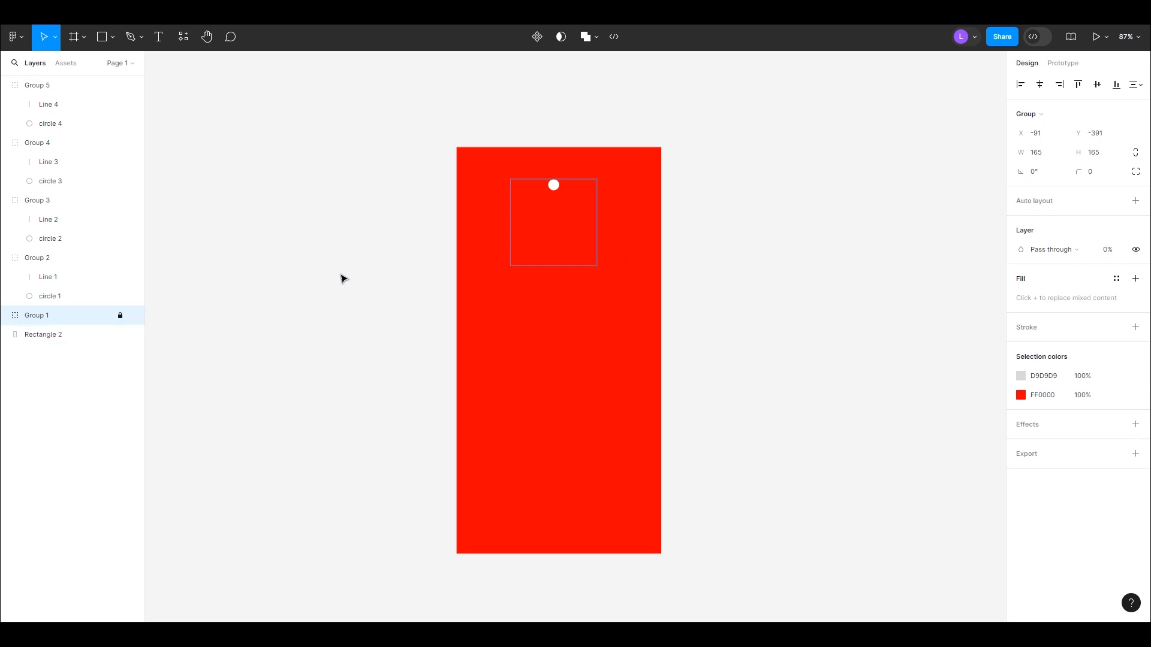
click(304, 292)
- Add the text "Loading." at font size 18 and place it below the white circle on the red rectangle
key(t)
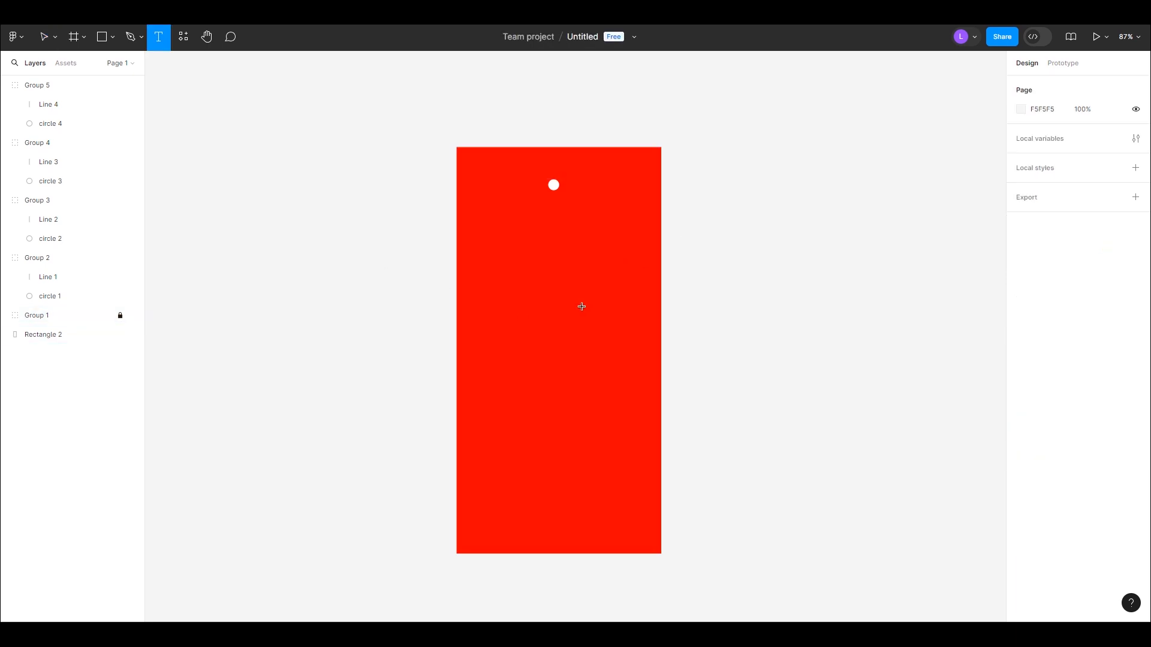
click(521, 303)
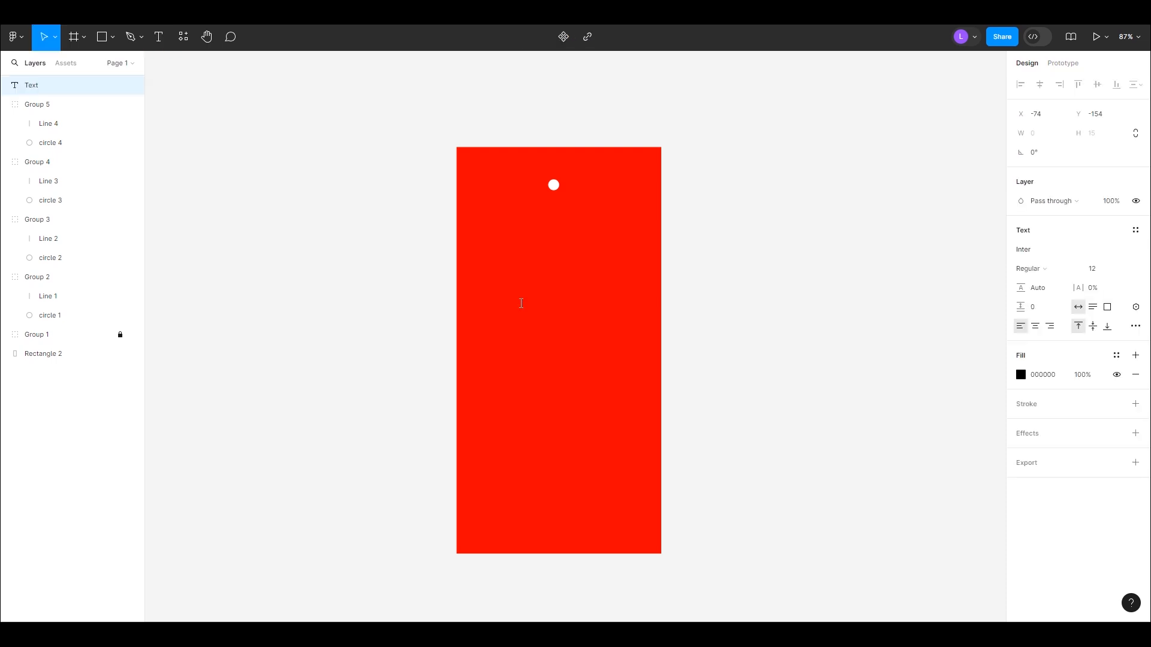
text(Loading.)
click(1096, 278)
text(18)
key(Return)
key(Escape)
drag(535, 307, 565, 275)
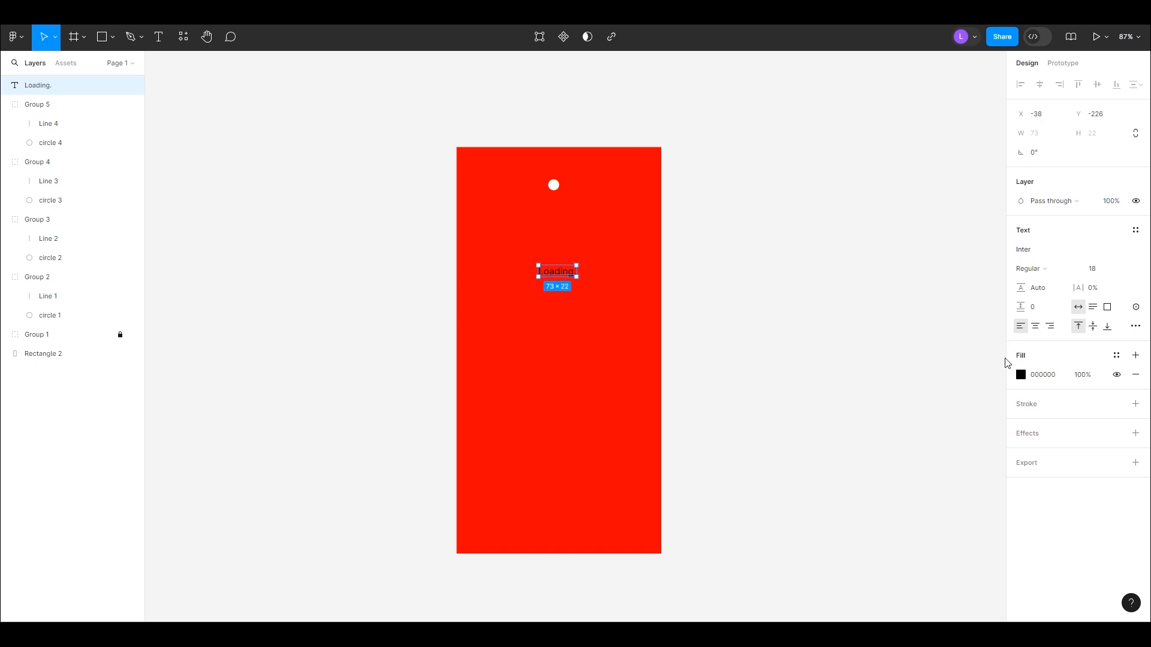
- Fill the "Loading." text with white FFFFFF and set its font to Poppins
click(1020, 374)
text(ffffff)
key(Return)
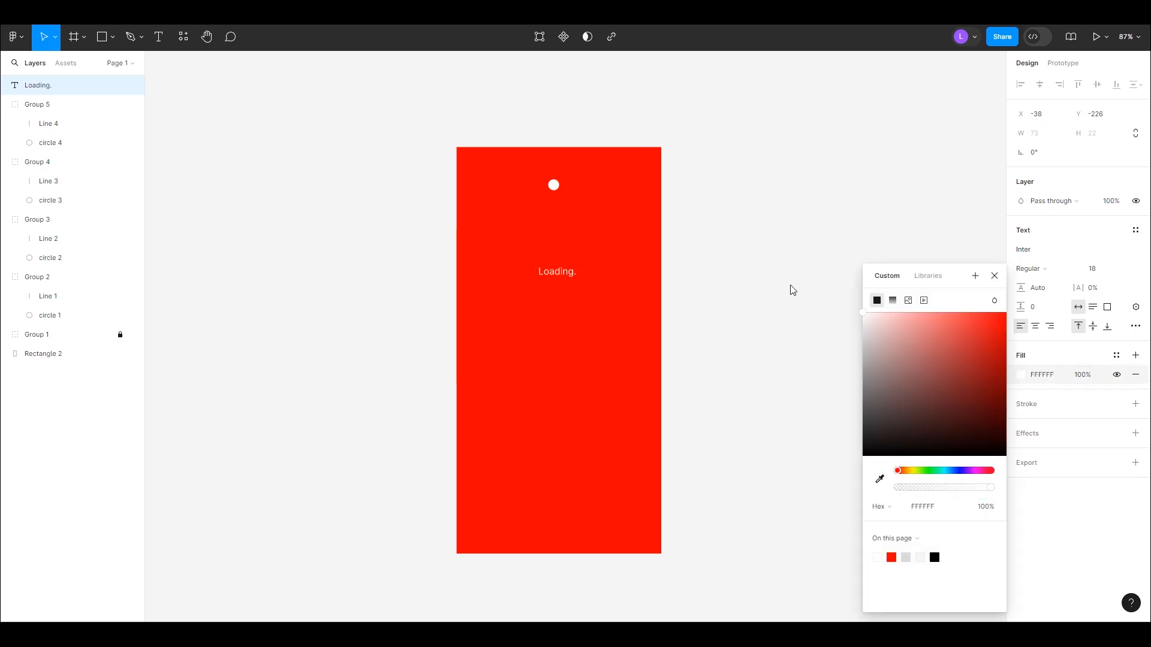
click(1025, 255)
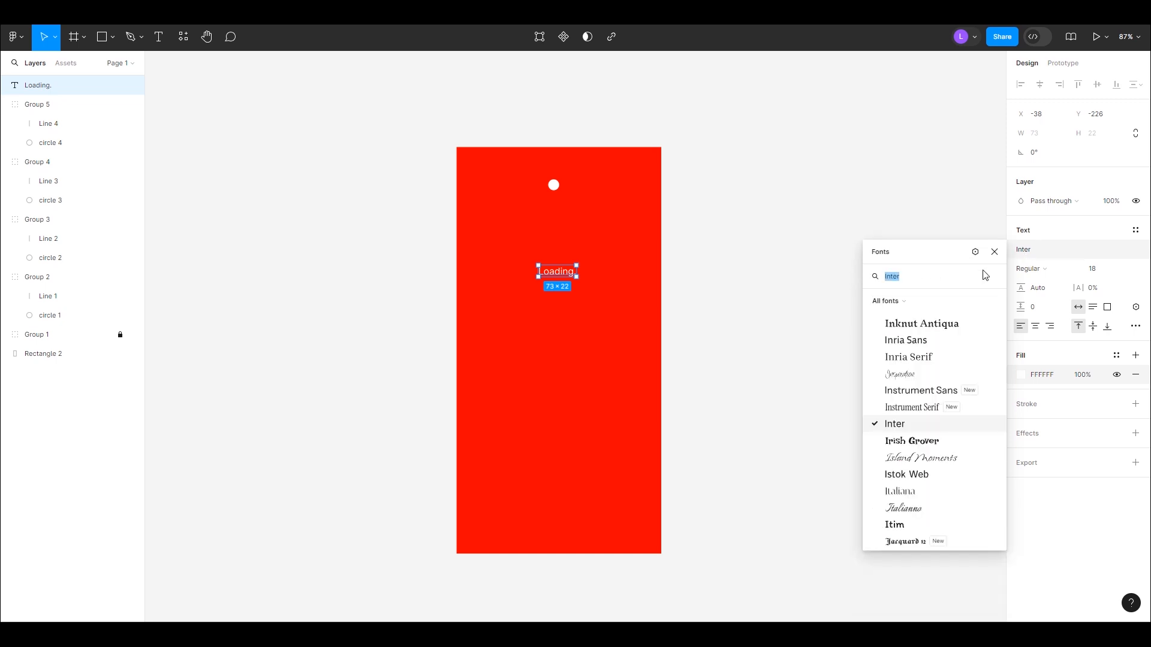
text(pop)
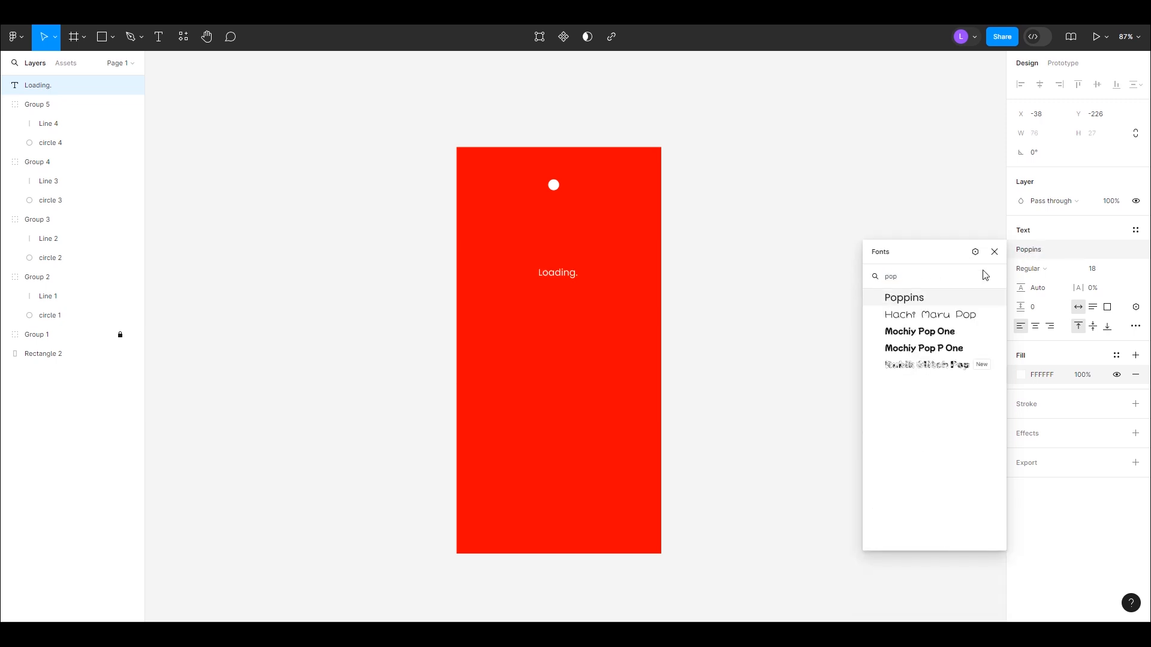
click(955, 303)
- Set the "Loading." text to Medium weight at size 25 and centre it under the ring at about X -57
click(1050, 269)
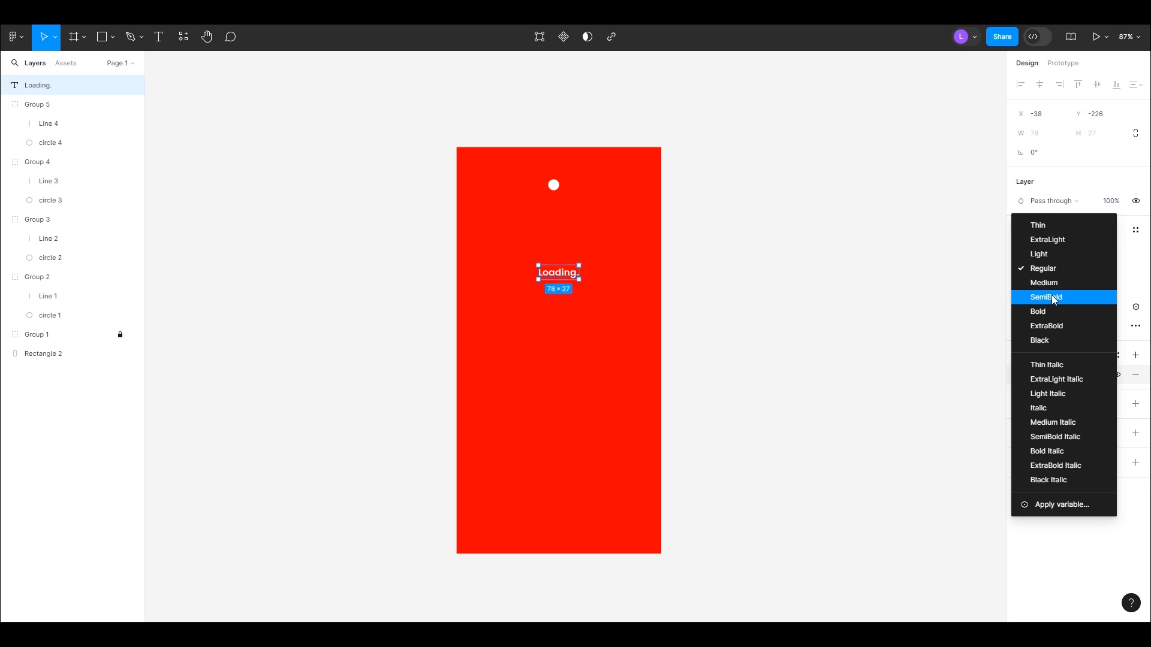
click(1054, 297)
click(1094, 269)
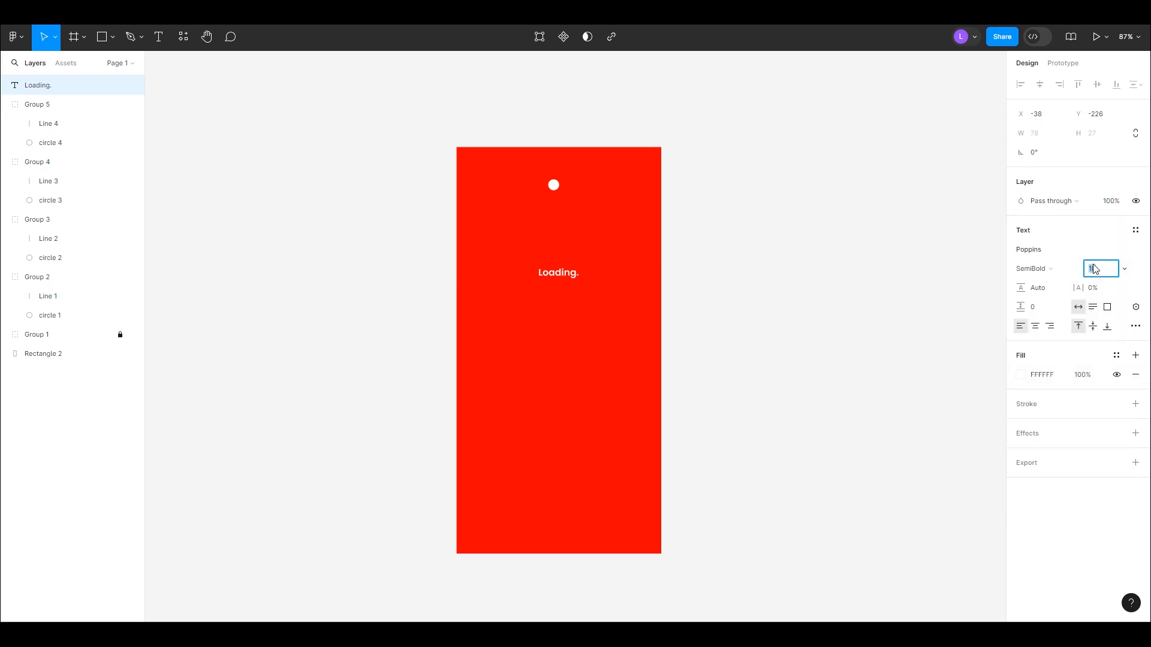
text(25)
key(Return)
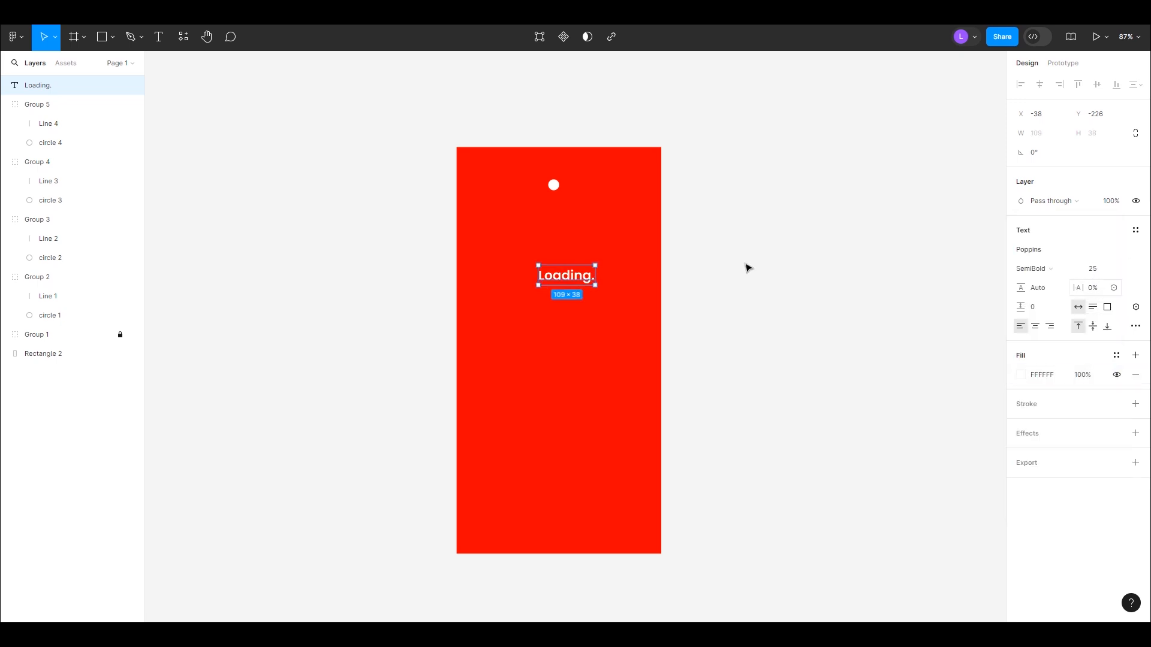
click(1046, 269)
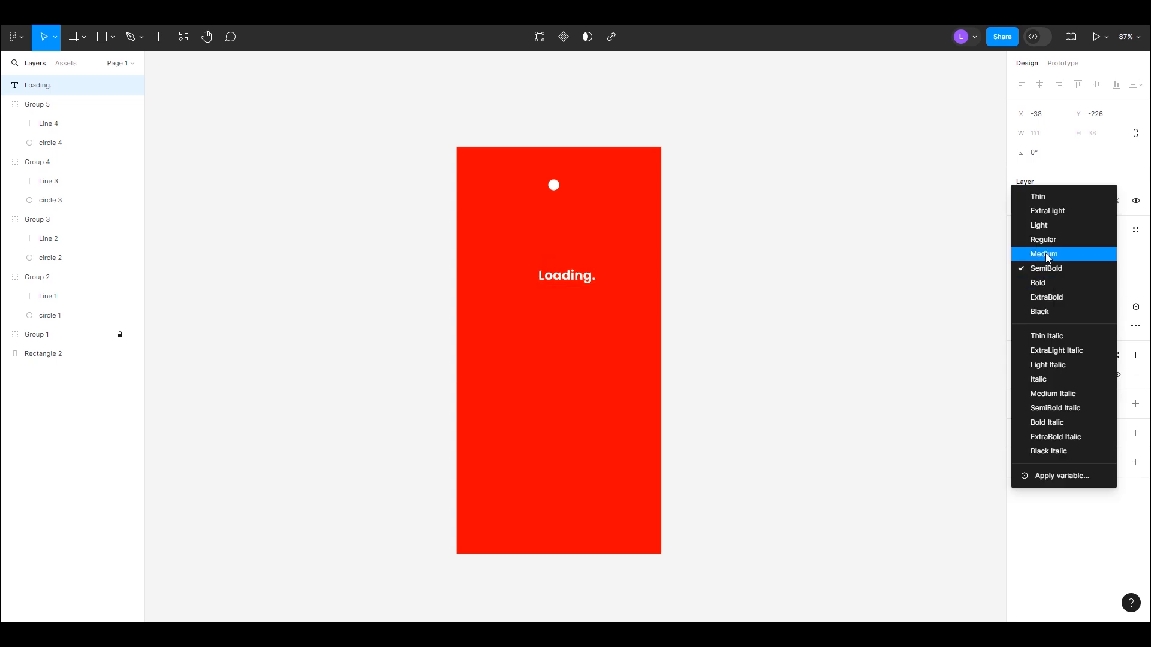
key(Return)
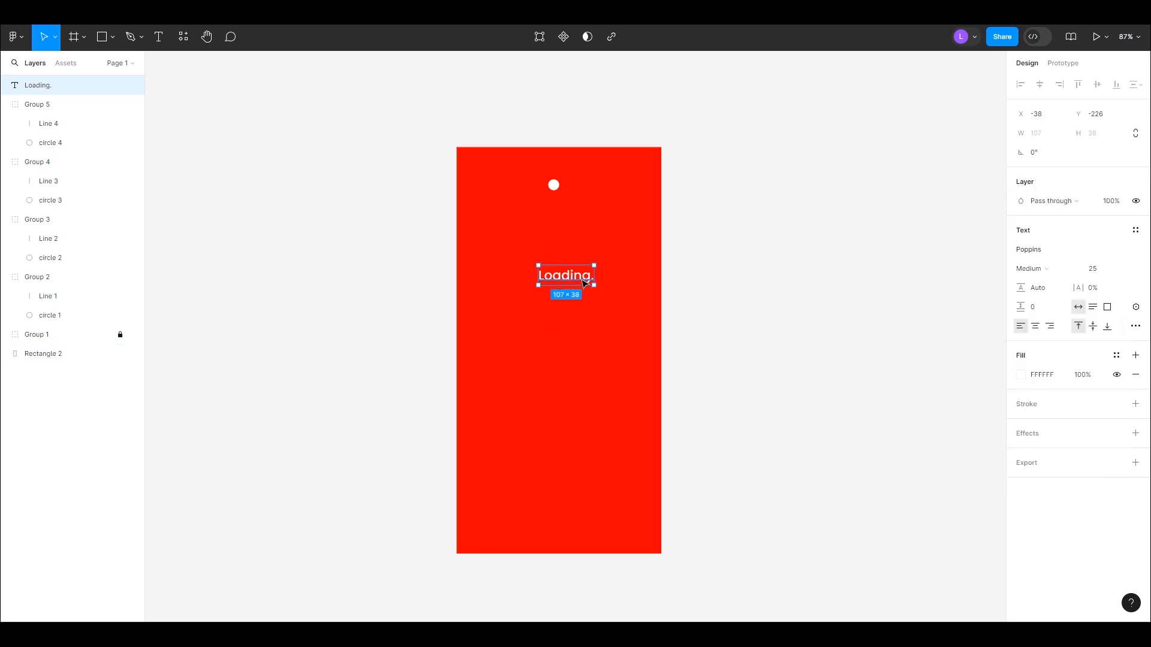
drag(590, 282, 580, 282)
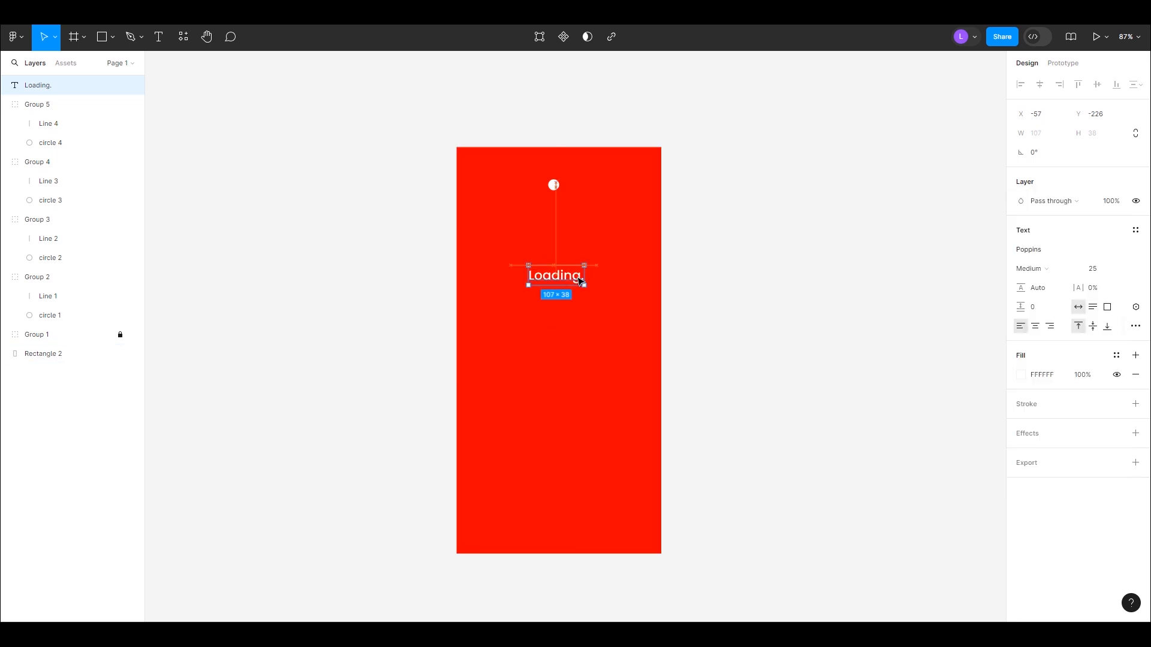
click(57, 335)
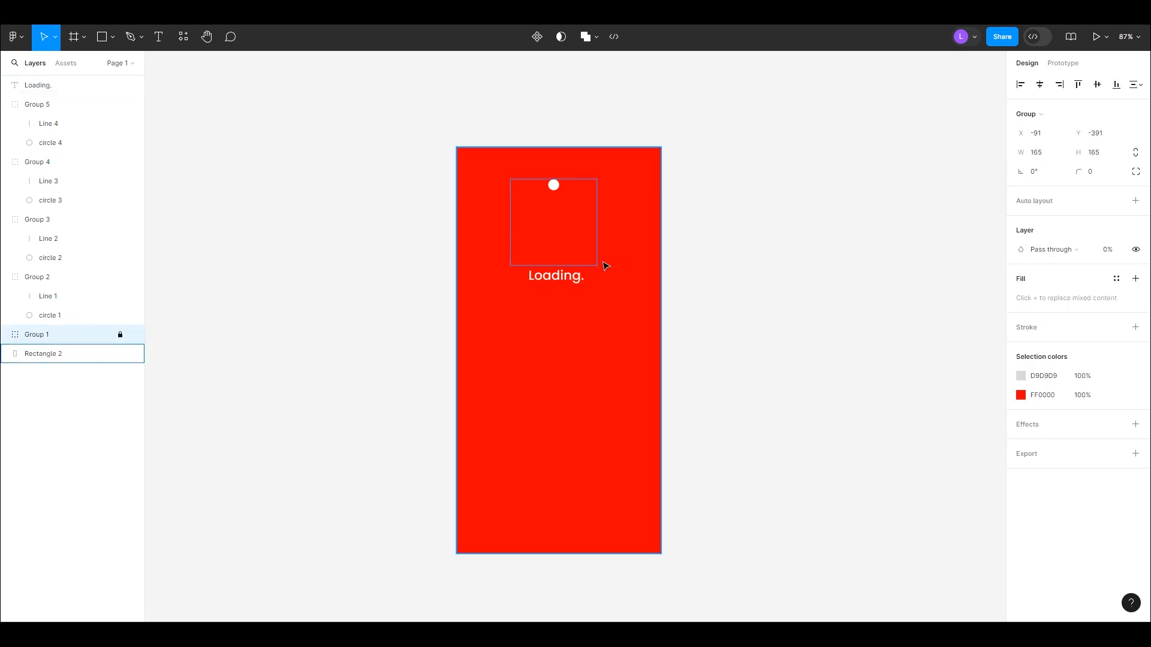
click(563, 277)
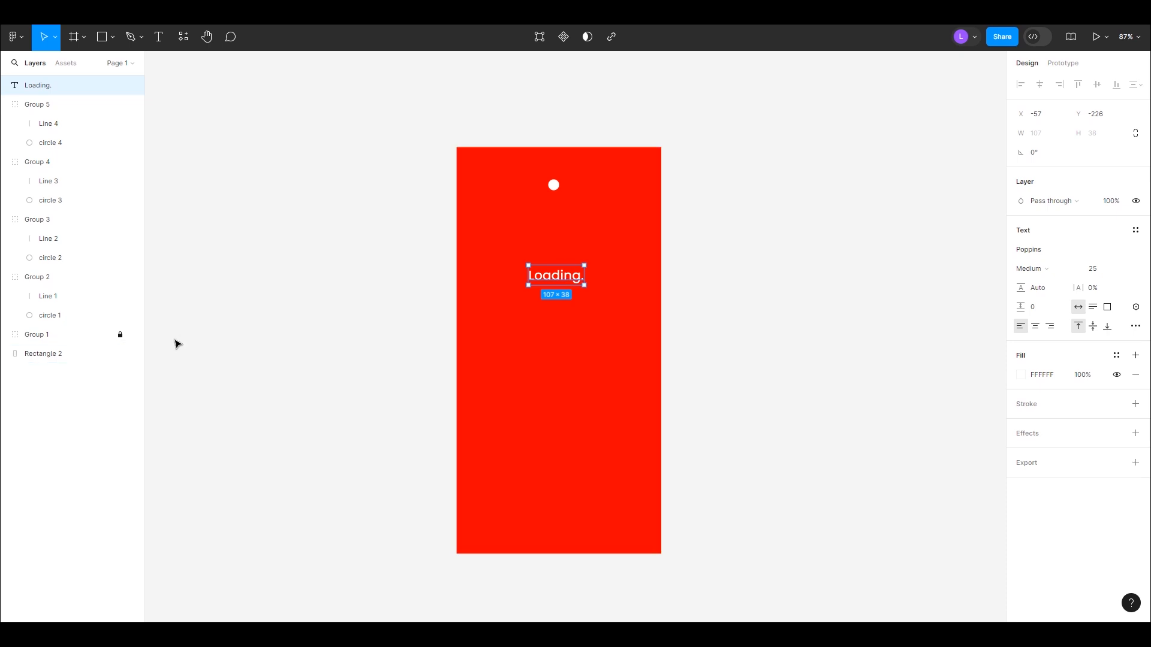
shift+click(105, 337)
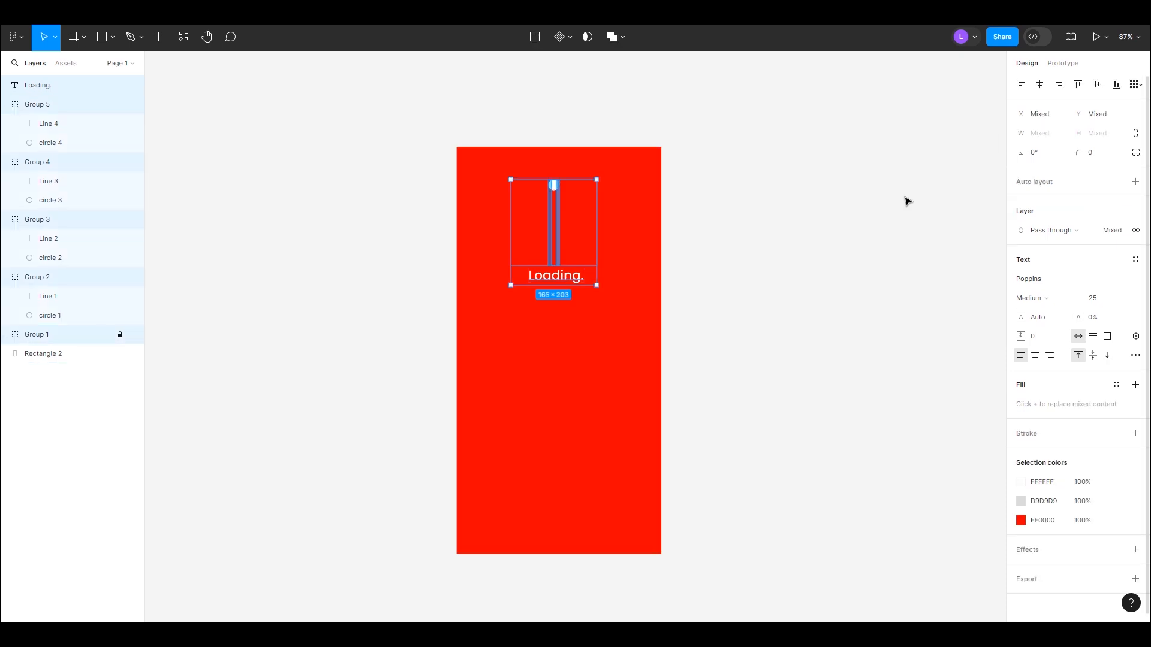
click(867, 232)
click(556, 276)
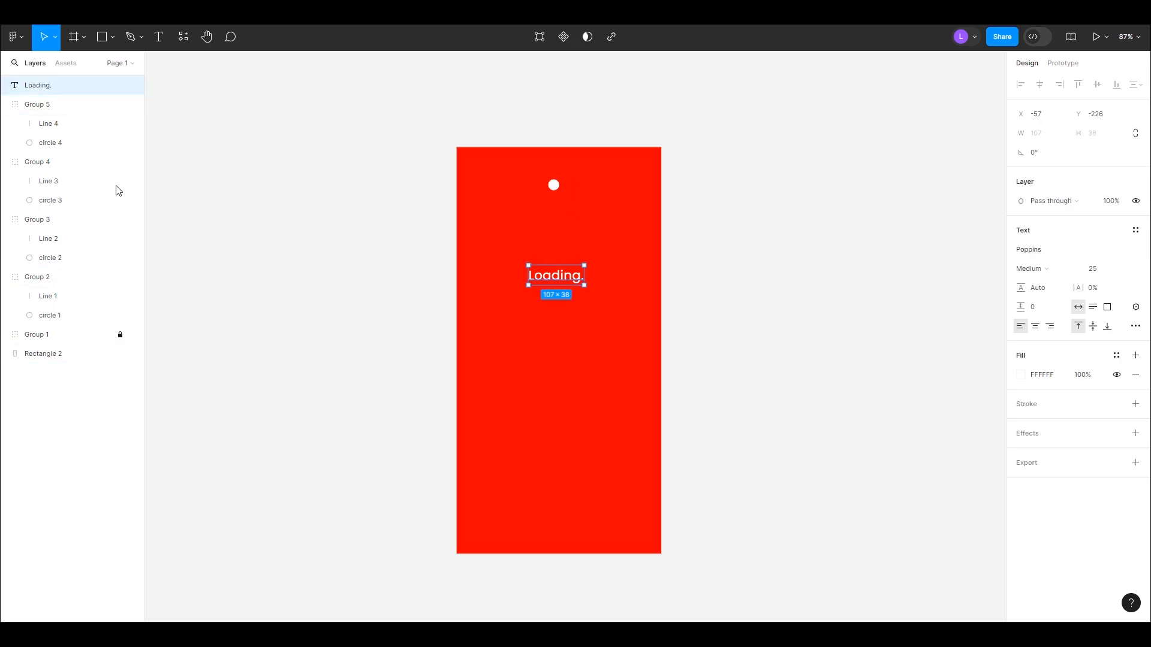
shift+click(40, 104)
click(21, 169)
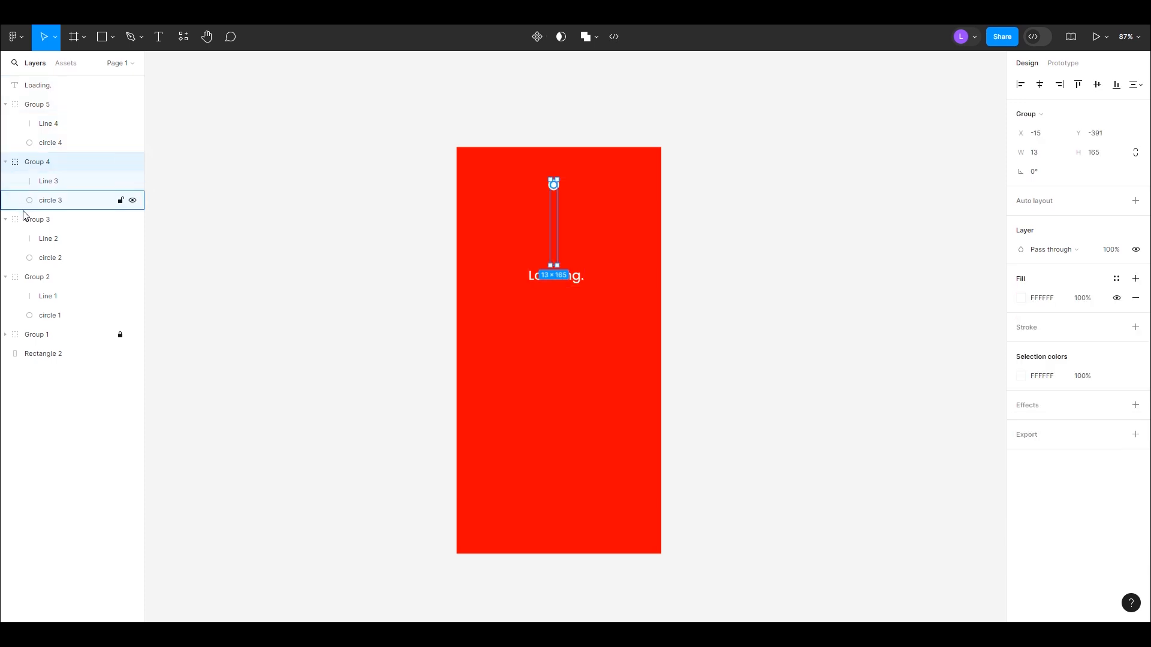
shift+click(26, 219)
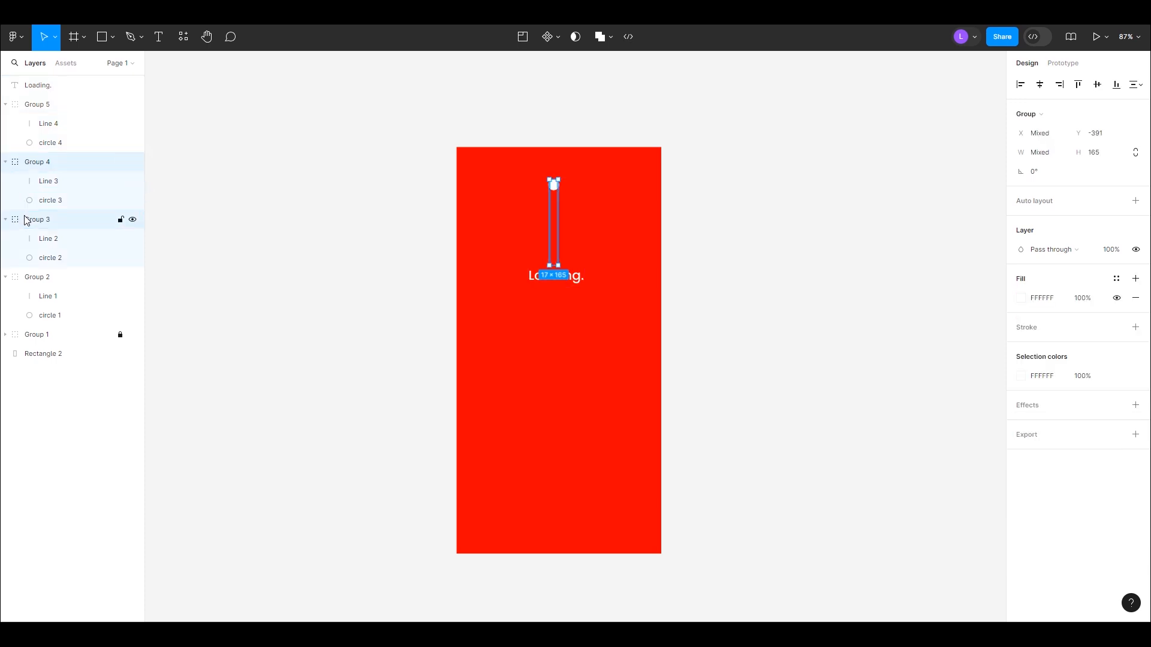
- Wrap the "Loading." text and Groups 1 to 5 in a frame, leaving out the red Rectangle 2
click(30, 87)
shift+click(49, 355)
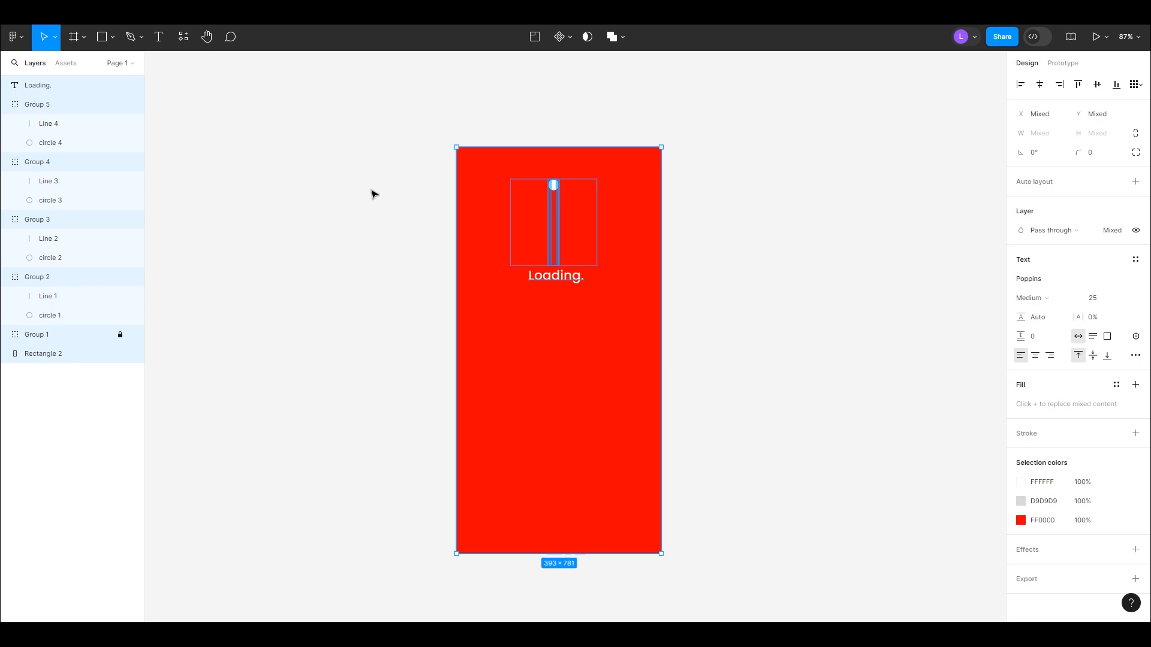
shift+click(104, 360)
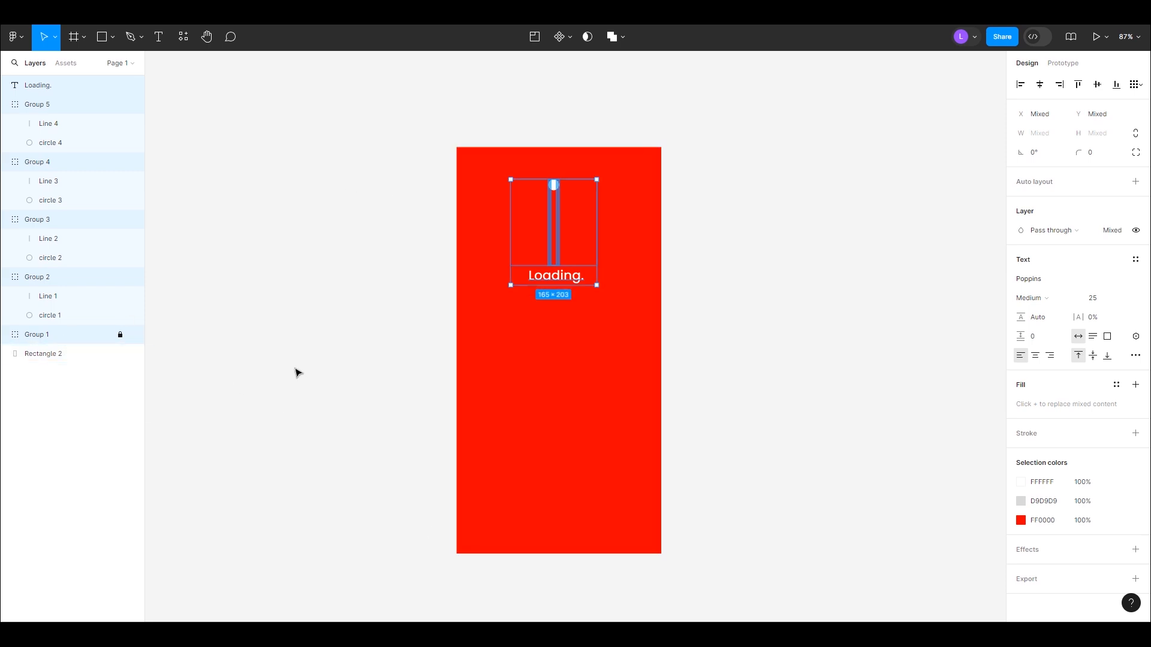
right_click(559, 205)
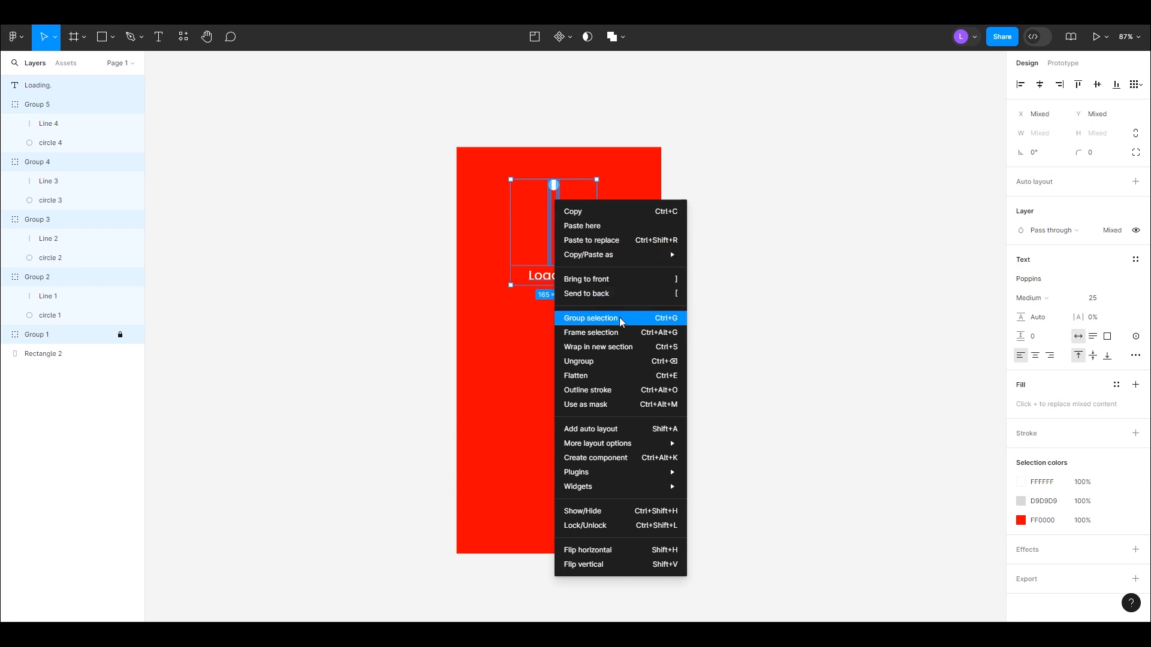
click(625, 334)
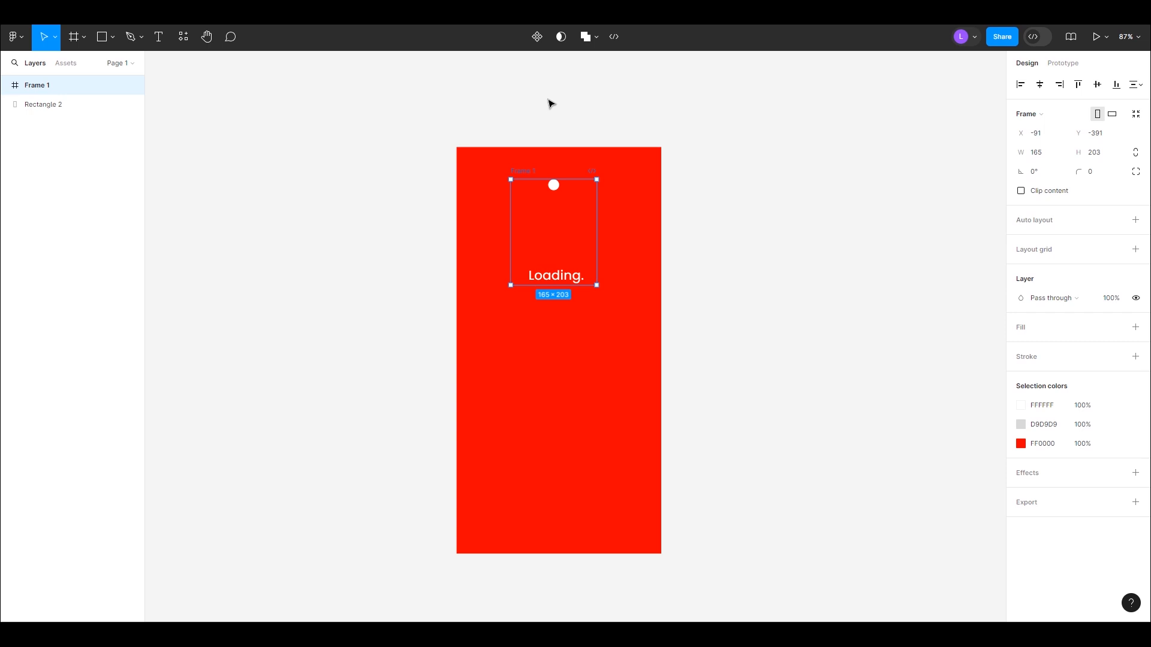
- Turn the frame into a component and add a second variant, expanding that variant's layers
click(537, 38)
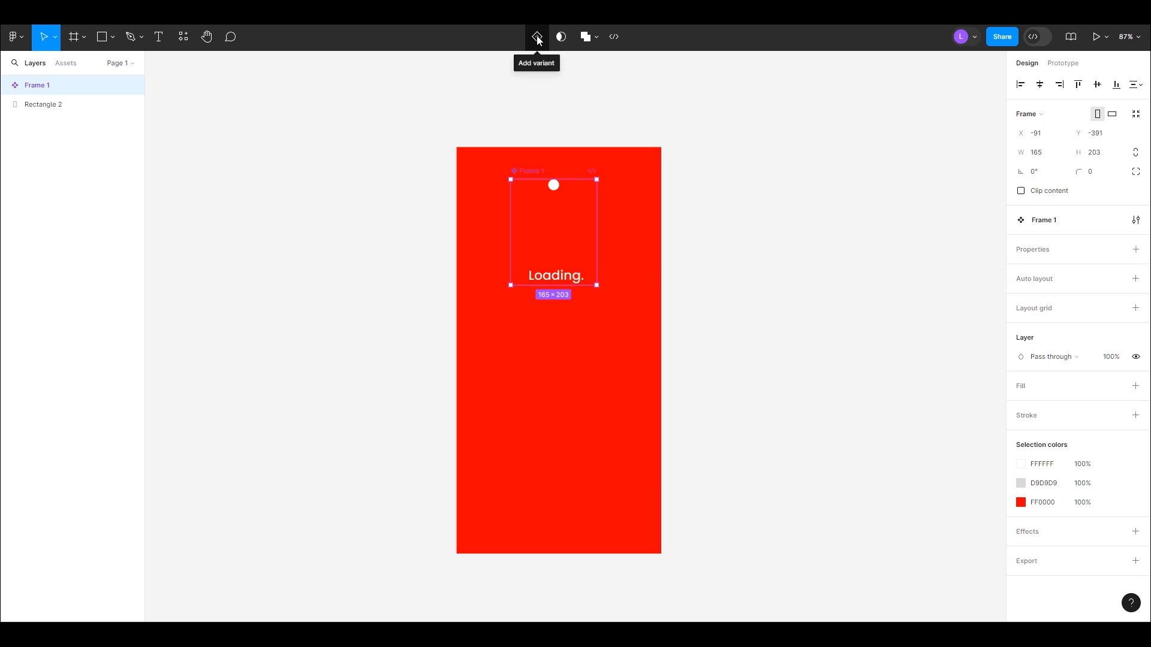
click(537, 38)
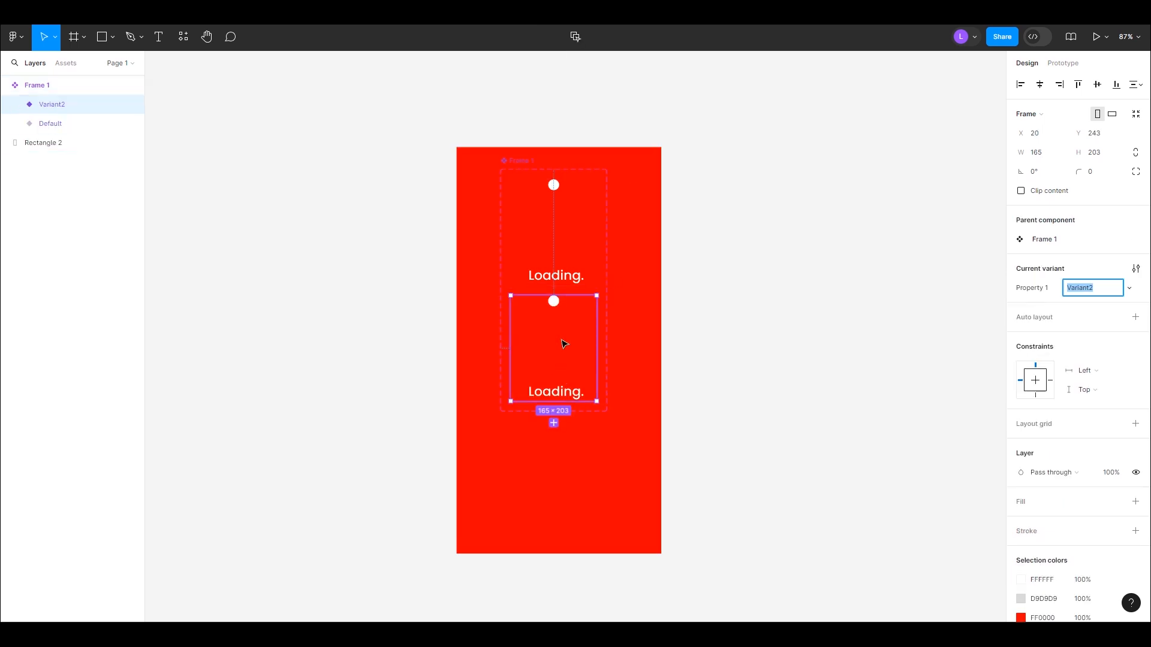
click(14, 105)
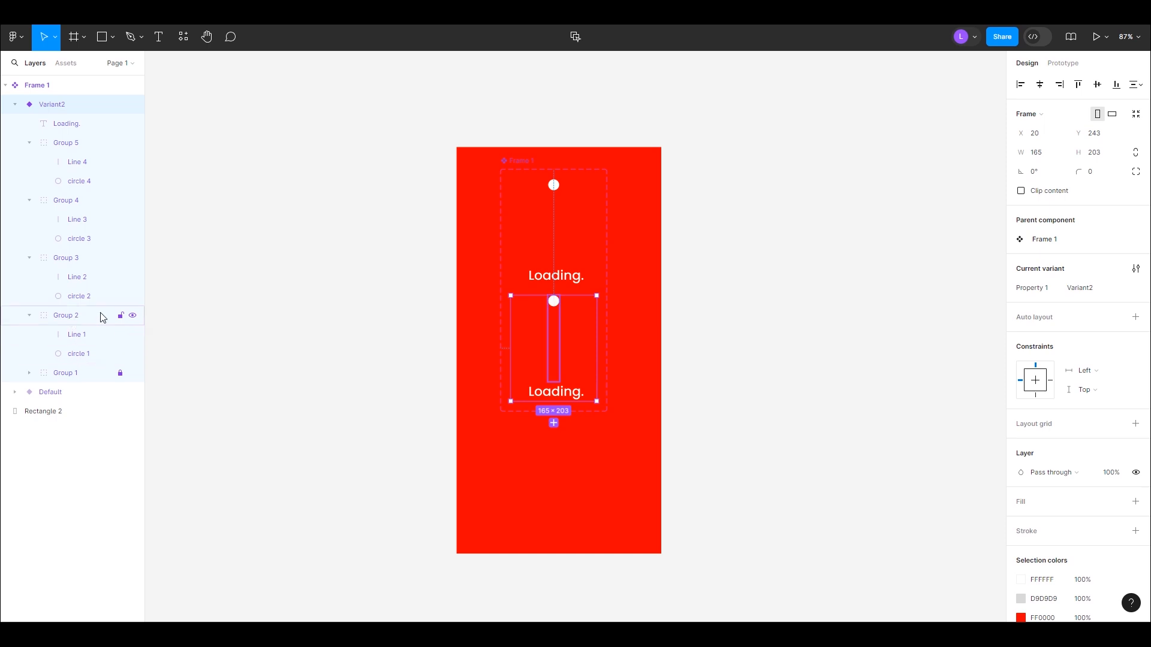
- In Variant2, rotate Group 2 to about -176° and Group 3 to -150° so their circles sit above the label
click(72, 318)
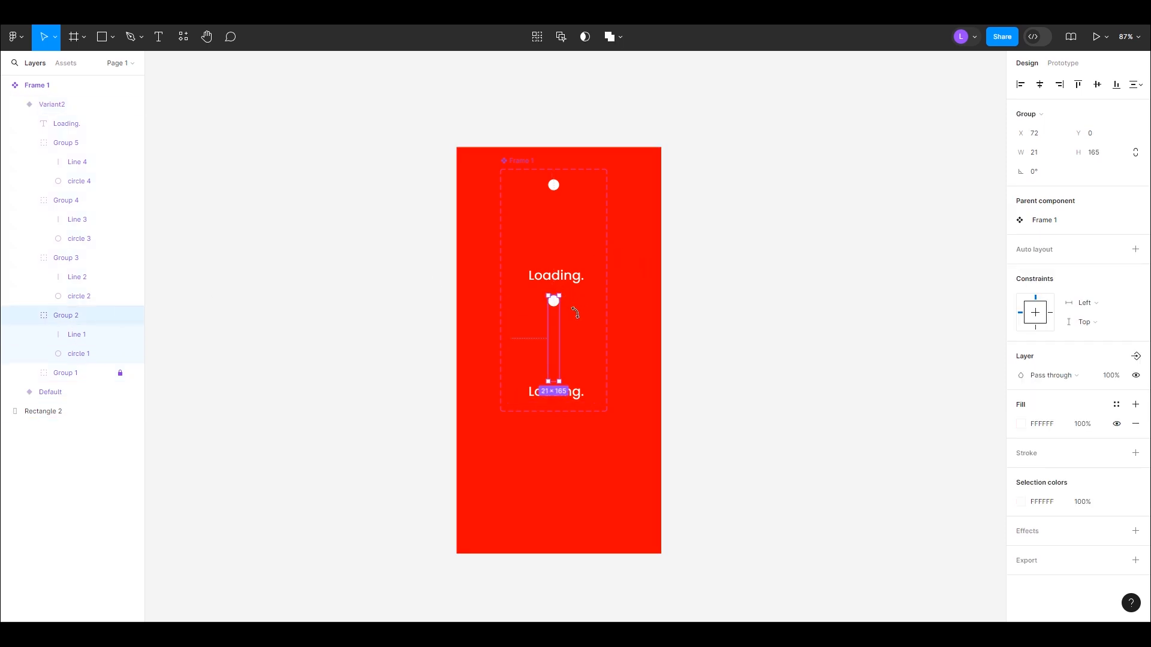
drag(575, 312, 545, 383)
drag(569, 386, 568, 387)
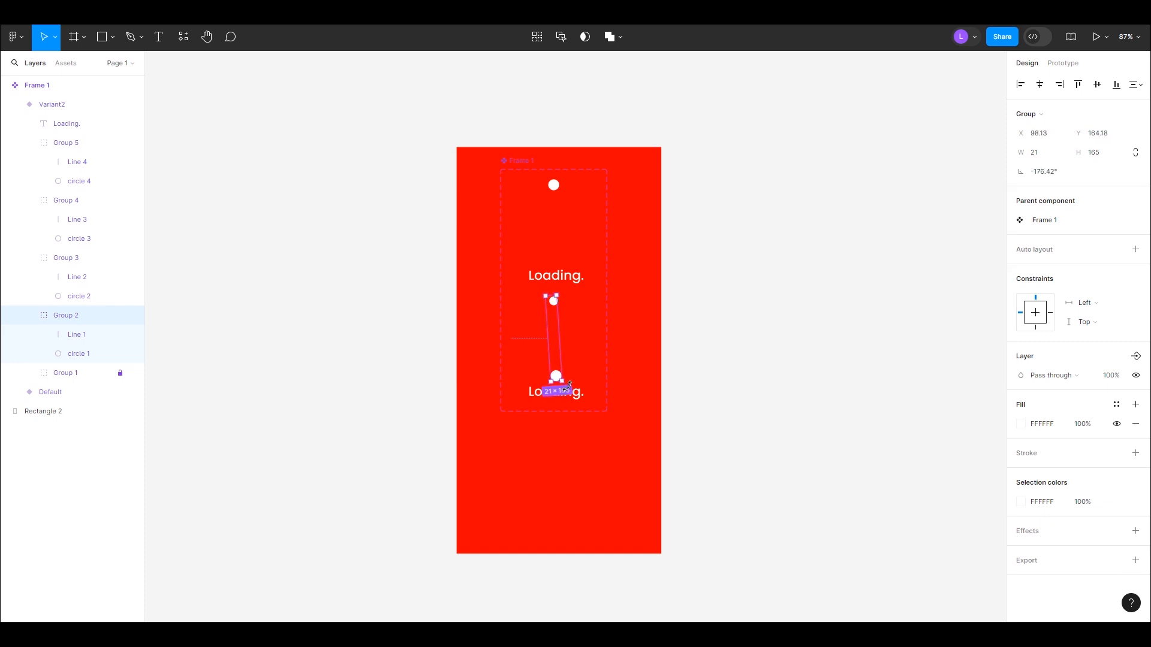
click(76, 263)
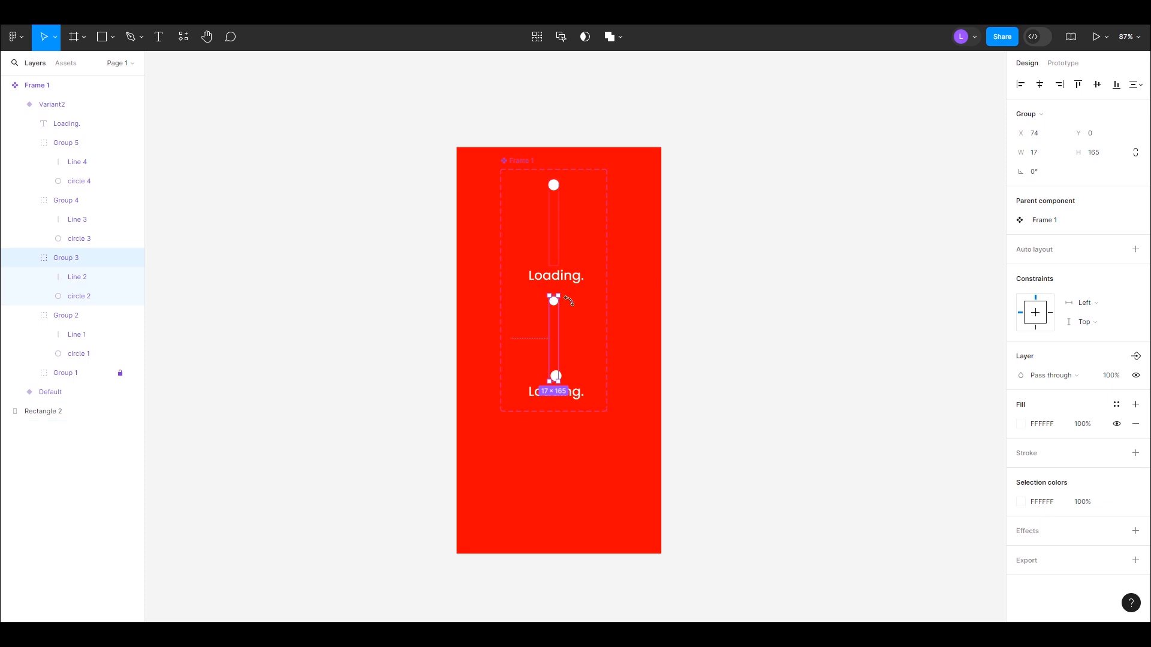
drag(560, 295, 562, 384)
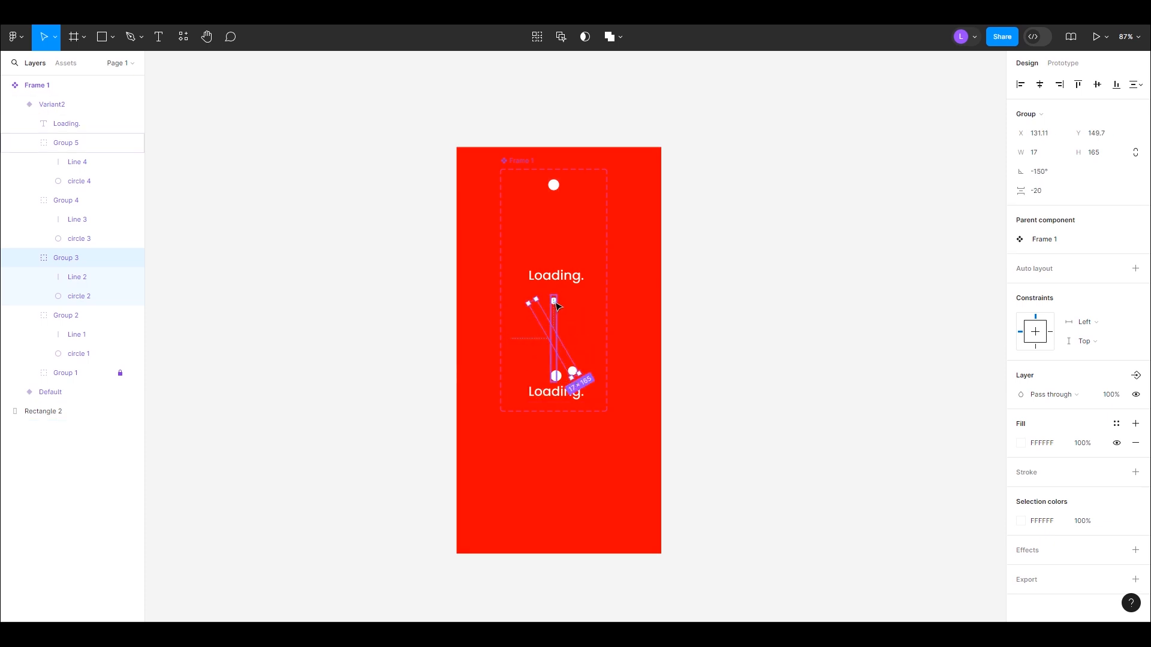
- Rotate Group 4 in Variant2 to -120° to place its circle beyond Group 3's circle on the ring
click(91, 202)
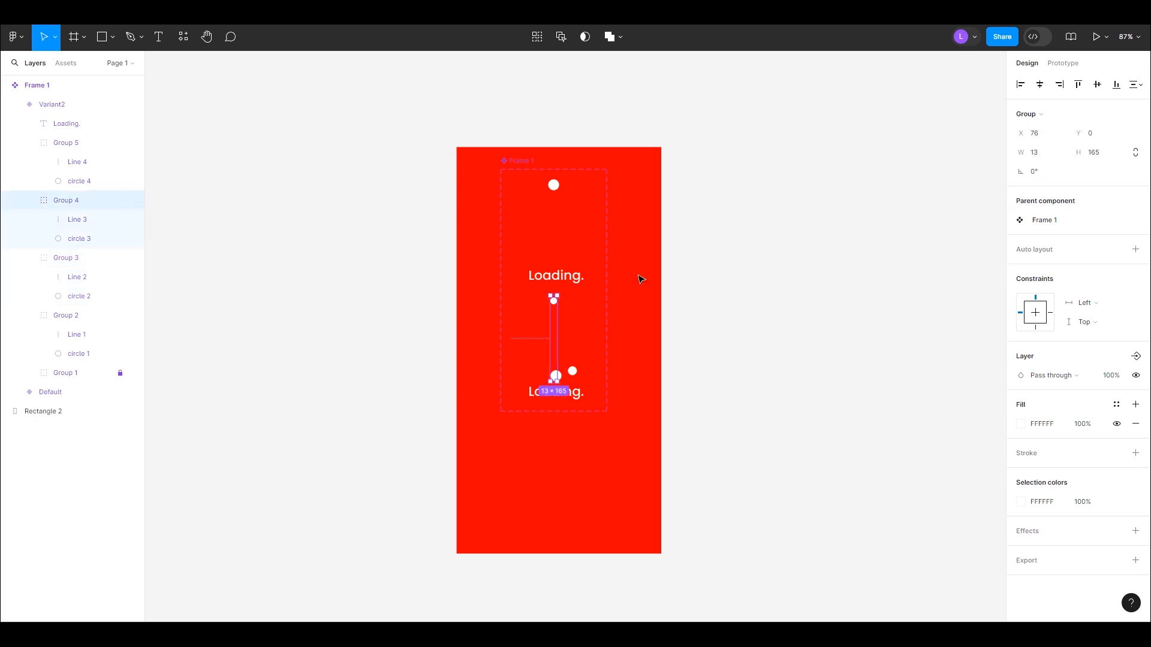
drag(567, 295, 580, 363)
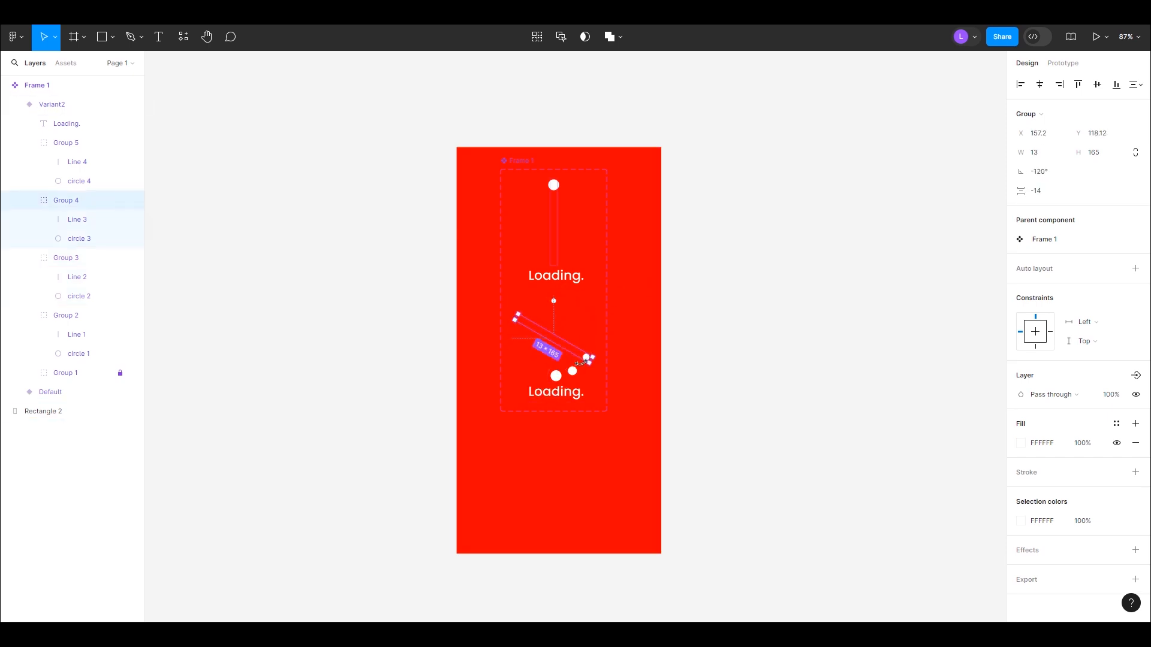
drag(577, 366, 572, 368)
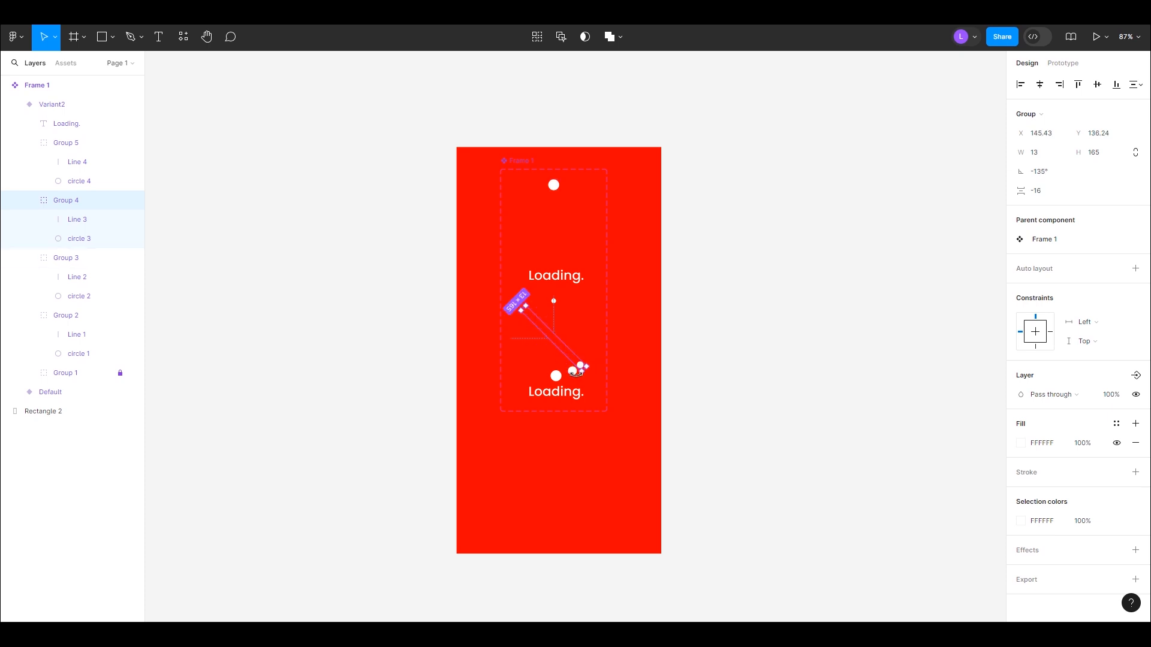
click(717, 389)
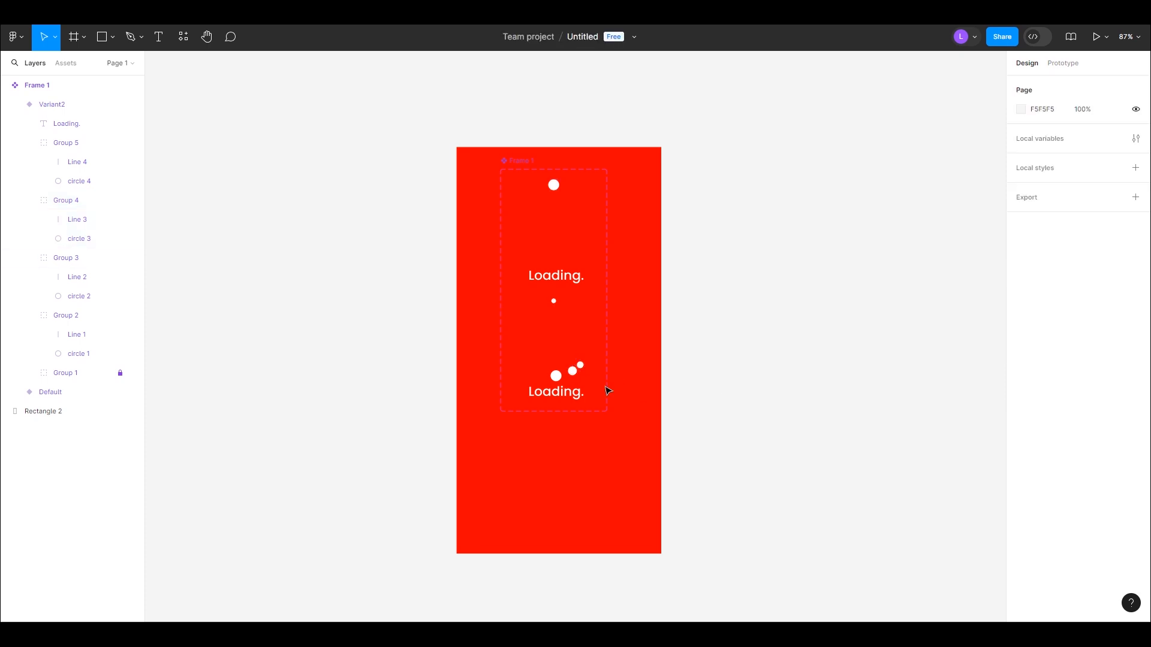
click(577, 374)
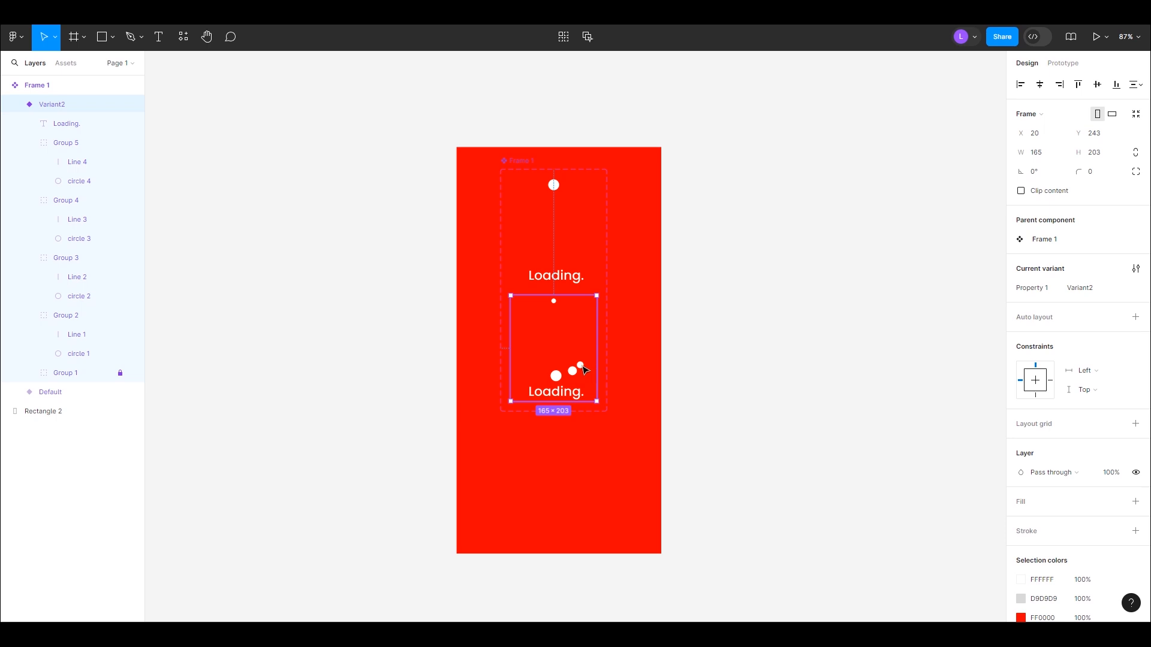
click(78, 205)
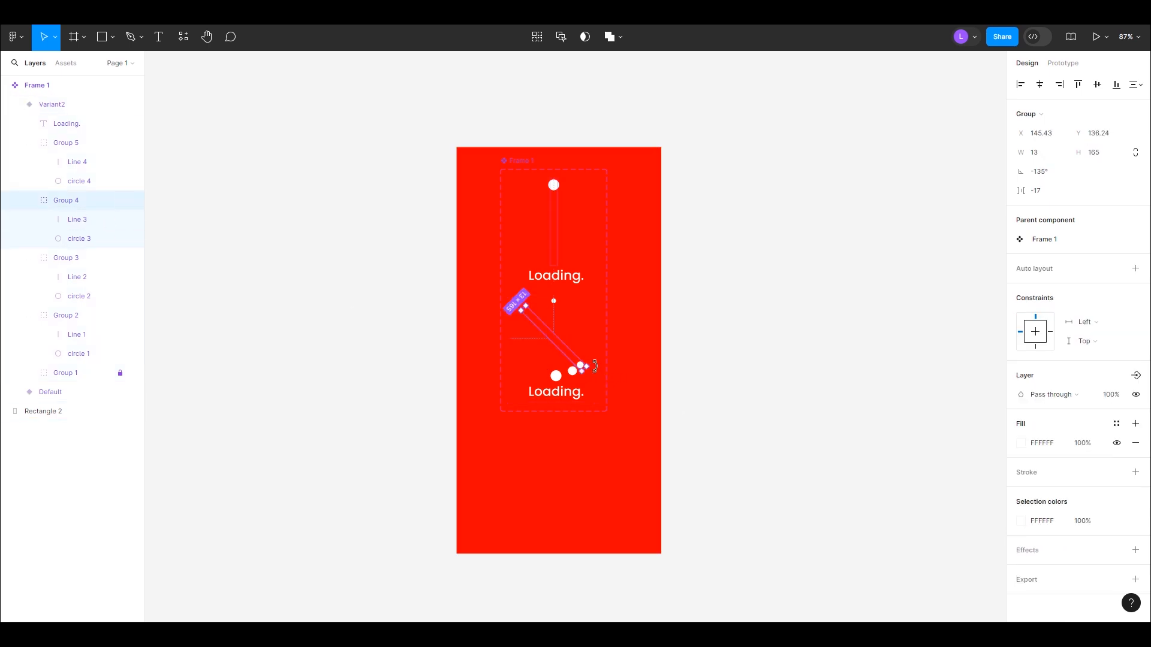
drag(598, 364, 599, 363)
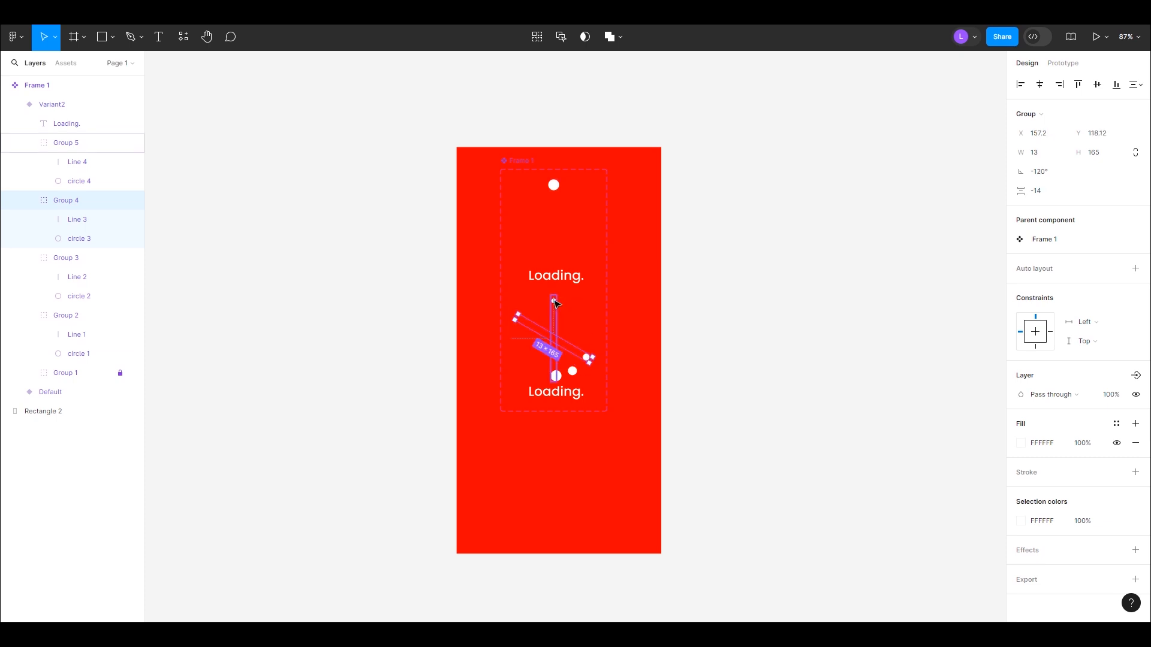
- Rotate Group 5 in Variant2 to -90° so the smallest circle ends the trail, and clear the selection
click(556, 304)
drag(560, 294, 592, 346)
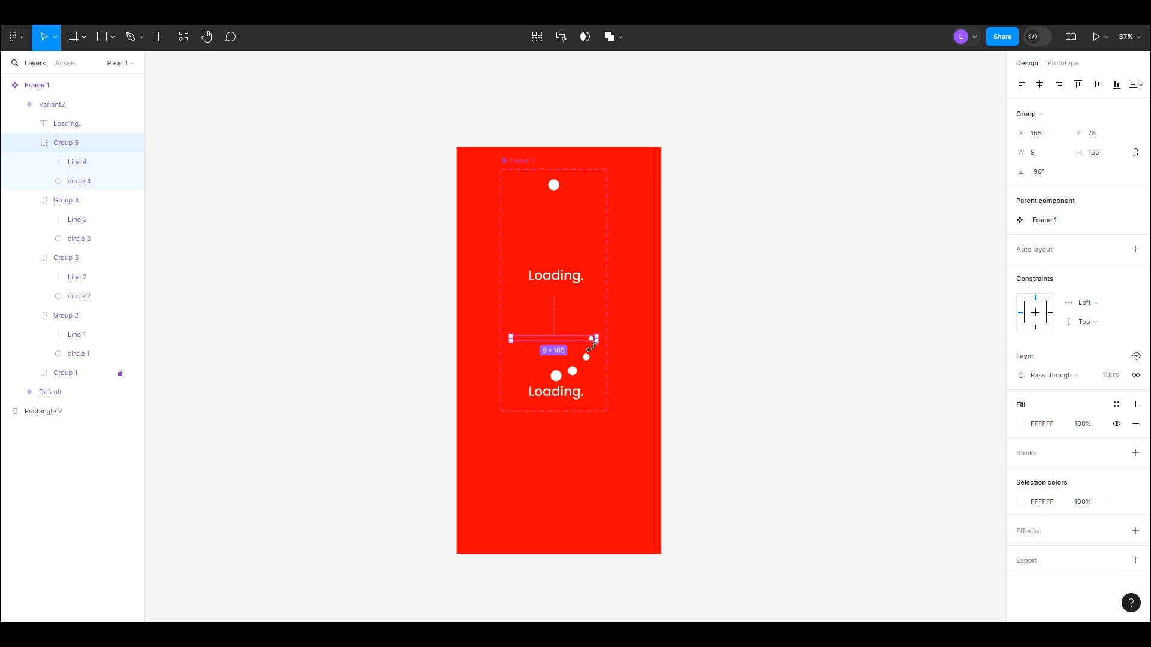
click(764, 354)
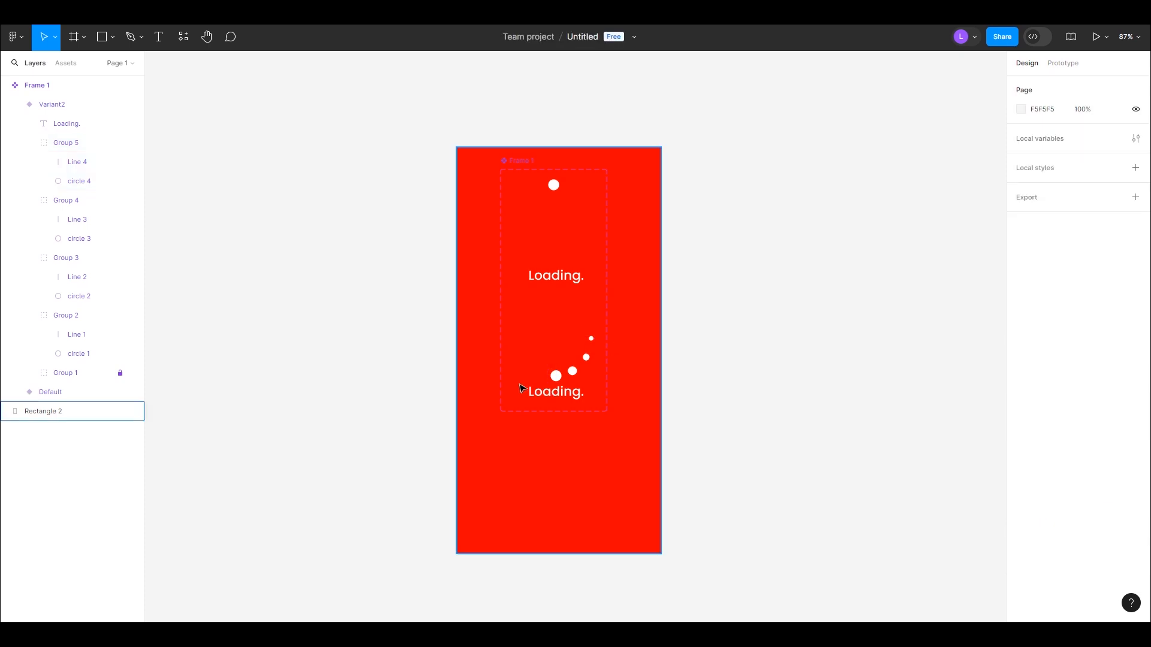
click(547, 358)
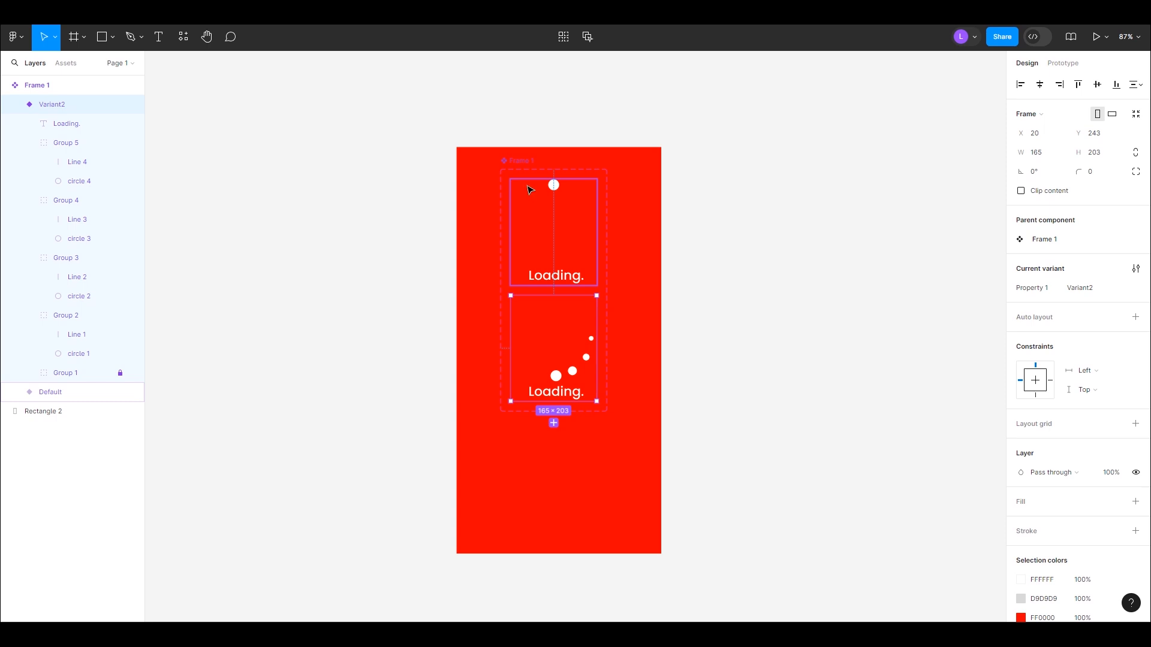
click(530, 190)
click(523, 162)
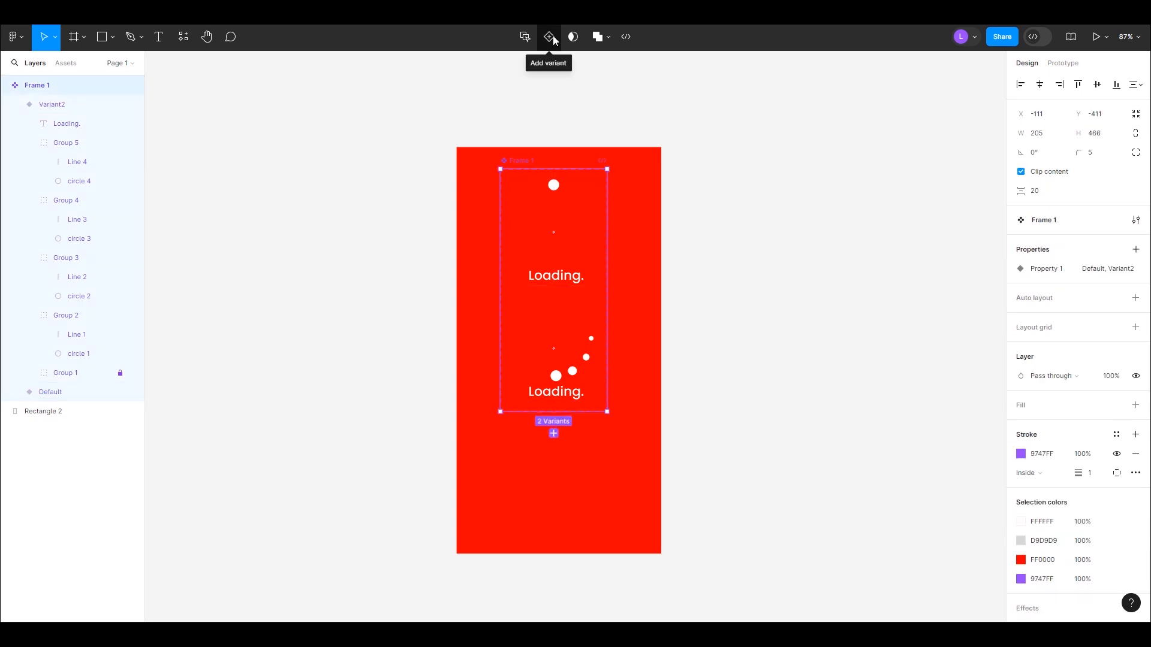
click(556, 305)
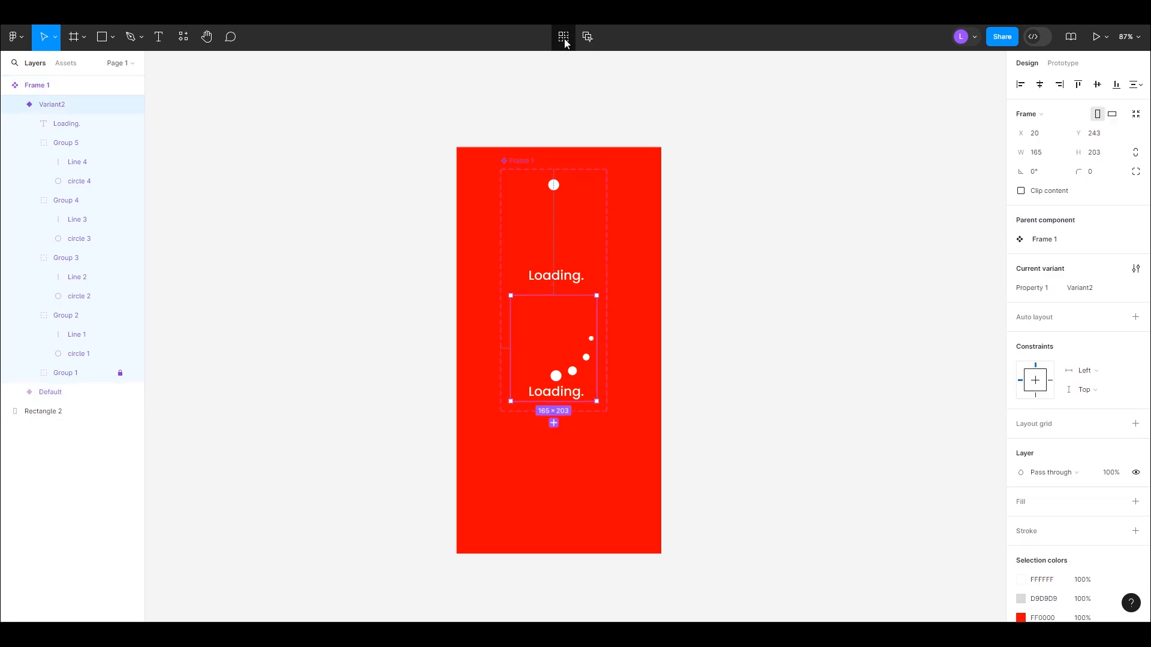
click(521, 162)
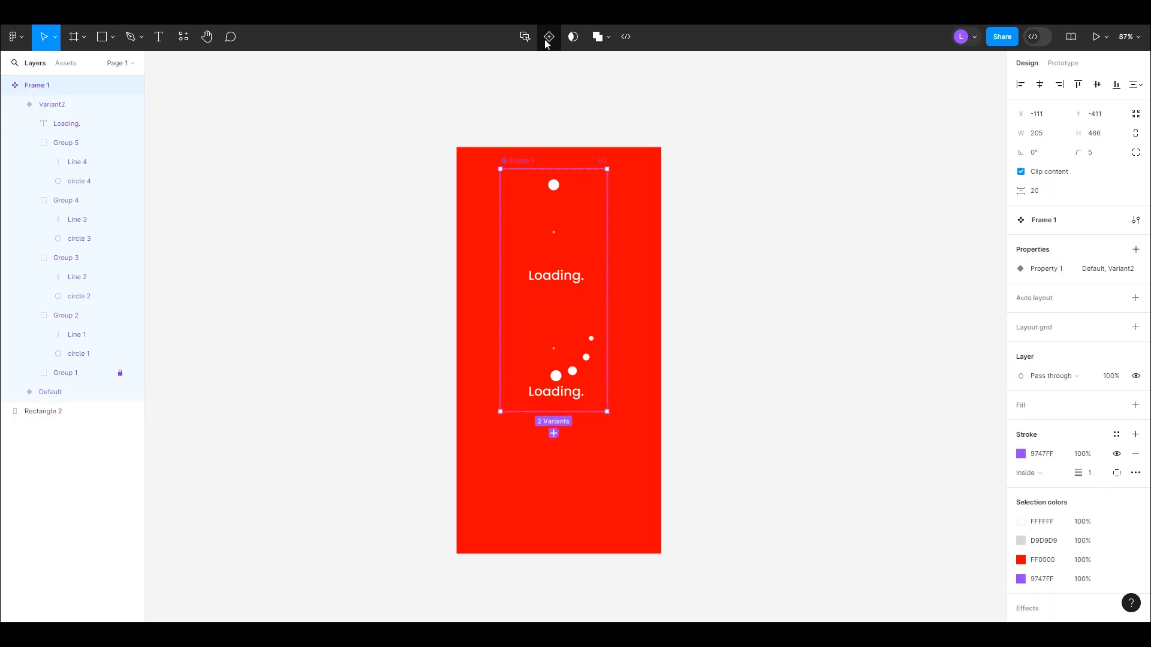
click(547, 40)
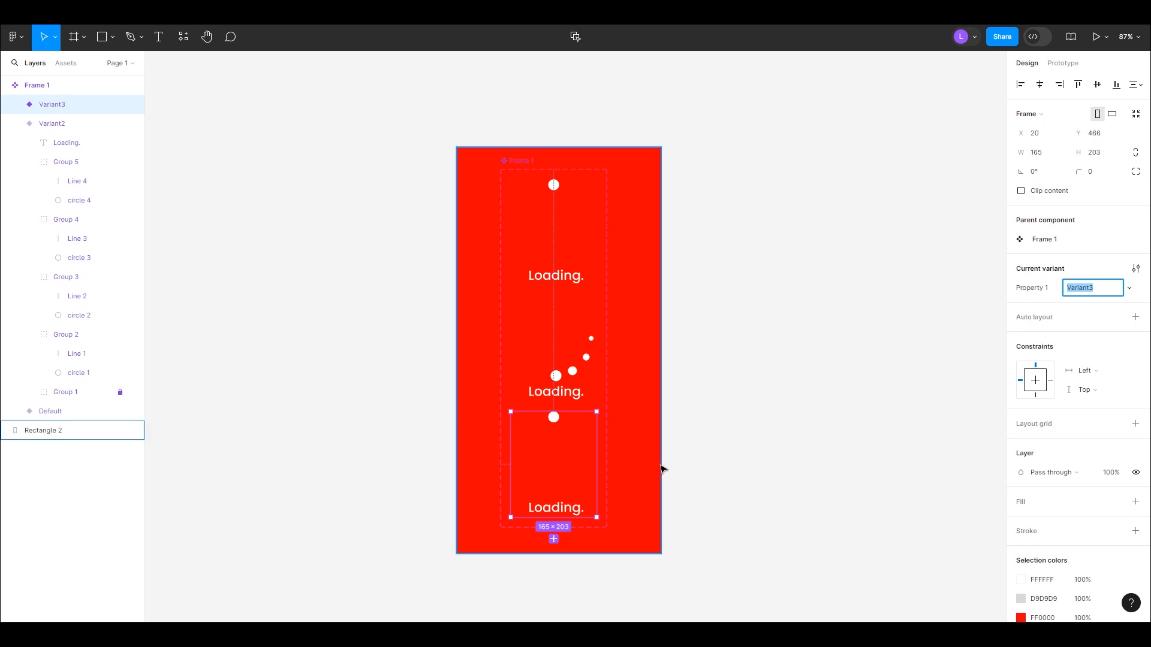
key(BackSpace)
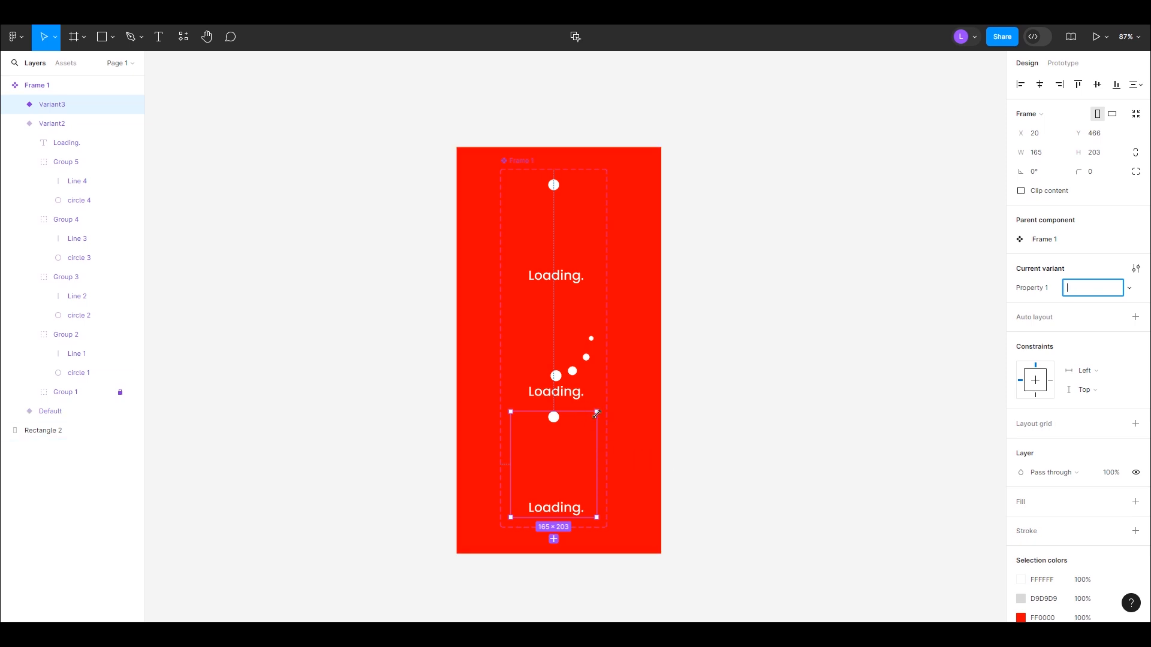
click(574, 371)
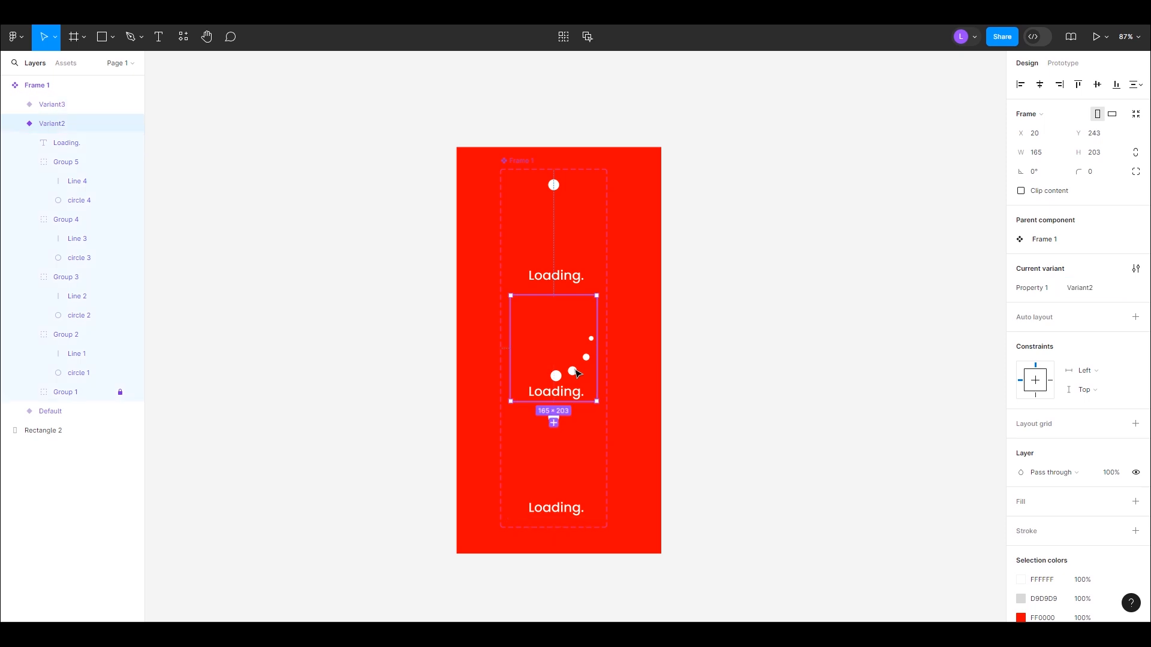
click(575, 516)
key(Delete)
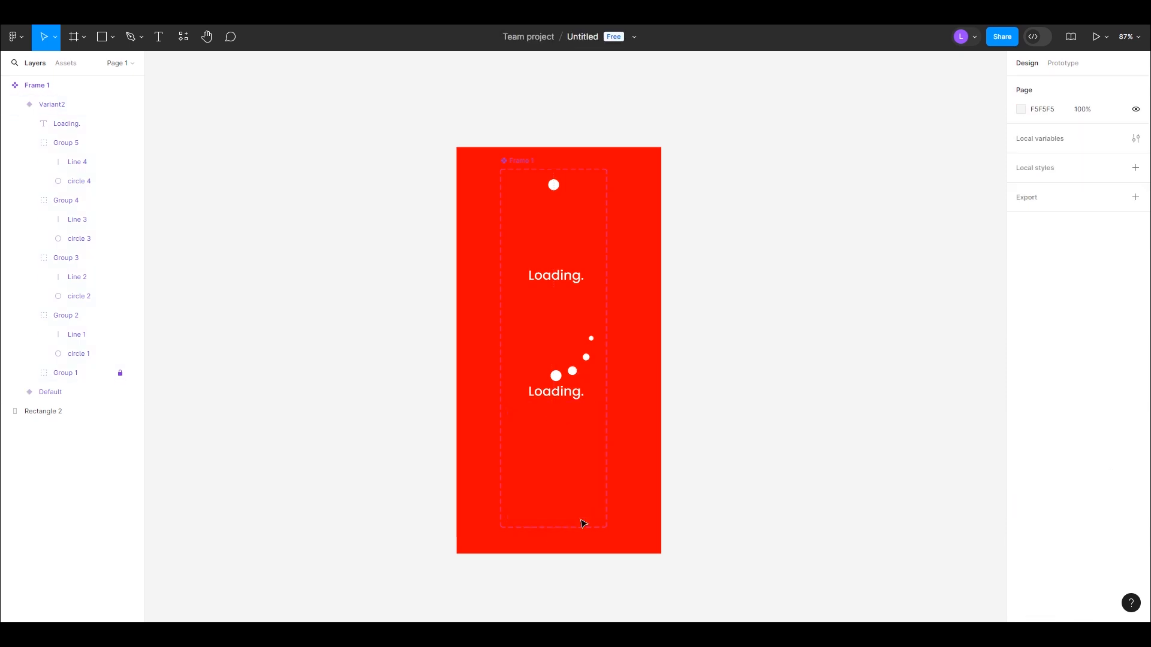
- Add a third variant copied from Variant2 and rotate its Group 2 to 90°
key(ctrl+z)
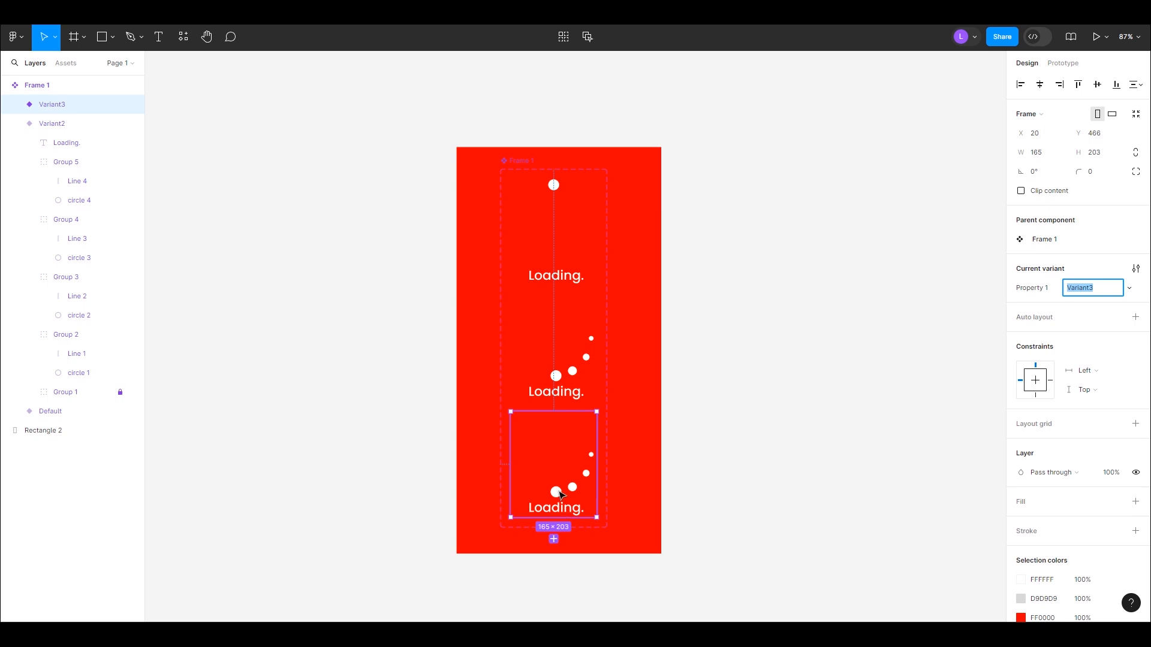
click(559, 491)
click(15, 104)
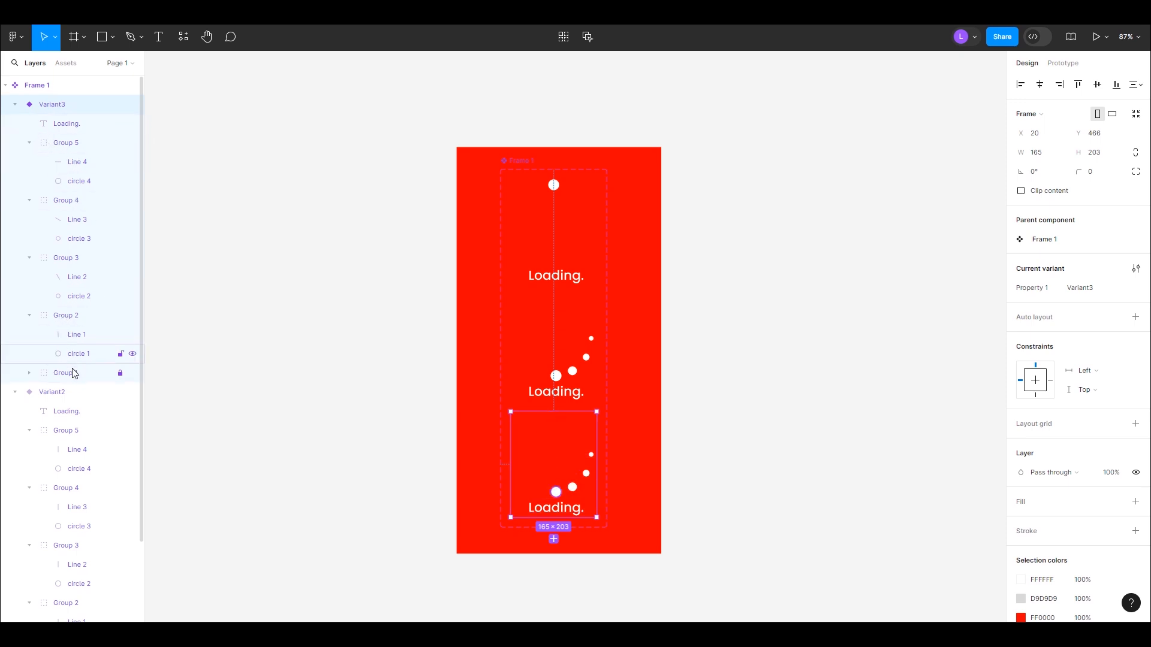
click(77, 316)
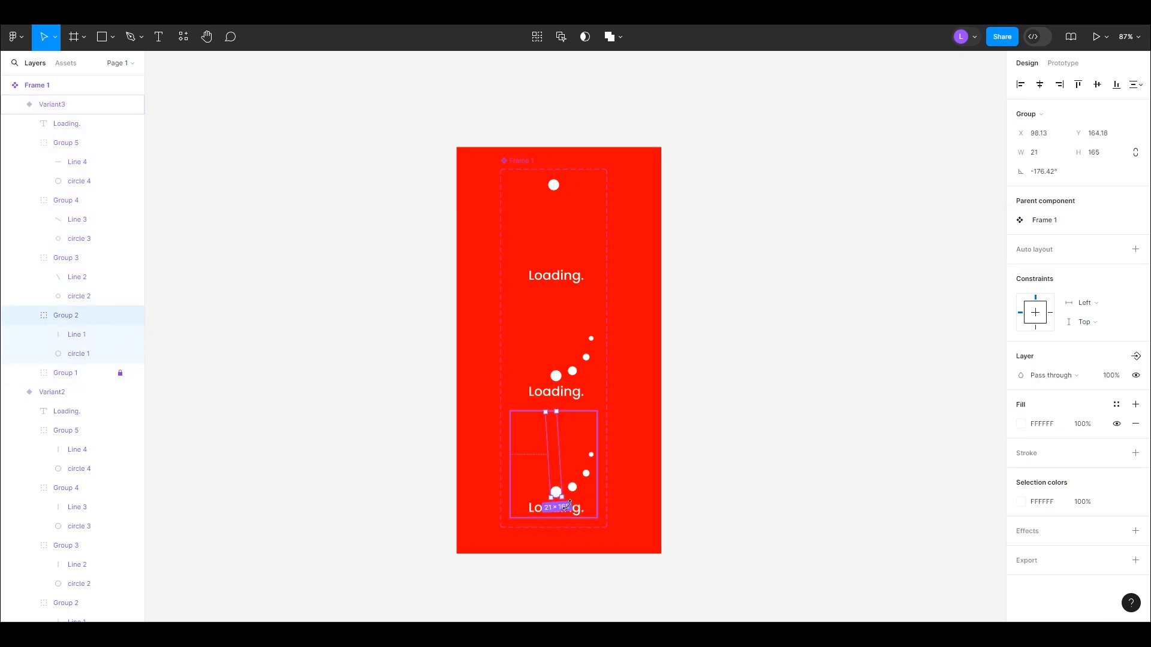
drag(534, 496, 508, 462)
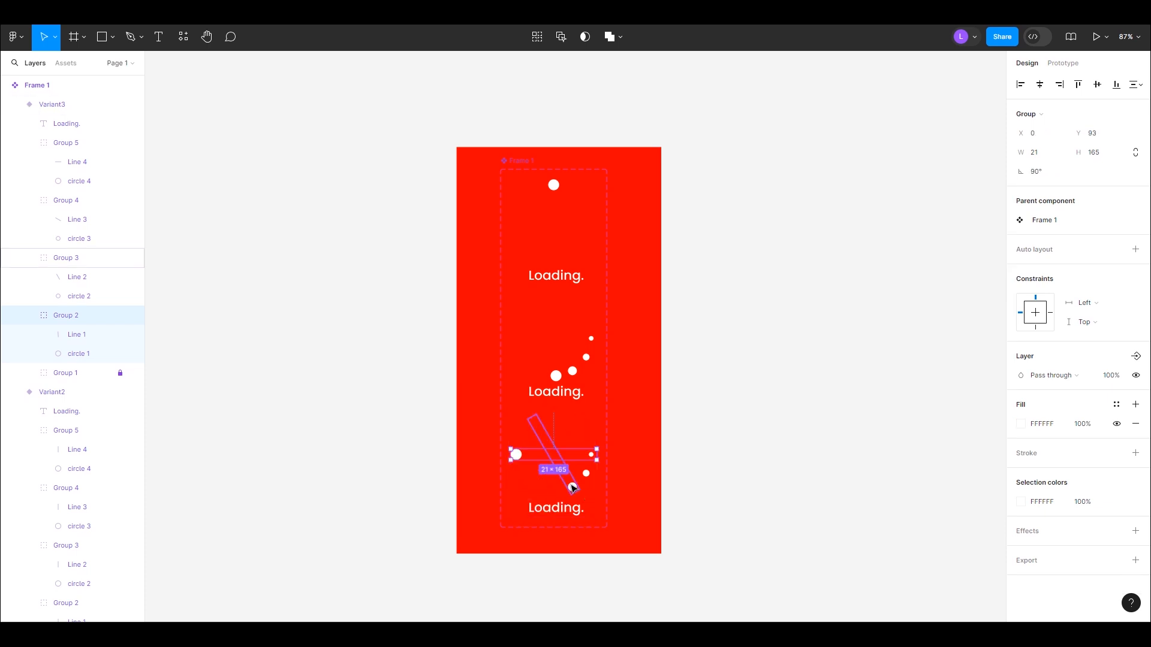
- In Variant3, rotate Group 3 to 120° and Group 4 to 150° so their circles trail the largest one
click(572, 489)
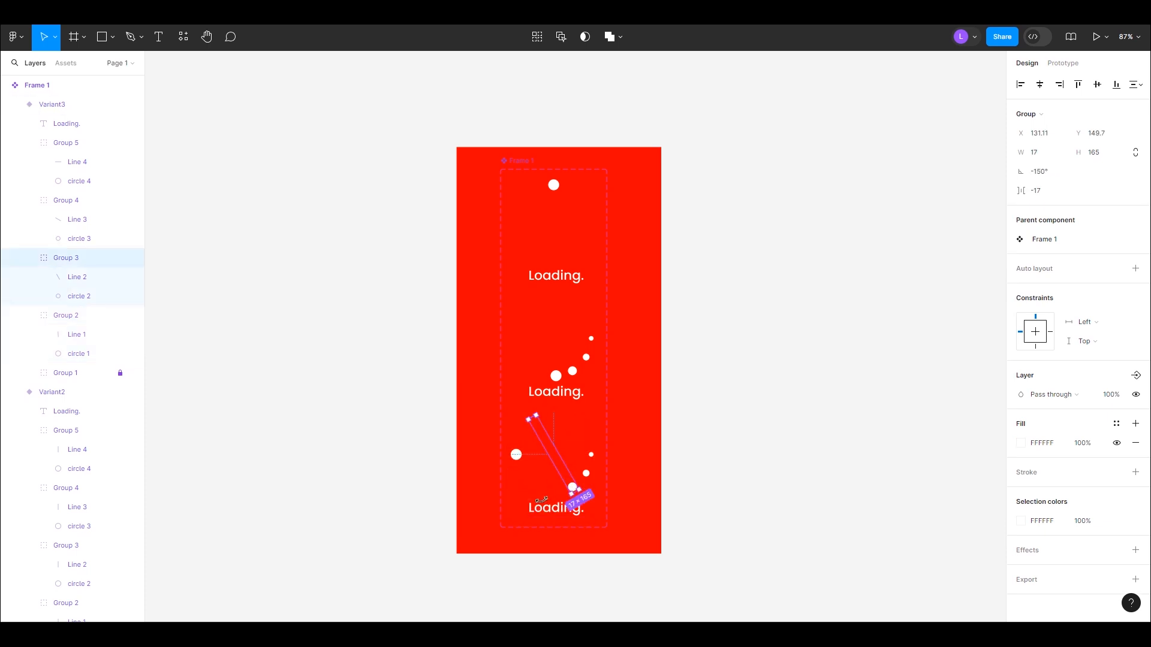
drag(541, 499, 514, 489)
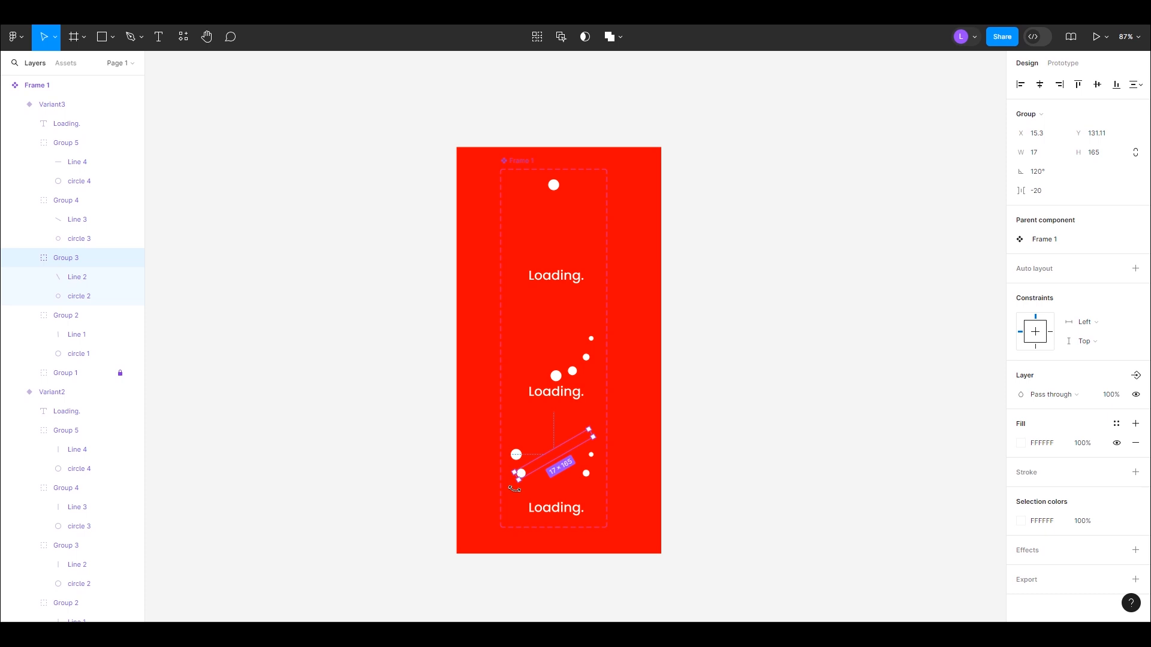
click(587, 474)
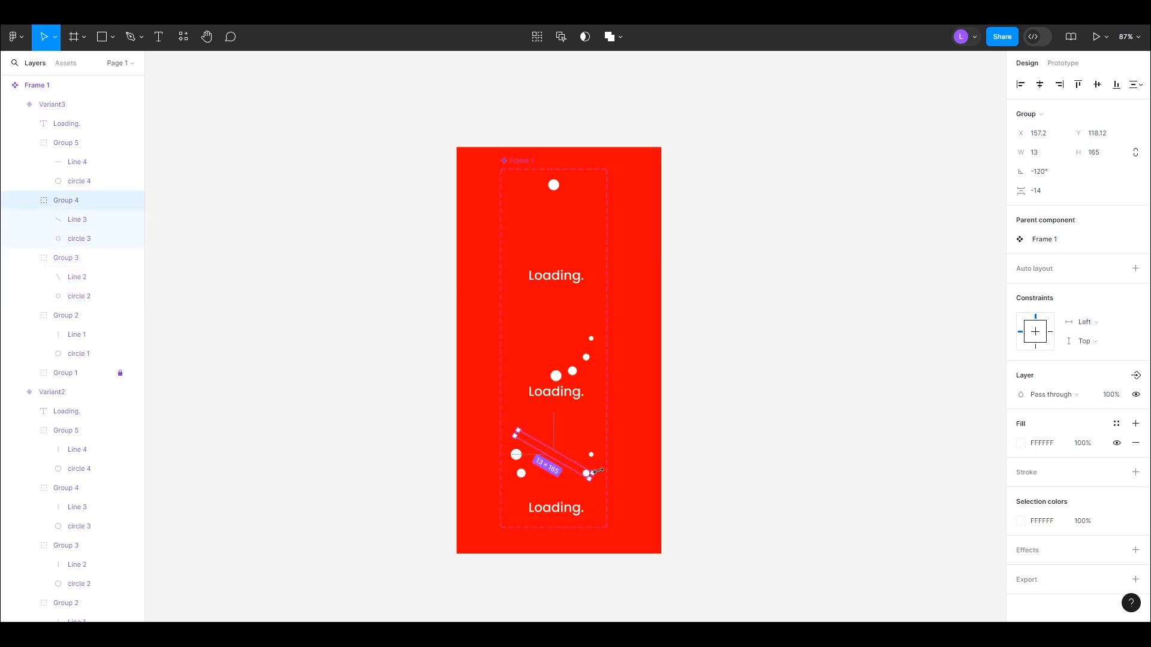
drag(591, 473, 537, 498)
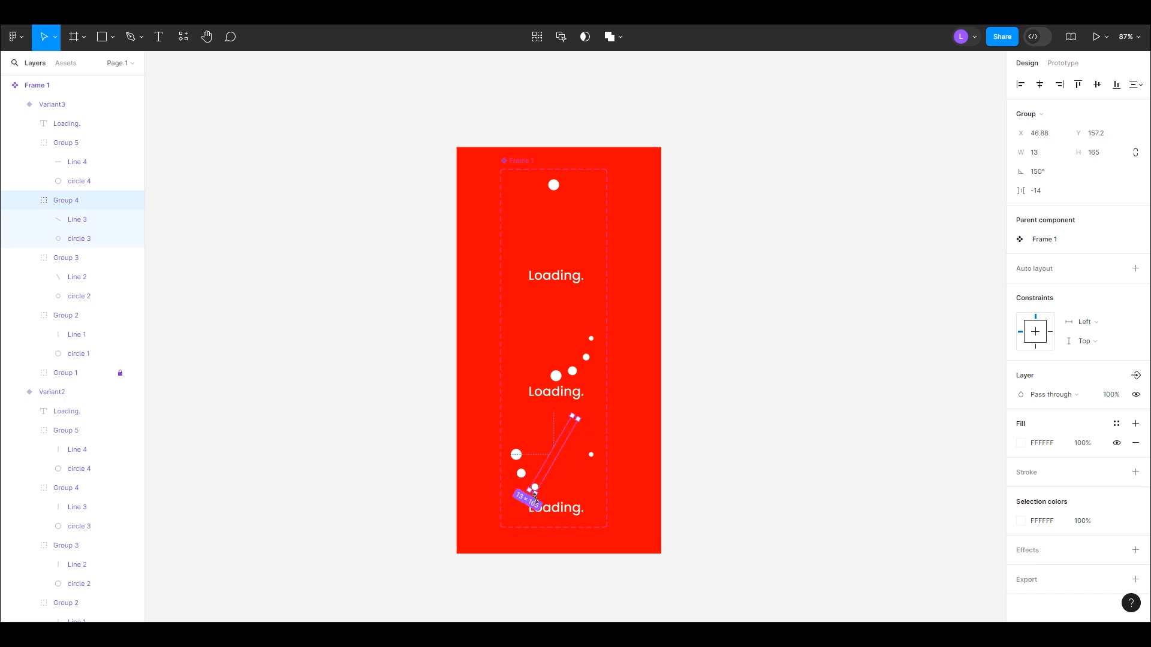
- Rotate Group 5 in Variant3 to 180° so the smallest circle sits just above the label, and clear the selection
click(596, 457)
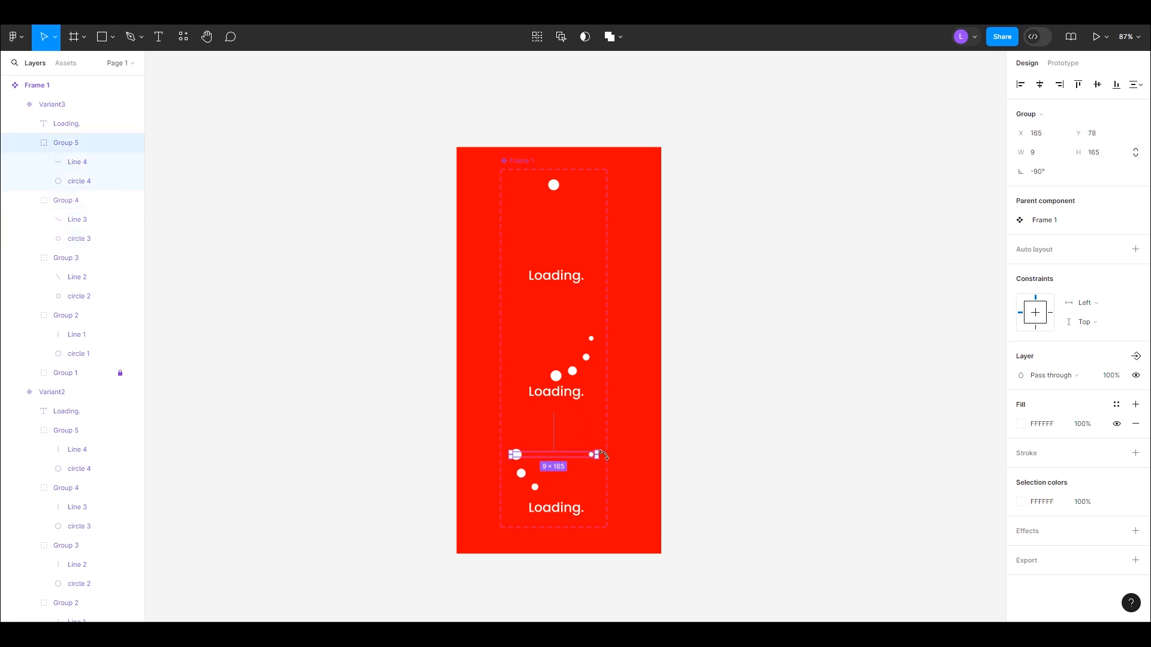
drag(603, 456, 558, 496)
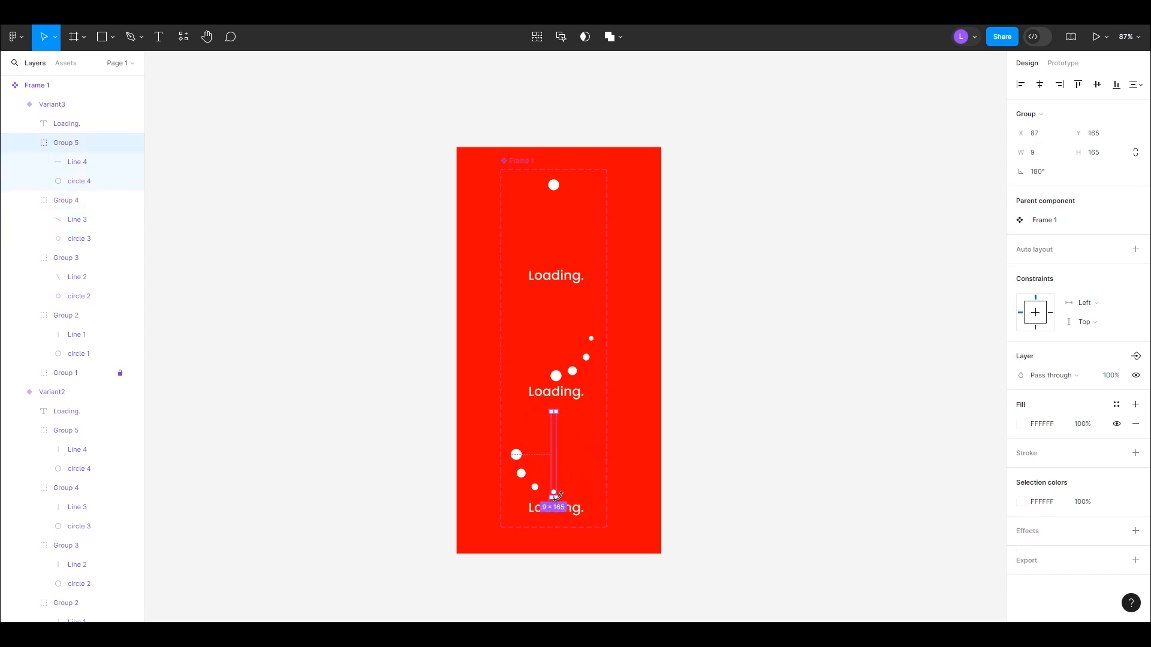
click(699, 454)
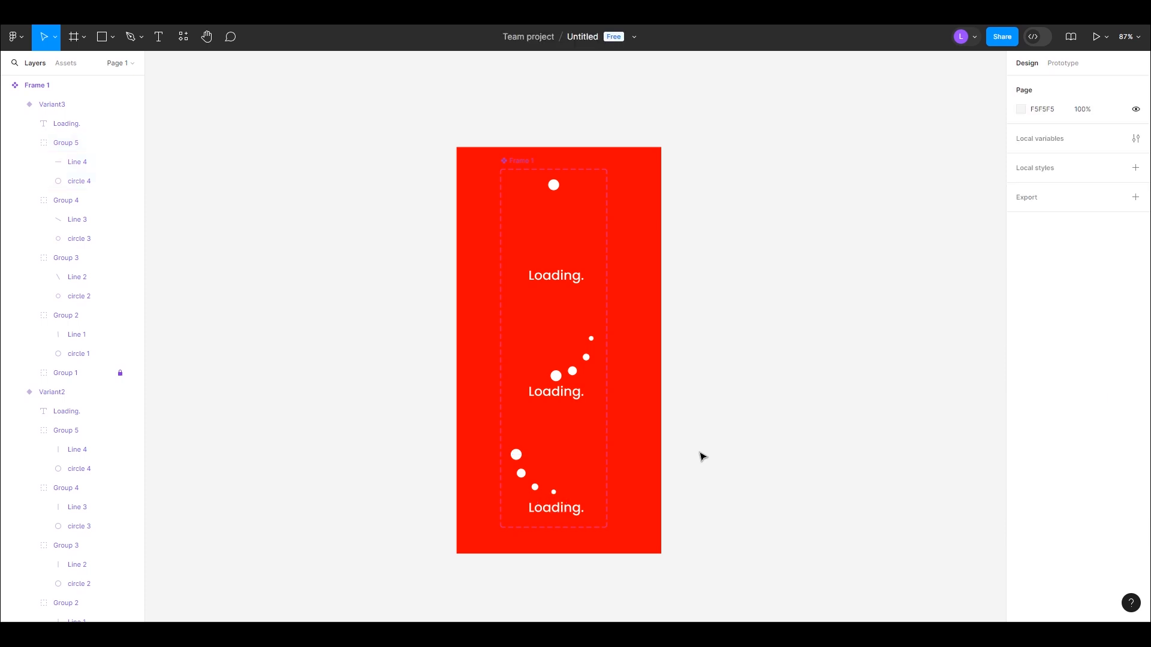
- Change the label text in Variant2 to "Loading.." with two dots
double_click(580, 396)
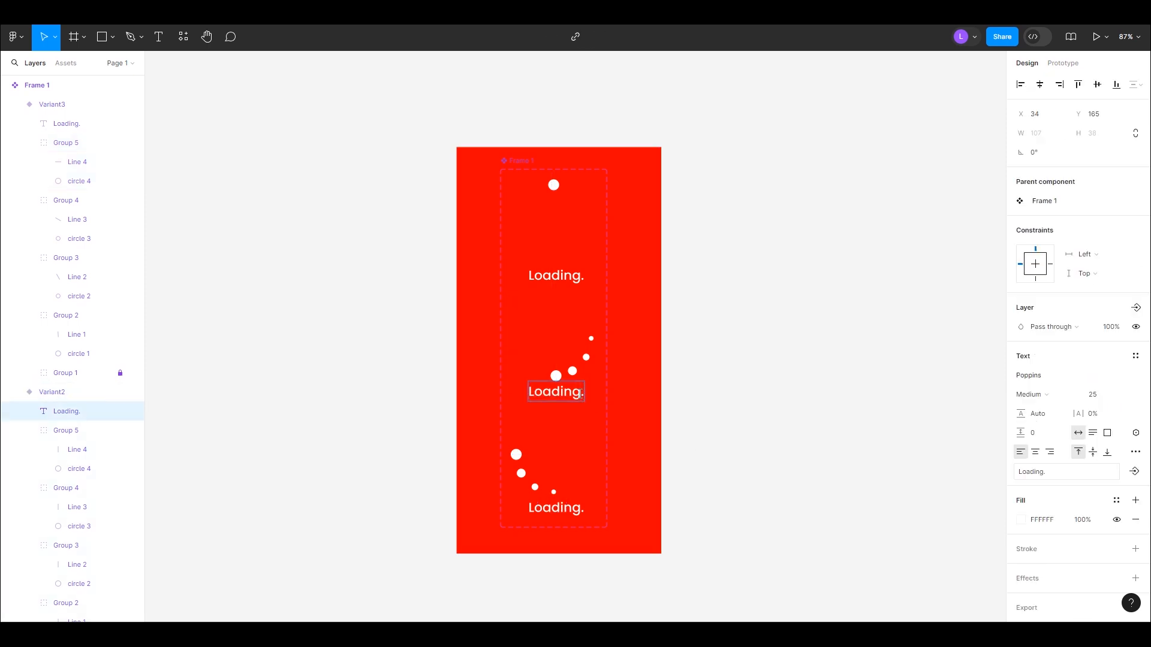
click(575, 509)
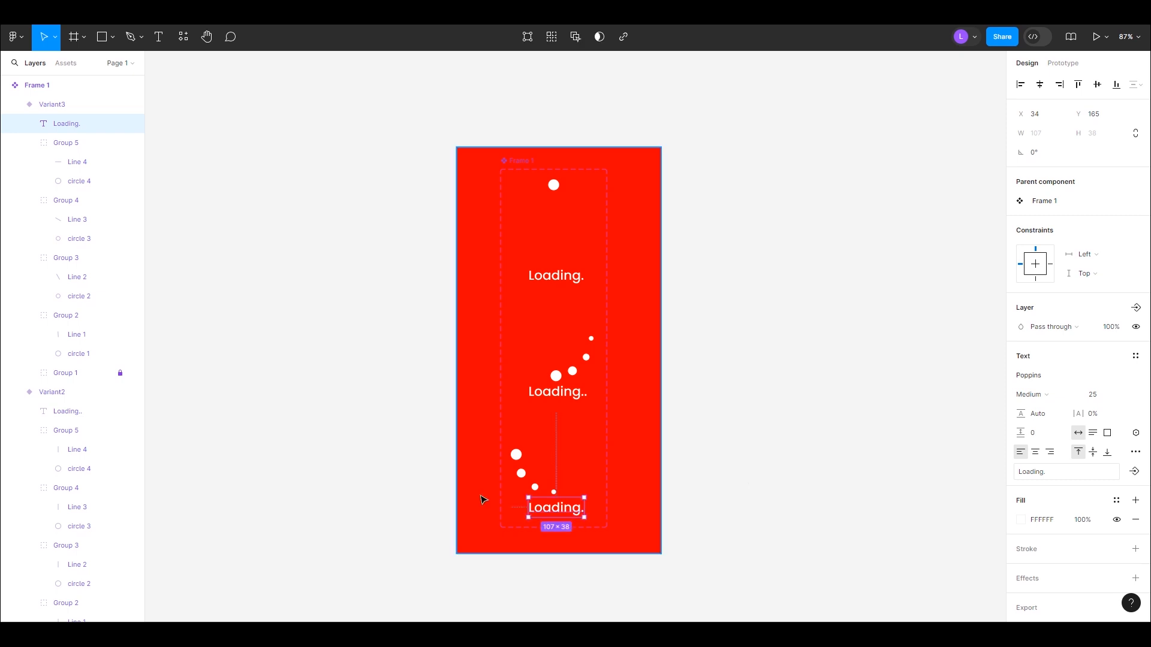
- Delete Variant3 from the component set
click(521, 474)
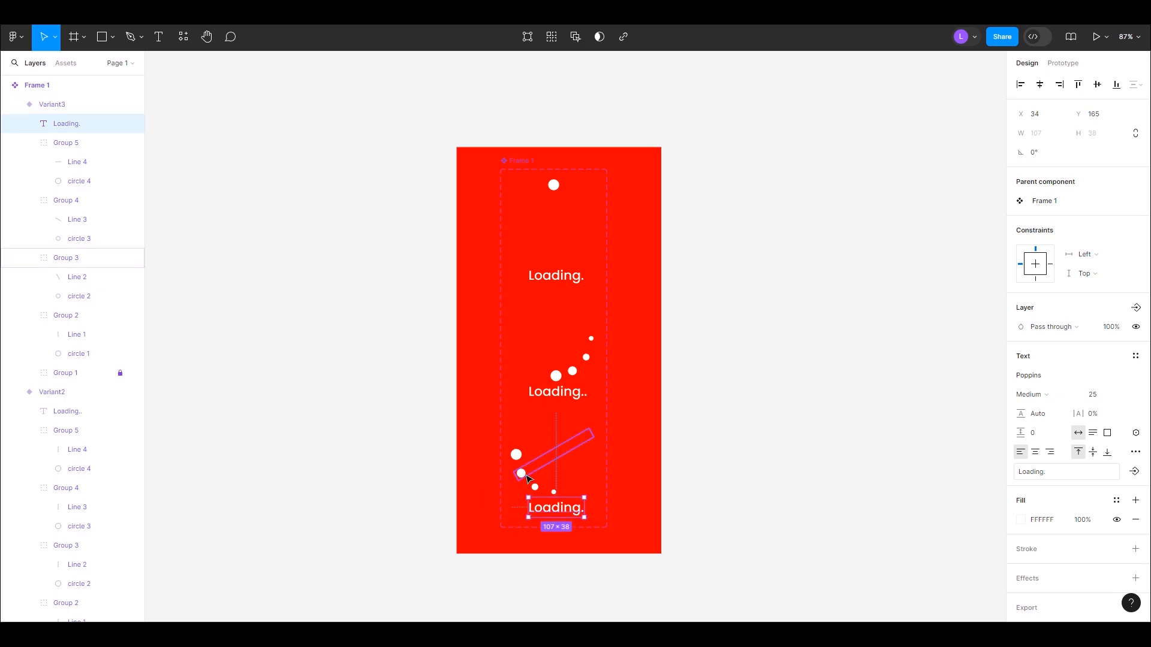
click(699, 511)
click(509, 451)
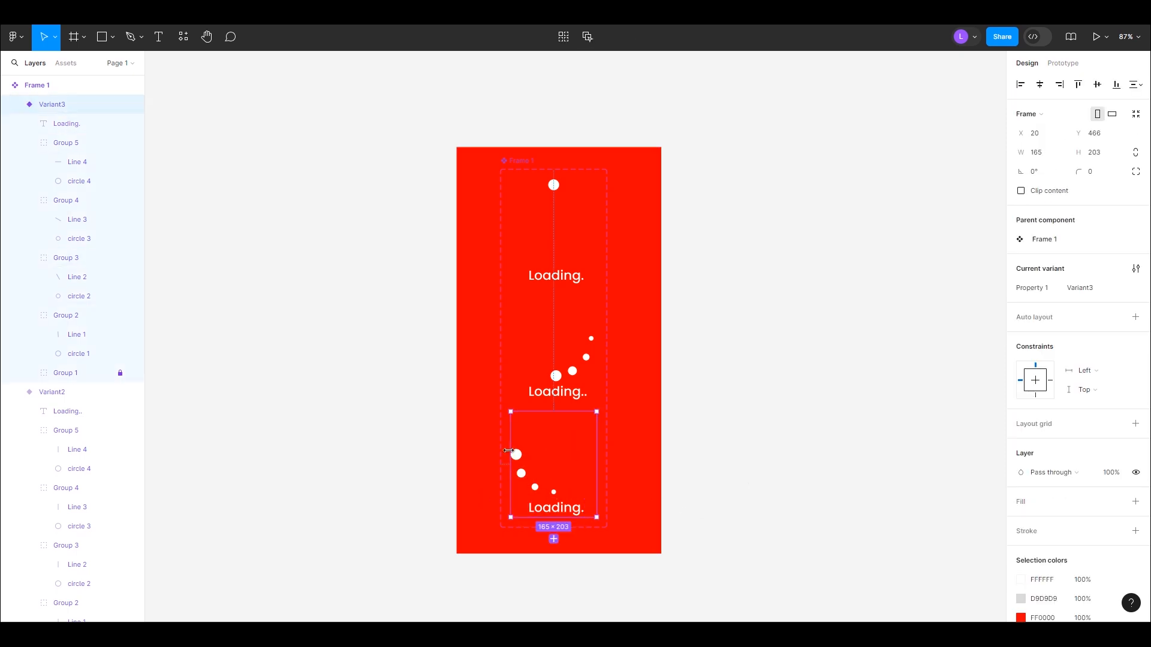
key(Delete)
- Create a new Variant3 from Variant2 so it carries the two-dot label, and expand its layers
click(558, 375)
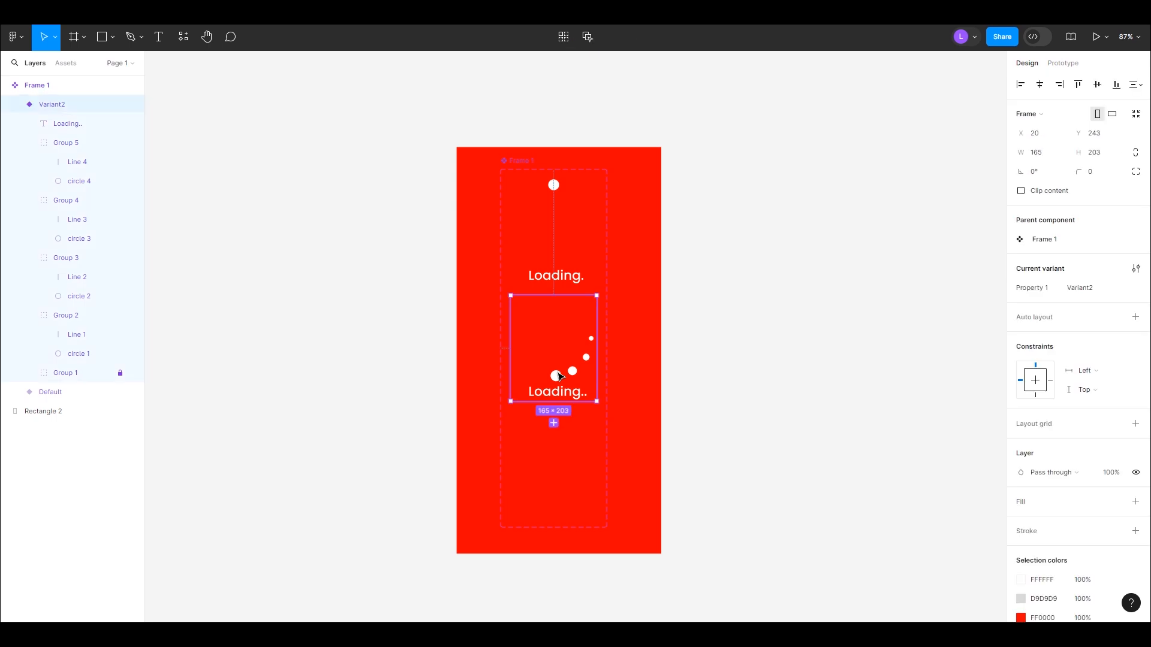
click(553, 423)
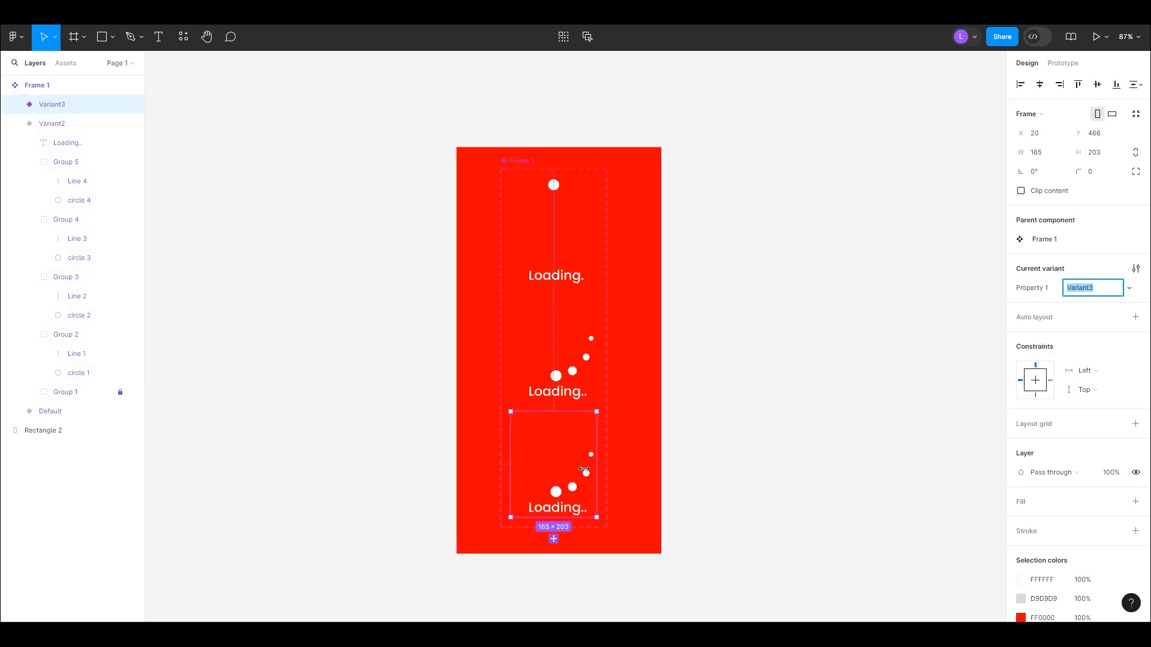
click(555, 495)
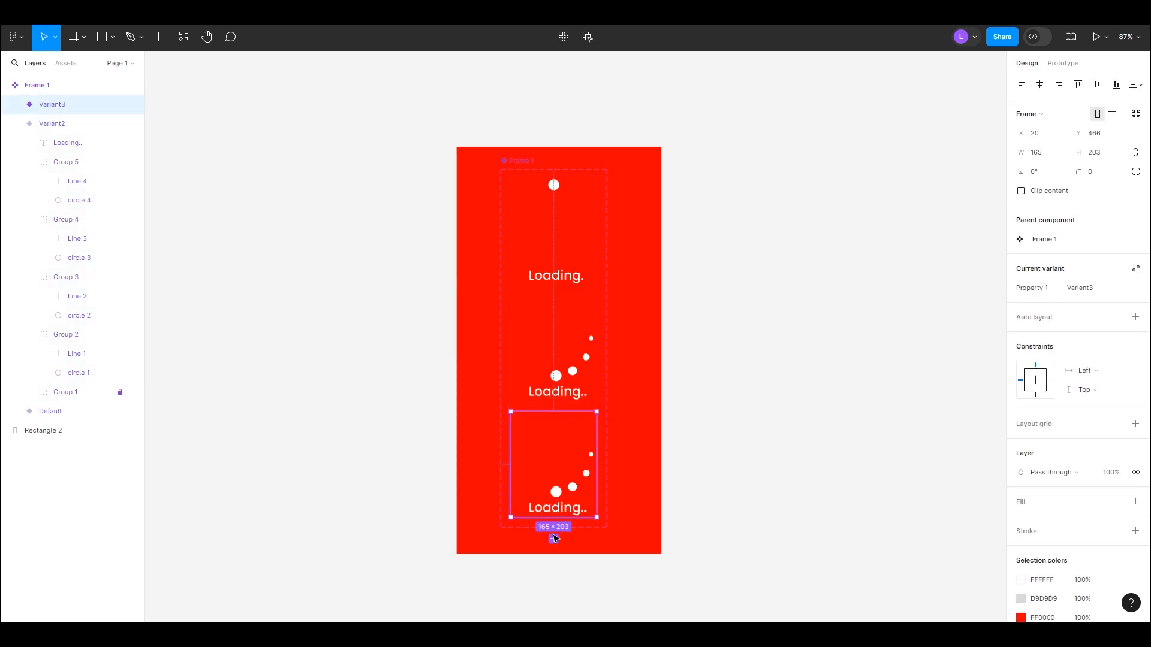
click(558, 502)
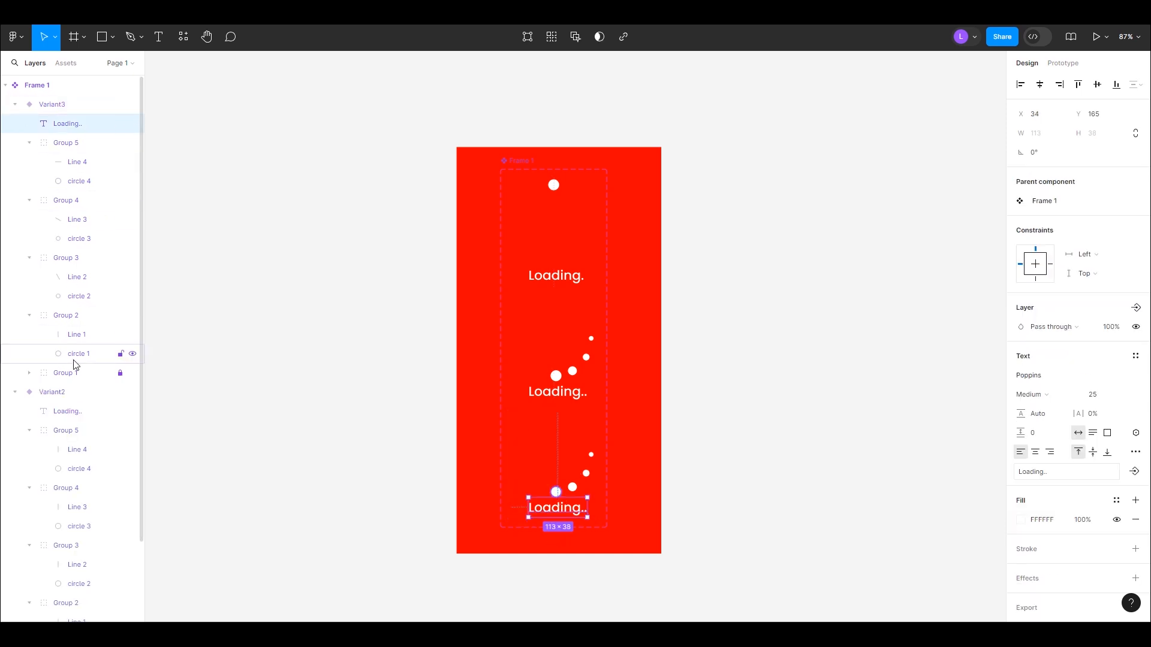
- In the new Variant3, rotate Group 2 to 90° and Group 3 to 120° around the ring
click(67, 315)
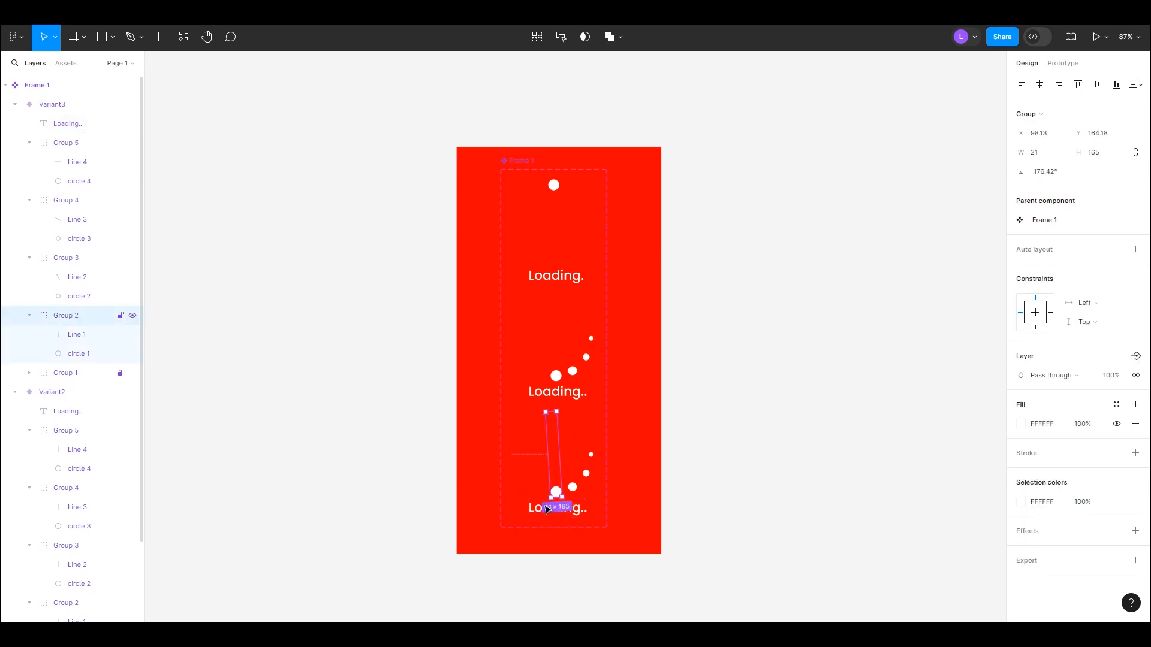
drag(531, 497, 494, 459)
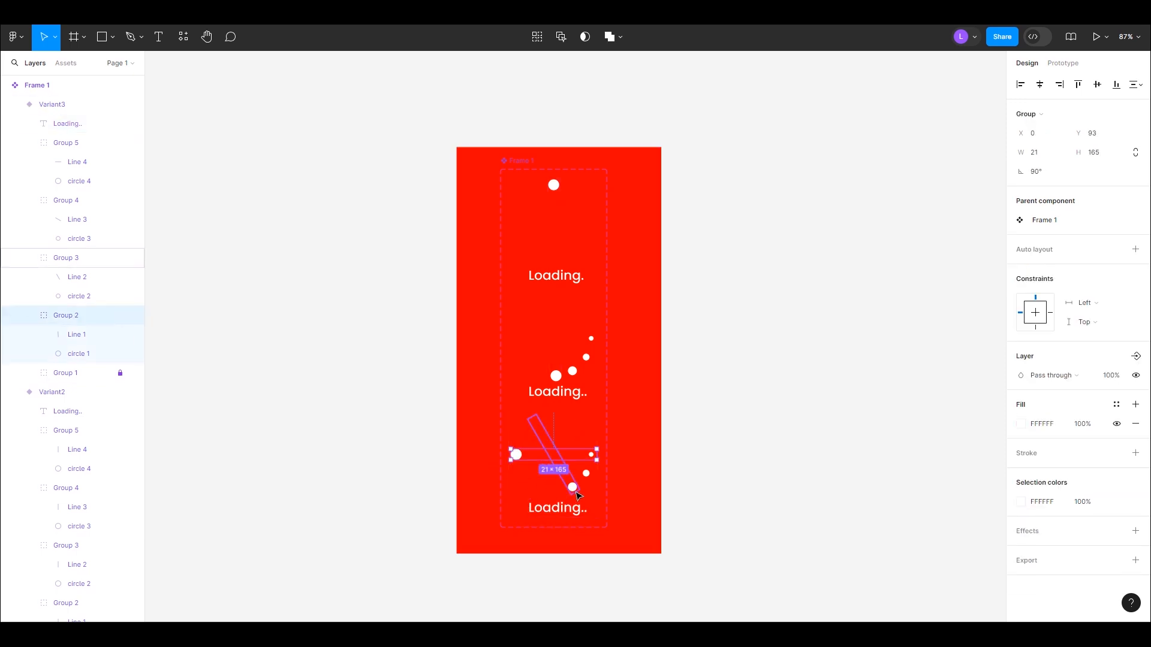
click(580, 492)
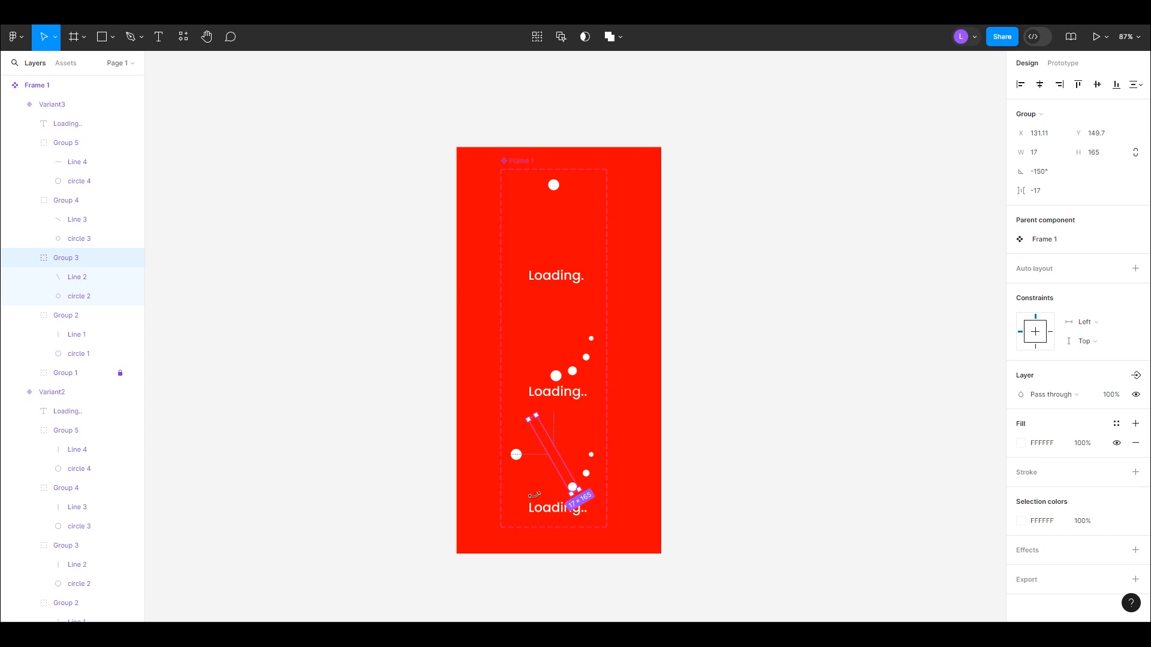
drag(533, 495, 522, 486)
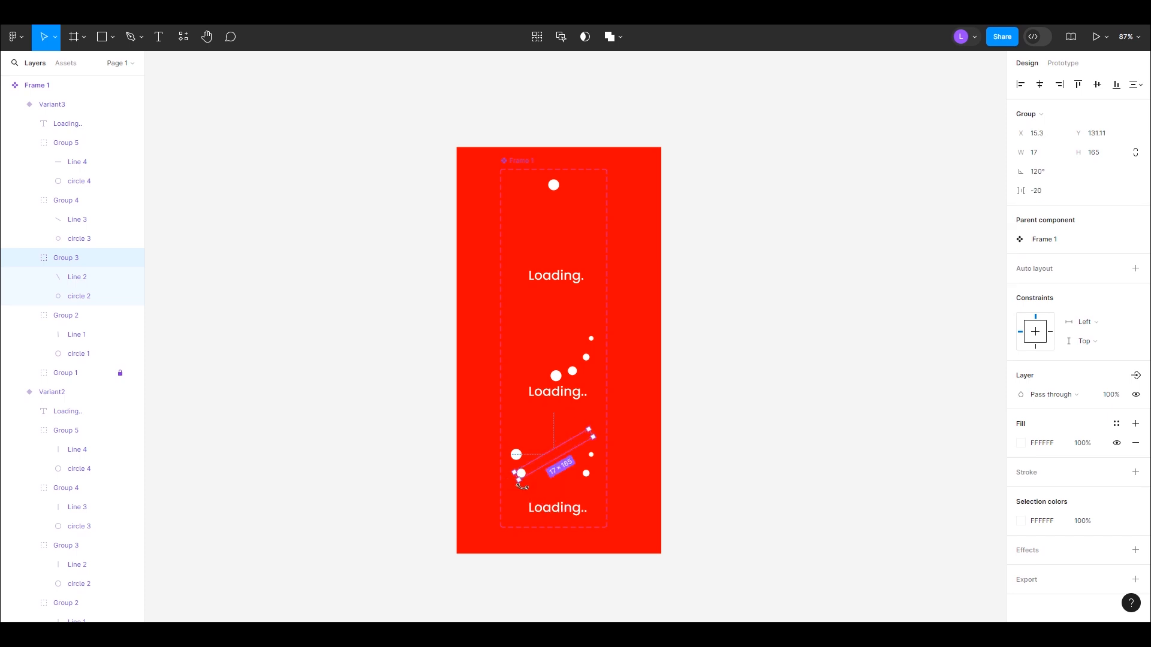
- In the new Variant3, rotate Group 4 to 150° and Group 5 to 180° to complete the trail of circles
click(587, 474)
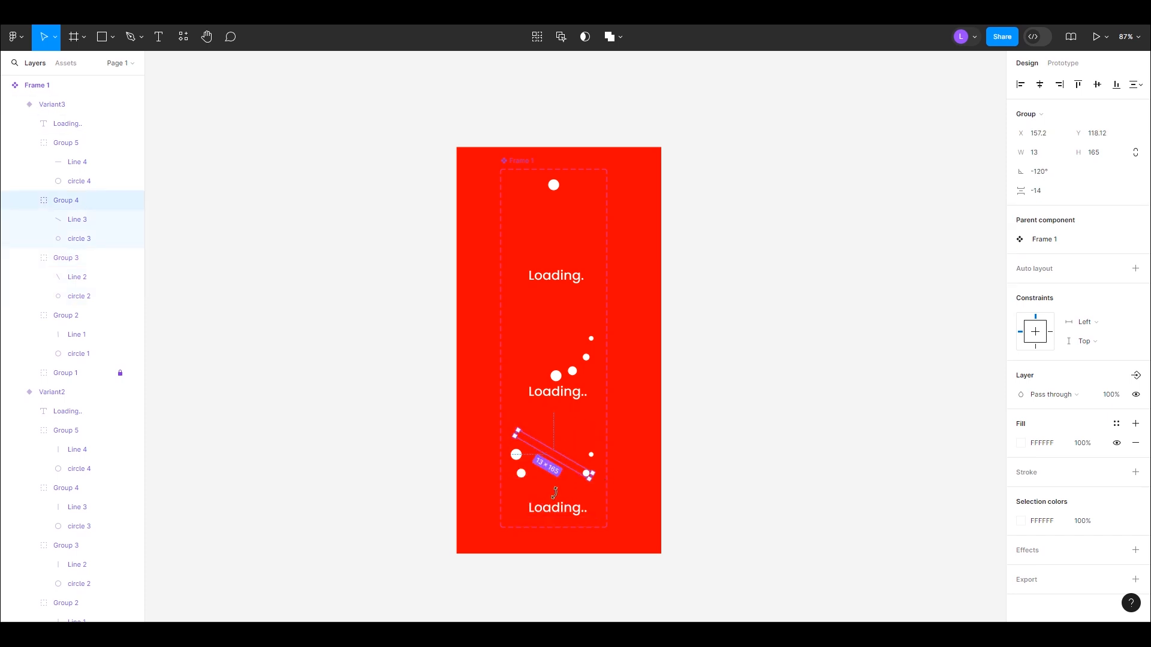
drag(555, 492, 537, 495)
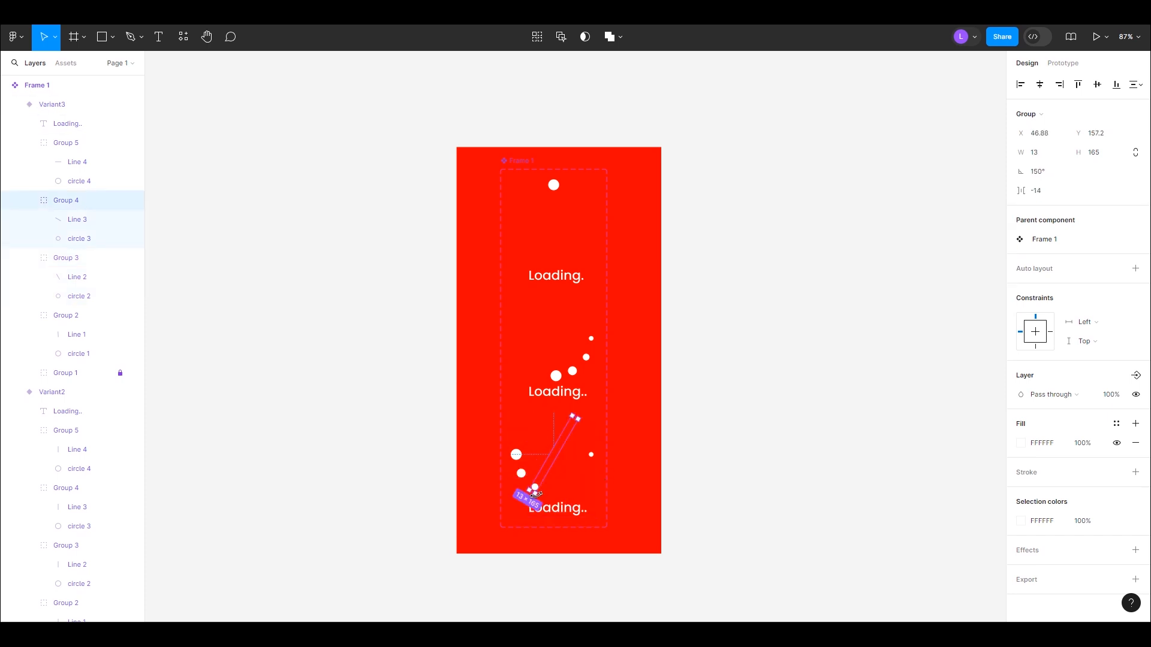
click(591, 455)
drag(596, 453, 557, 493)
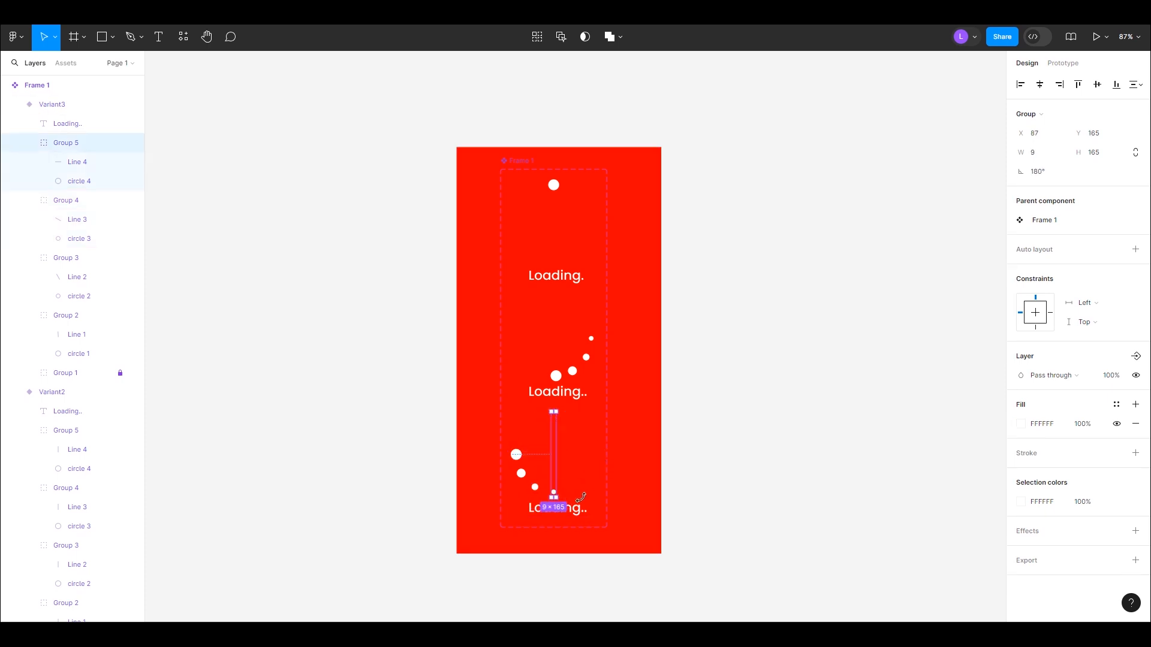
- Add a third dot to the label in Variant3 so it reads "Loading..."
double_click(585, 512)
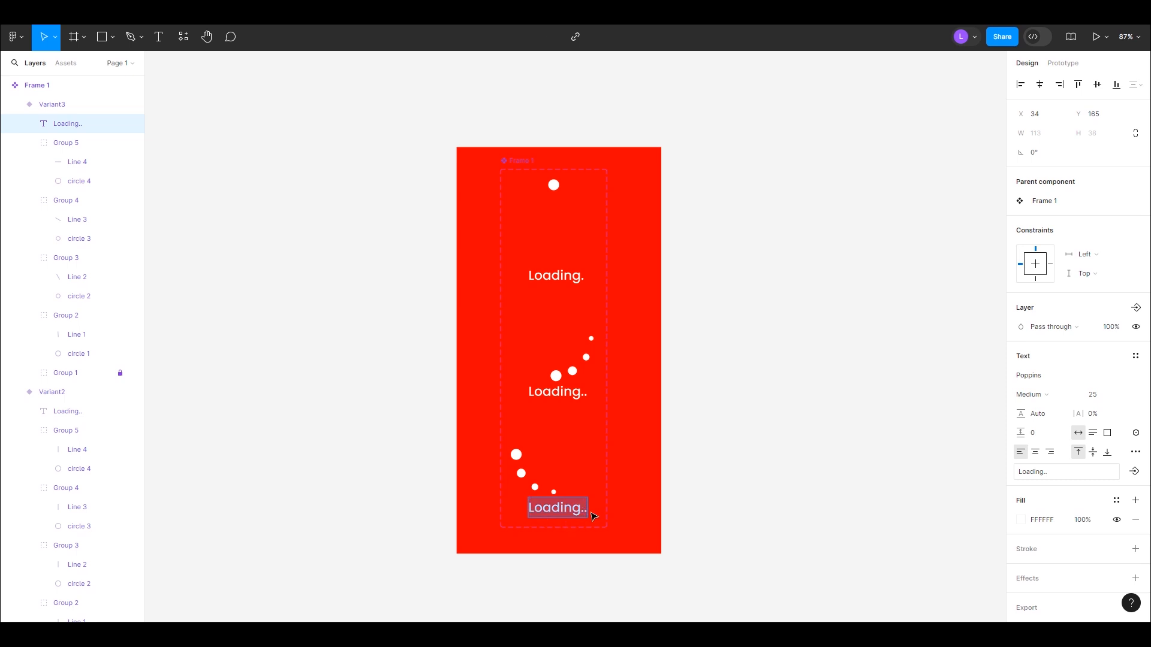
key(Right)
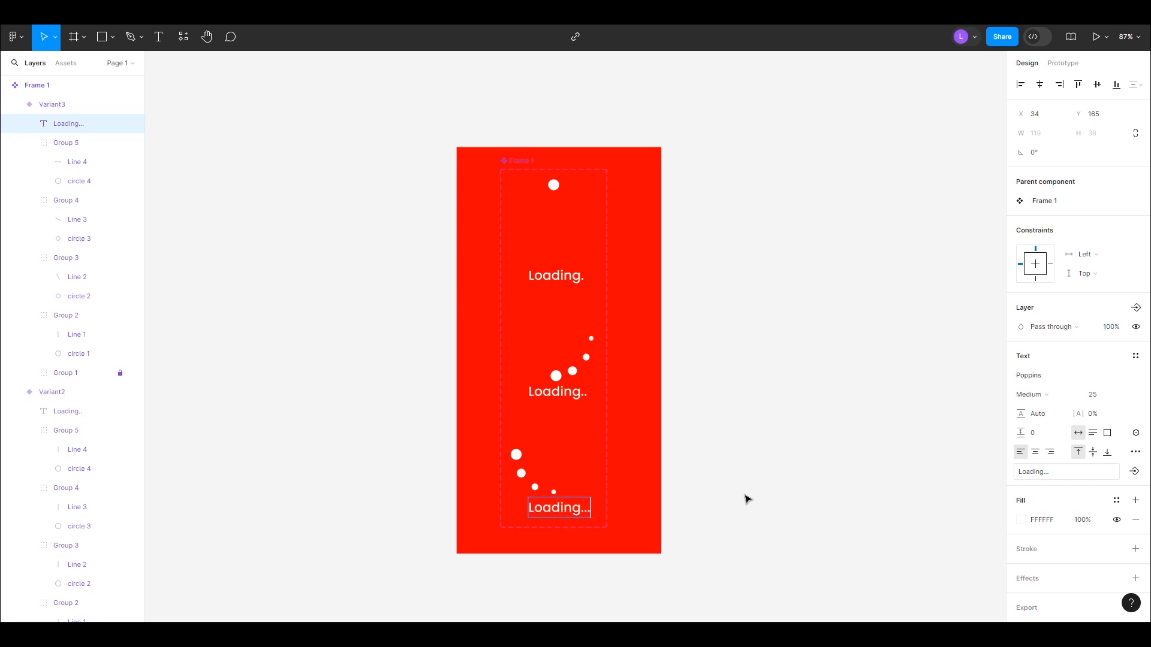
key(Escape)
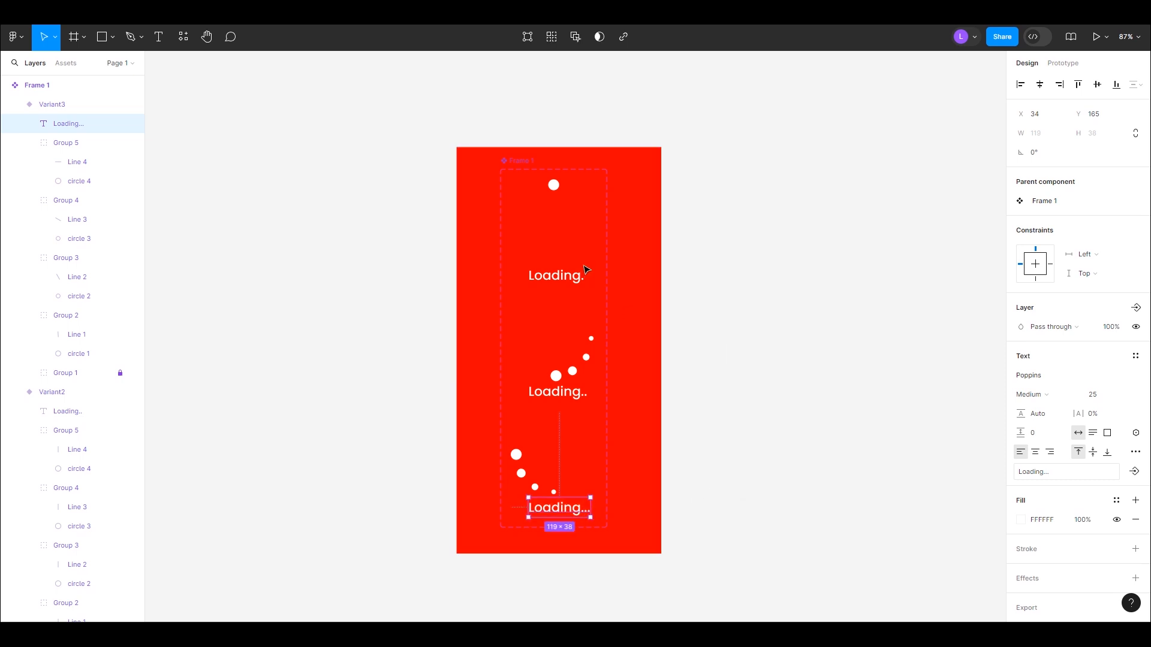
- Connect the Default variant to Variant2 with a prototype interaction triggered after a delay of 1ms
click(566, 242)
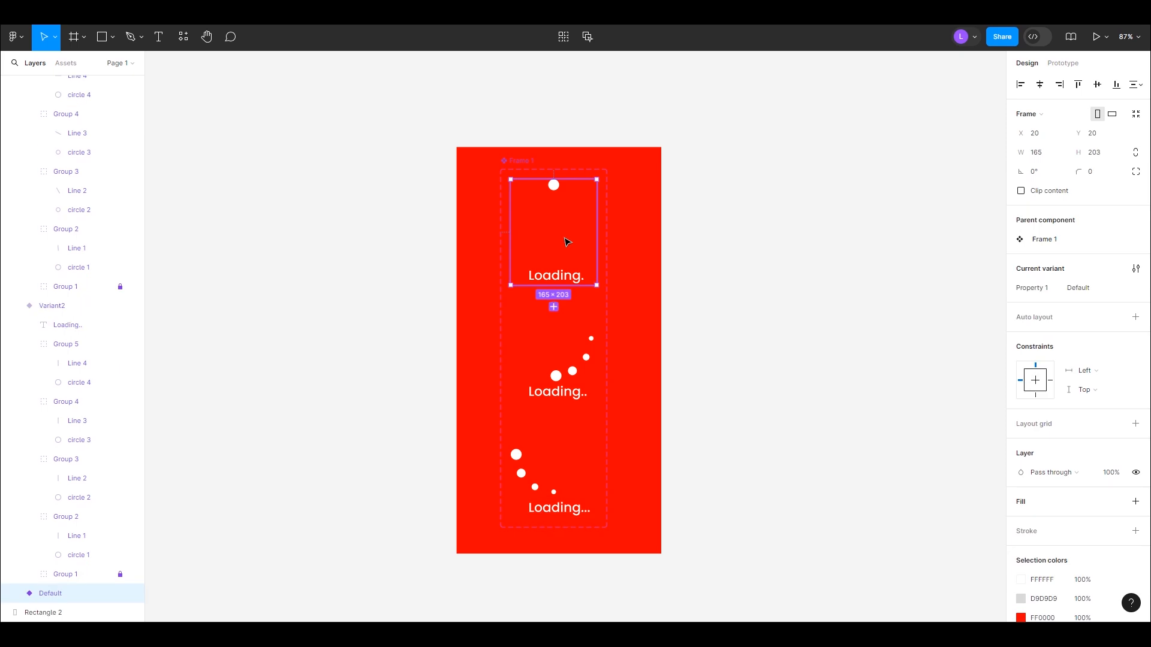
click(1068, 68)
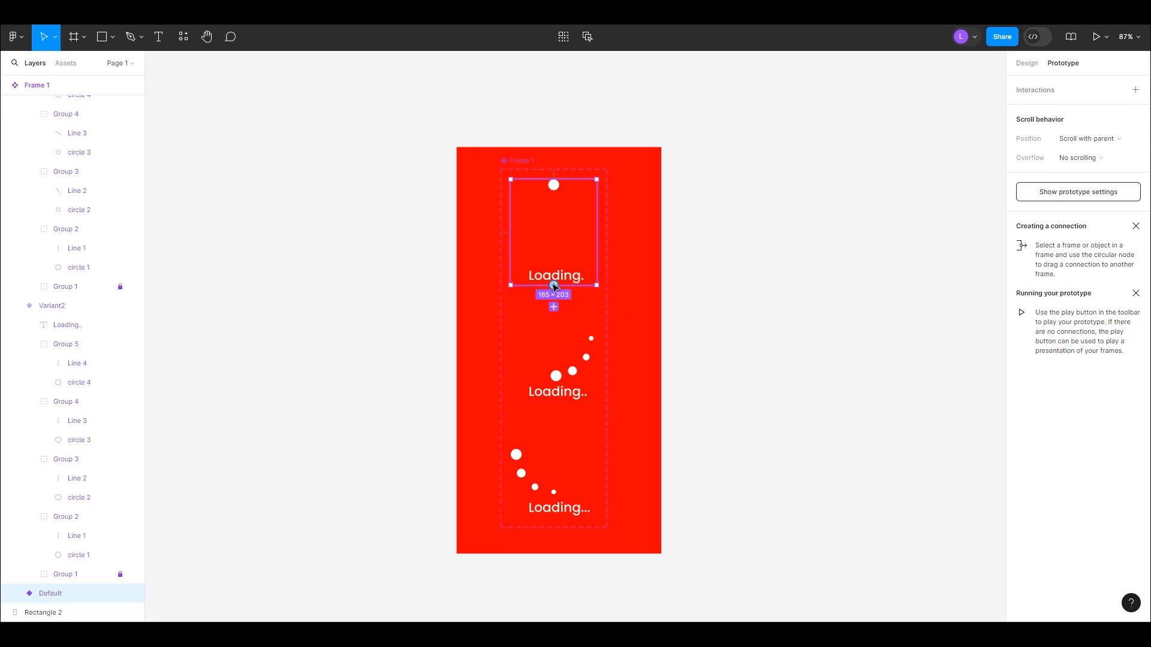
drag(554, 285, 537, 312)
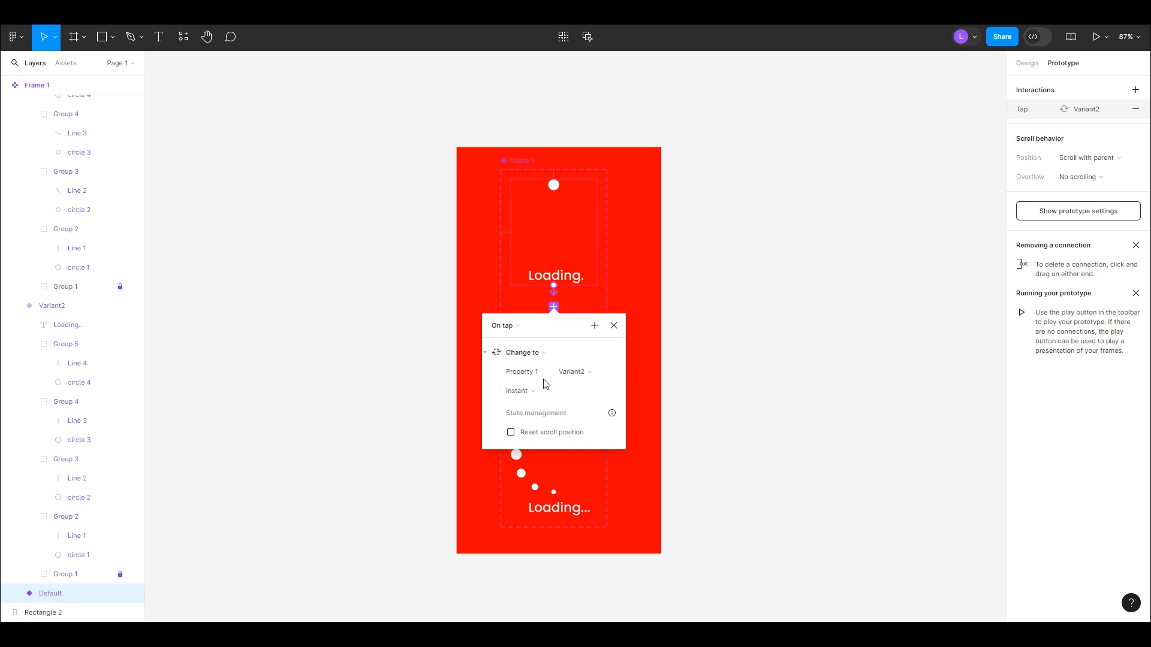
click(518, 327)
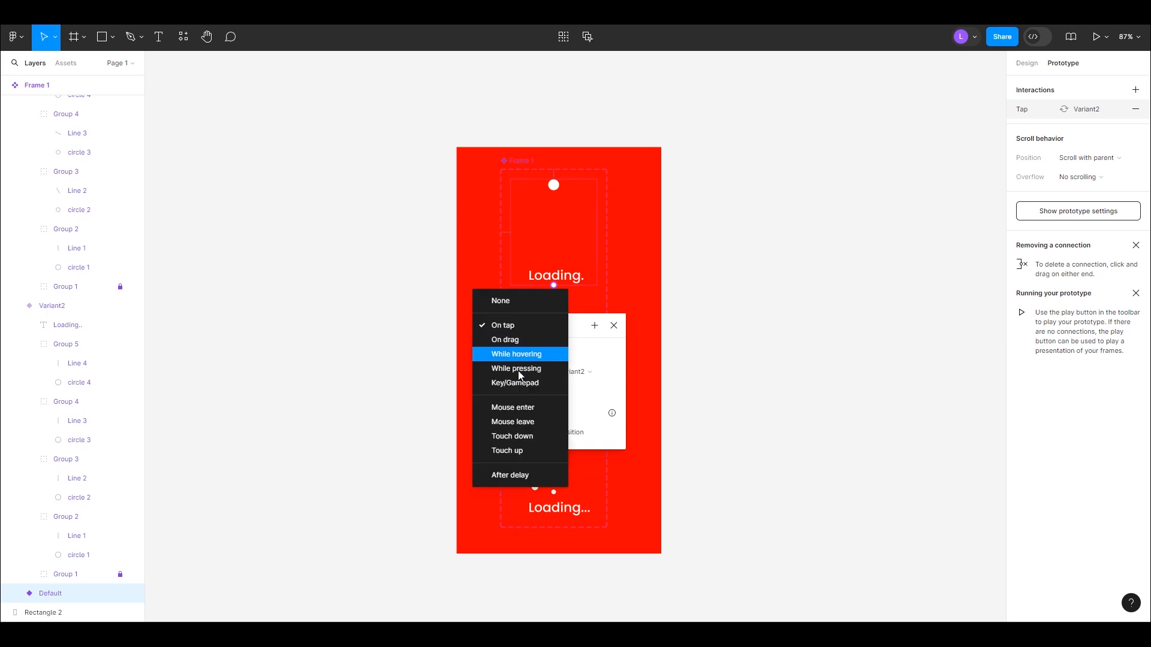
click(510, 475)
click(504, 345)
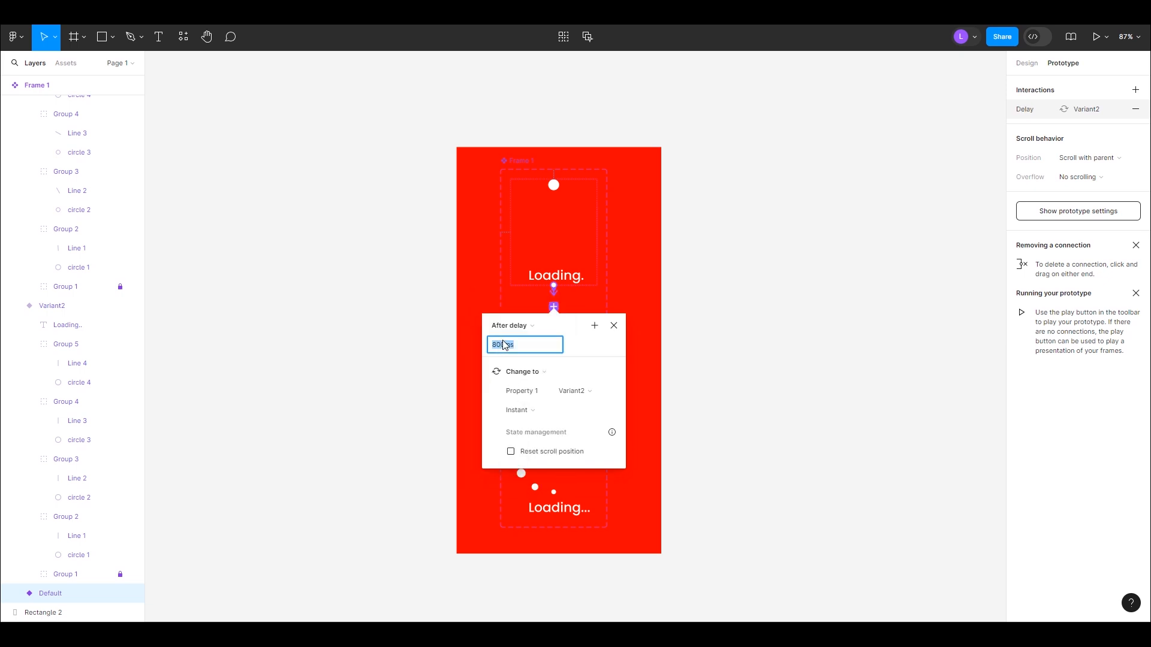
text(1ms)
- Set the Default-to-Variant2 transition to Smart animate with a duration of 200ms
click(527, 411)
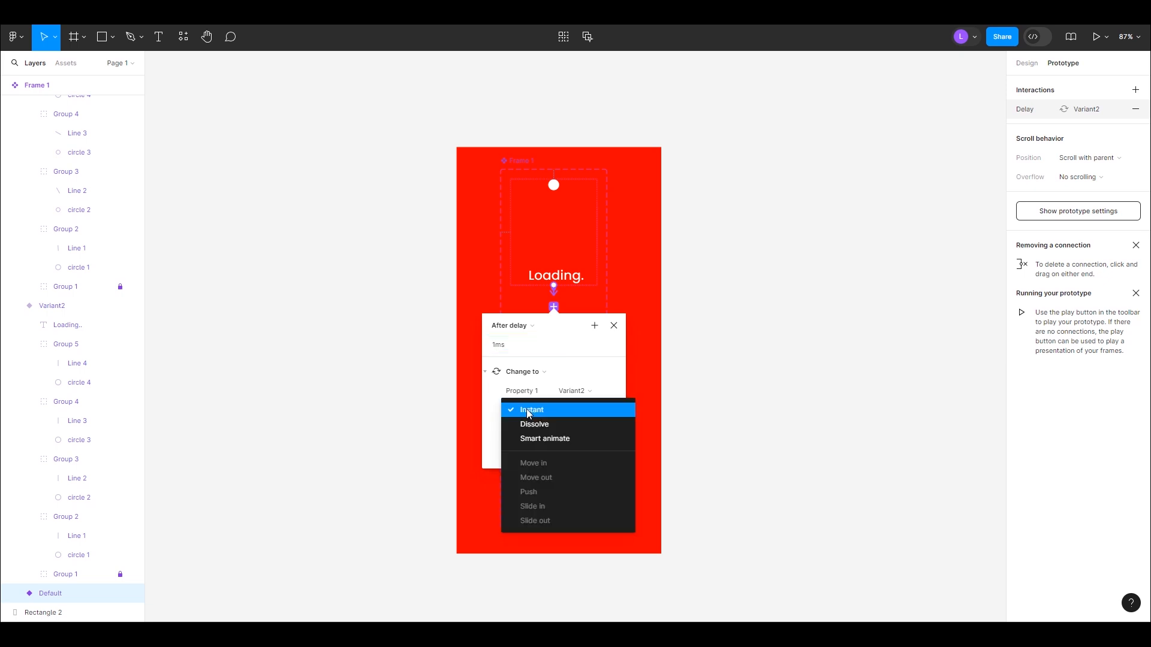
click(534, 439)
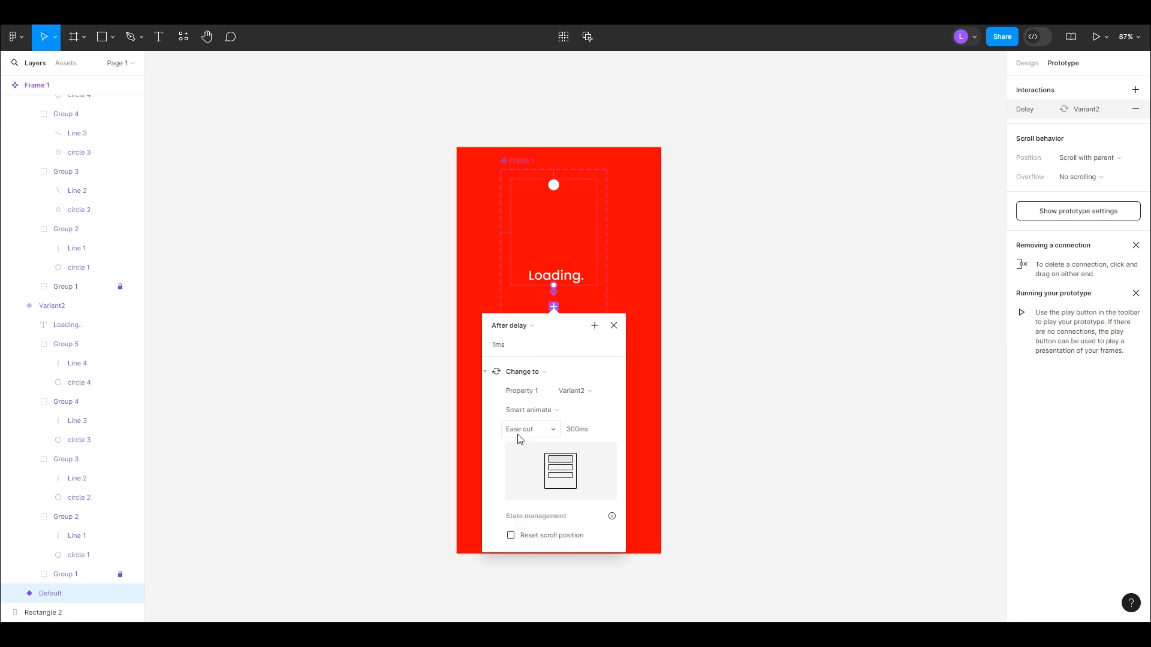
click(576, 431)
text(2)
click(614, 327)
- Connect Variant2 to Variant3 with a prototype interaction triggered after a delay
click(552, 388)
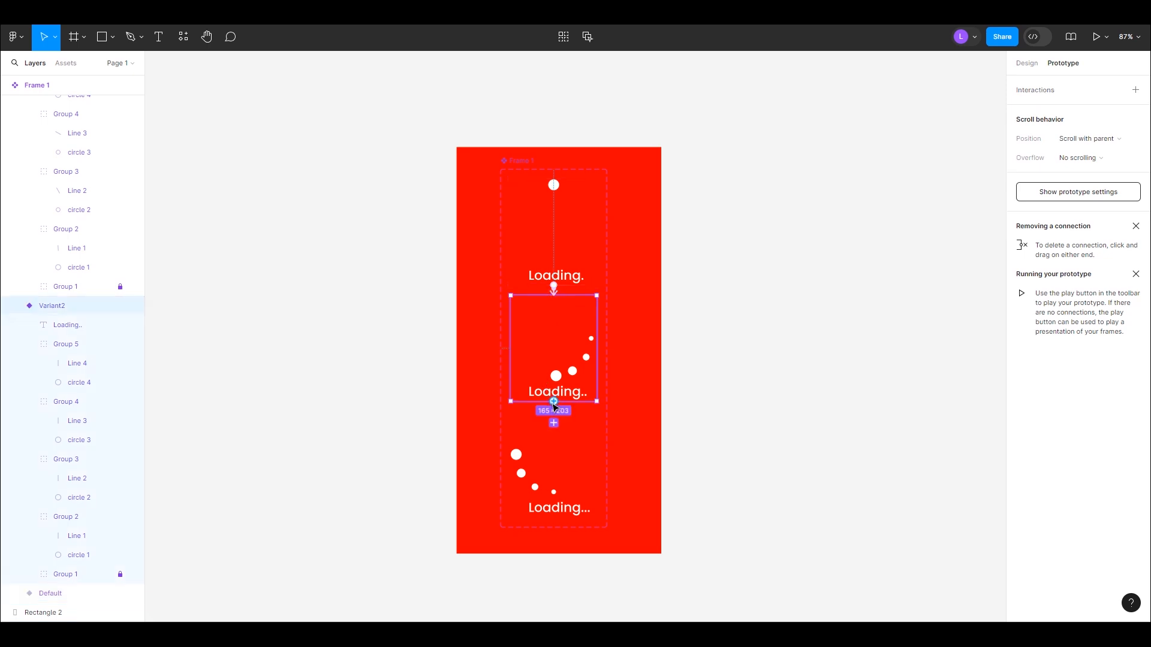
drag(555, 420, 567, 497)
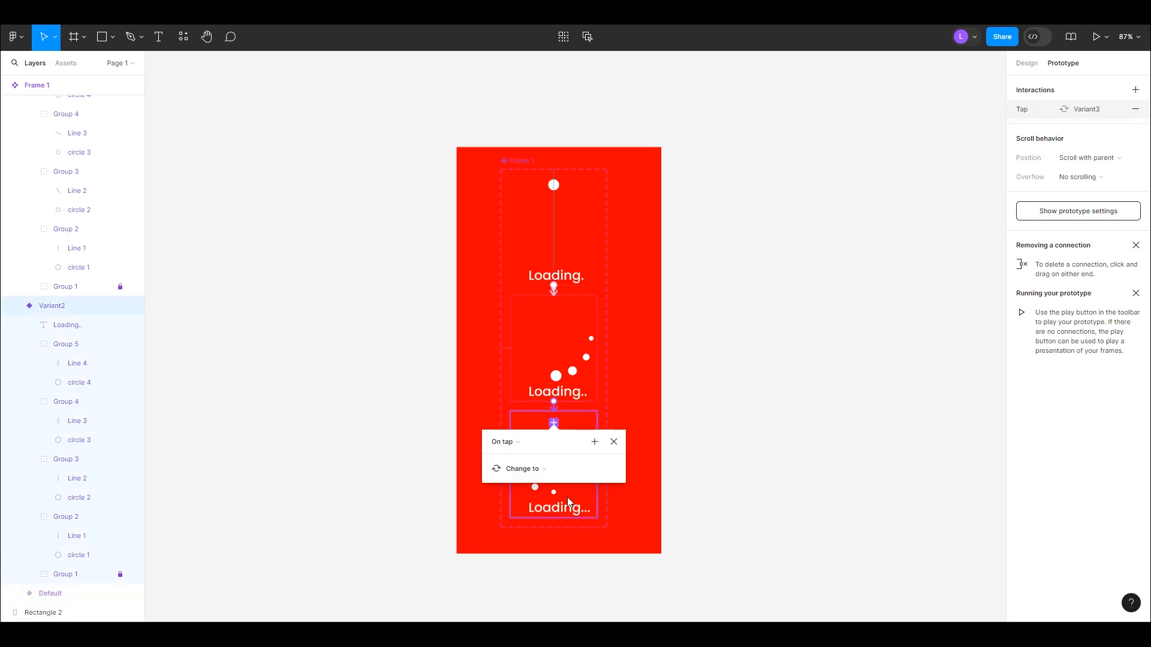
click(504, 443)
click(509, 588)
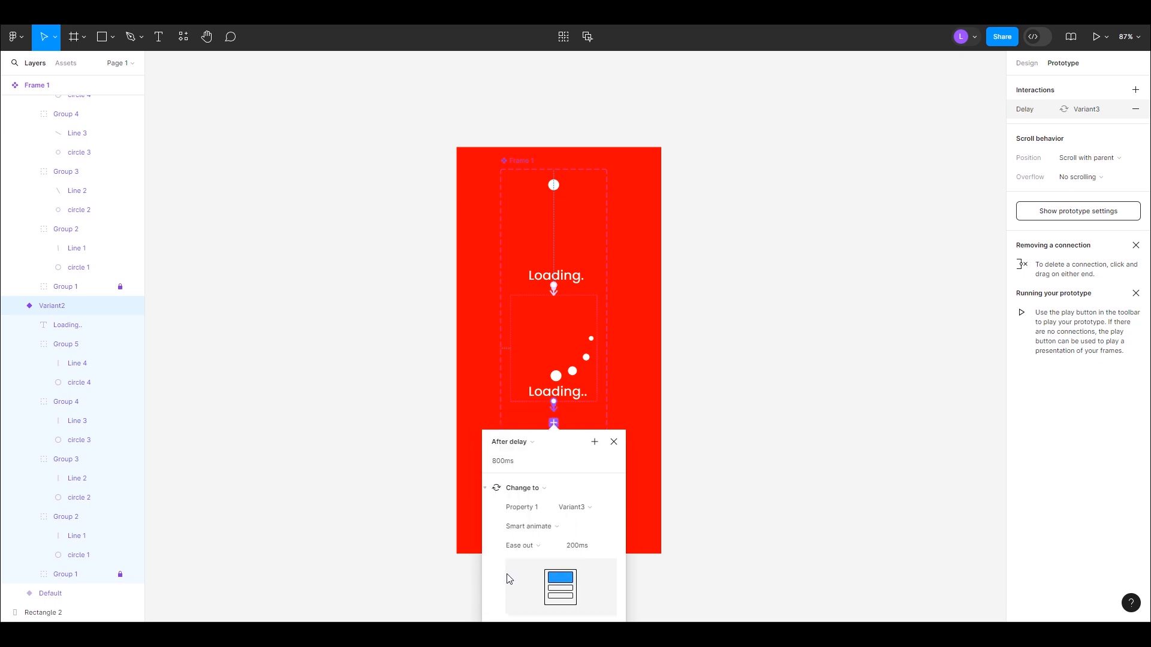
- Set the Variant2-to-Variant3 interaction's delay to 1ms and its animation duration to 100ms
click(495, 465)
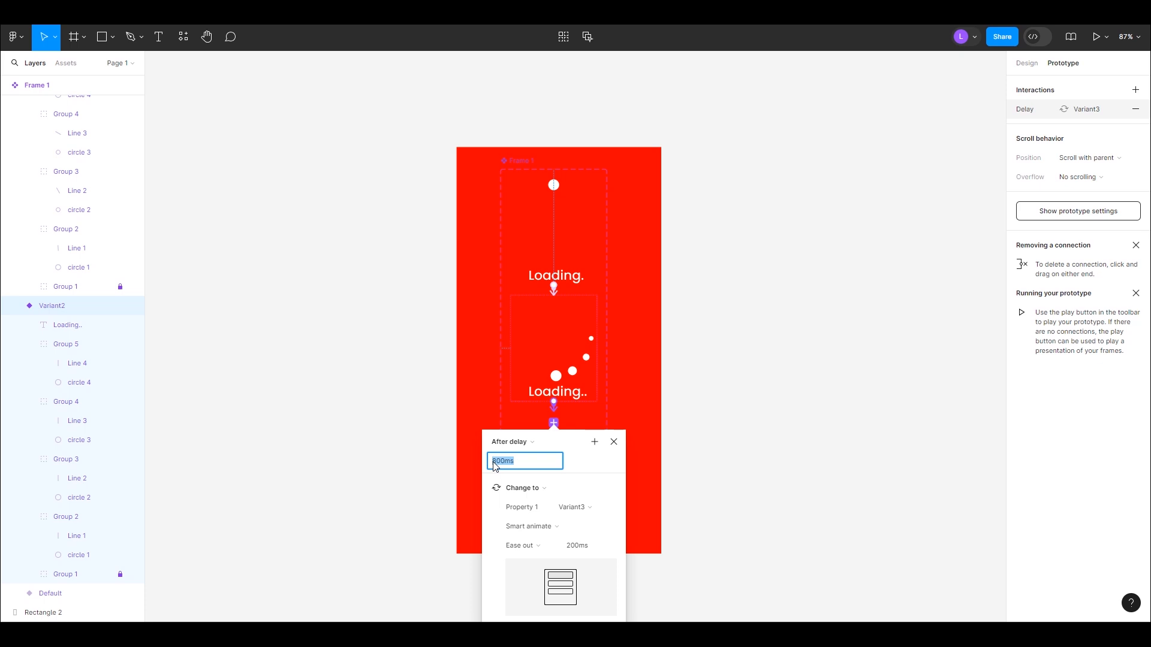
text(1)
click(571, 545)
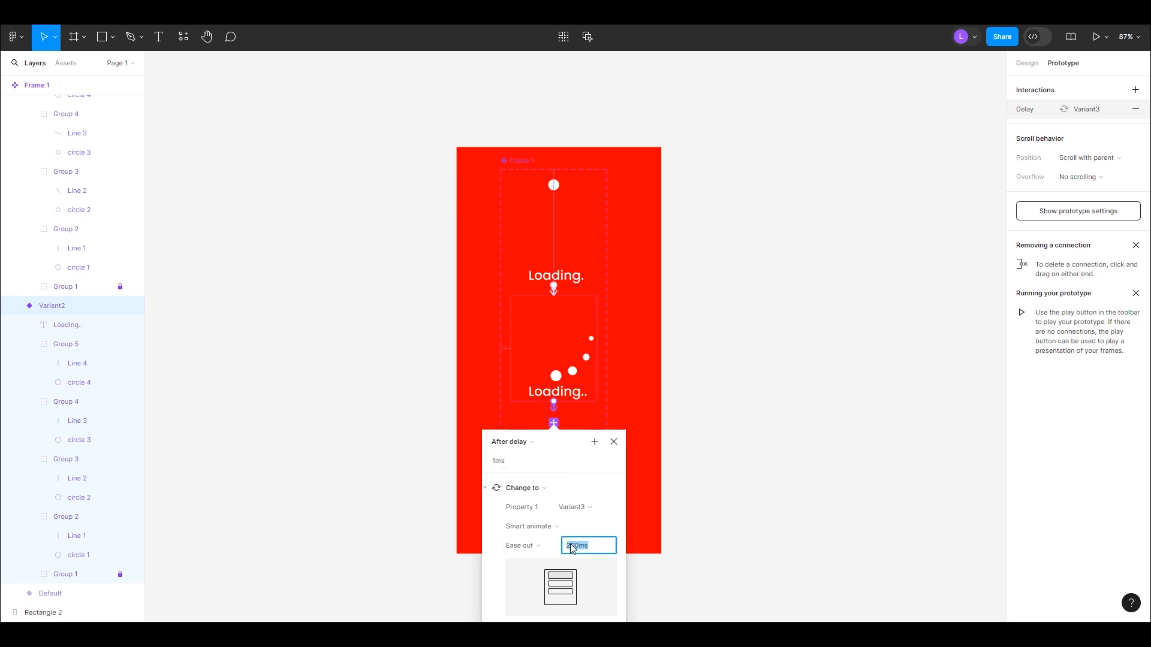
text(1)
click(614, 442)
- Connect Variant3 back to the Default variant with an interaction triggered after a delay of 1ms
click(545, 468)
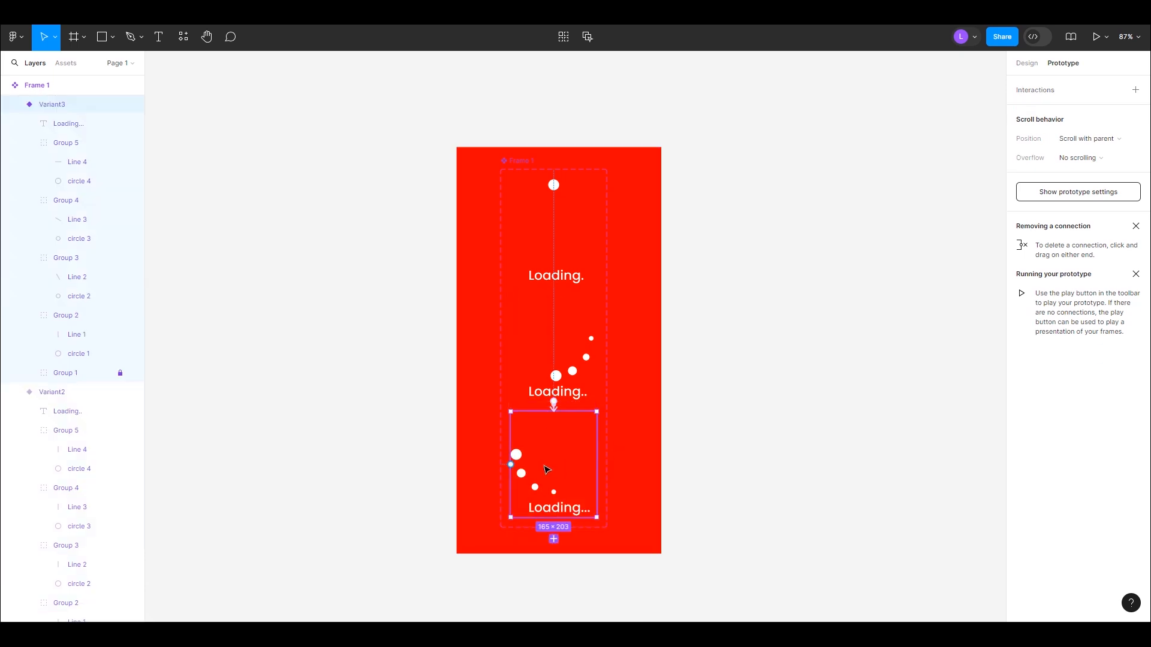
drag(554, 520, 527, 210)
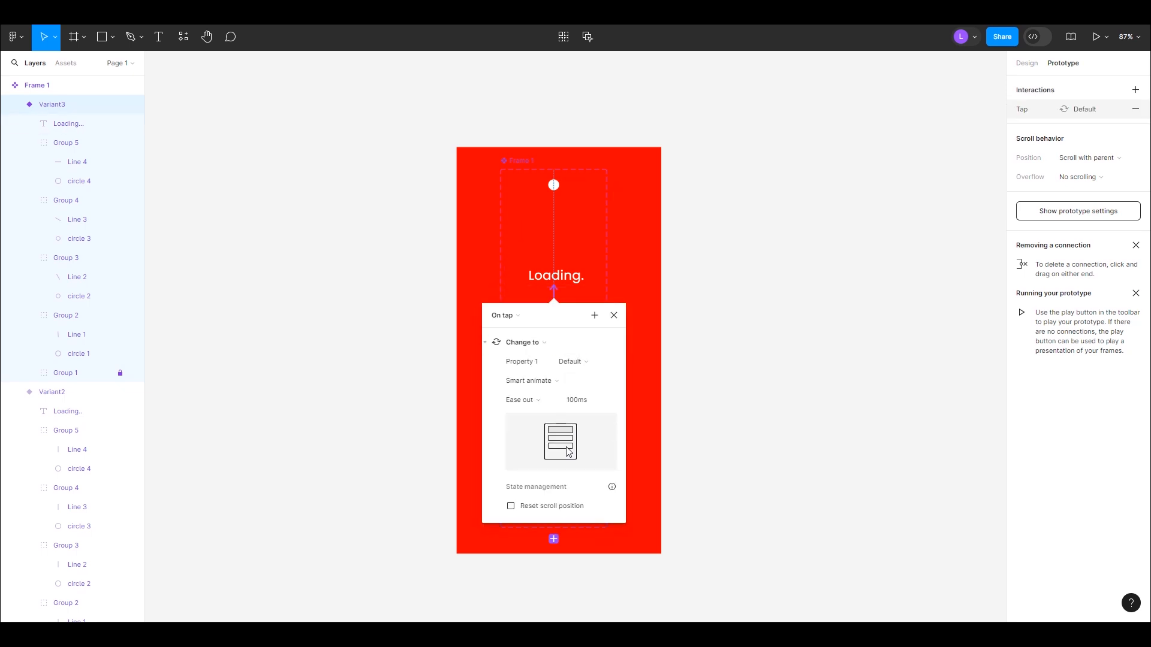
click(514, 316)
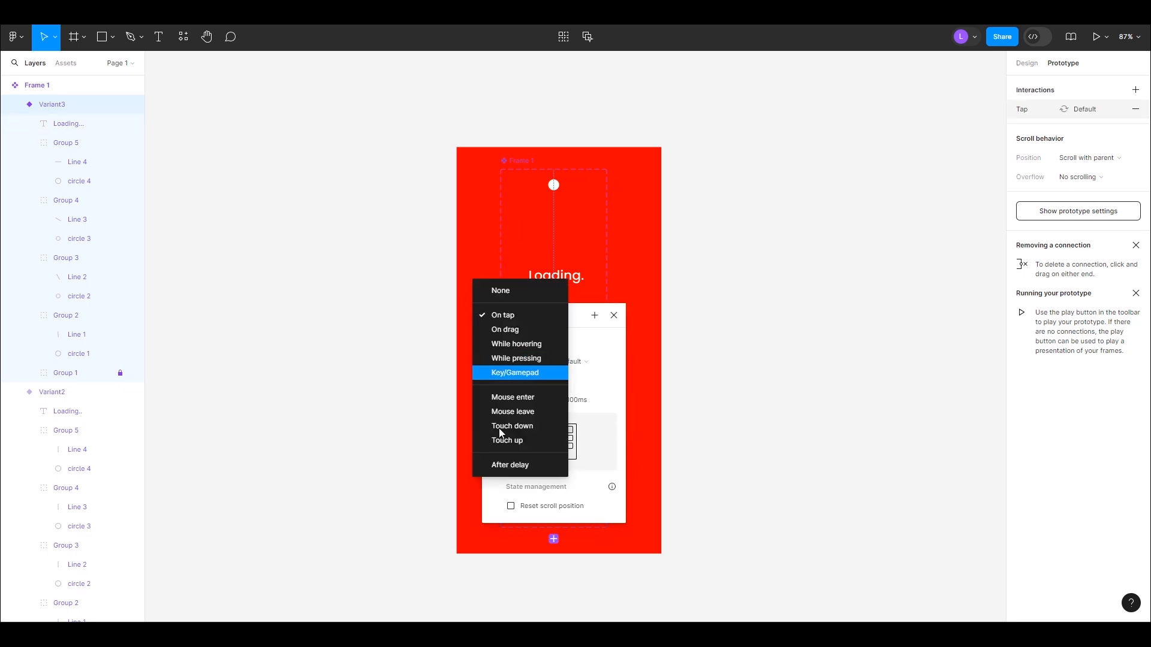
click(497, 466)
click(511, 337)
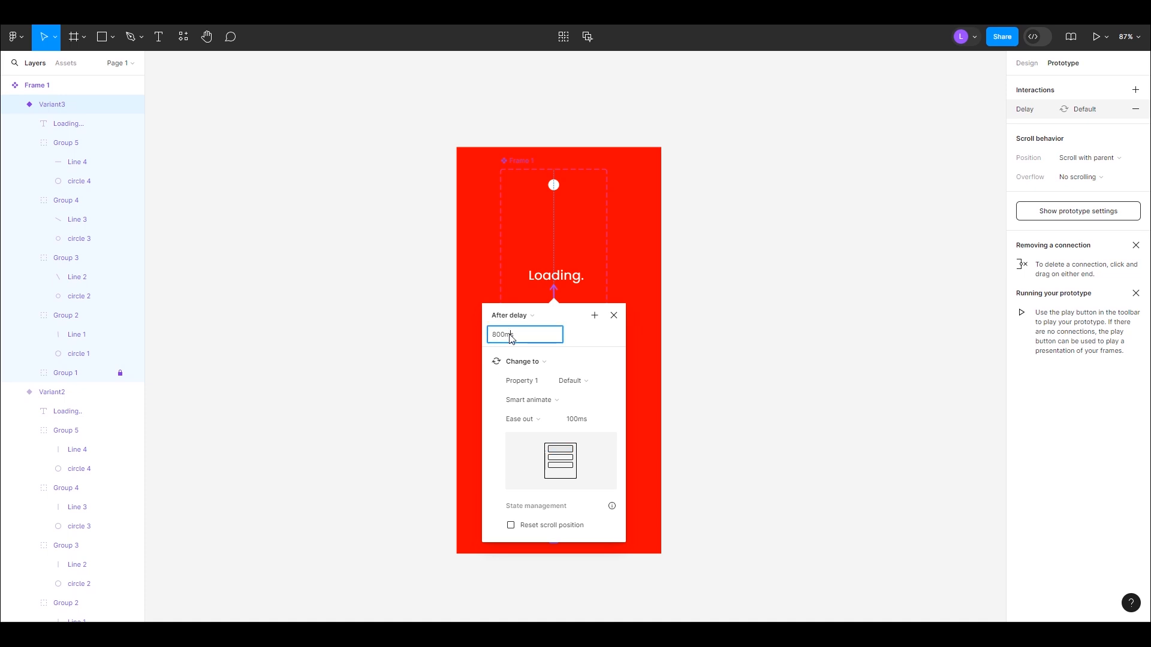
text(1)
- Give the Variant3-to-Default transition a Custom spring easing with a duration of 20ms
click(538, 418)
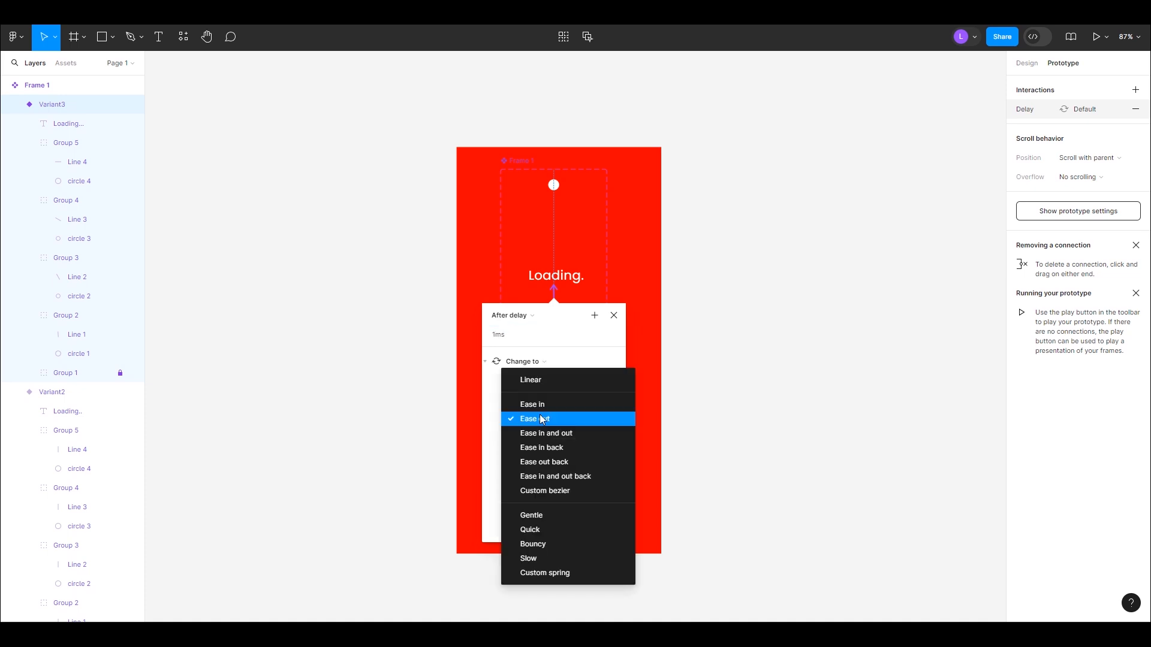
click(556, 573)
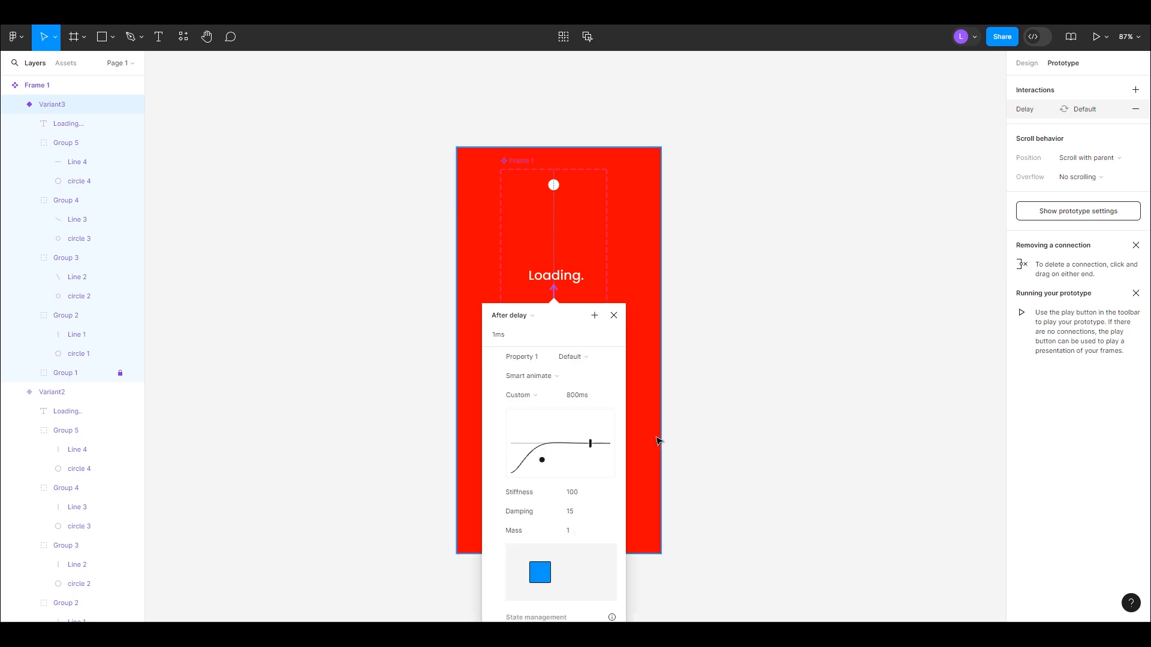
click(580, 399)
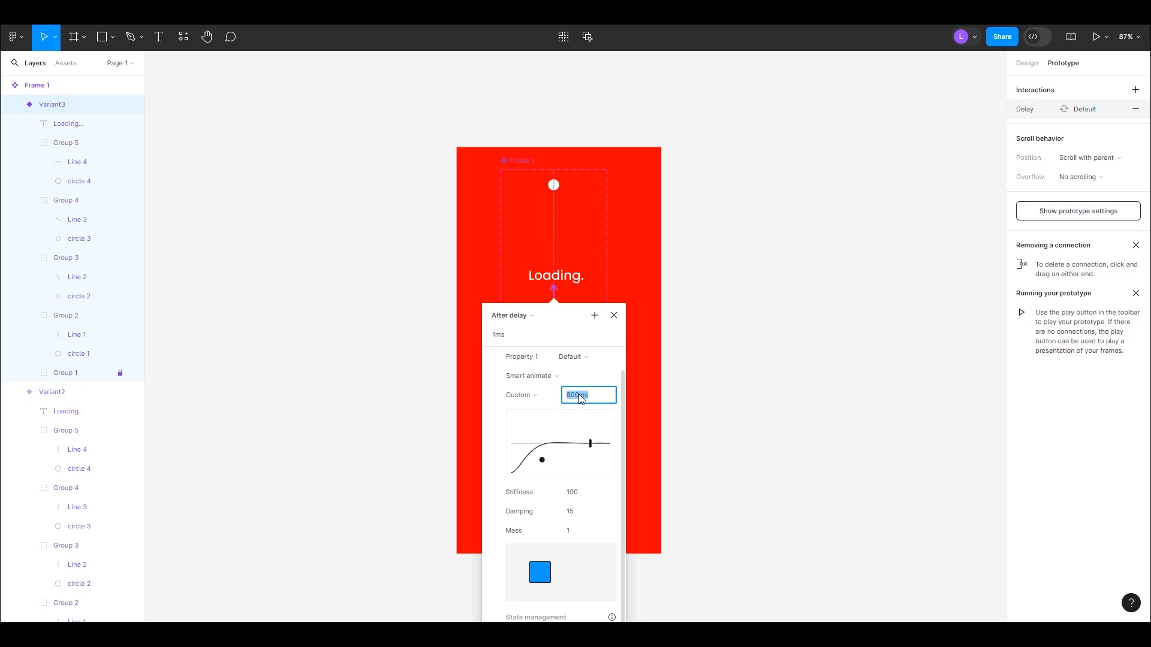
text(20ms)
- Set the custom spring's stiffness to 1.14, damping to 6 and mass to 0.01
click(577, 496)
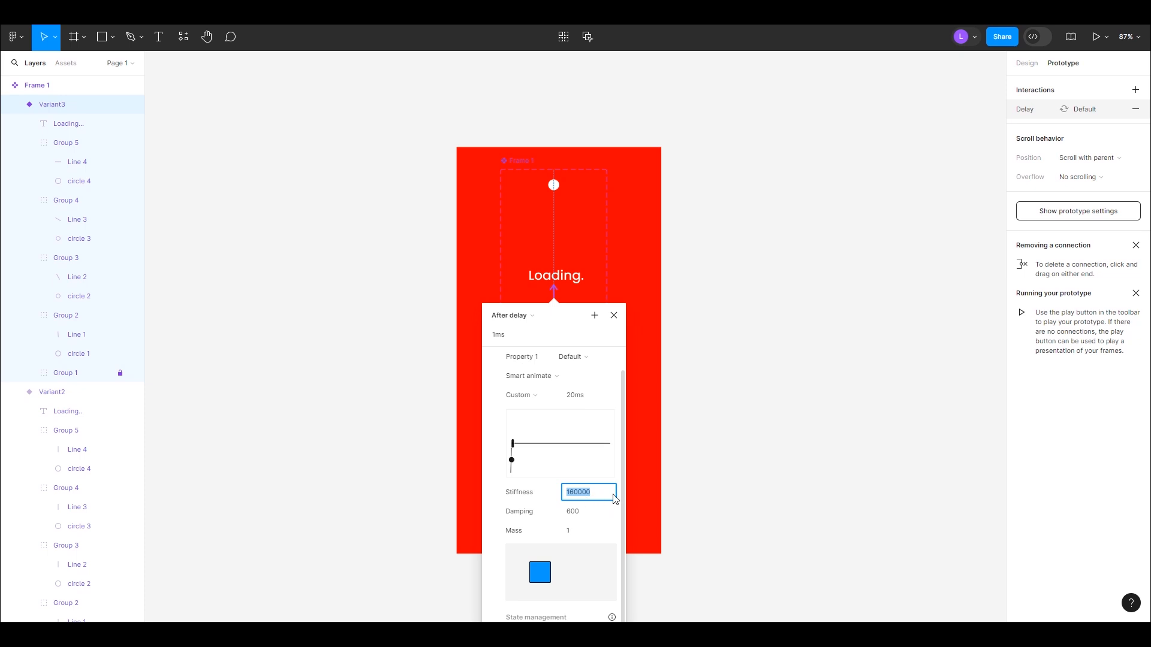
text(1.14)
click(580, 514)
text(6)
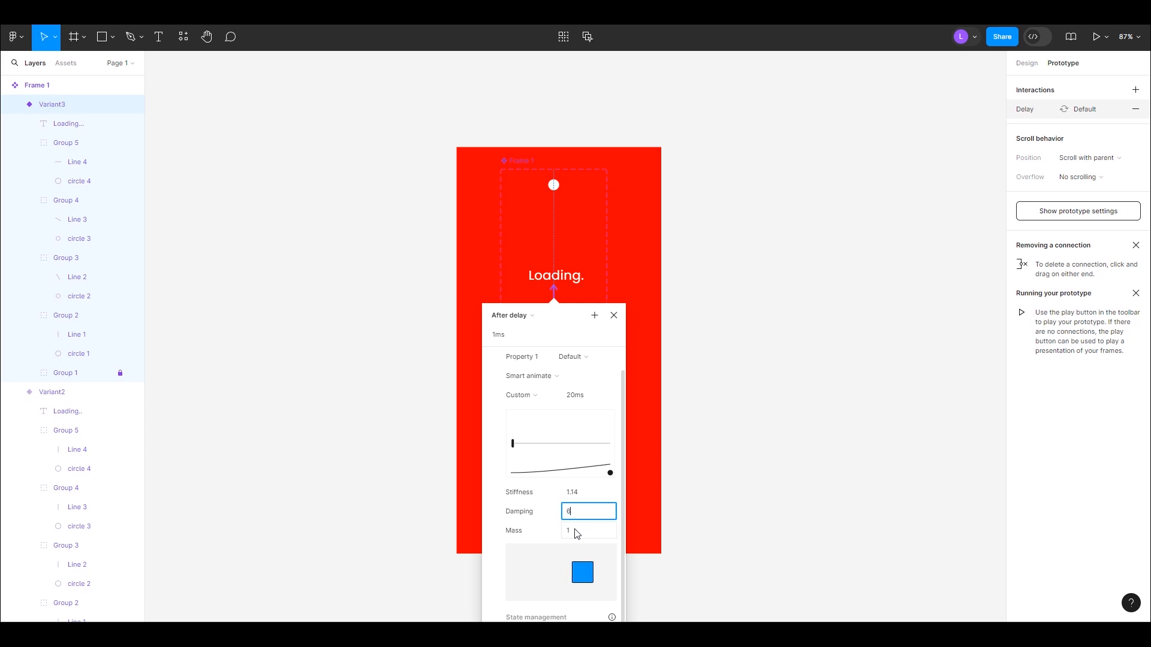
click(576, 531)
text(0)
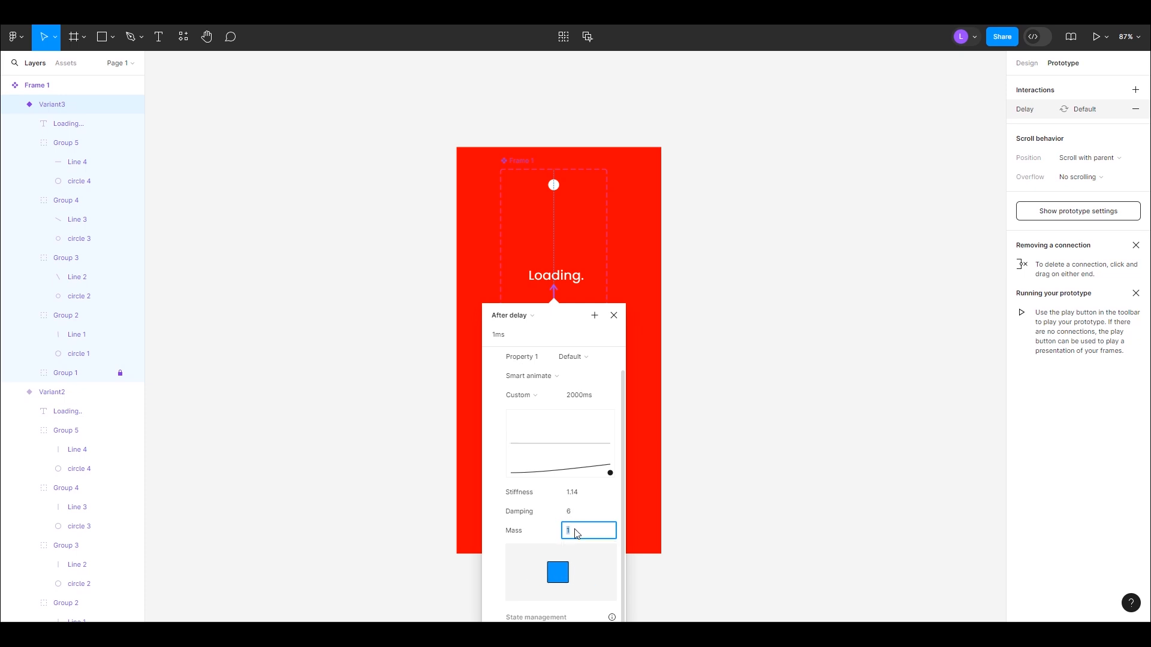
text(.01)
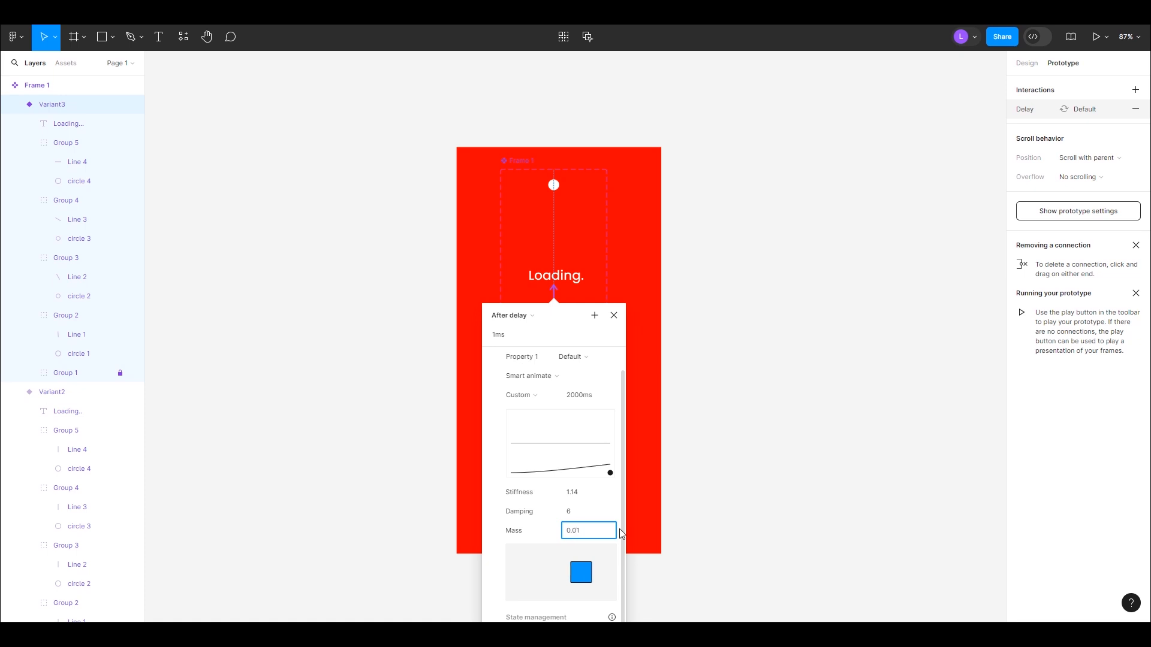
click(695, 526)
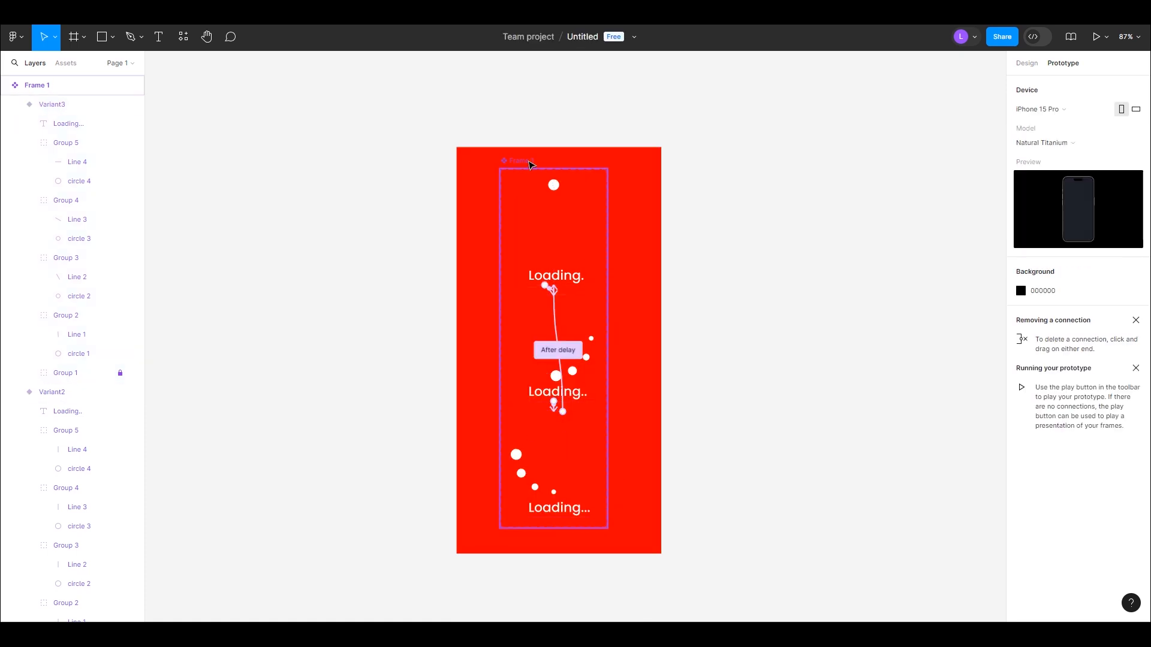
- Rename the component set Frame 1 as "Loading Animation"
click(531, 165)
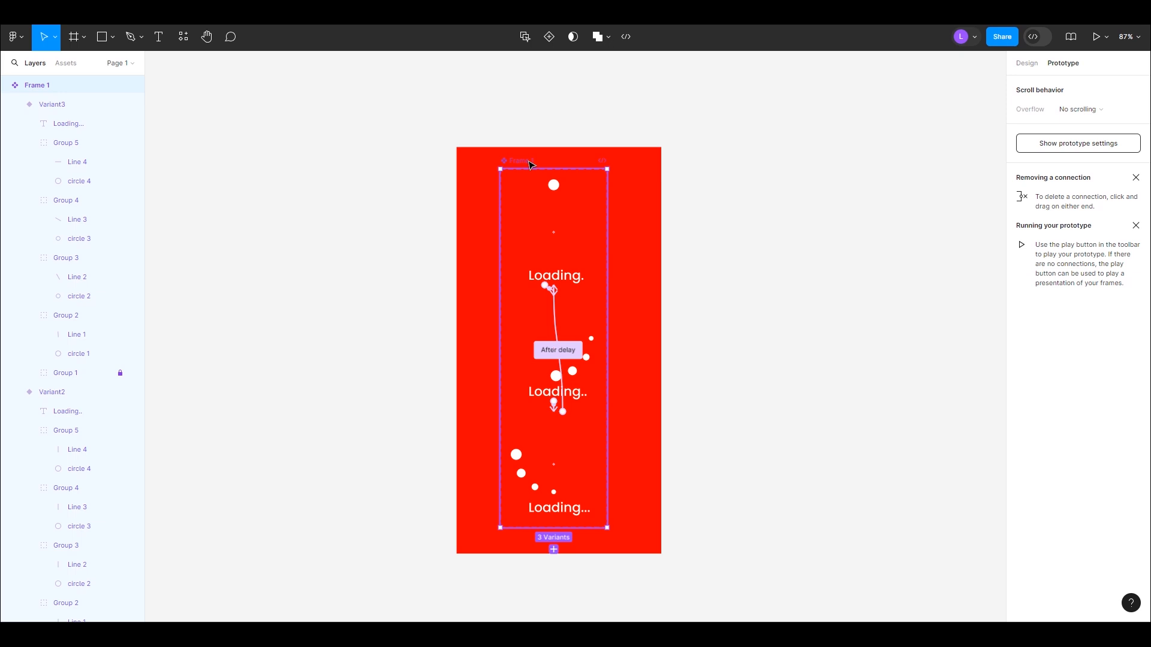
double_click(531, 165)
text(Loading)
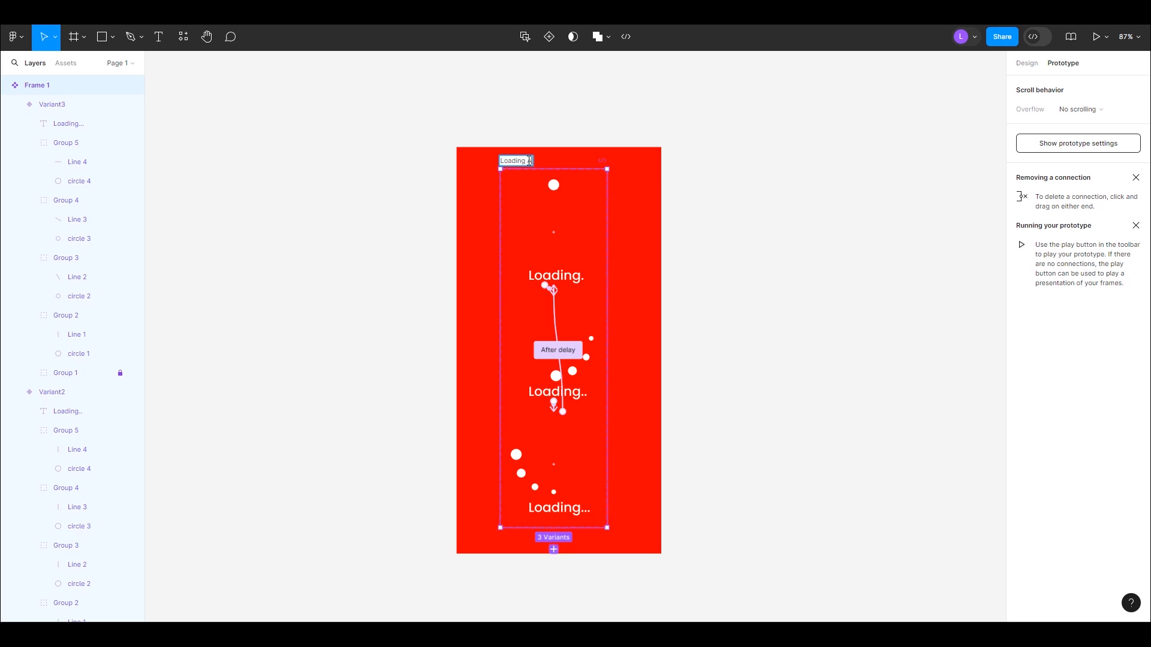
text( Animation)
click(653, 118)
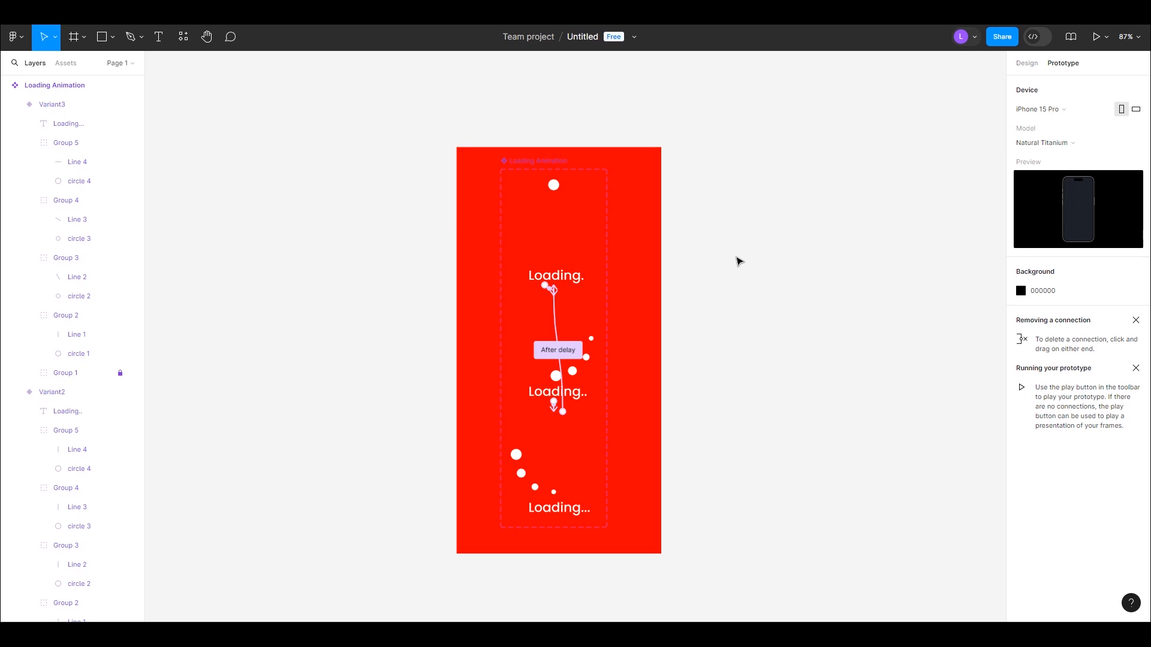
- Add a new iPhone 14 & 15 Pro frame beside the red artwork
drag(741, 264, 488, 265)
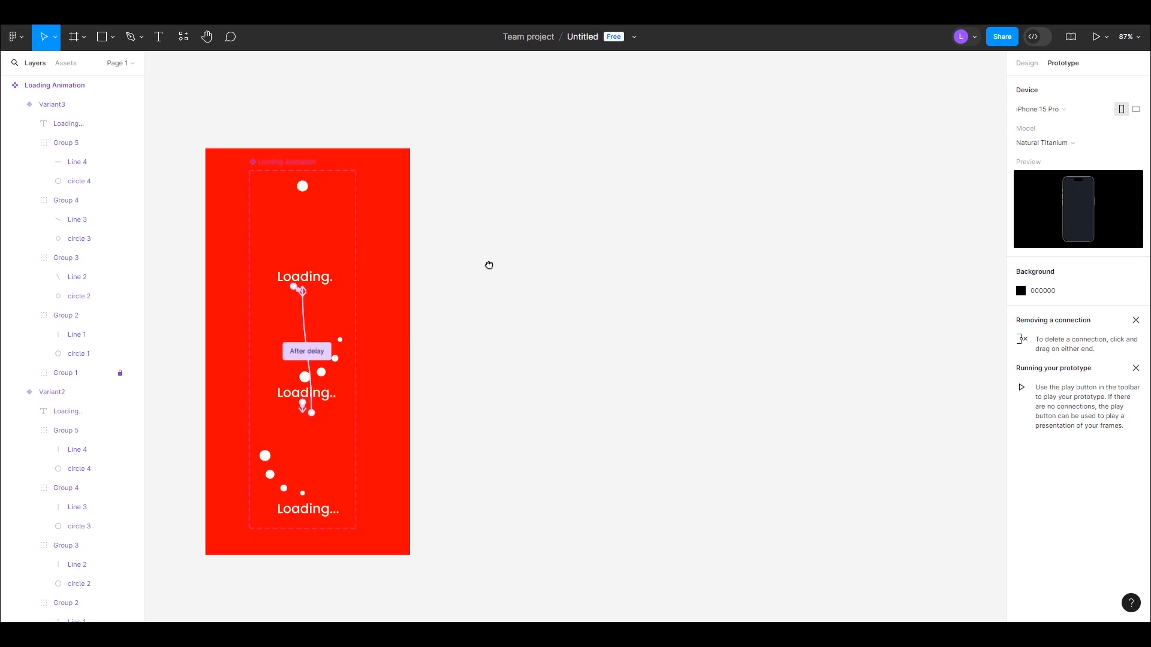
click(84, 38)
click(73, 64)
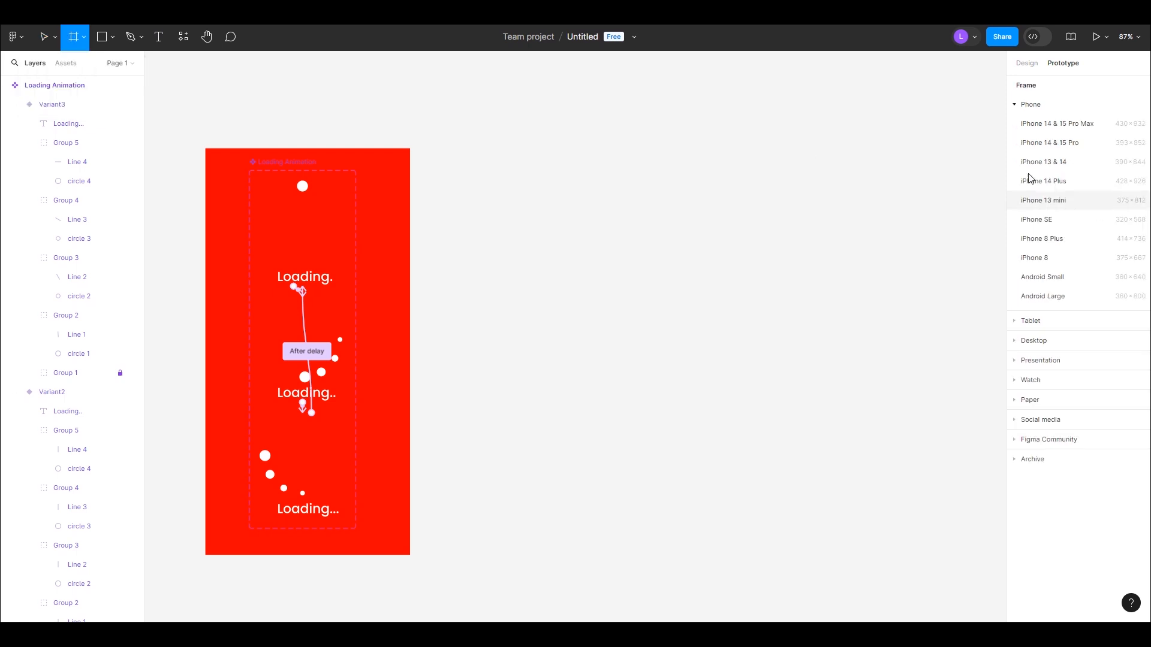
click(1049, 142)
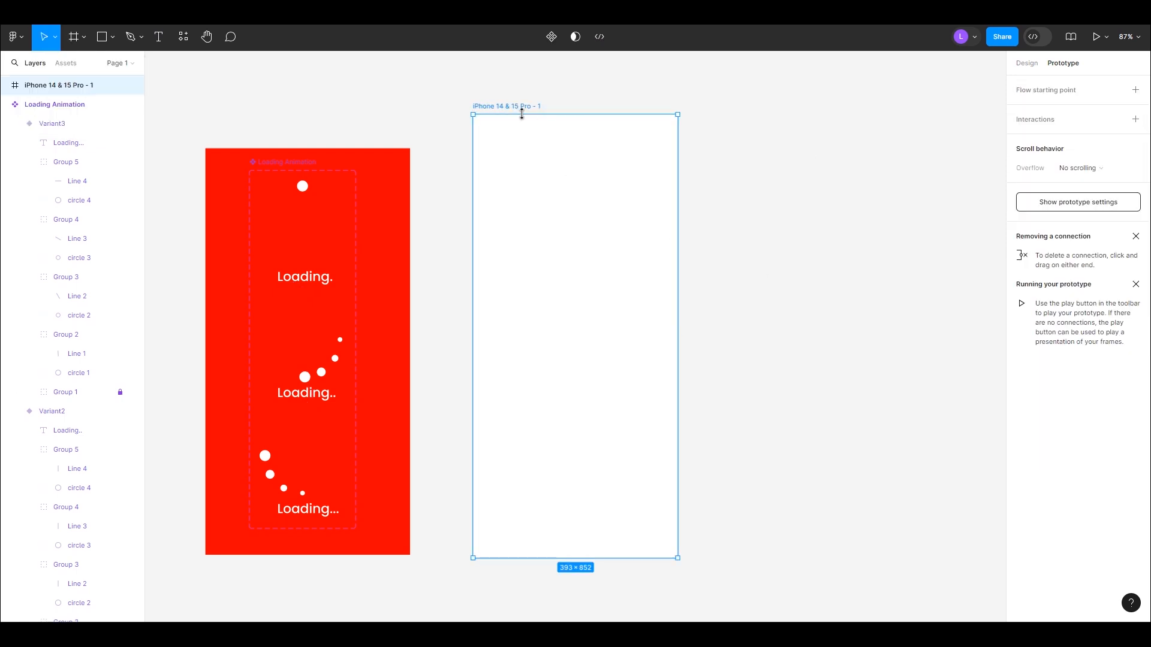
- Fill the iPhone 14 & 15 Pro frame with the solid dark red D70606
click(1026, 63)
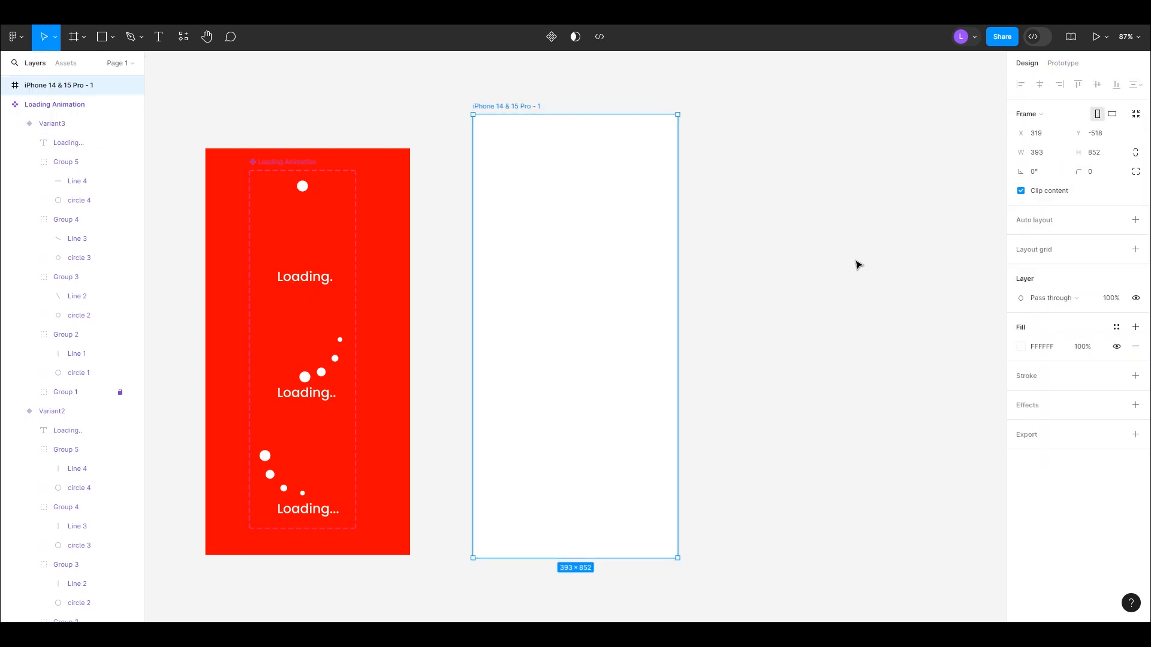
click(1022, 347)
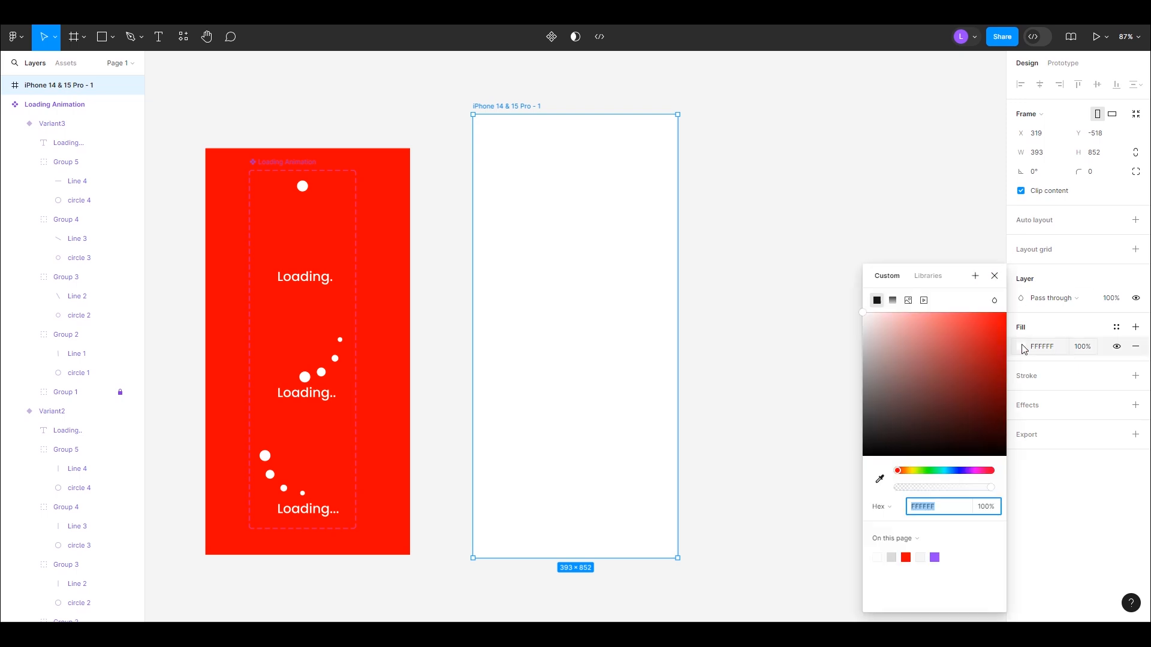
click(1011, 314)
click(1001, 339)
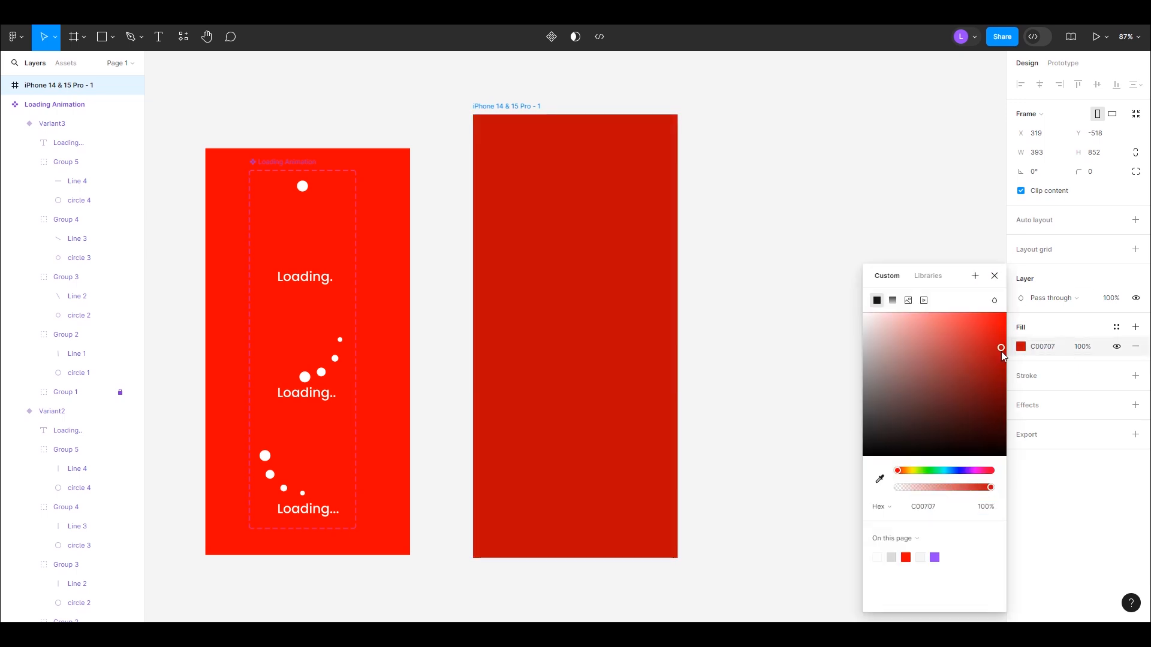
drag(1002, 342, 1002, 339)
click(785, 163)
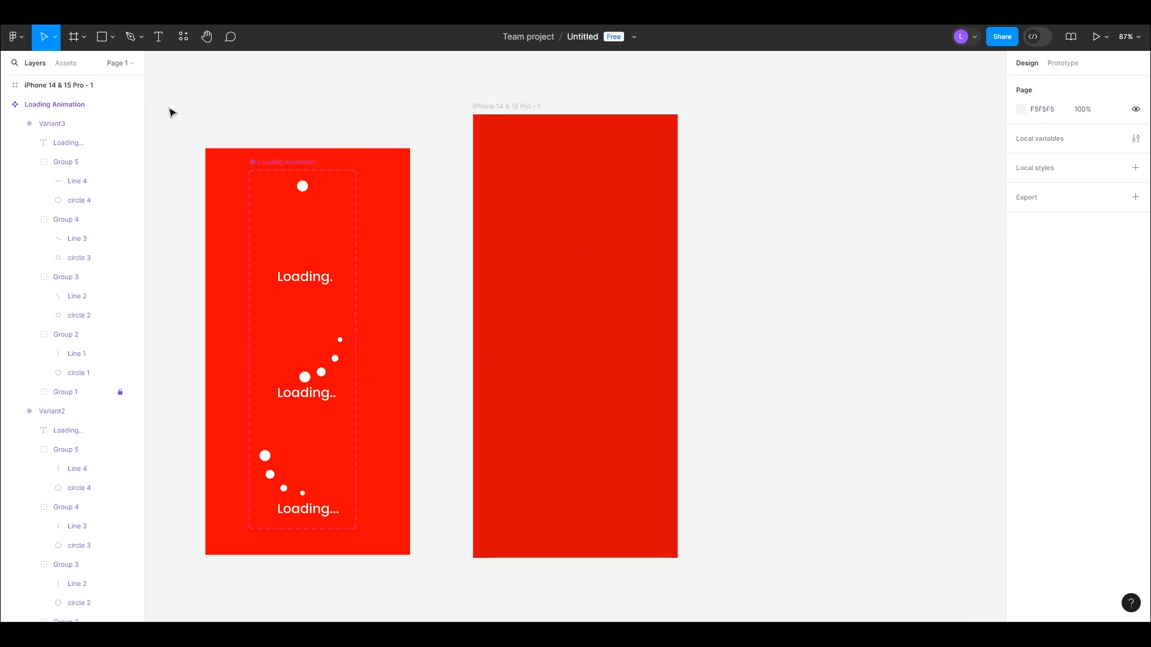
- Place an instance of the local Loading Animation component in the iPhone frame and centre it vertically and horizontally
click(65, 63)
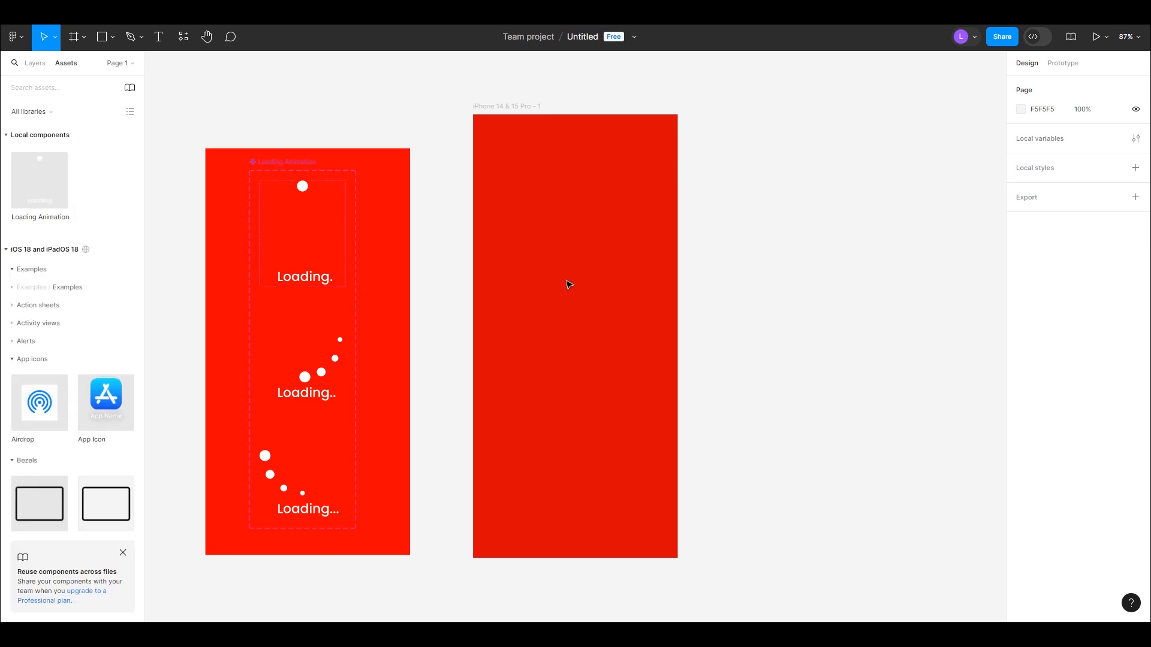
key(ctrl+v)
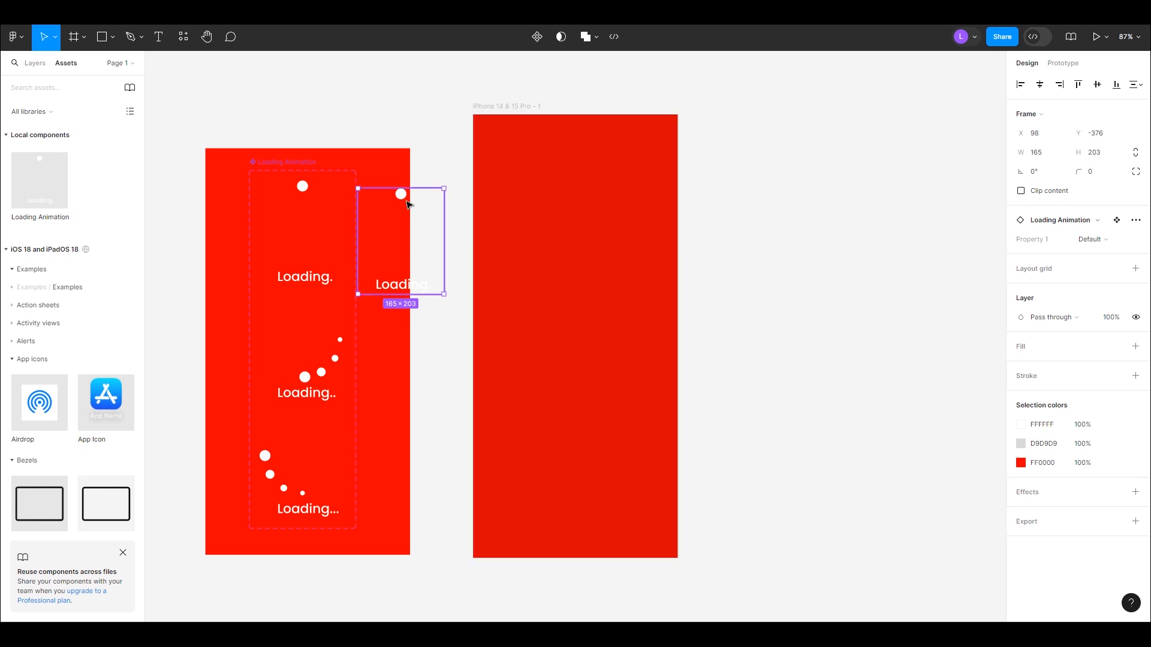
drag(401, 197, 577, 264)
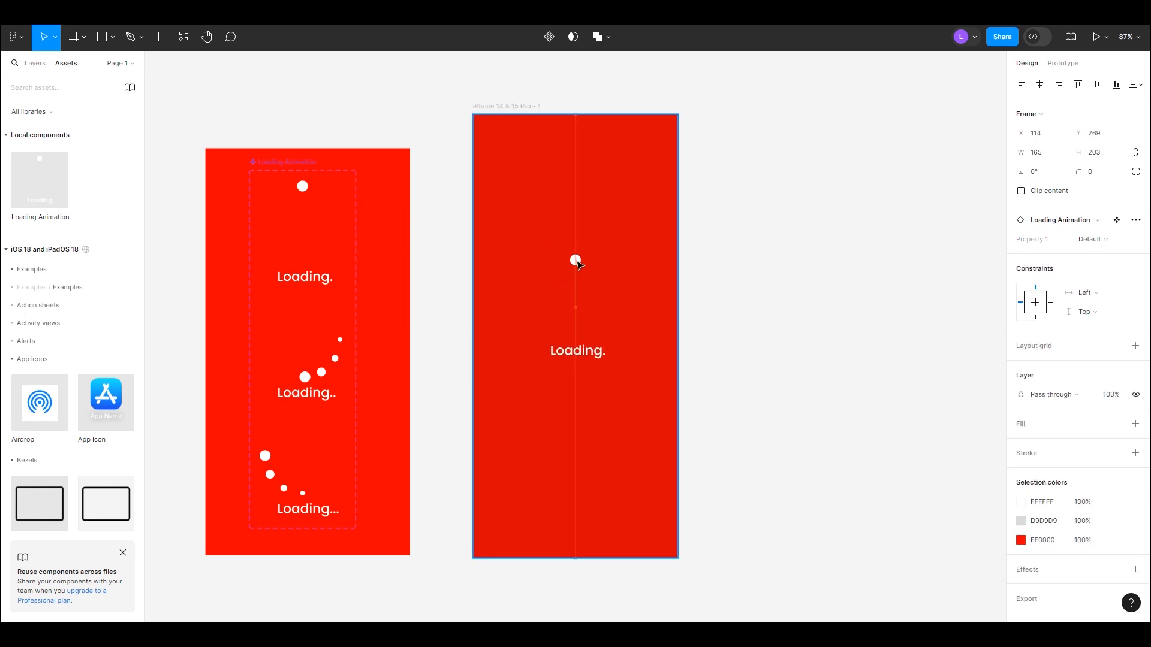
click(1097, 84)
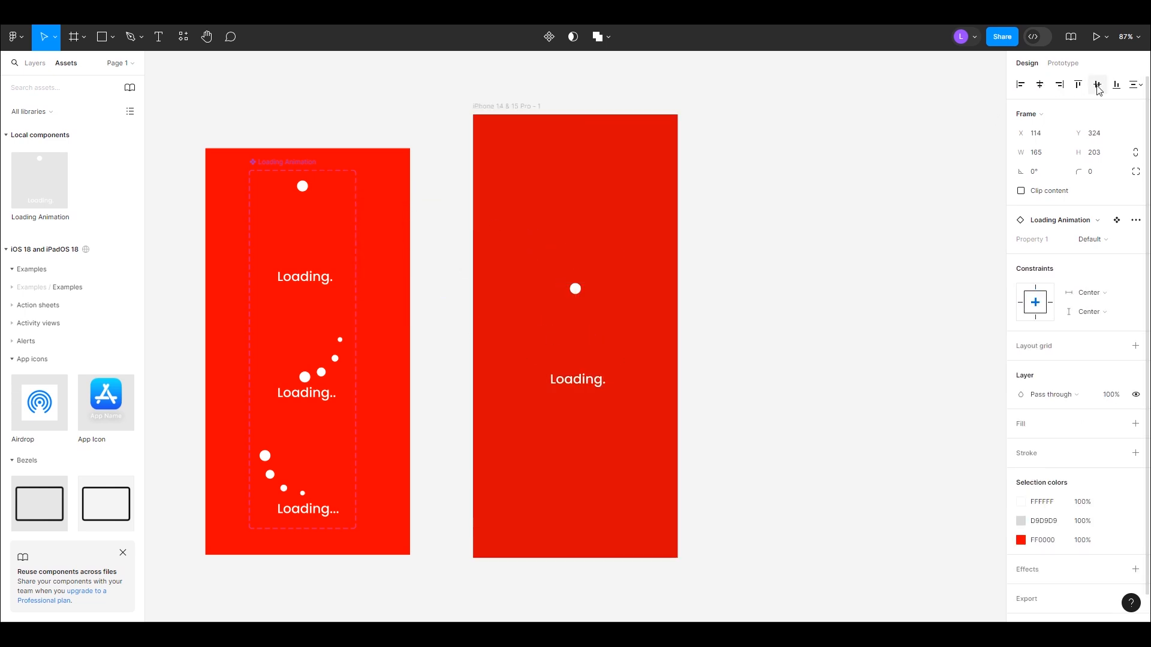
- Play the prototype preview of the iPhone 14 & 15 Pro frame to check the loading animation
click(524, 107)
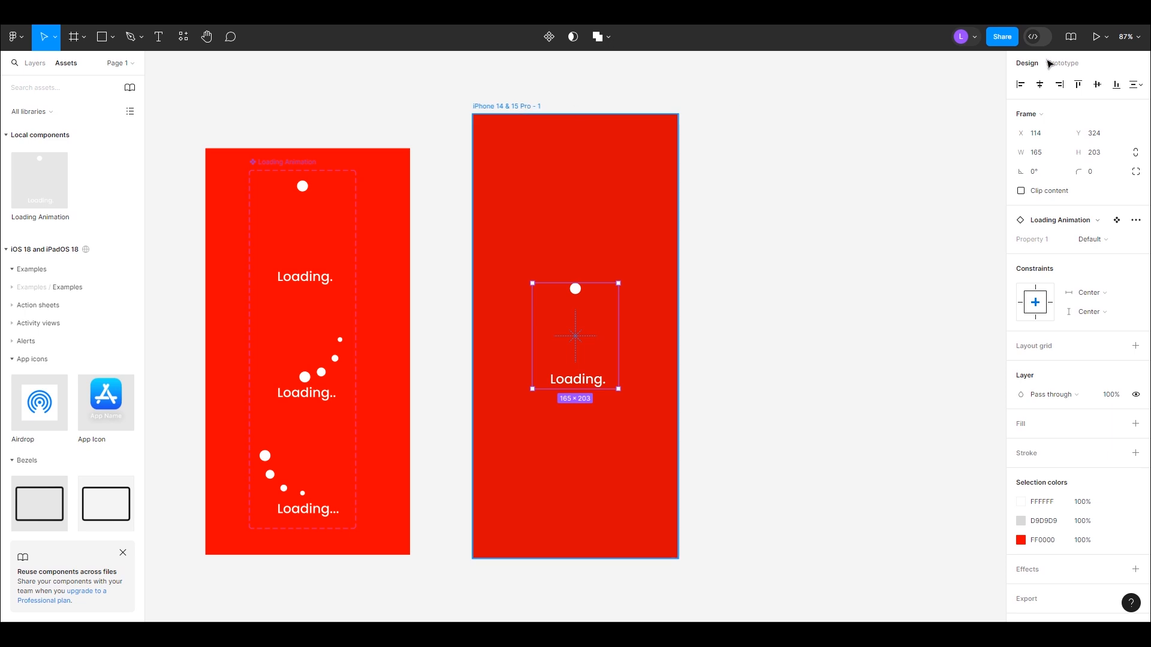
click(1065, 63)
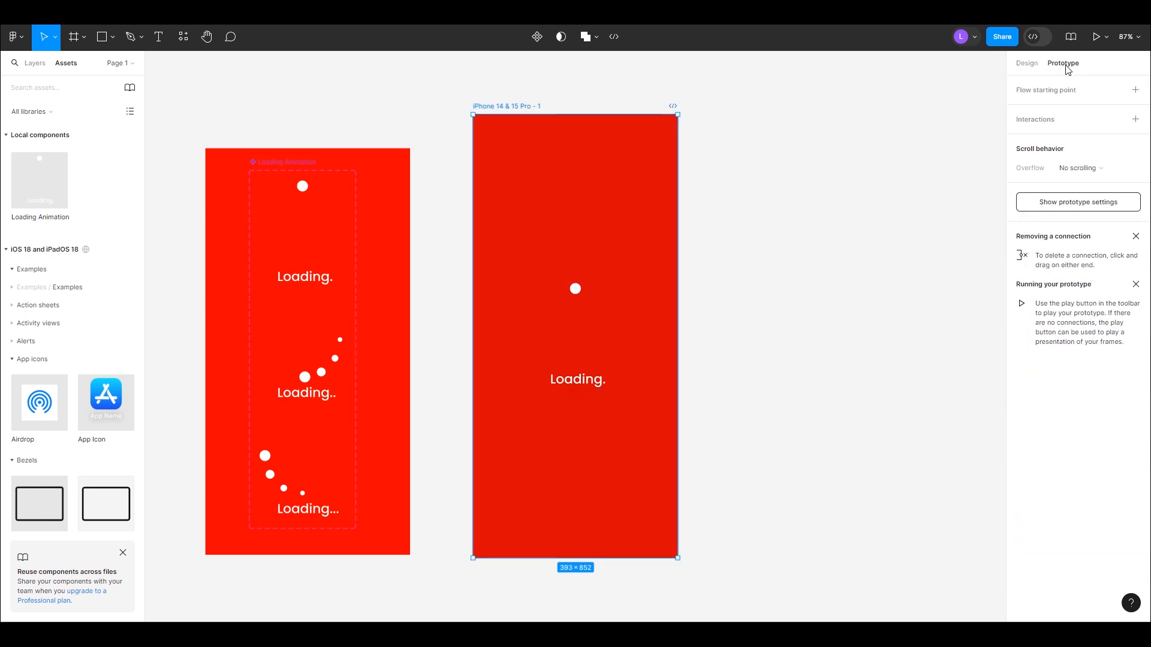
click(1027, 63)
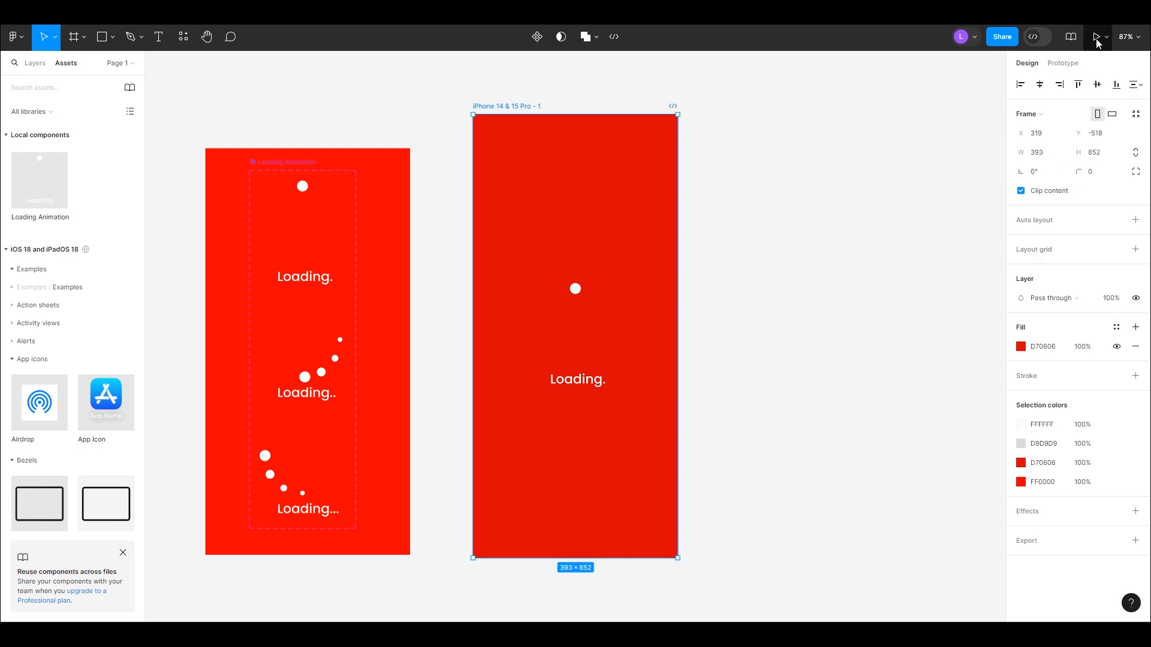
click(604, 91)
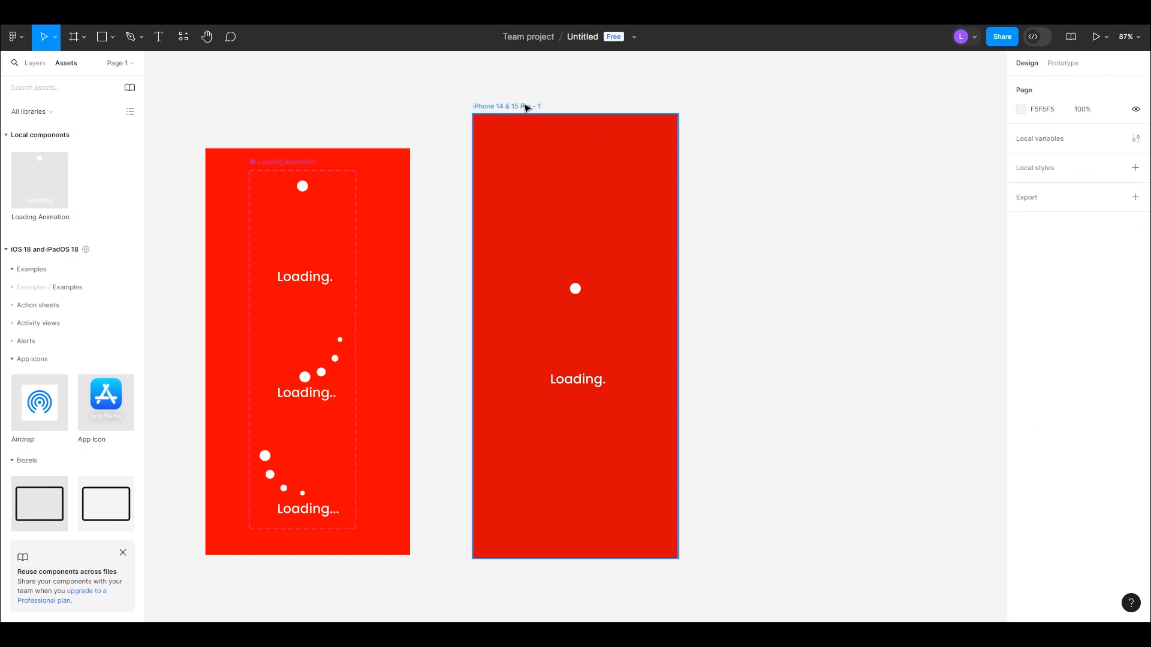
click(564, 104)
click(1097, 42)
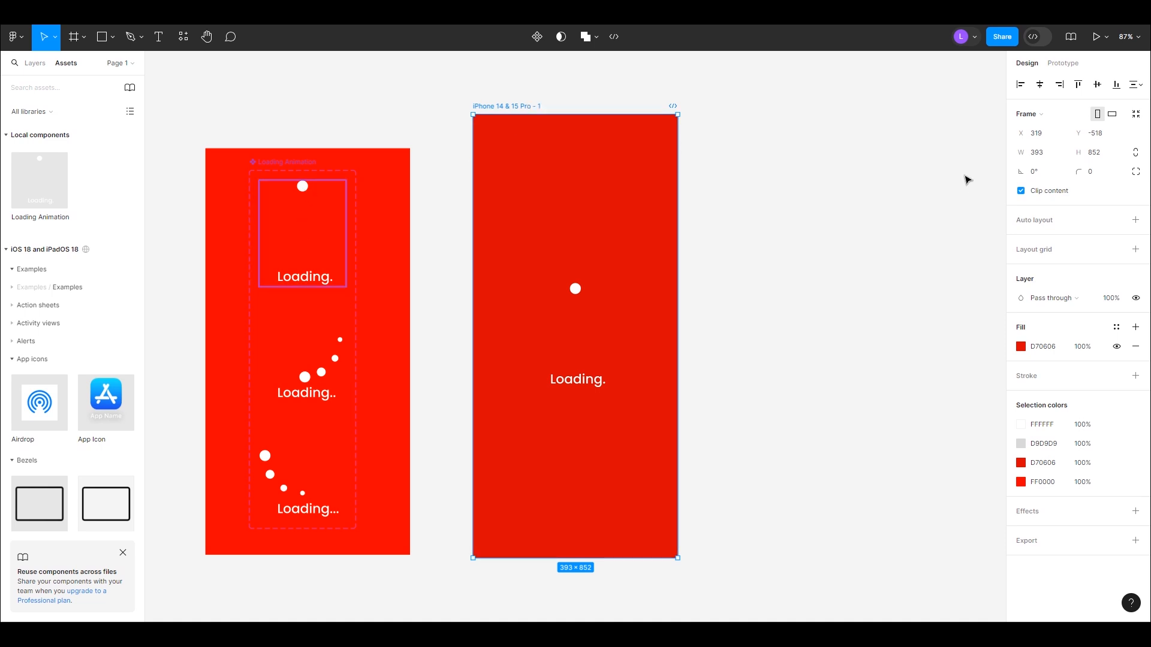
- Inspect the After delay interaction that leads from the Default variant to Variant2
click(303, 233)
click(1063, 63)
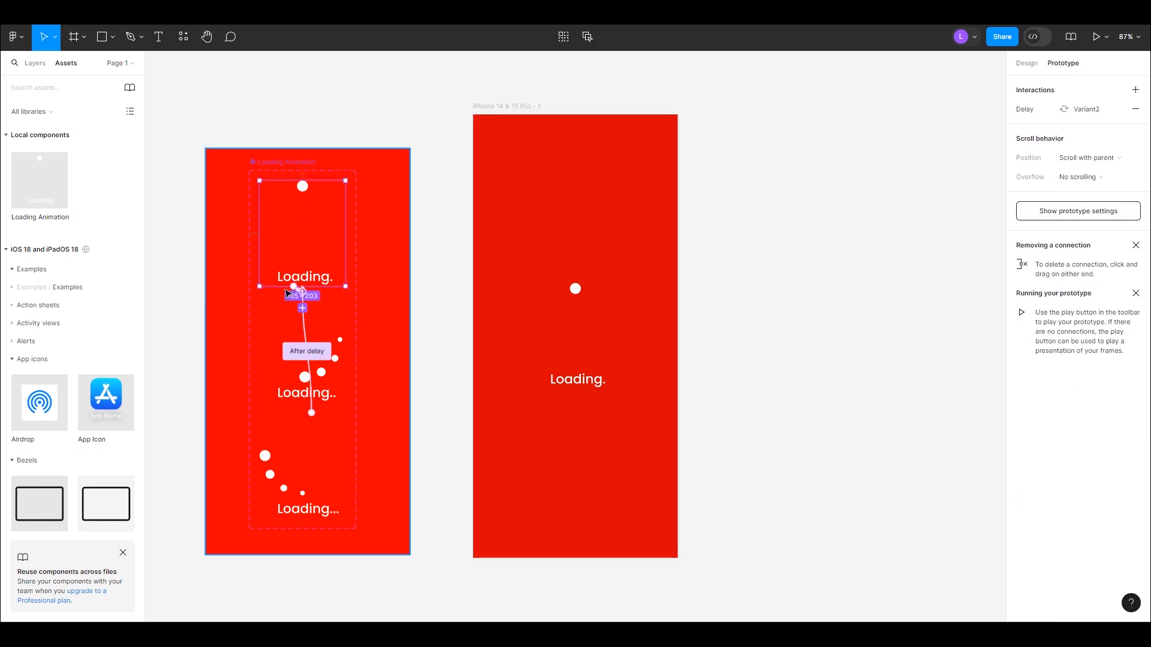
scroll(297, 292, up, 5)
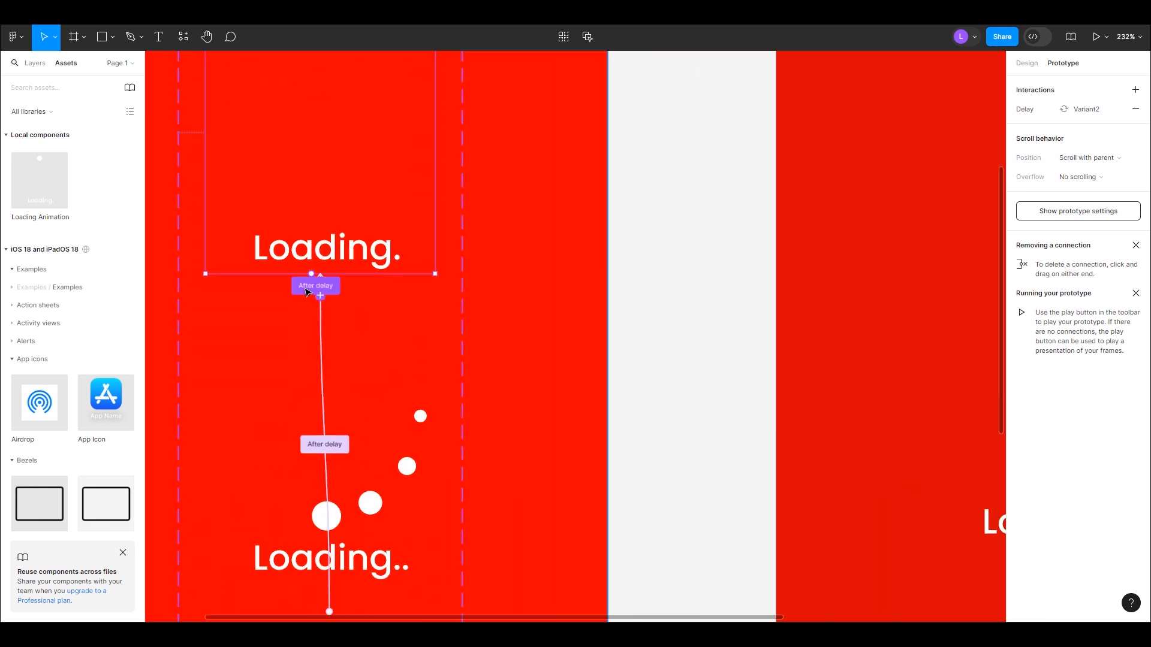
click(307, 289)
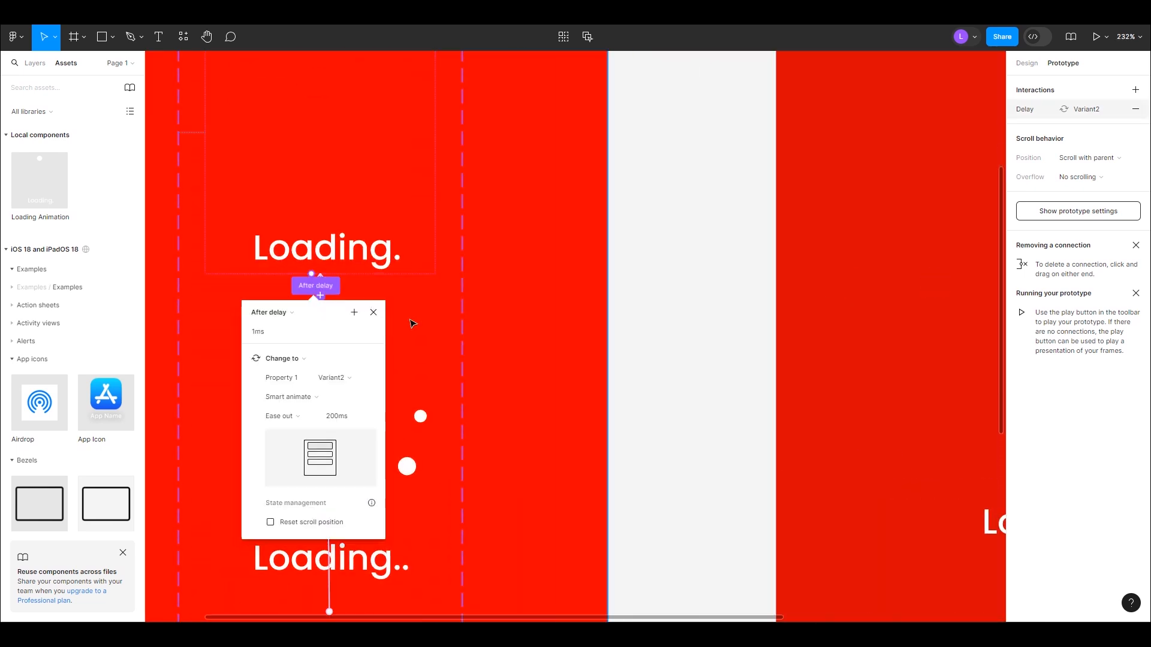
click(659, 381)
- Run the iPhone frame's prototype preview again to review the looping loading animation
scroll(658, 381, down, 5)
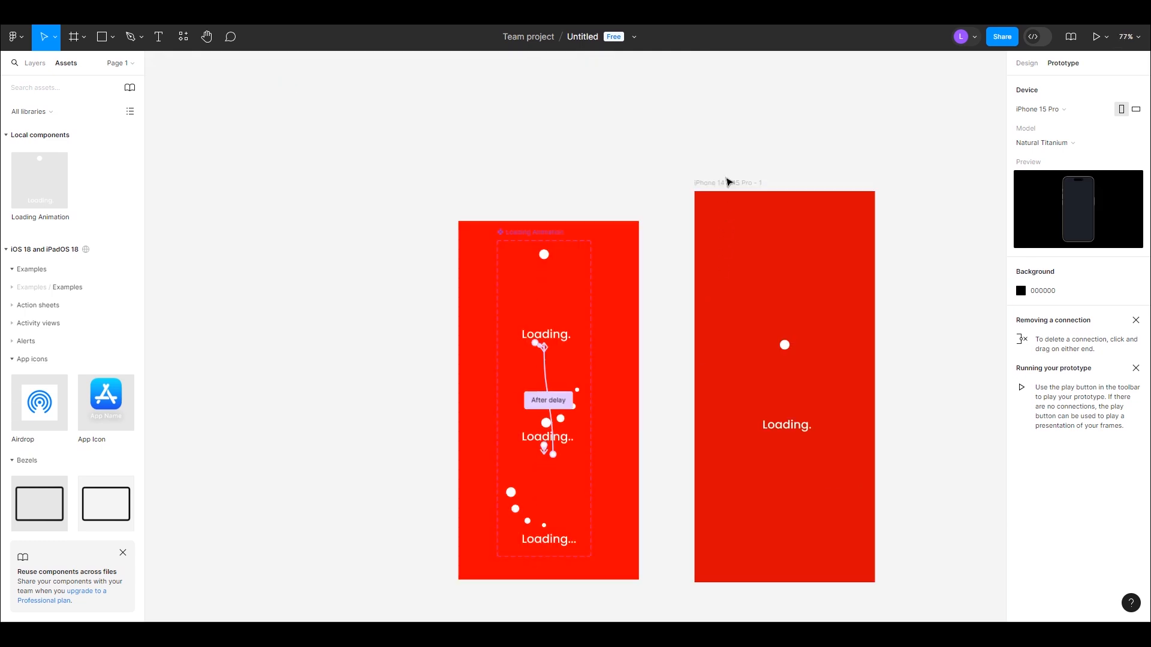
click(727, 182)
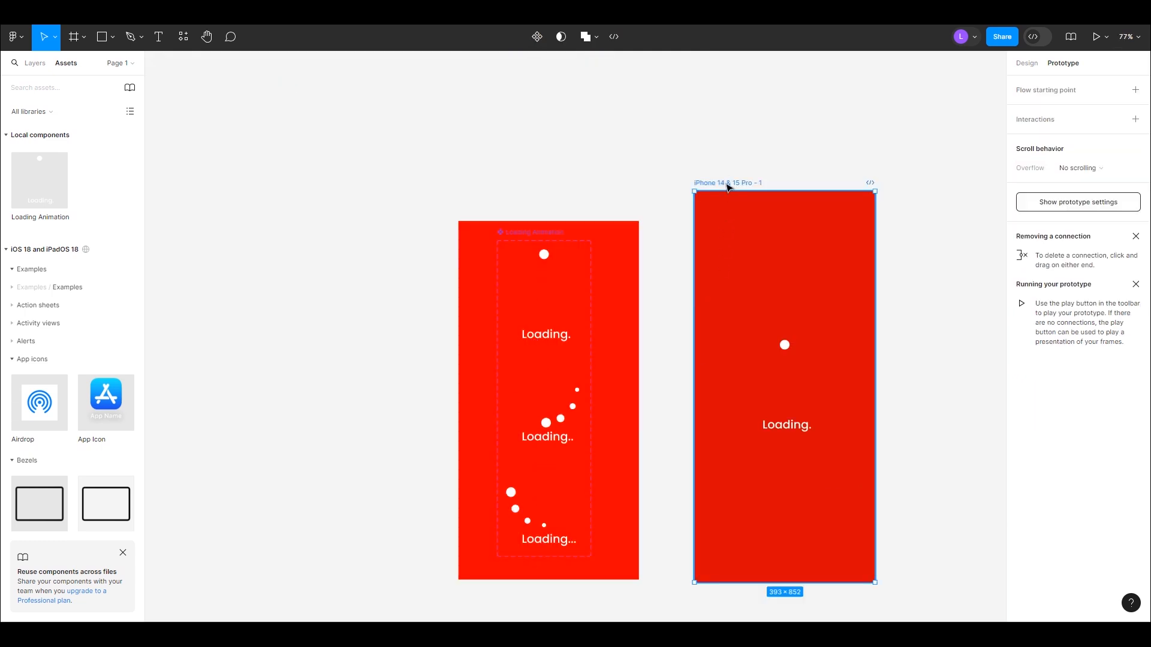
click(1098, 37)
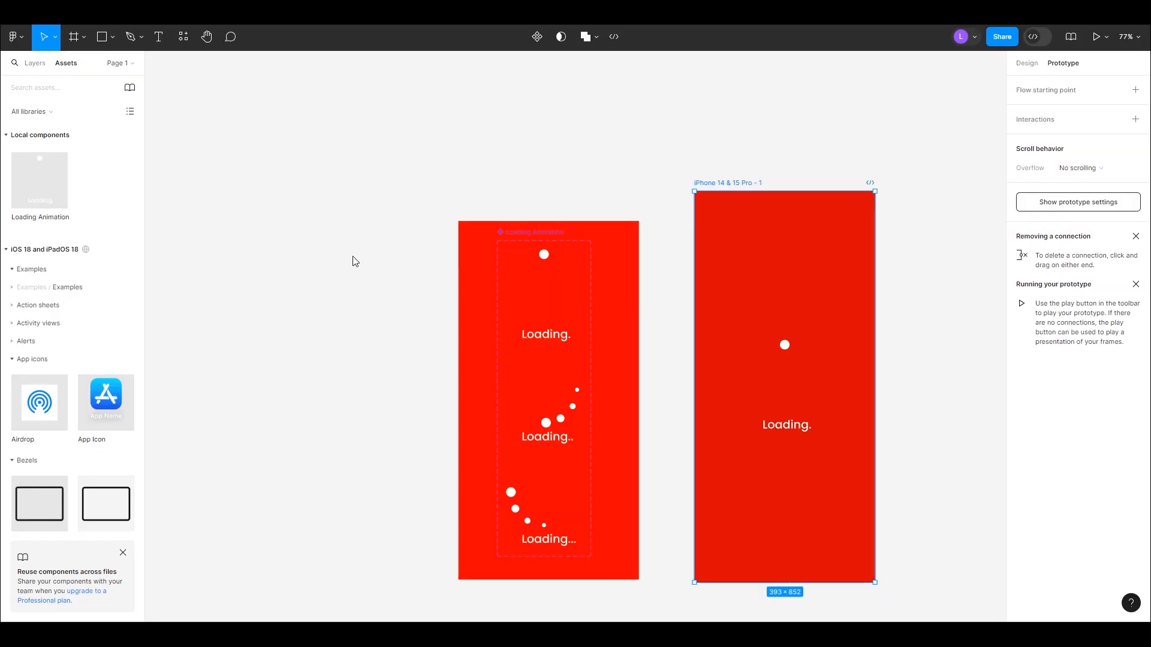
- Add a text layer reading "Thank you" on the empty canvas beyond the iPhone frame
scroll(643, 355, right, 10)
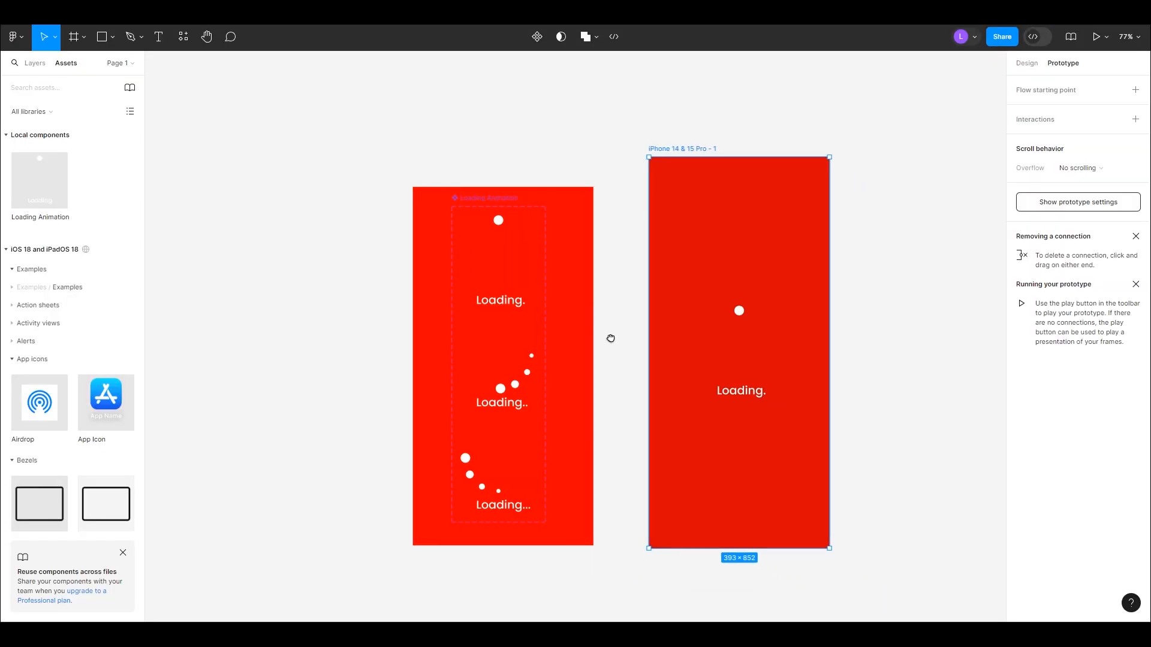
drag(717, 306, 375, 324)
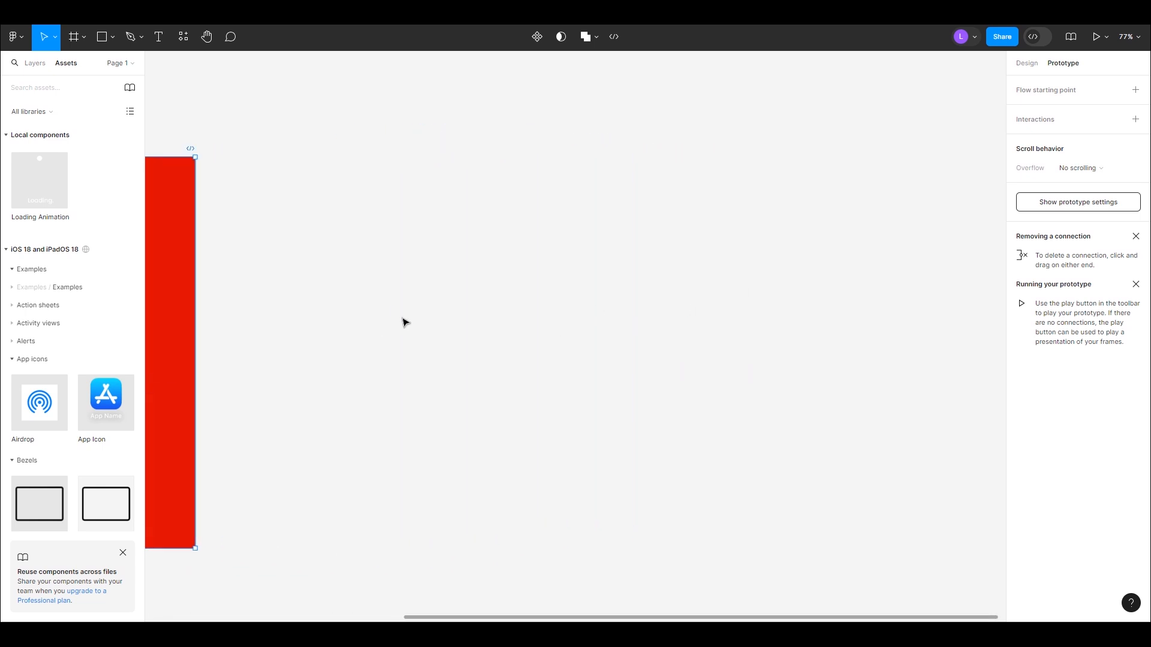
key(t)
click(448, 294)
text(Thank you)
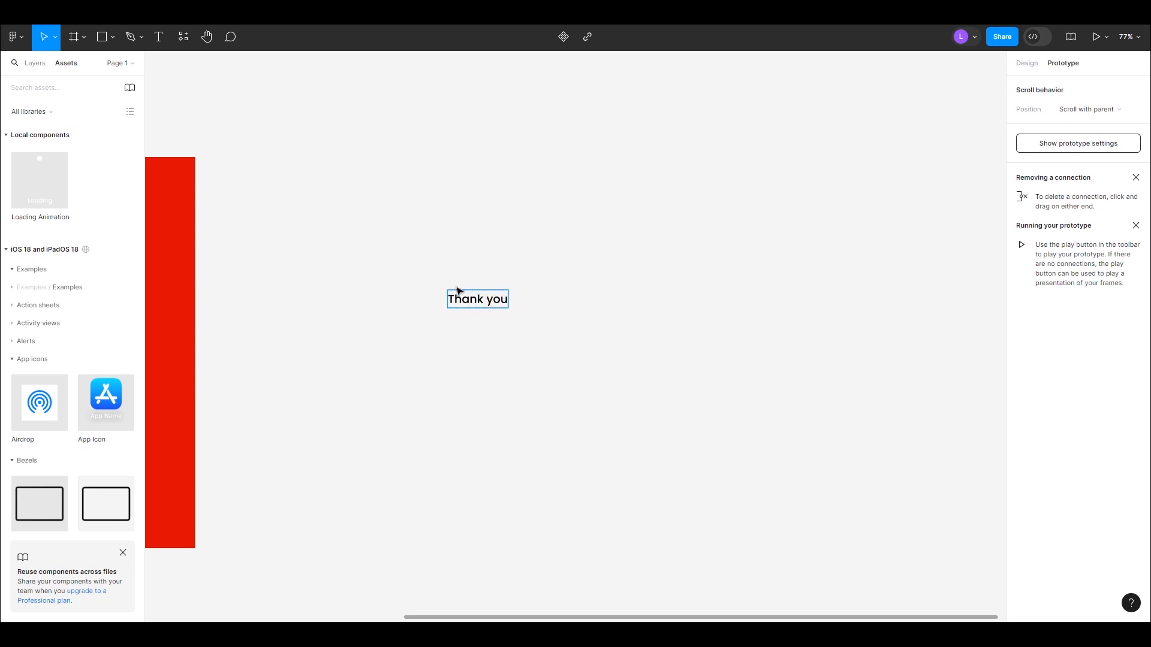
key(Escape)
- Set the font size of the "Thank you" text to 50
drag(510, 306, 640, 362)
key(ctrl+z)
click(1034, 70)
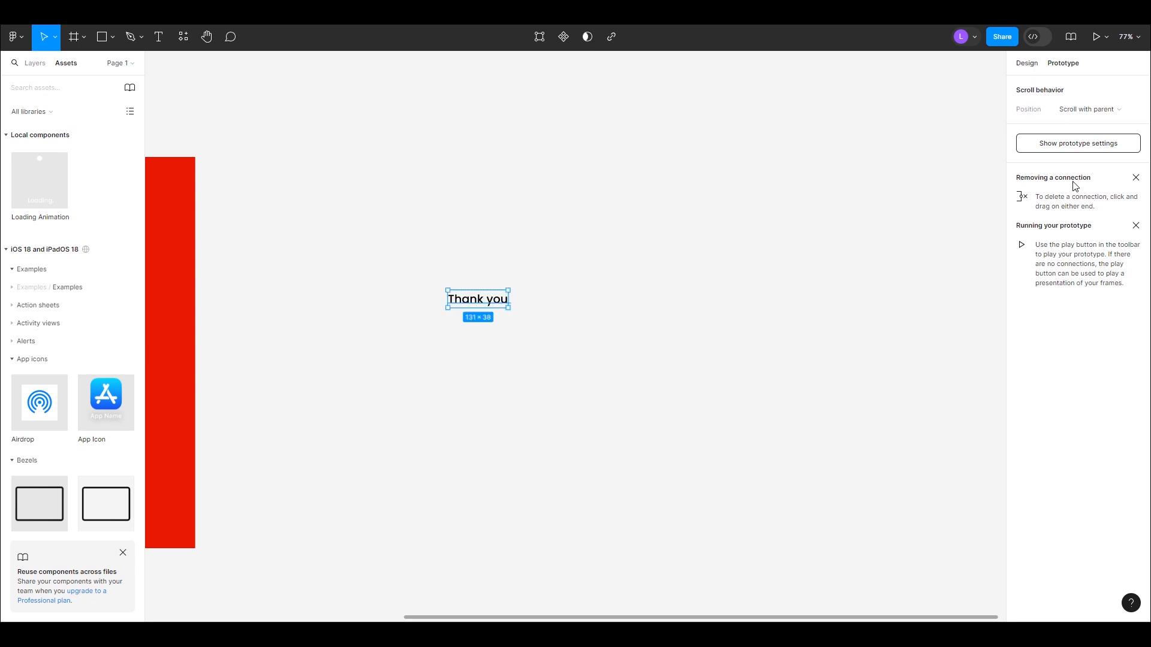
click(1097, 271)
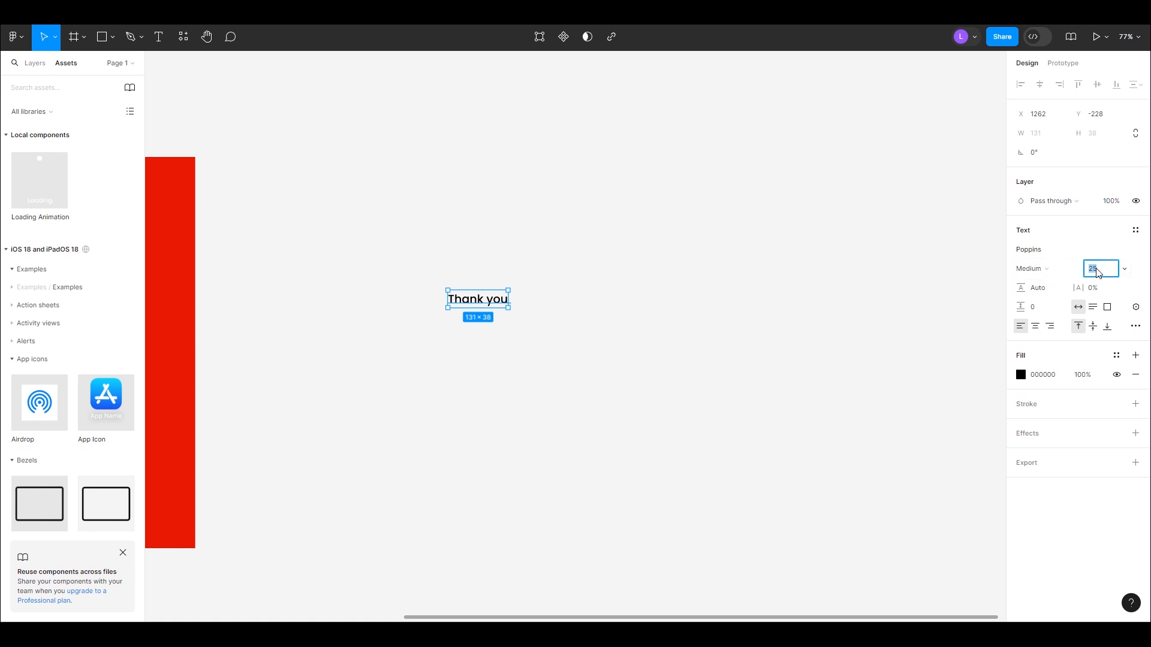
key(Return)
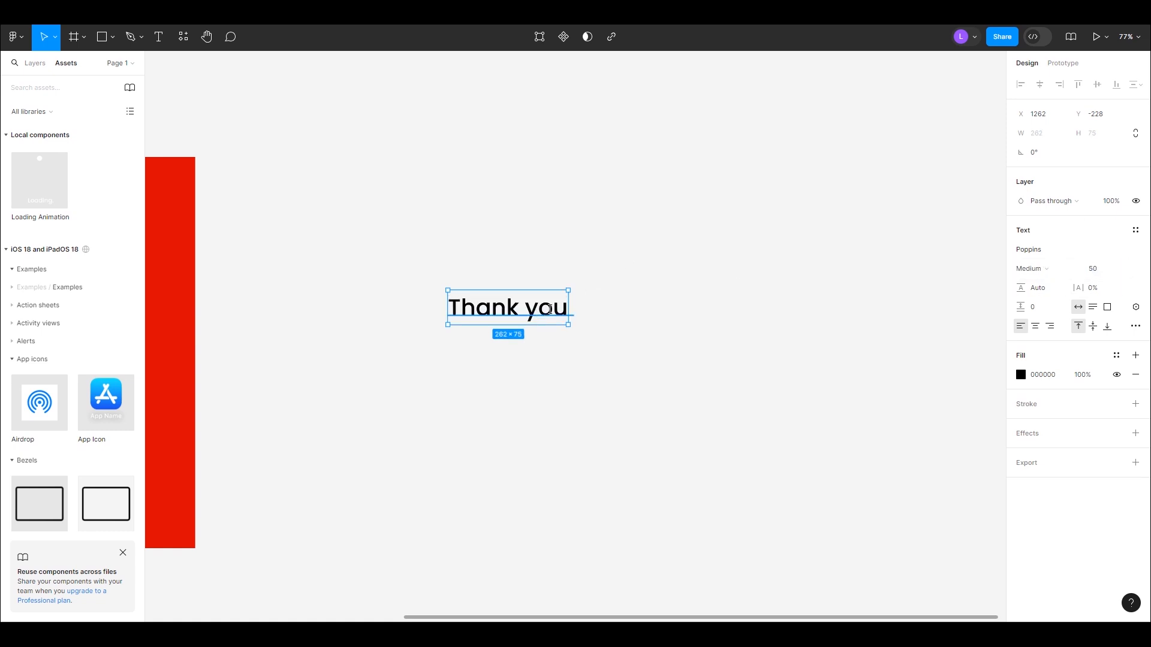
- Add a second line reading "Pls do subscribe" below "Thank you" in the same text layer
double_click(549, 309)
key(Right)
key(Return)
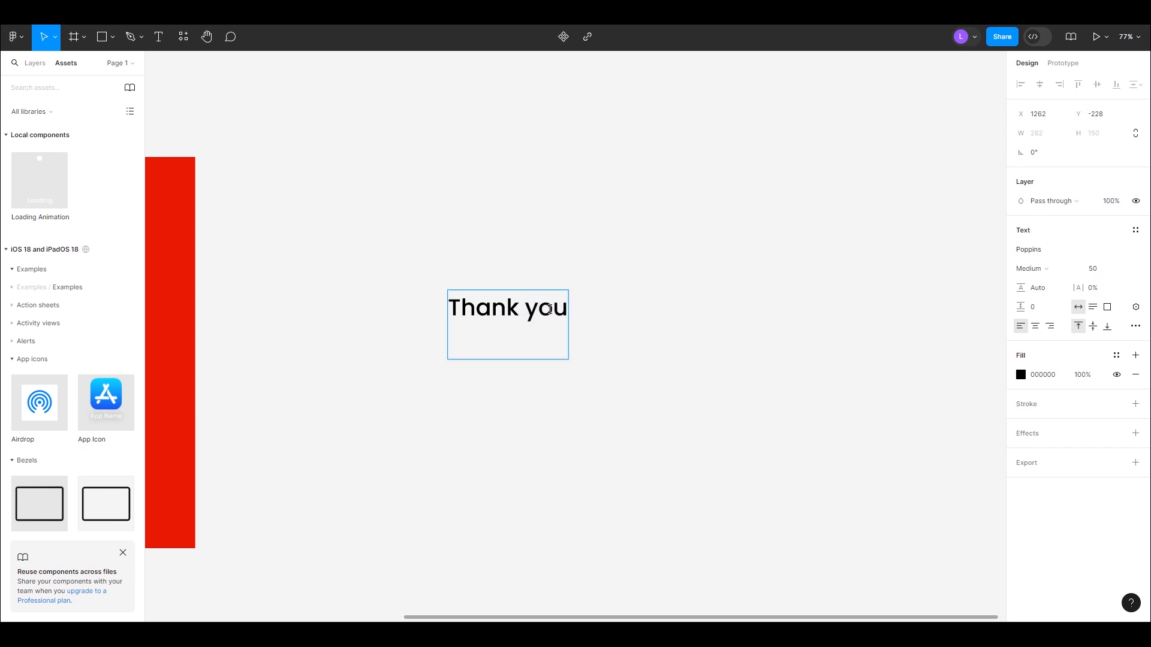
text(Pls do sub)
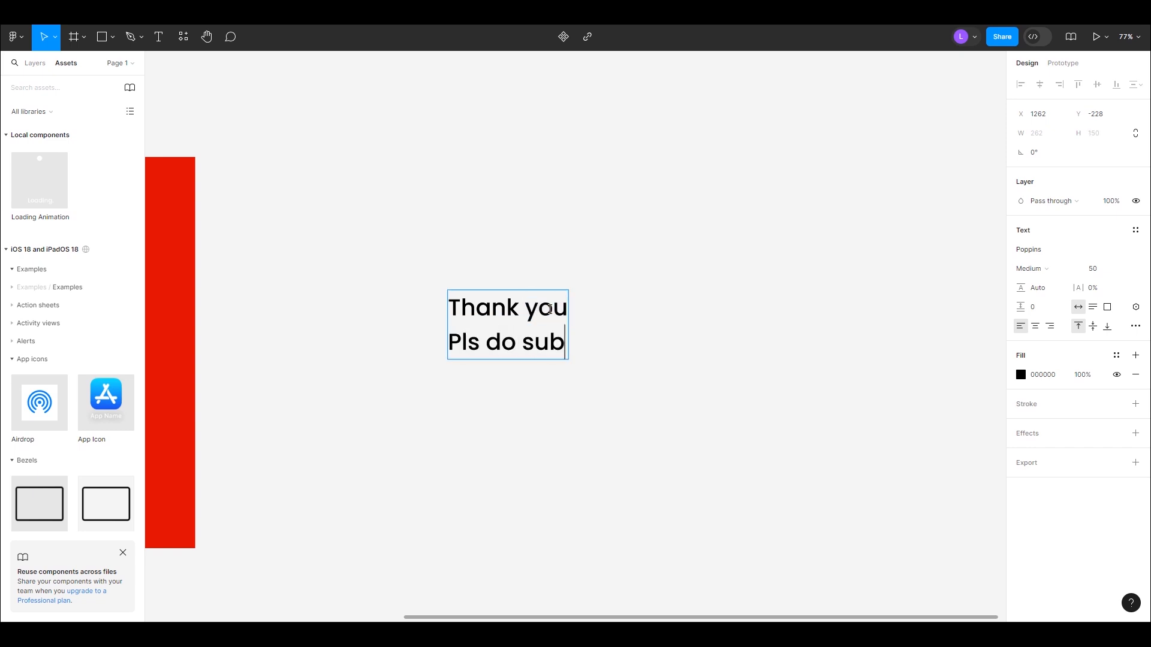
text(scribe)
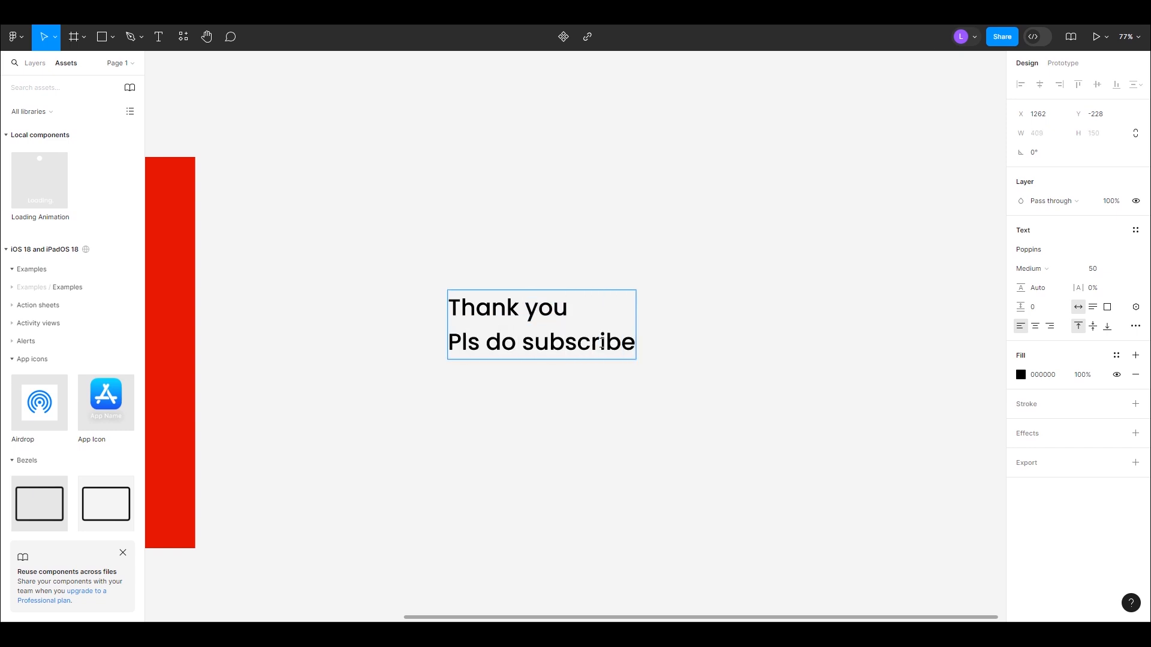
key(Escape)
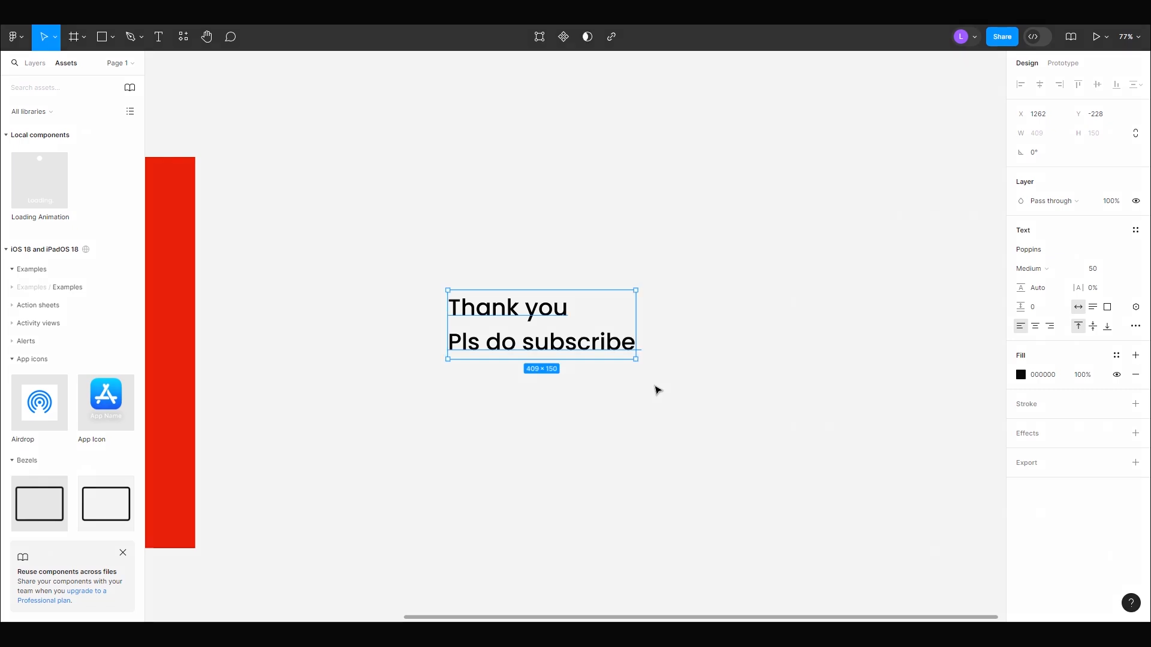